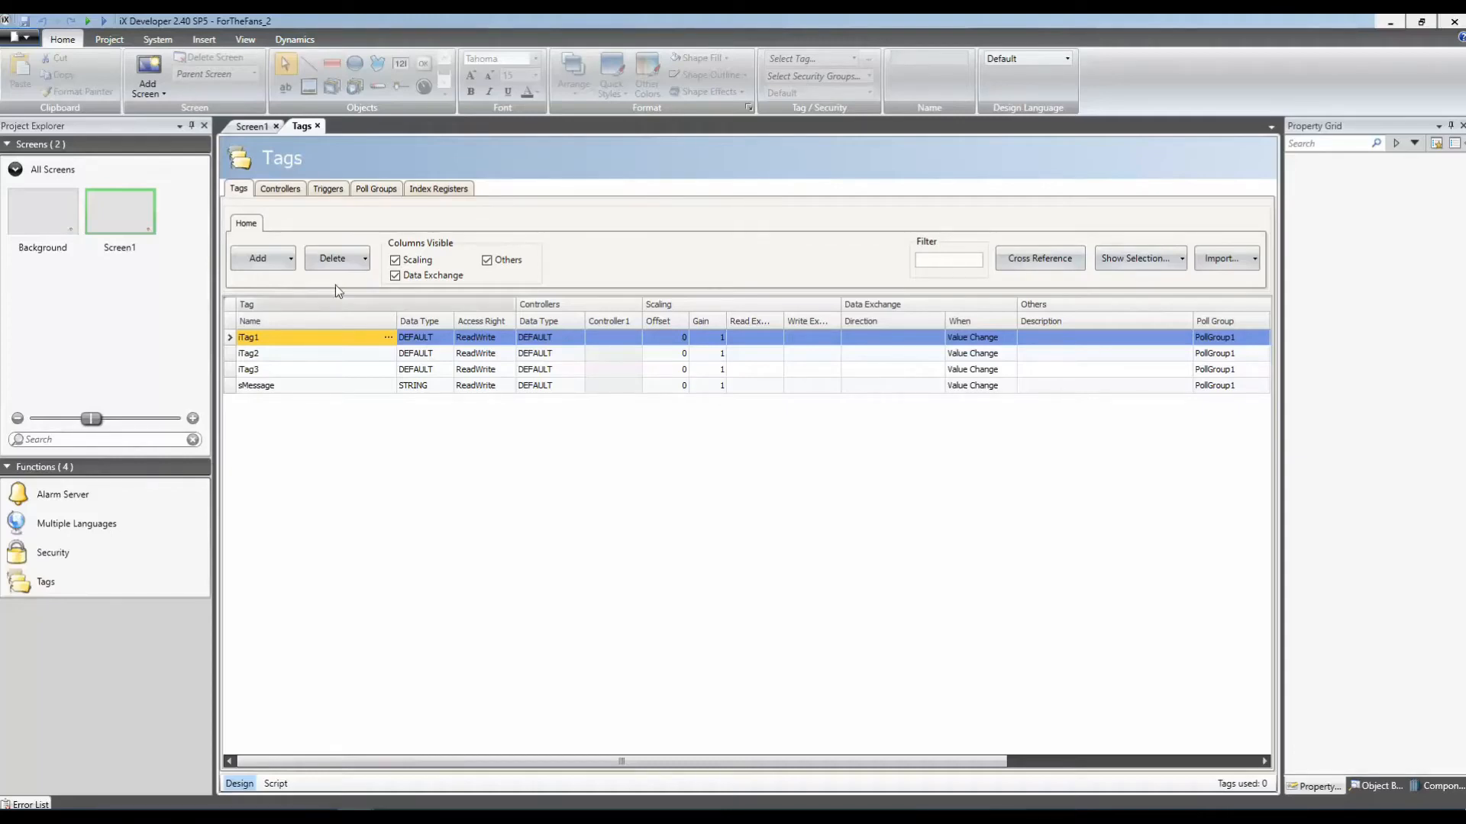
On Screen1, draw a button about 176 by 71 near the upper-left corner and label it "Increase a value".
click(254, 127)
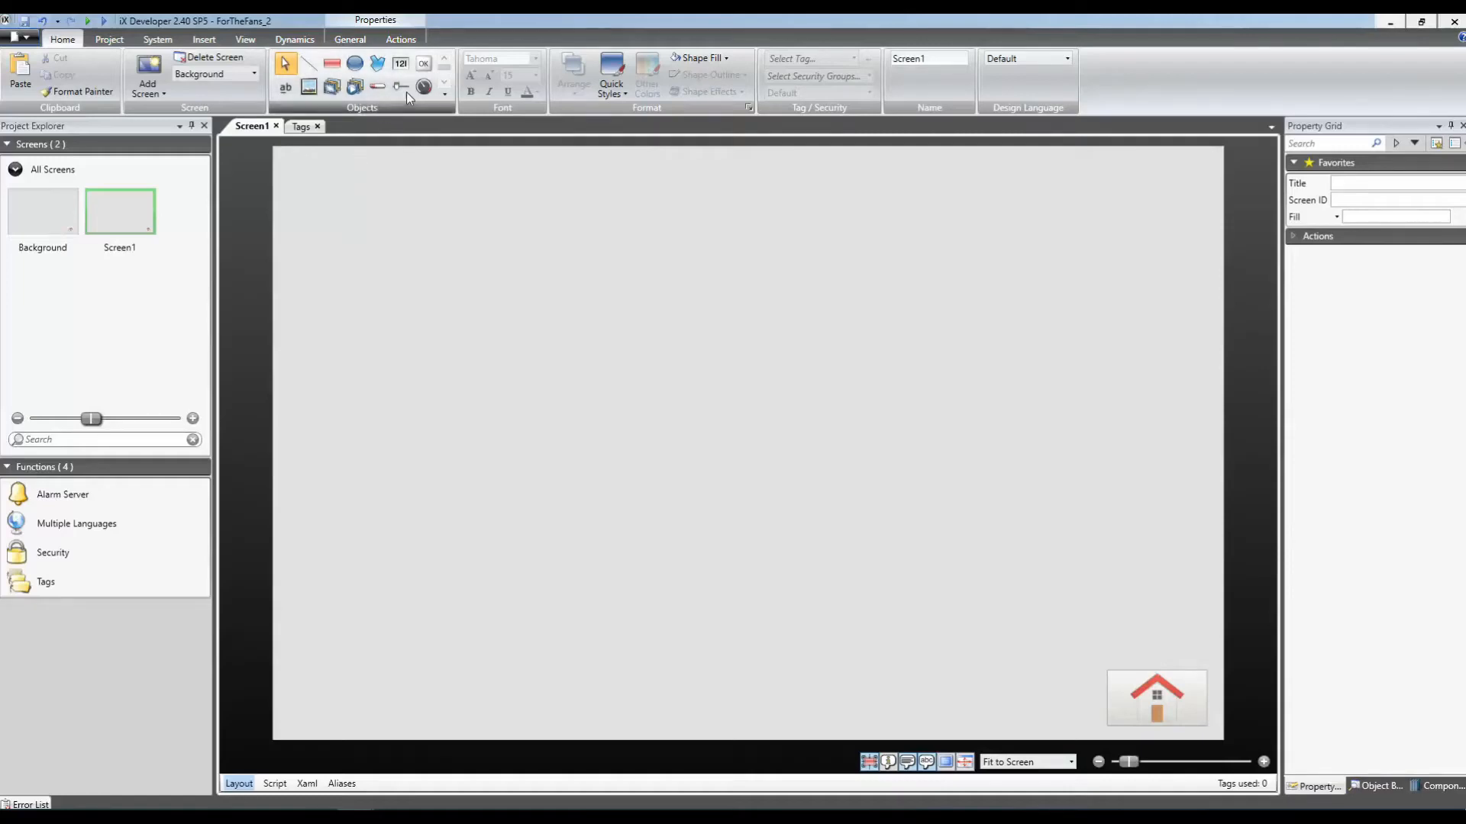
click(423, 63)
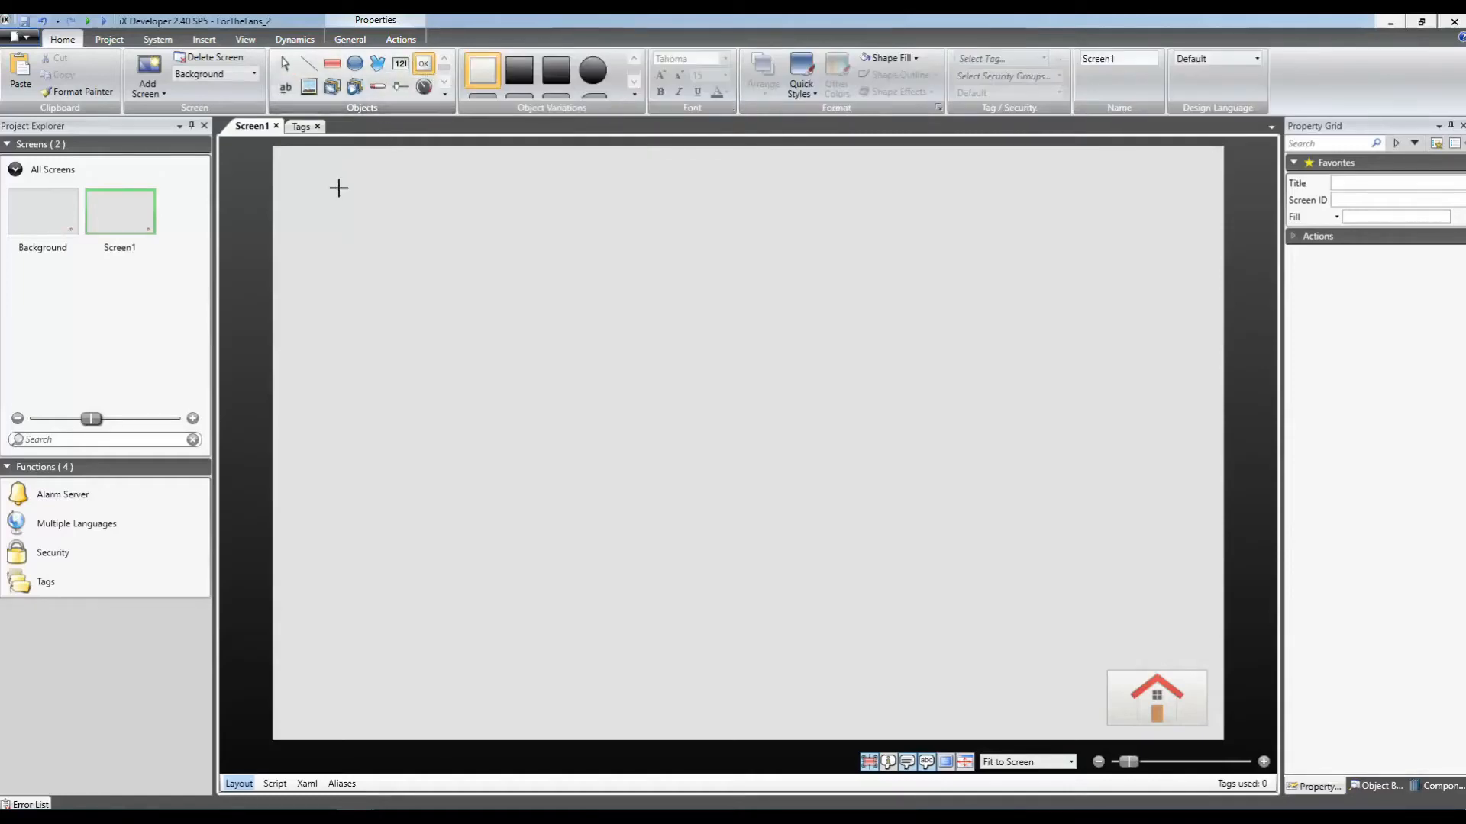
drag(329, 184, 459, 237)
double_click(403, 210)
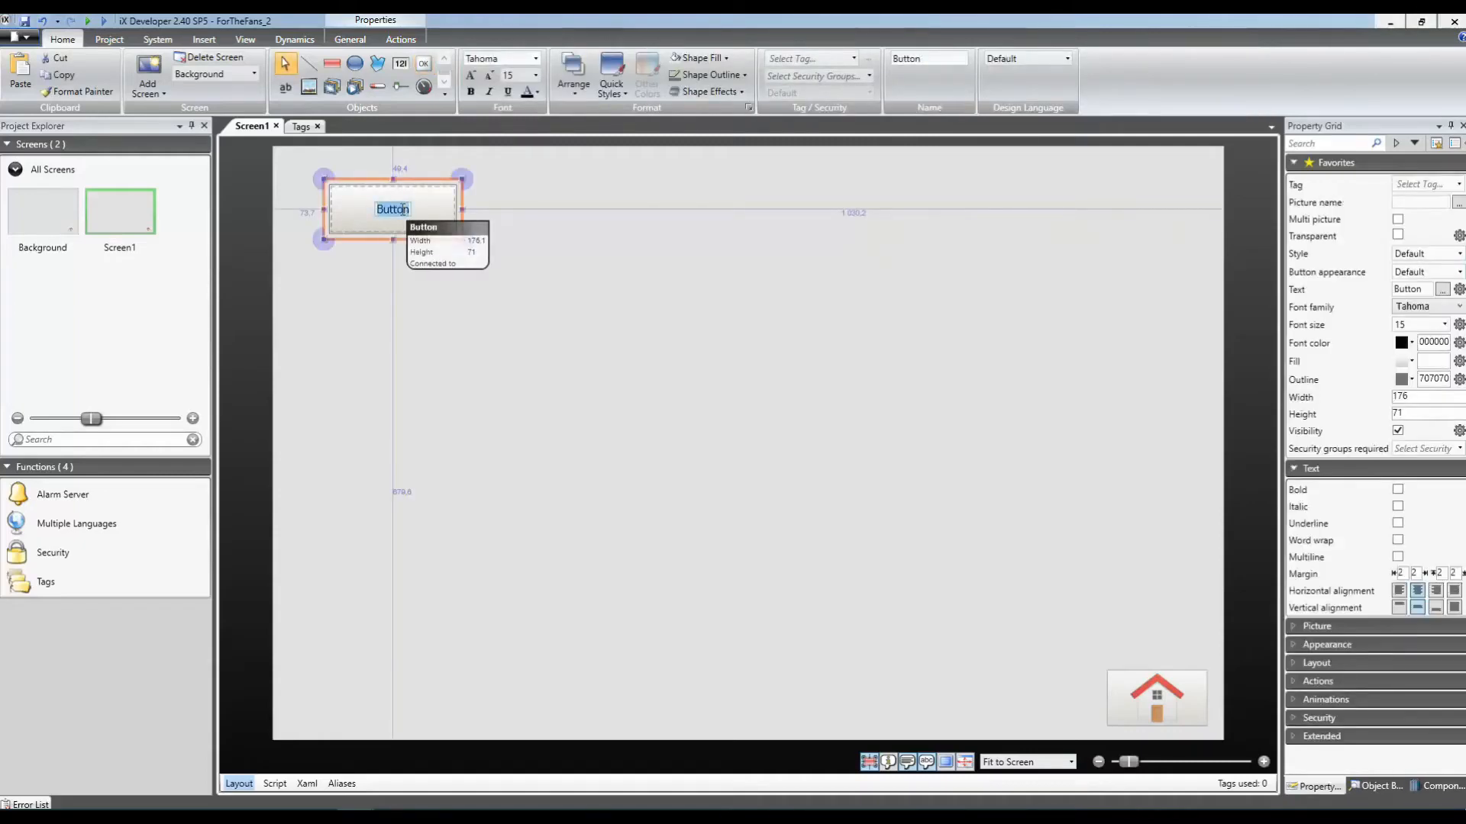
text(Increase)
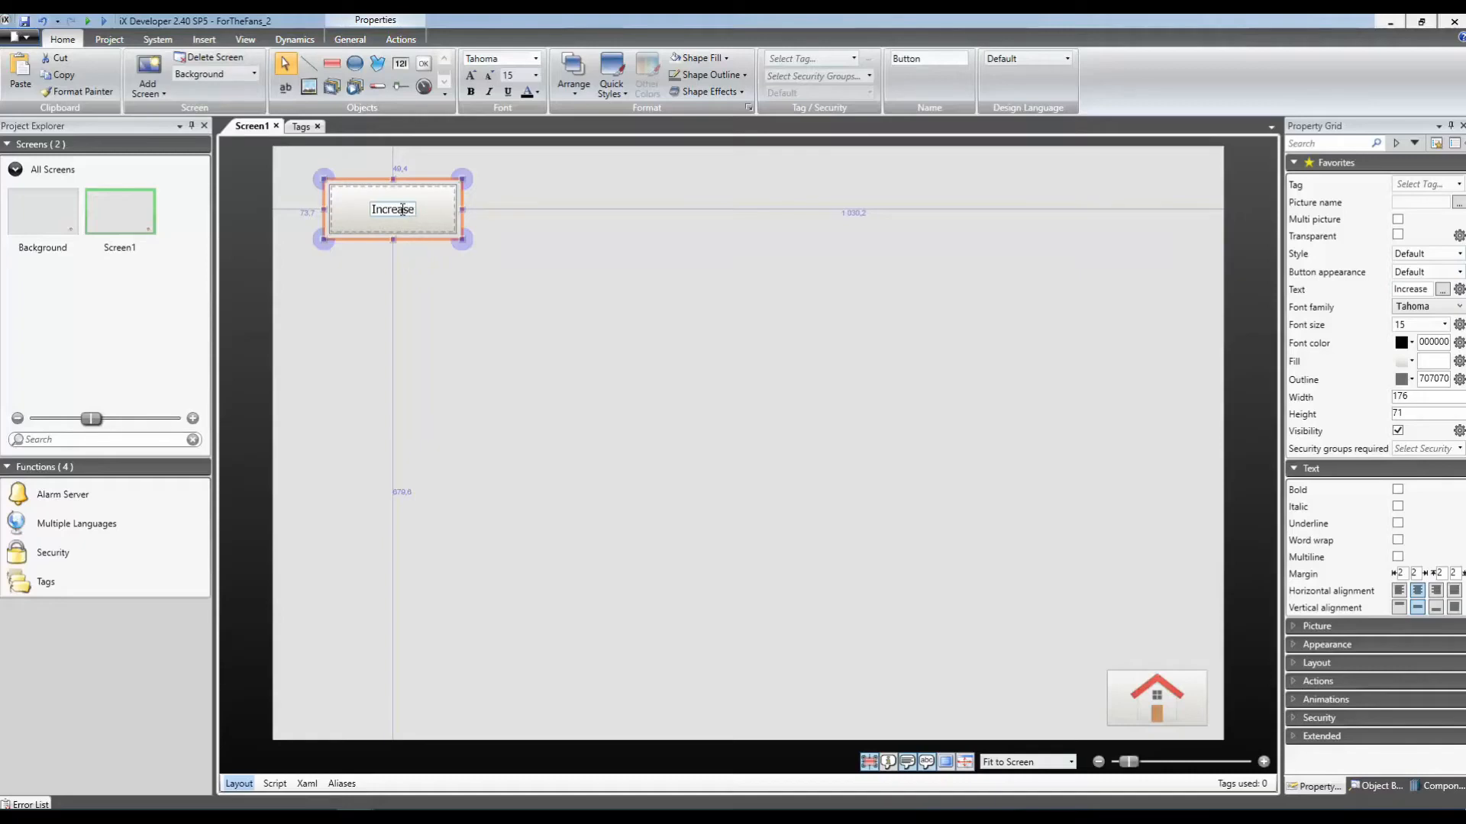
text( a value)
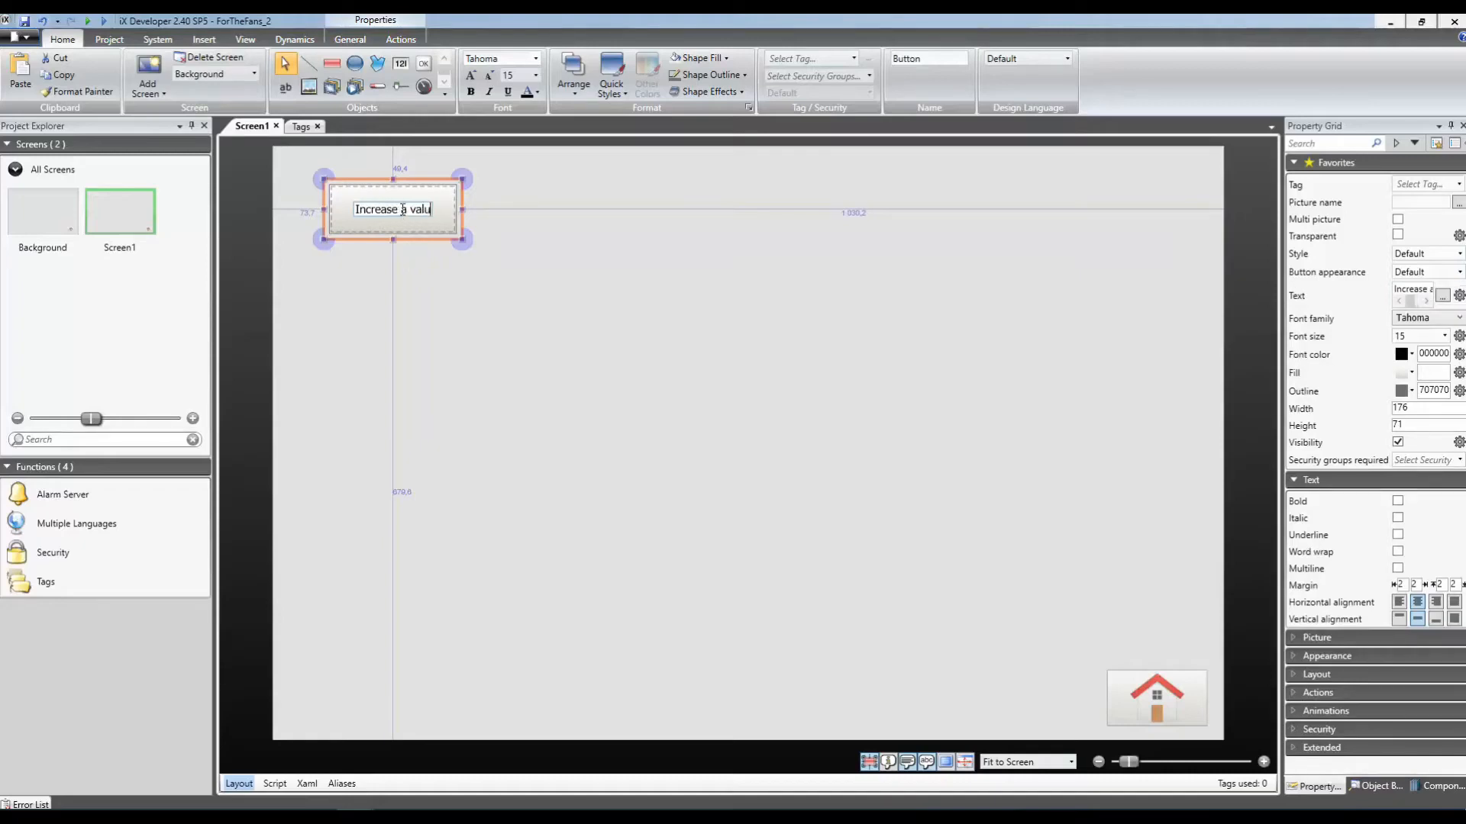
click(442, 290)
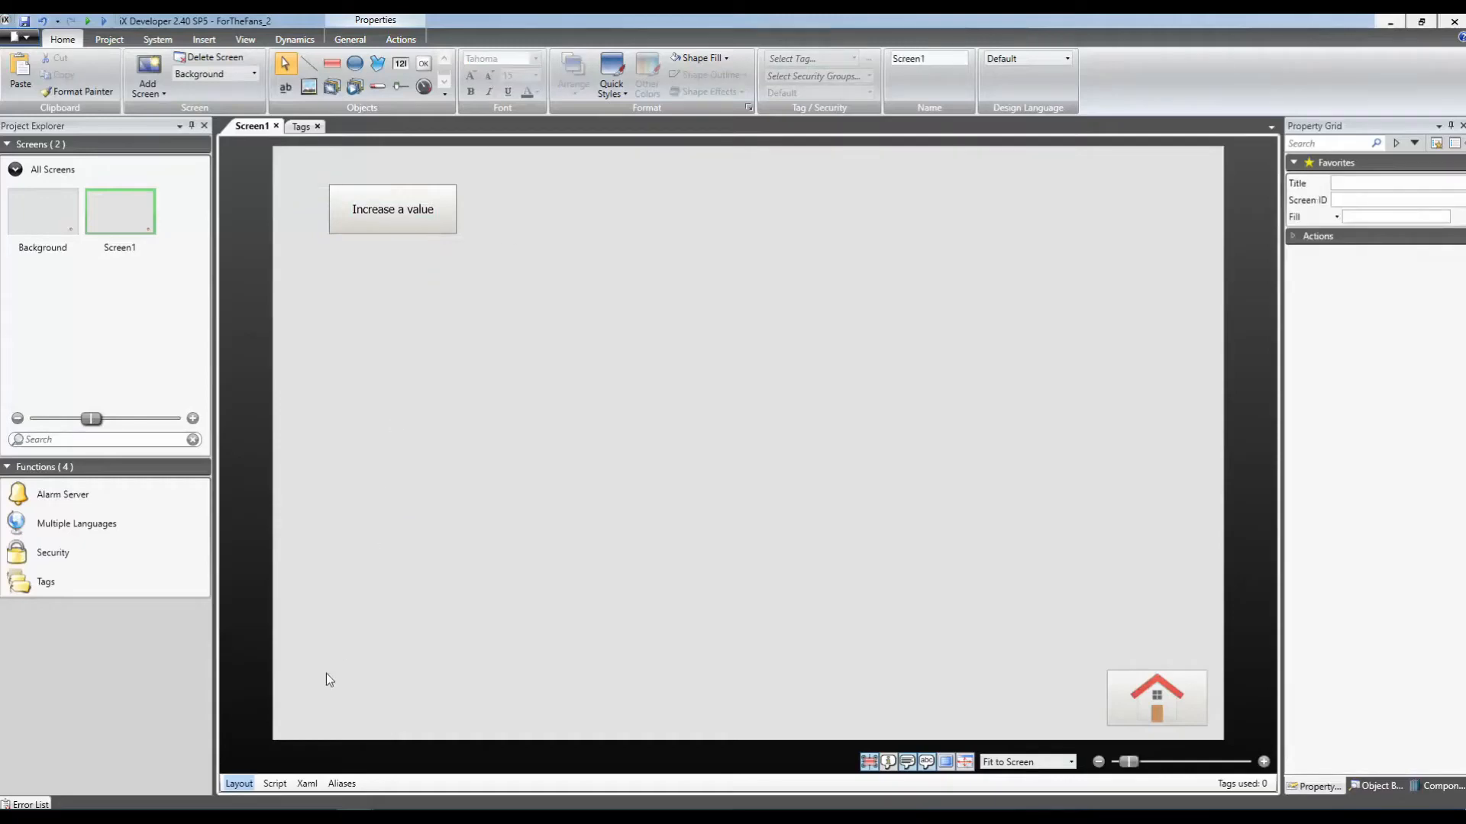
Open the Screen1 script and create a Click event handler for the button.
click(276, 786)
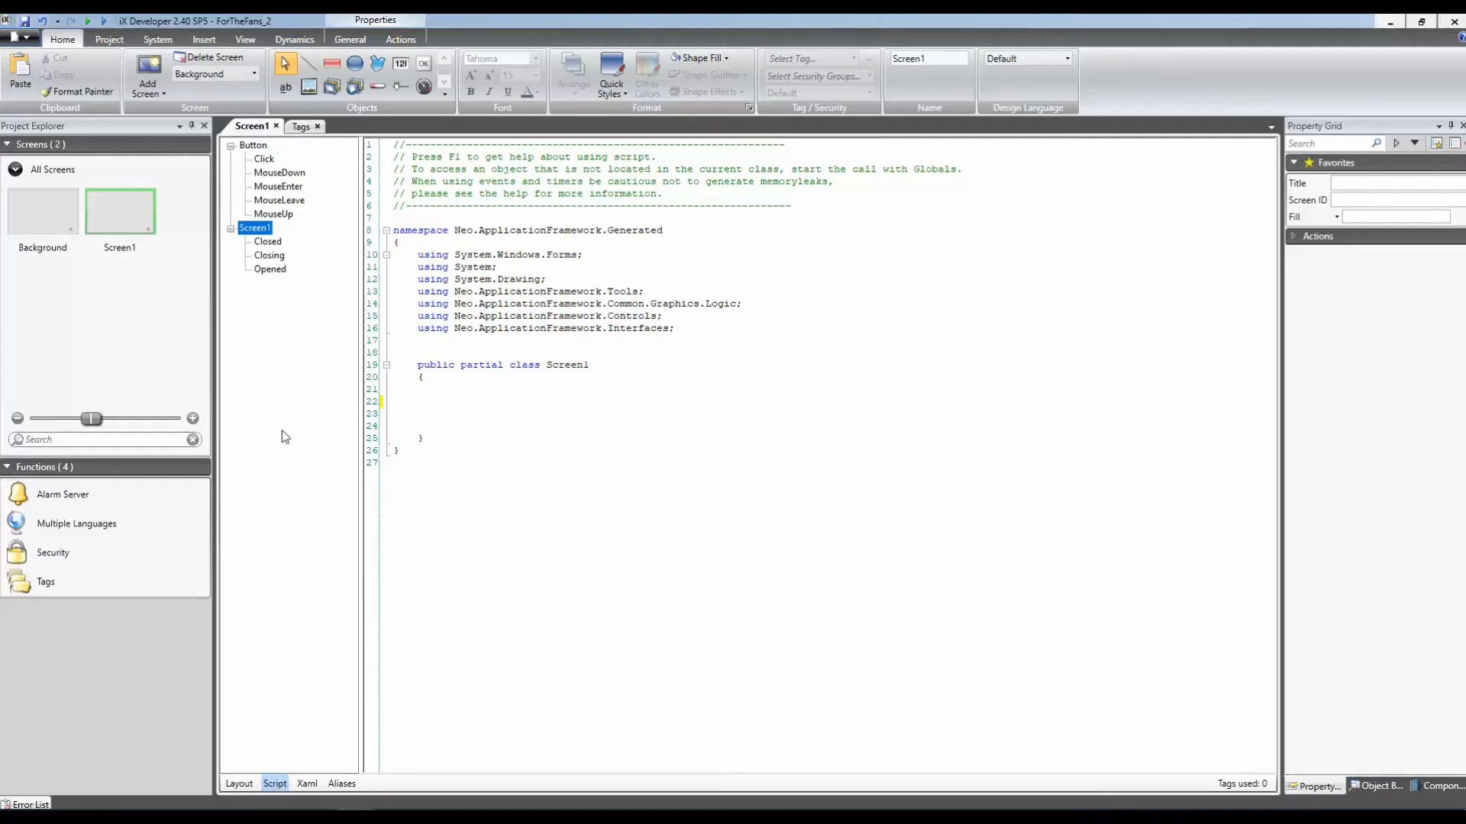
click(276, 273)
click(266, 164)
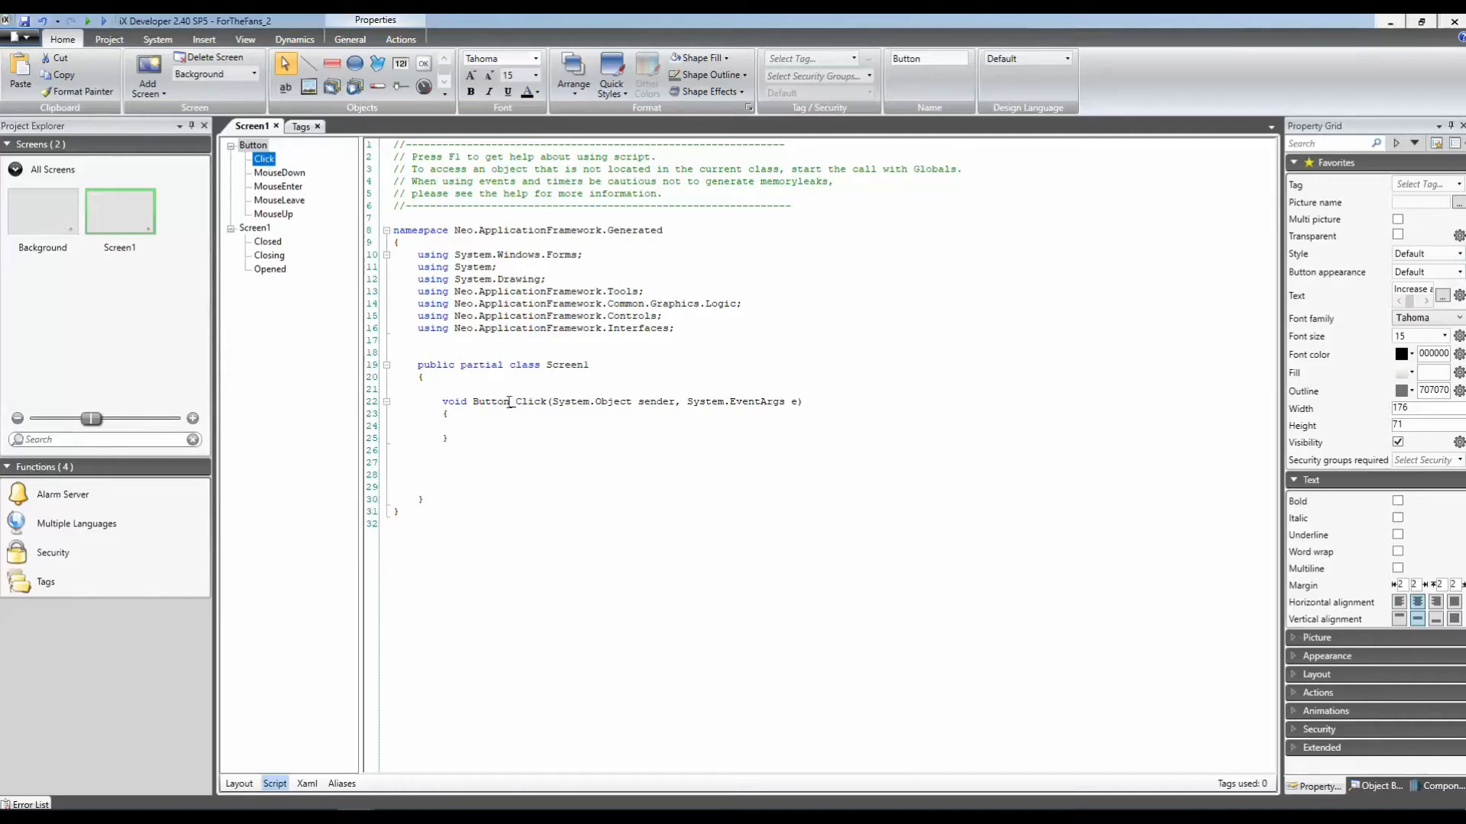
Start a MessageBox.Show statement inside the Button_Click handler, leaving a blank line above it.
click(476, 418)
key(Return)
key(Return)
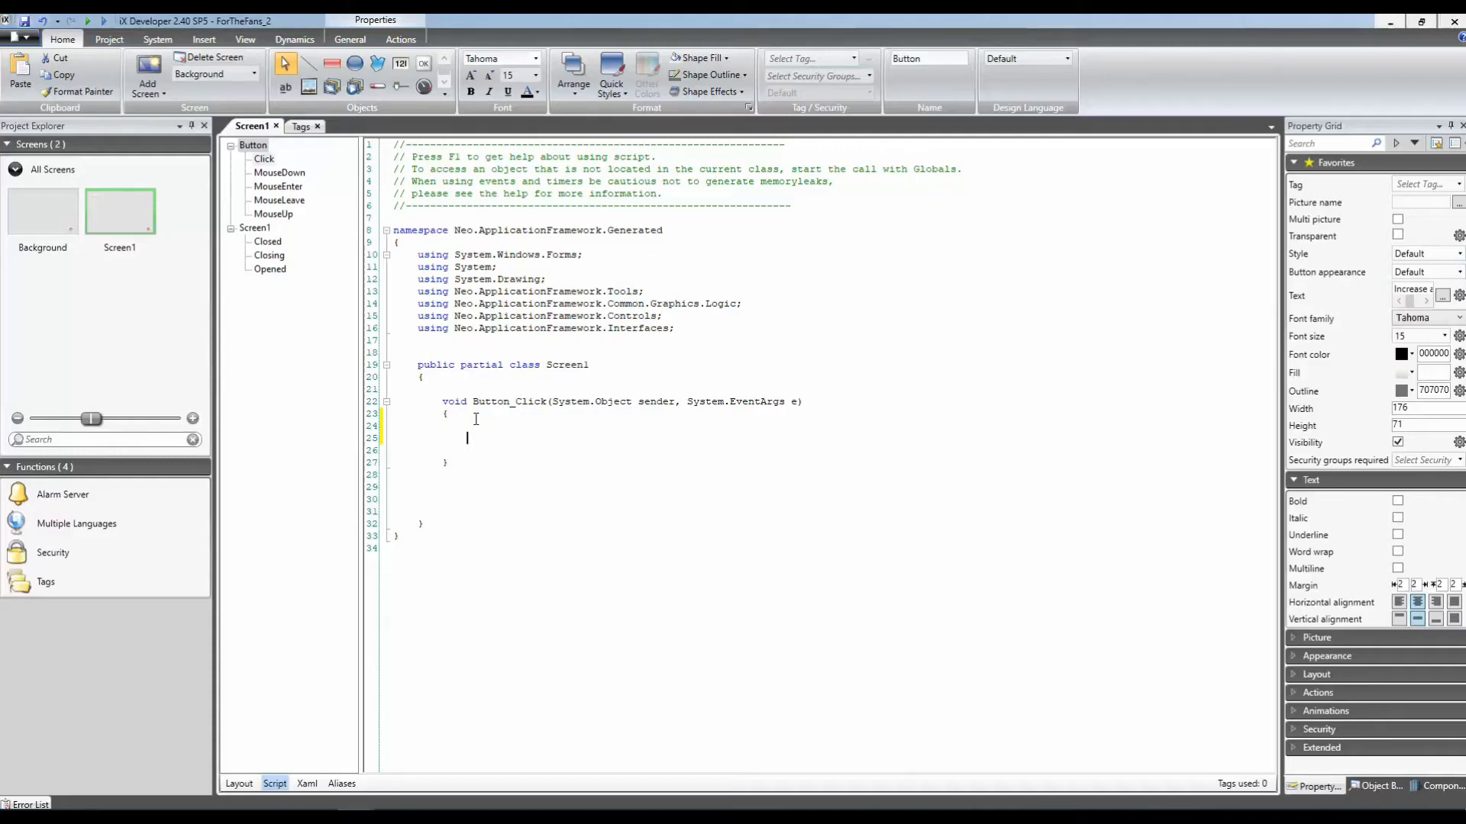
key(ctrl+space)
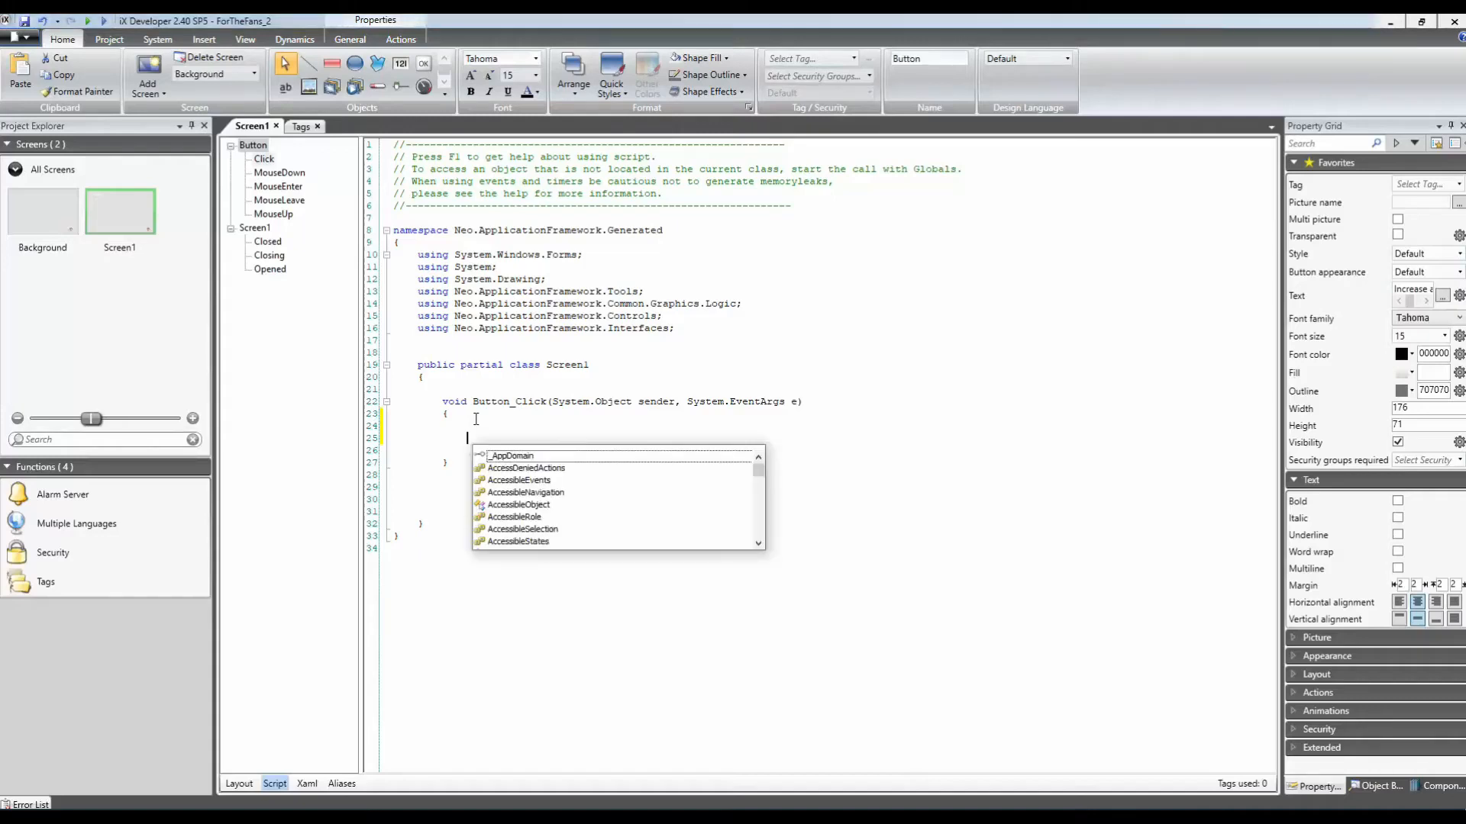
text(m)
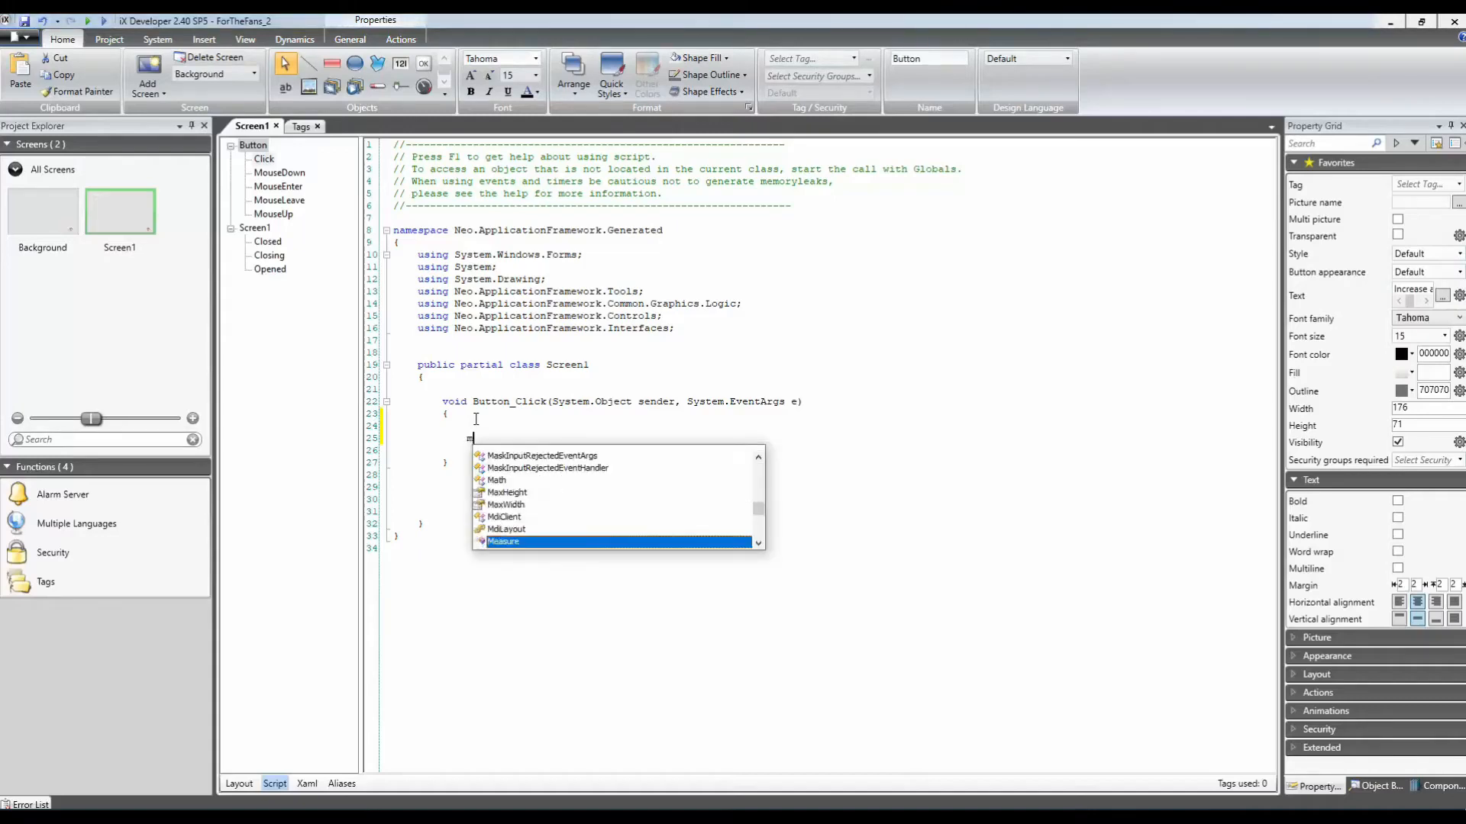
text(essage)
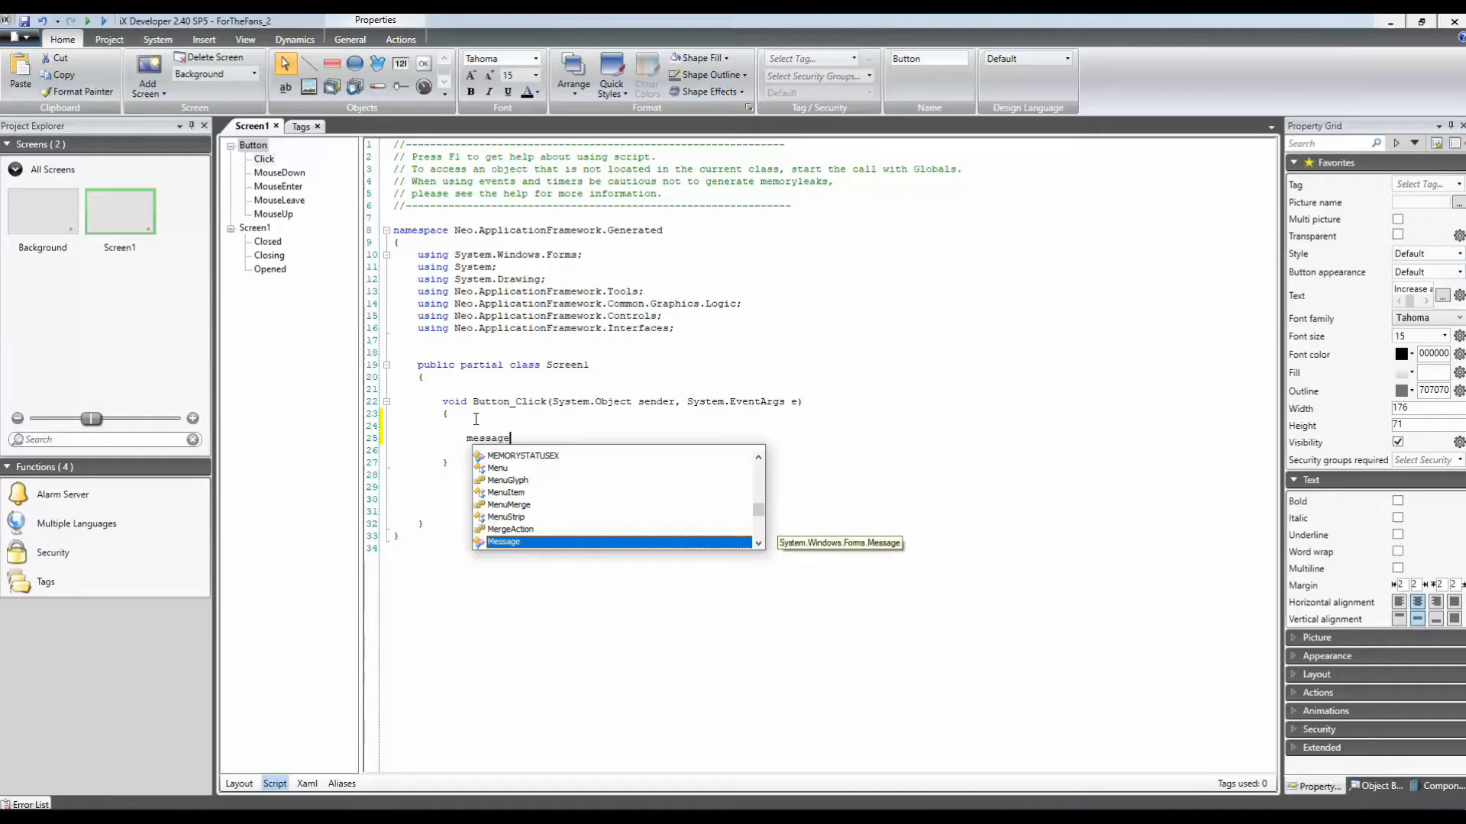
text(bo)
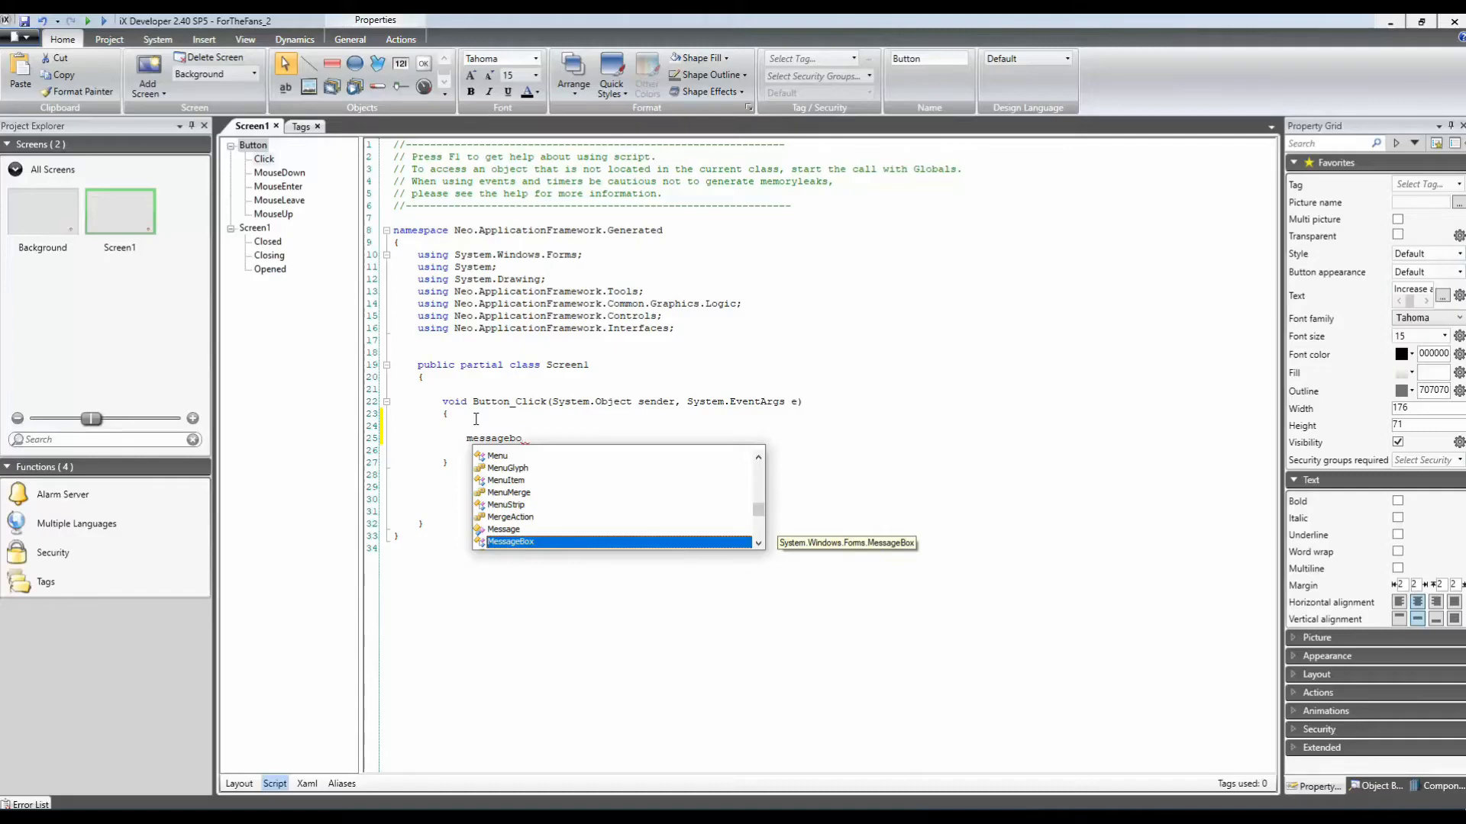
key(Return)
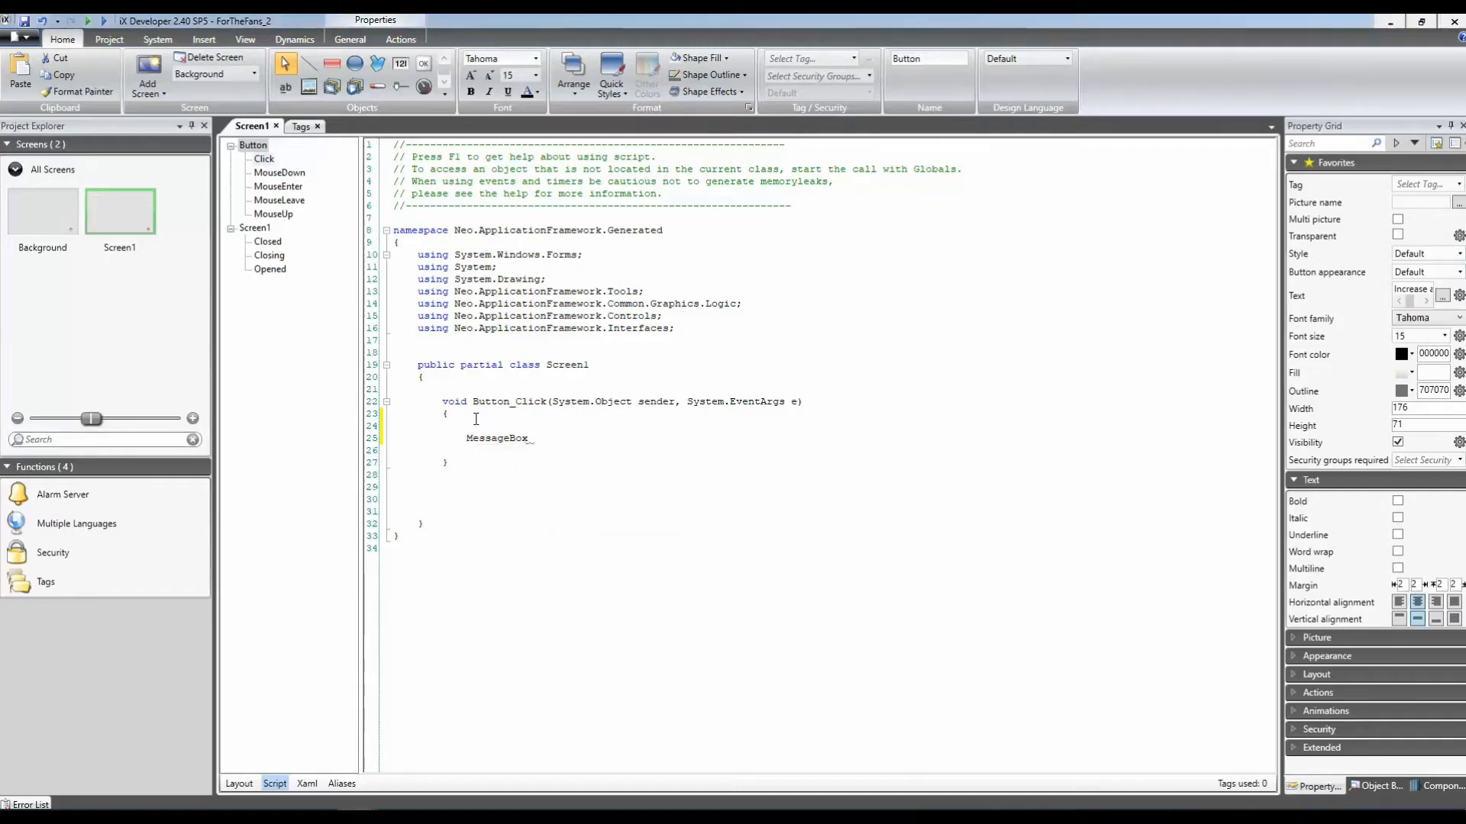
text(.)
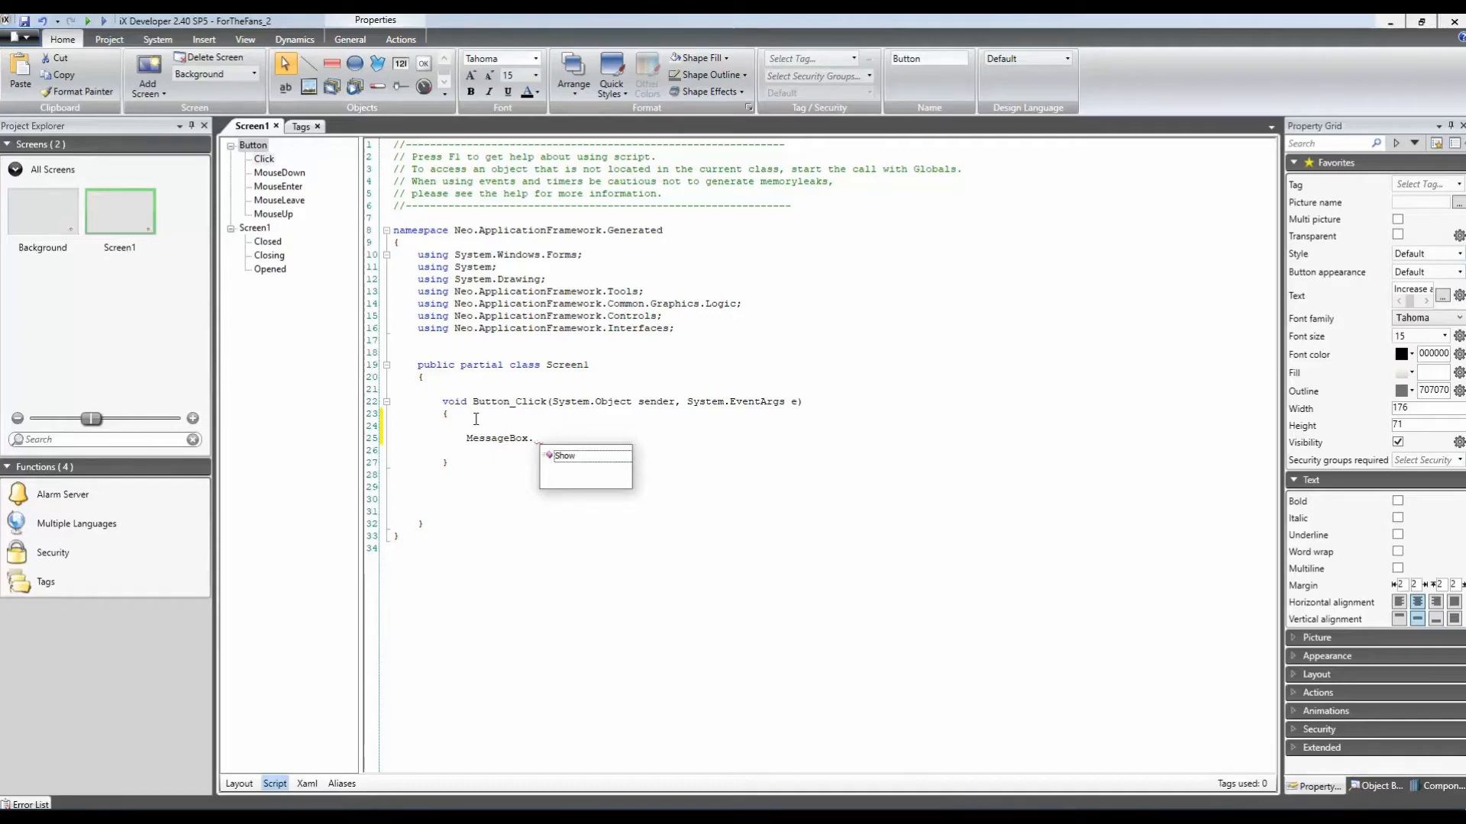
key(Down)
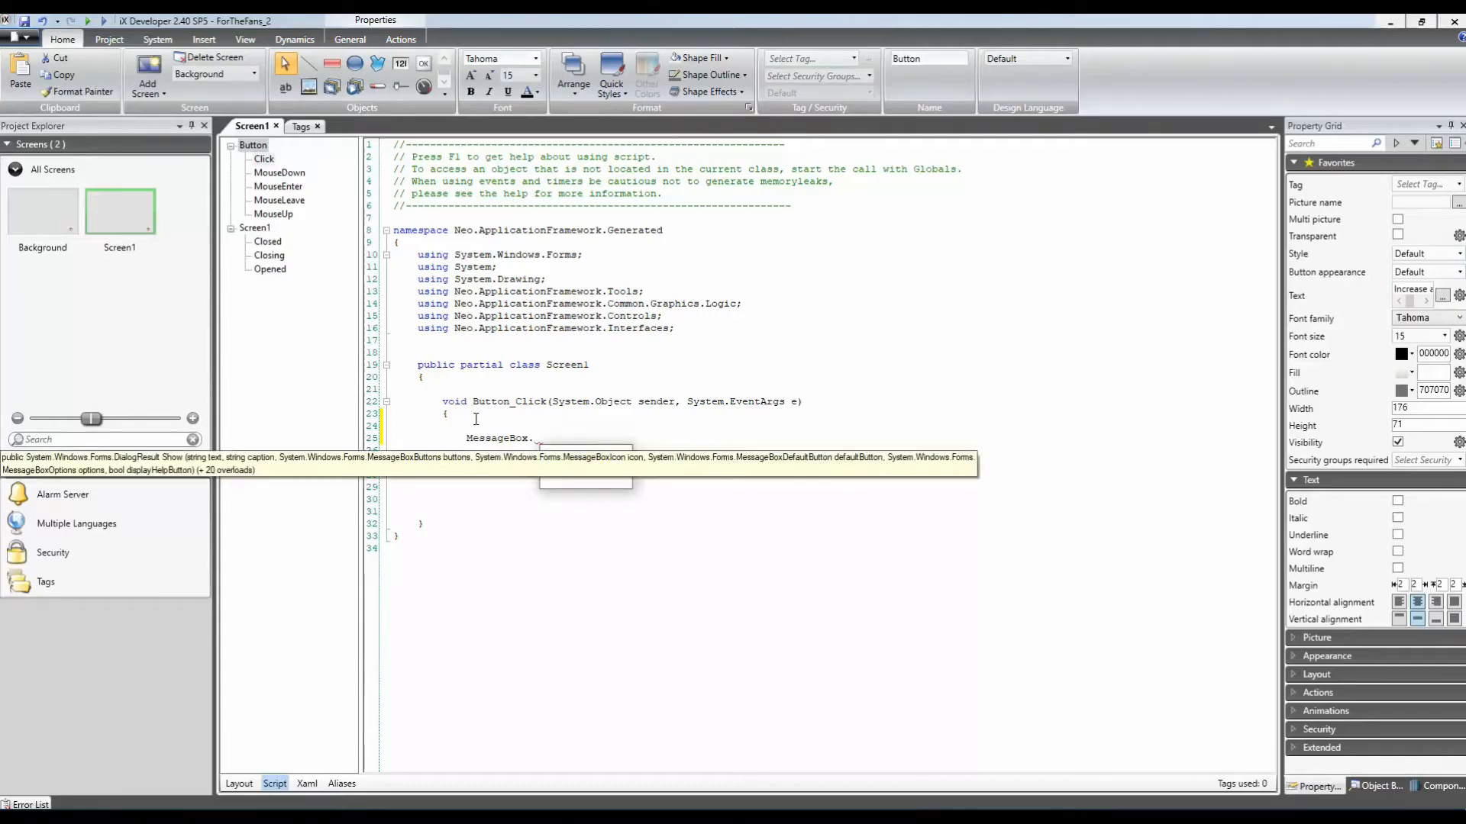
key(Return)
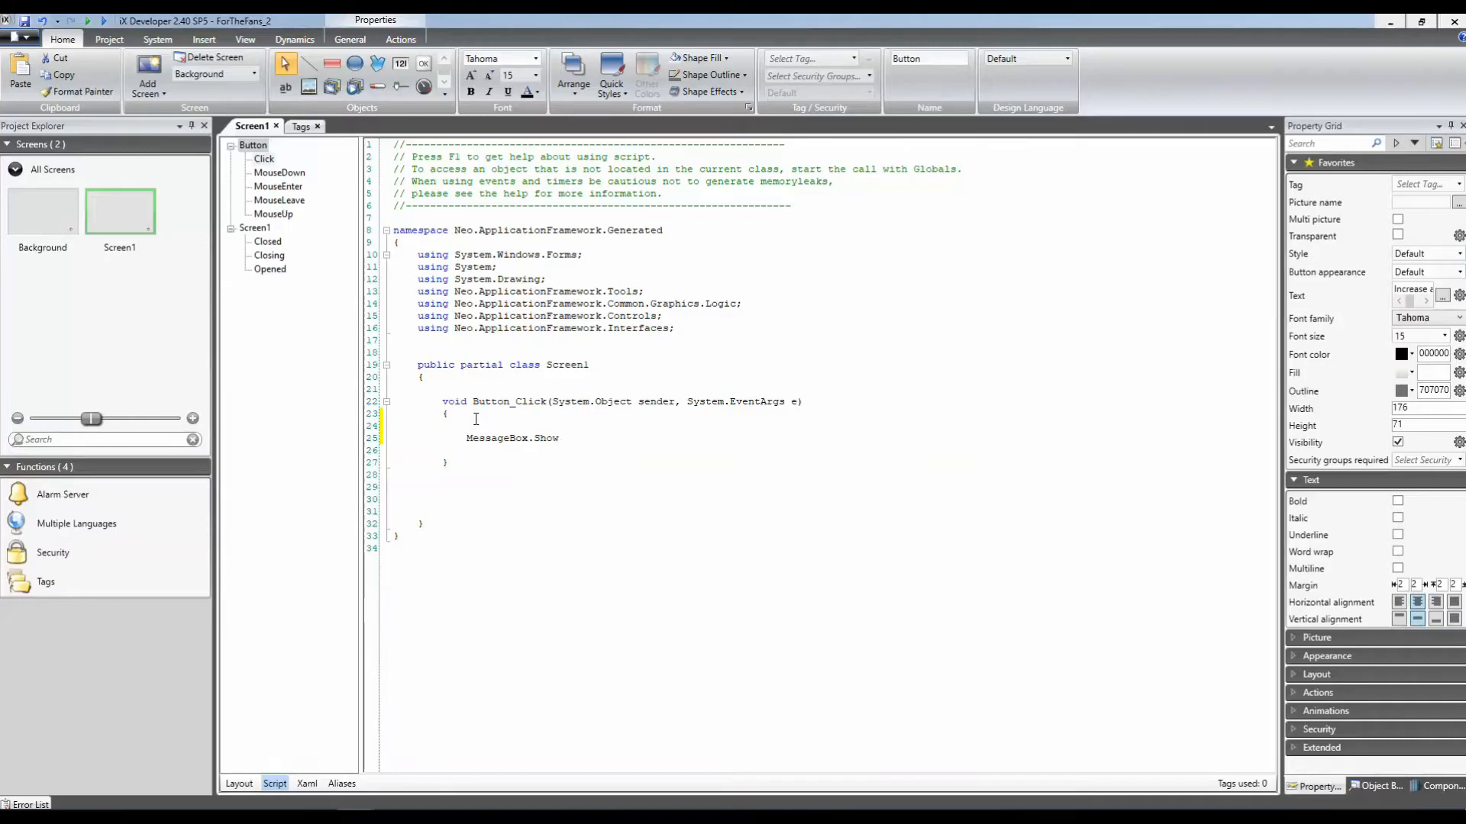
Complete the call with ("Do you want to increase value", "Increase value", MessageBoxButtons.YesNo,MessageBoxIcon.Question,MessageBoxDefaultButton.Button1);.
text(()
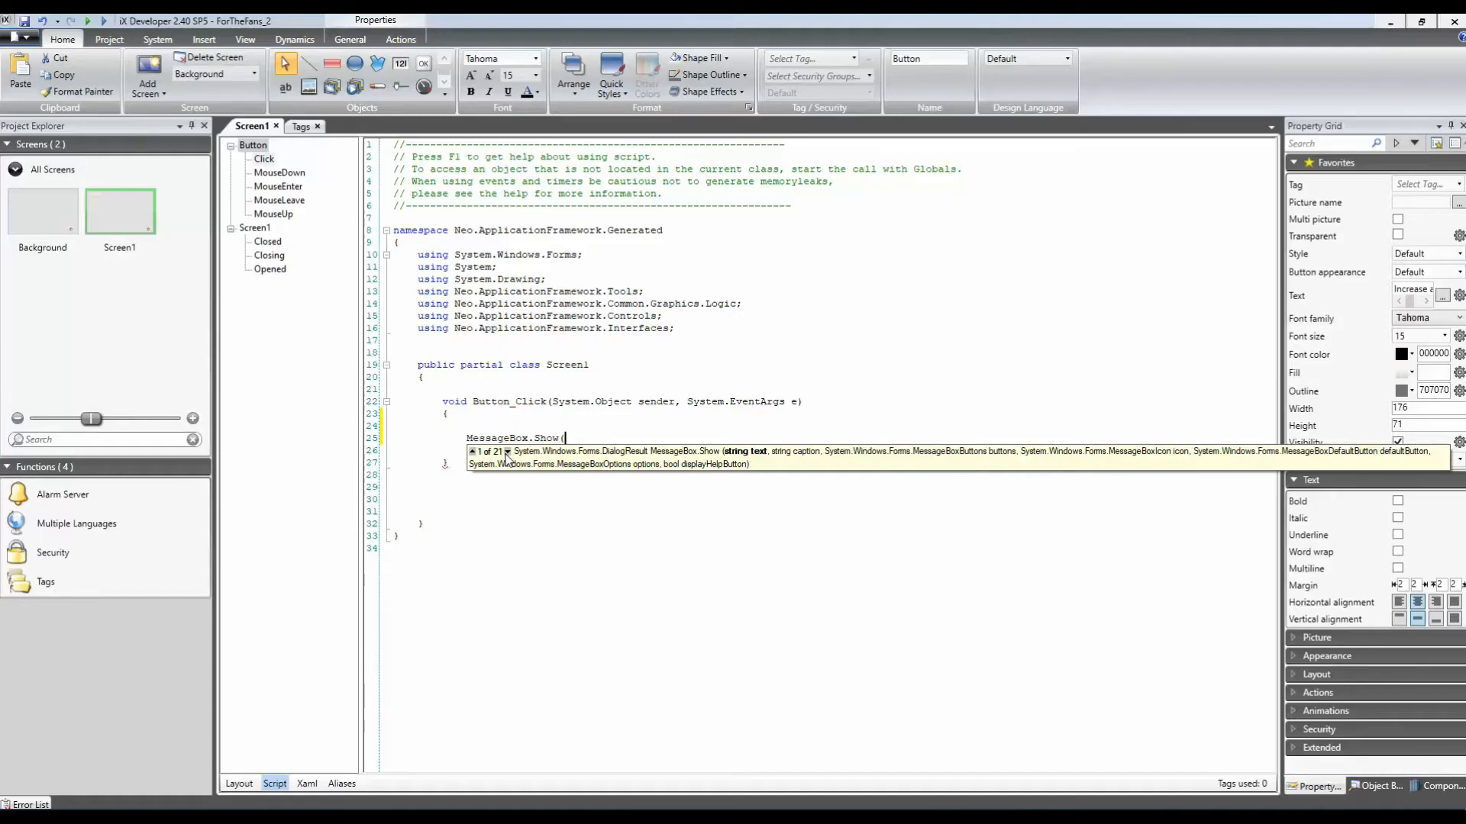
key(BackSpace)
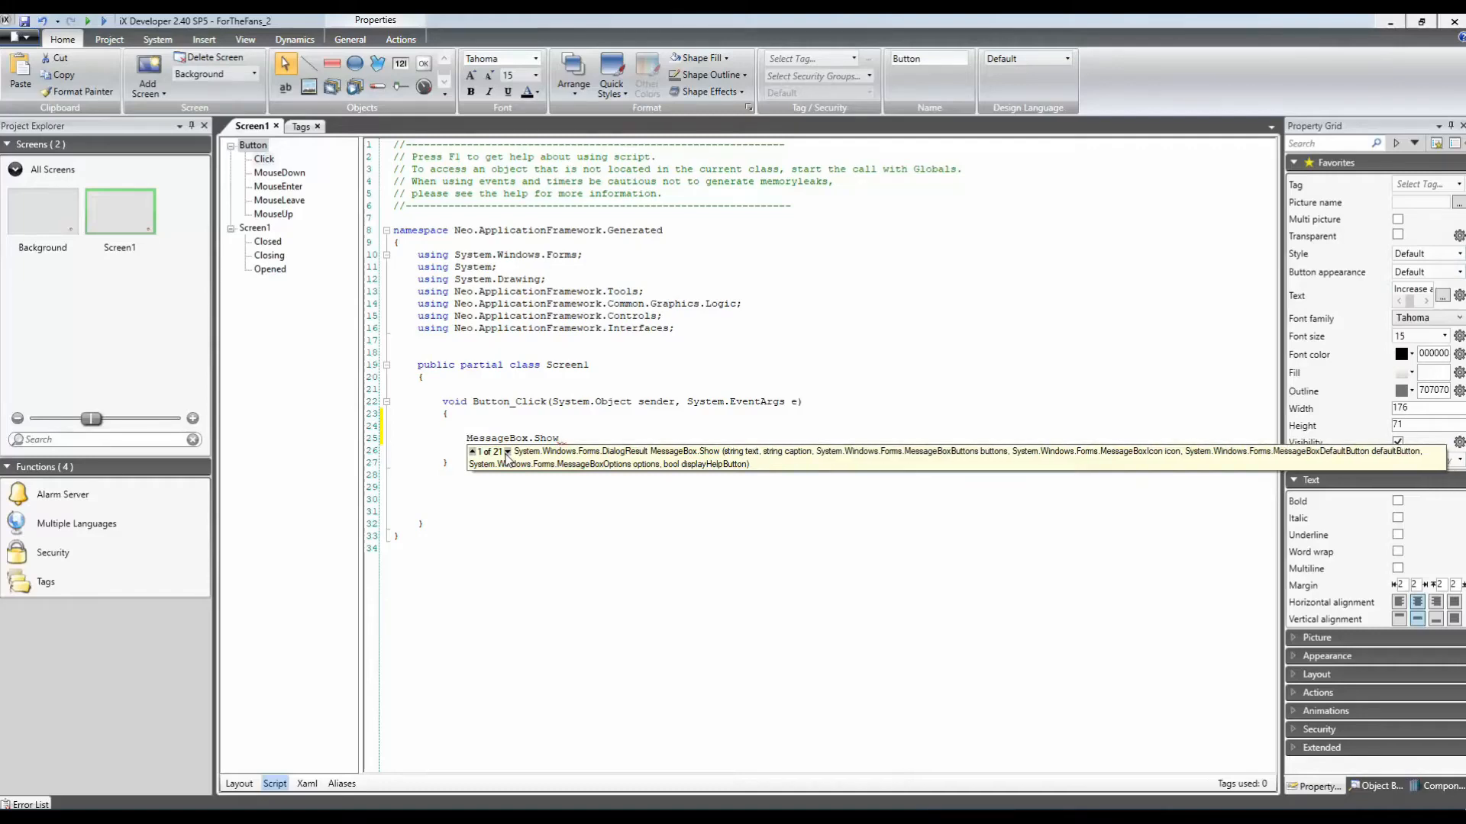
text(("Do you want to increase value", "Increase value", MessageBoxButtons.YesNo,MessageBoxIcon.Question,MessageBoxDefaultButton.Button1);)
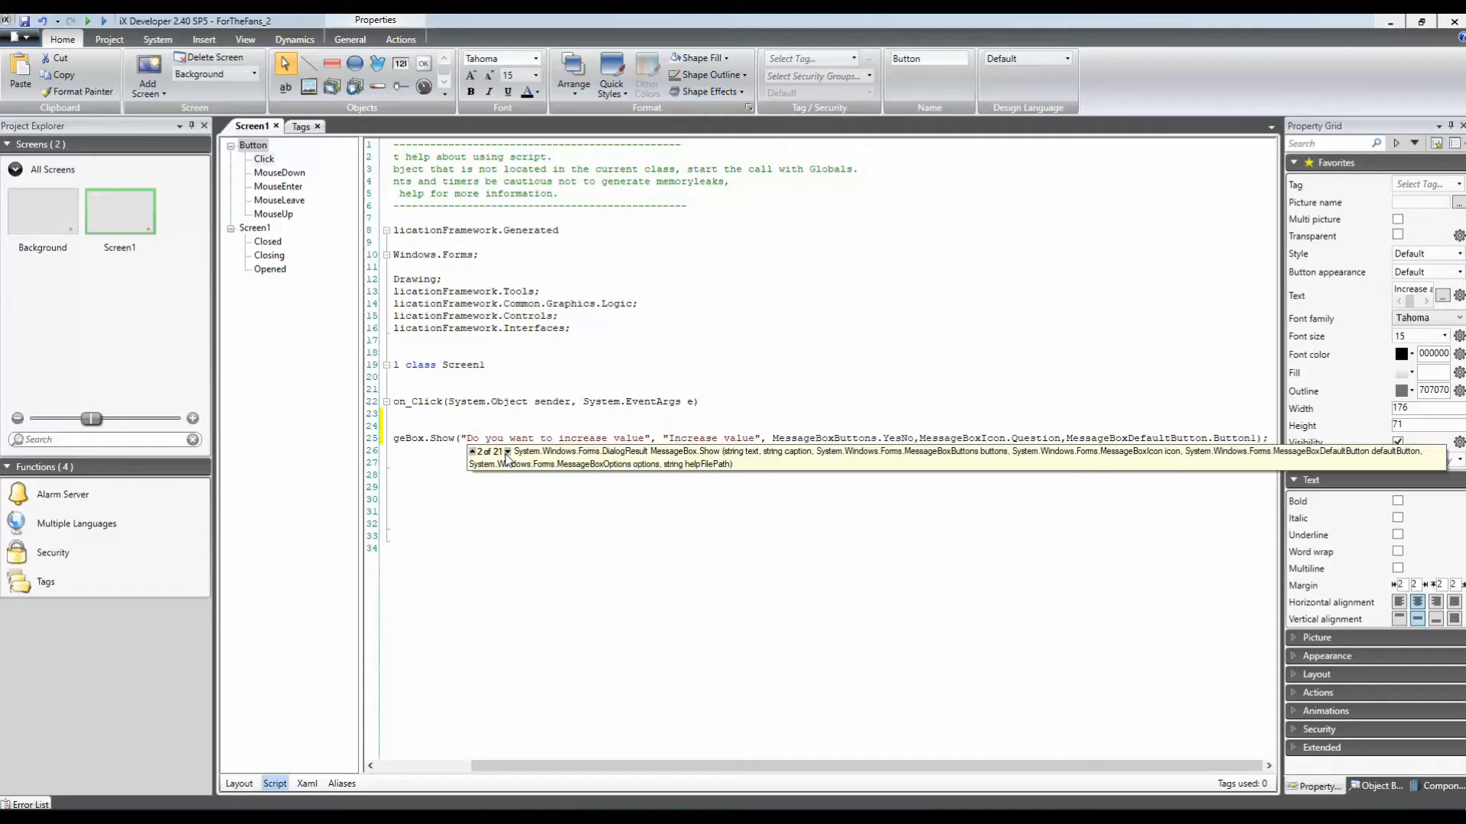
Review the message text, caption, buttons, icon and default-button arguments of the MessageBox.Show call.
drag(487, 758, 376, 780)
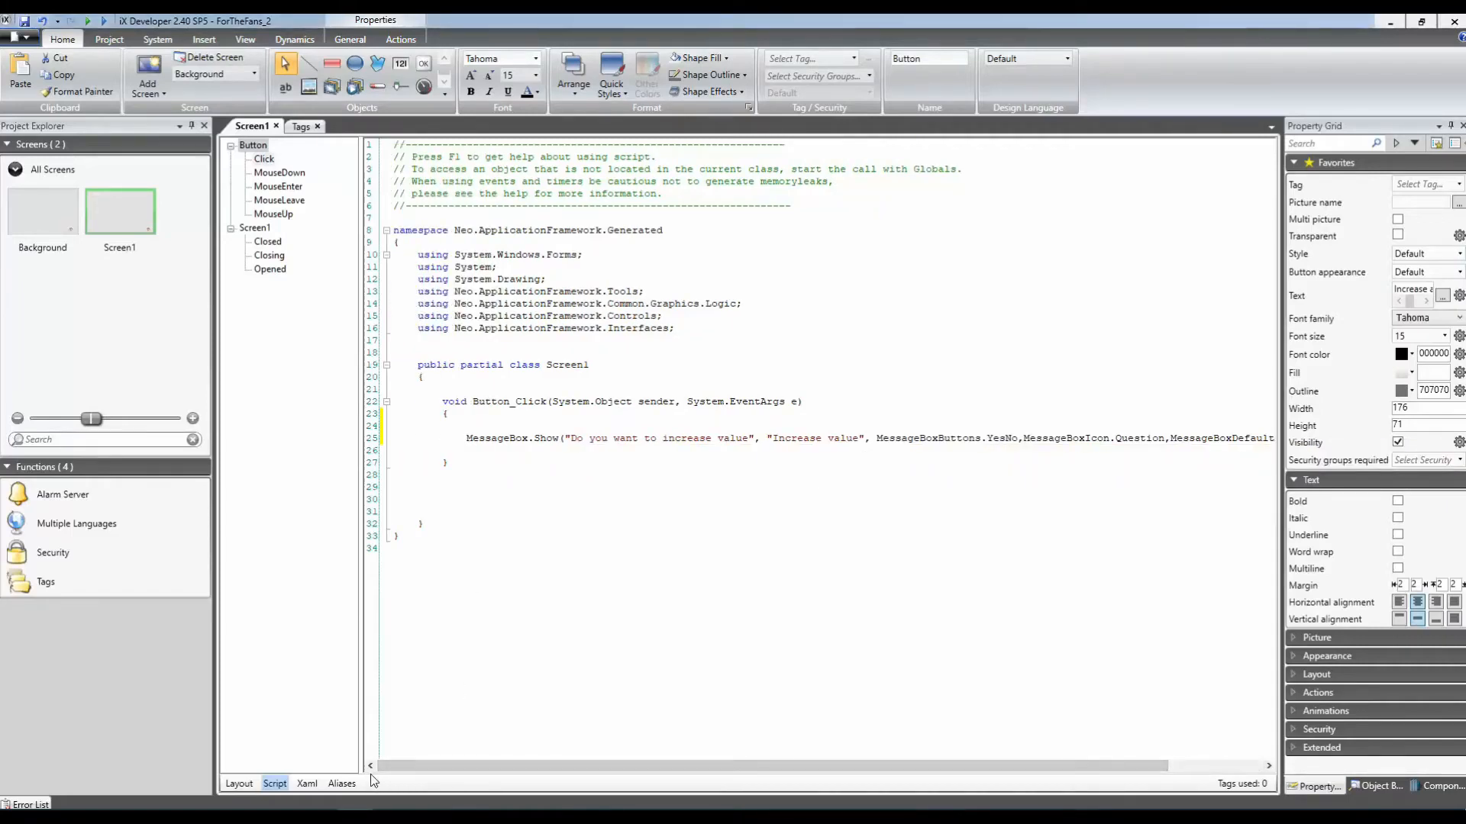
click(566, 440)
drag(571, 441, 749, 439)
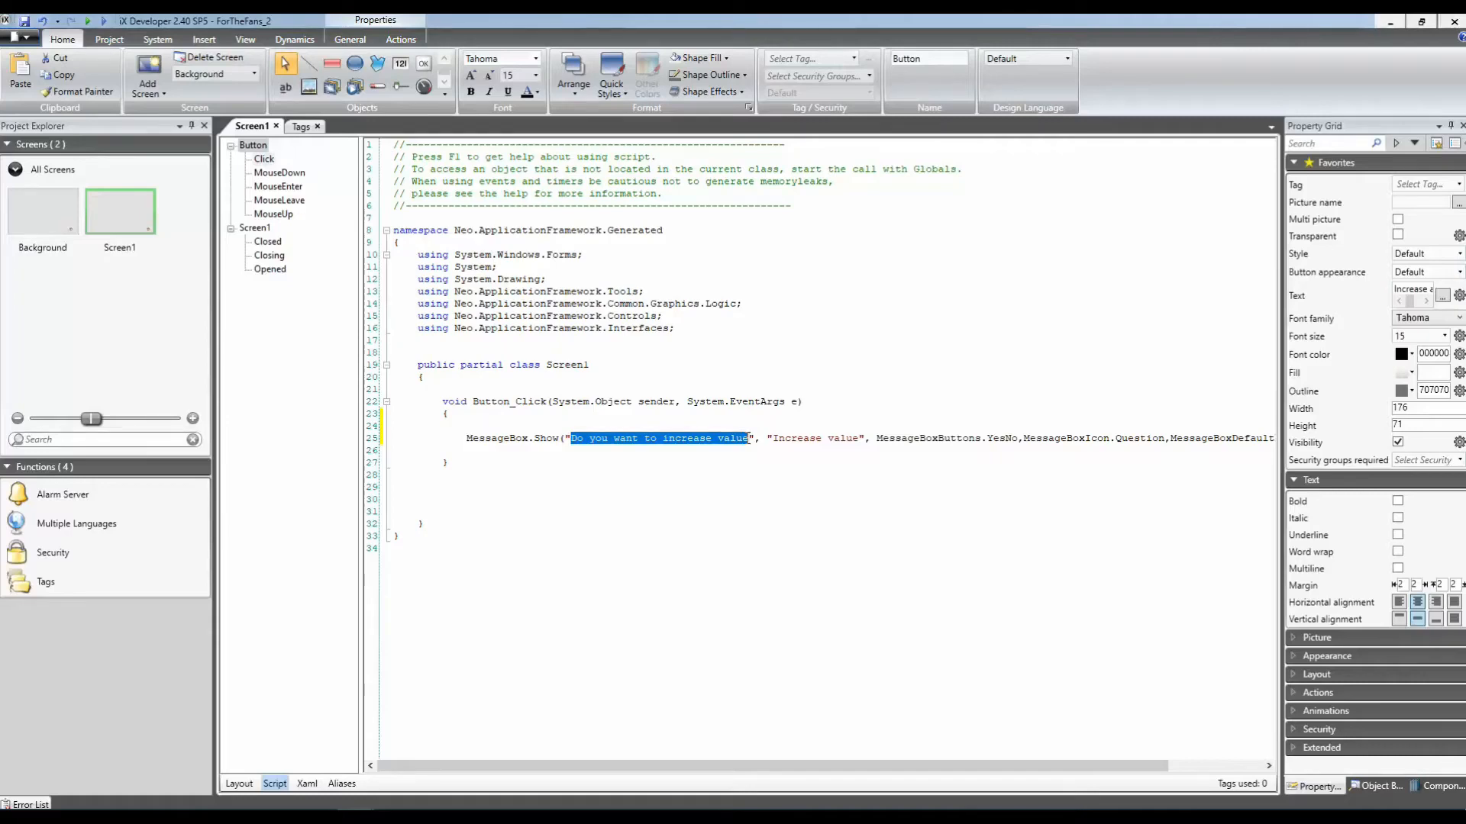
click(812, 442)
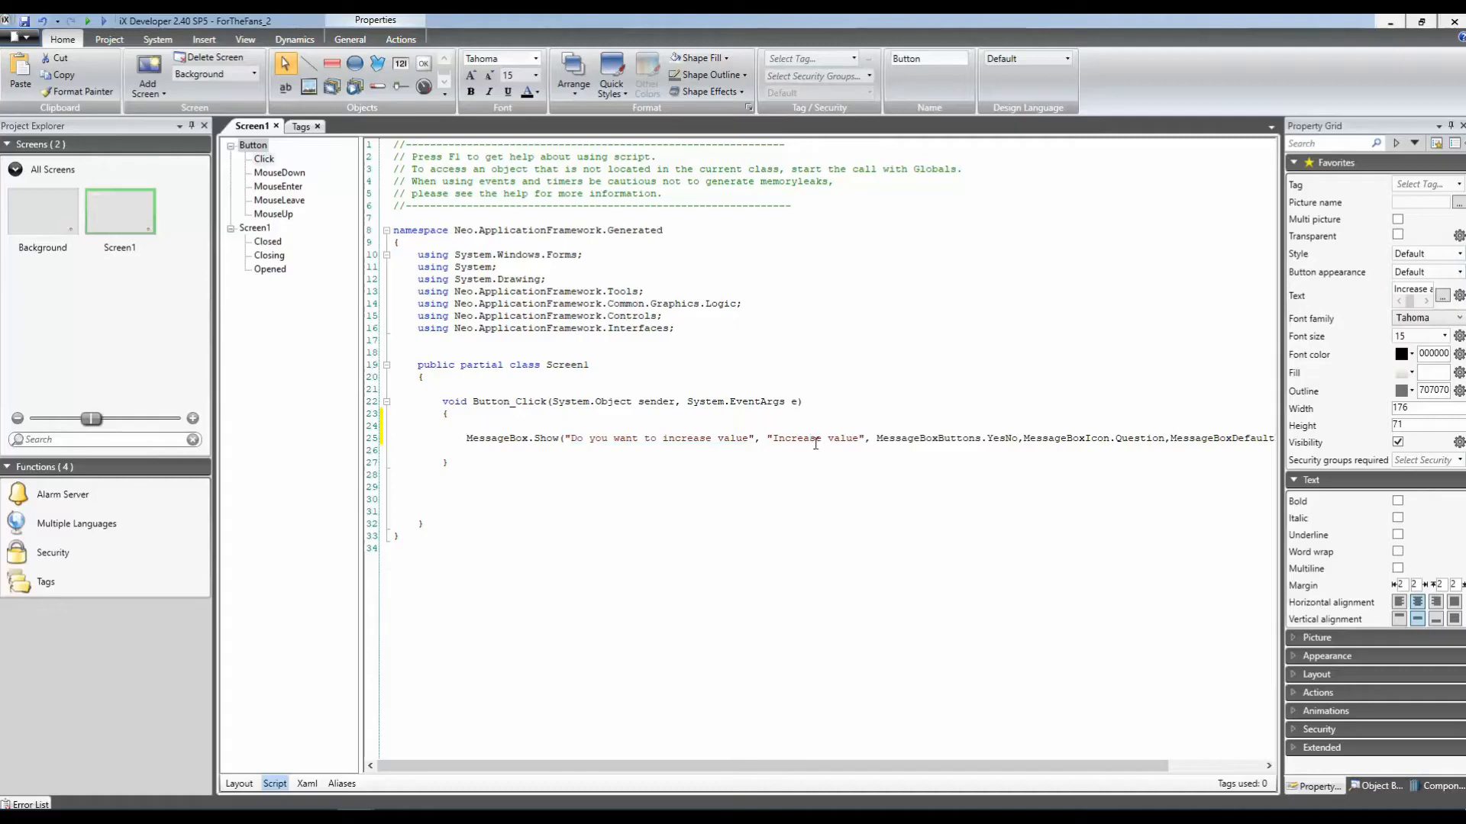
double_click(816, 443)
double_click(999, 441)
double_click(1102, 441)
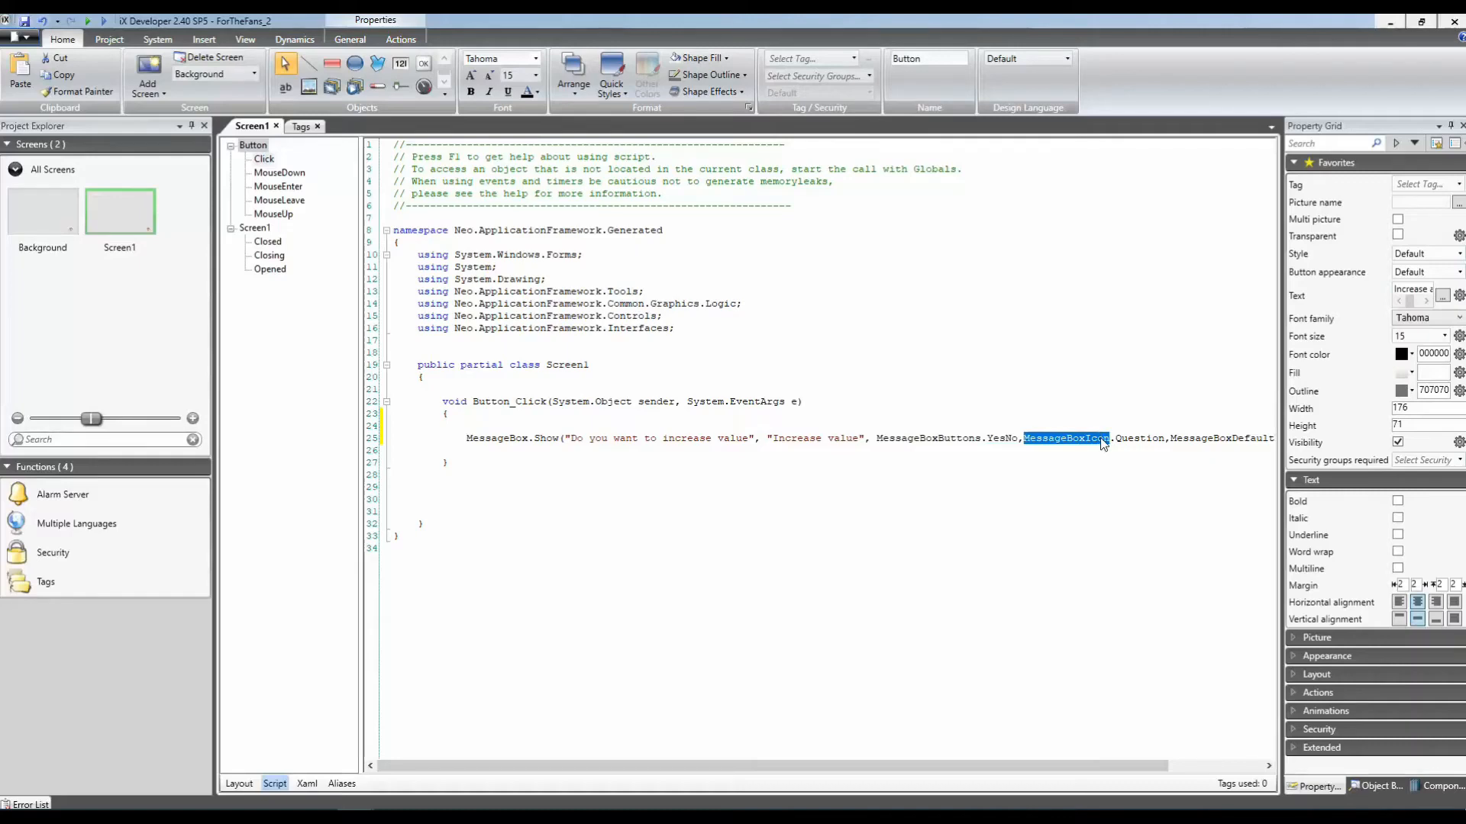
drag(1145, 766, 1239, 751)
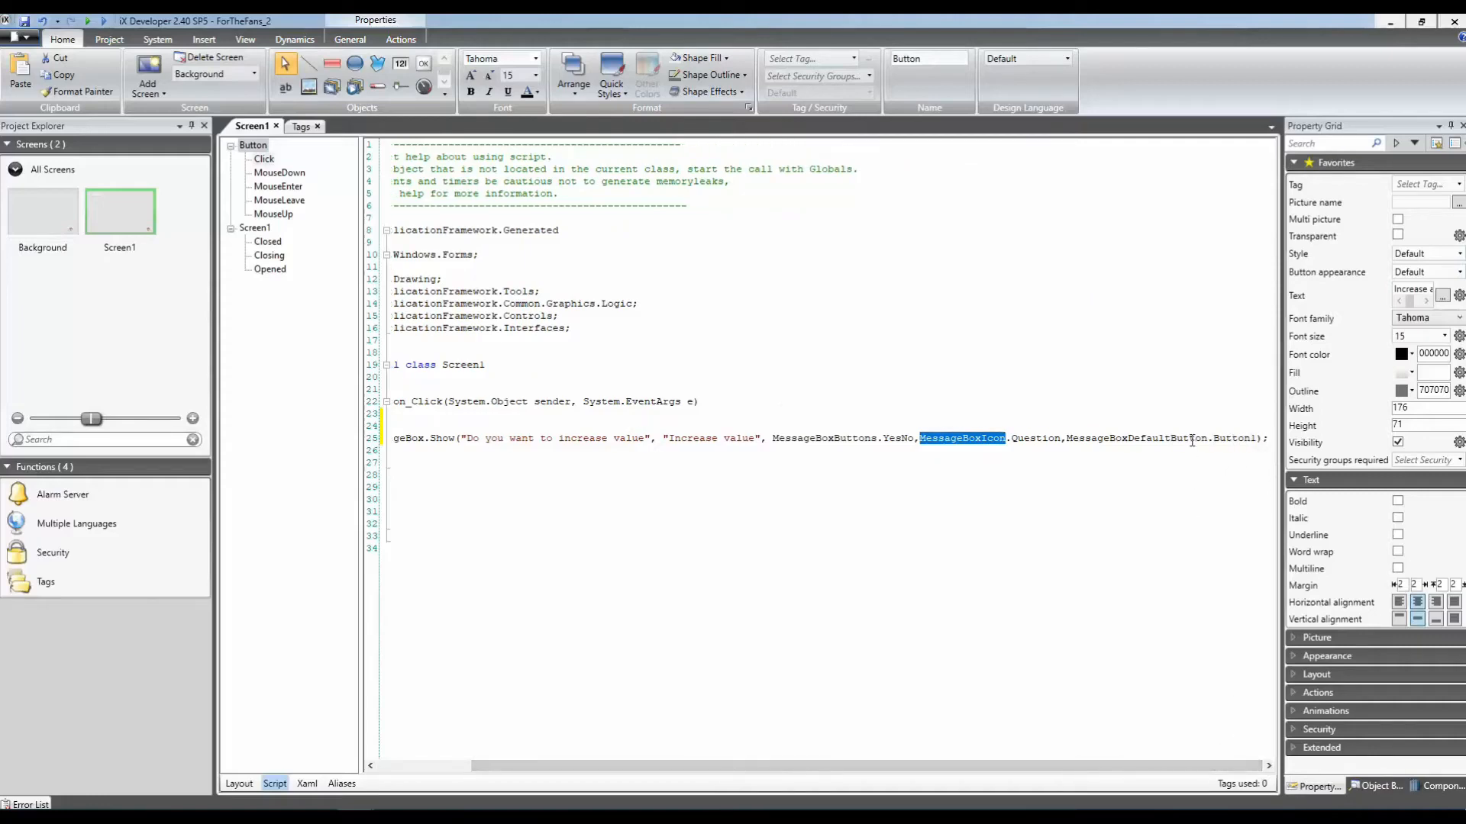
click(1191, 441)
double_click(1192, 441)
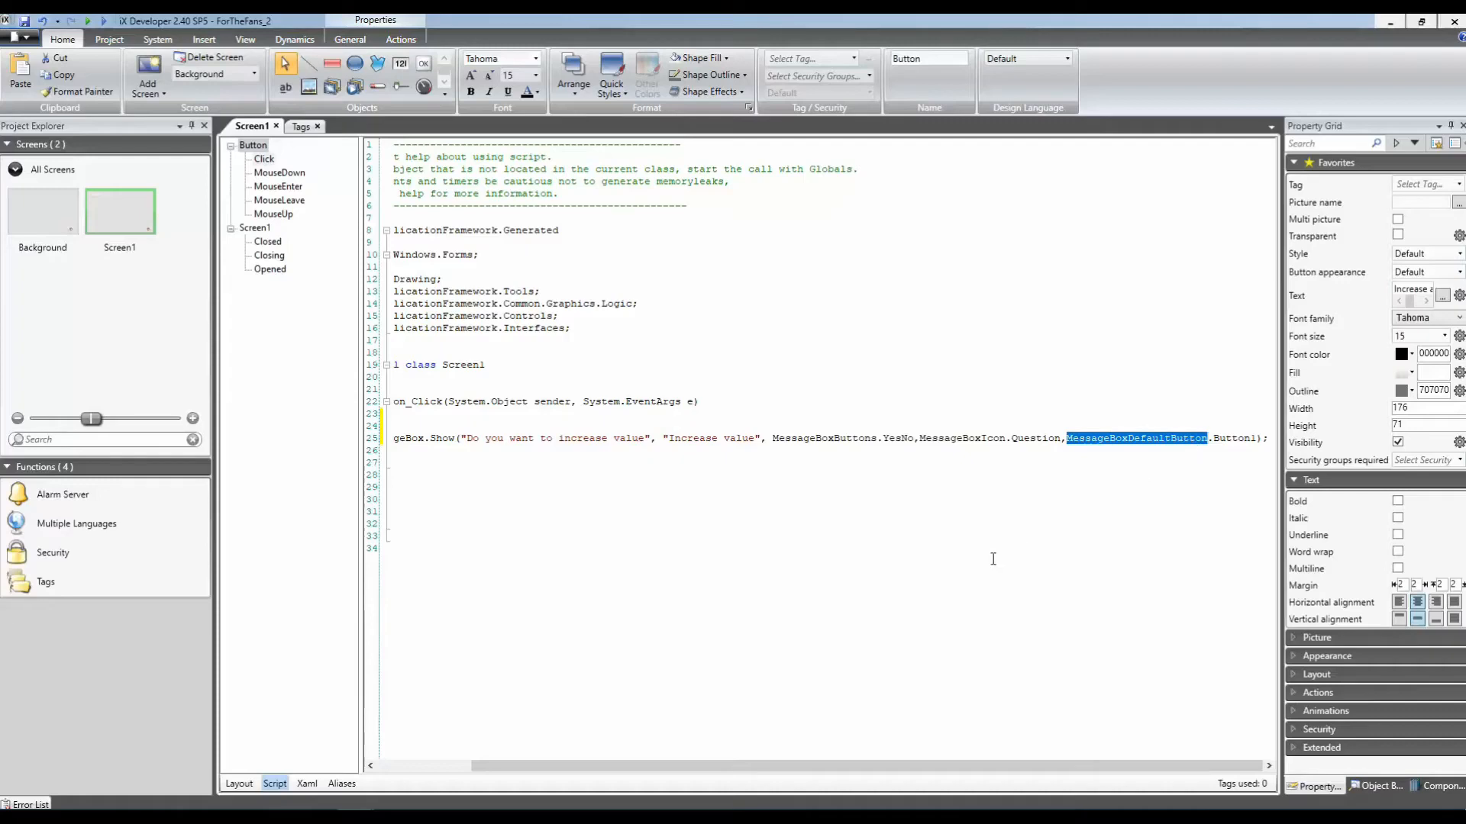
drag(603, 771, 514, 773)
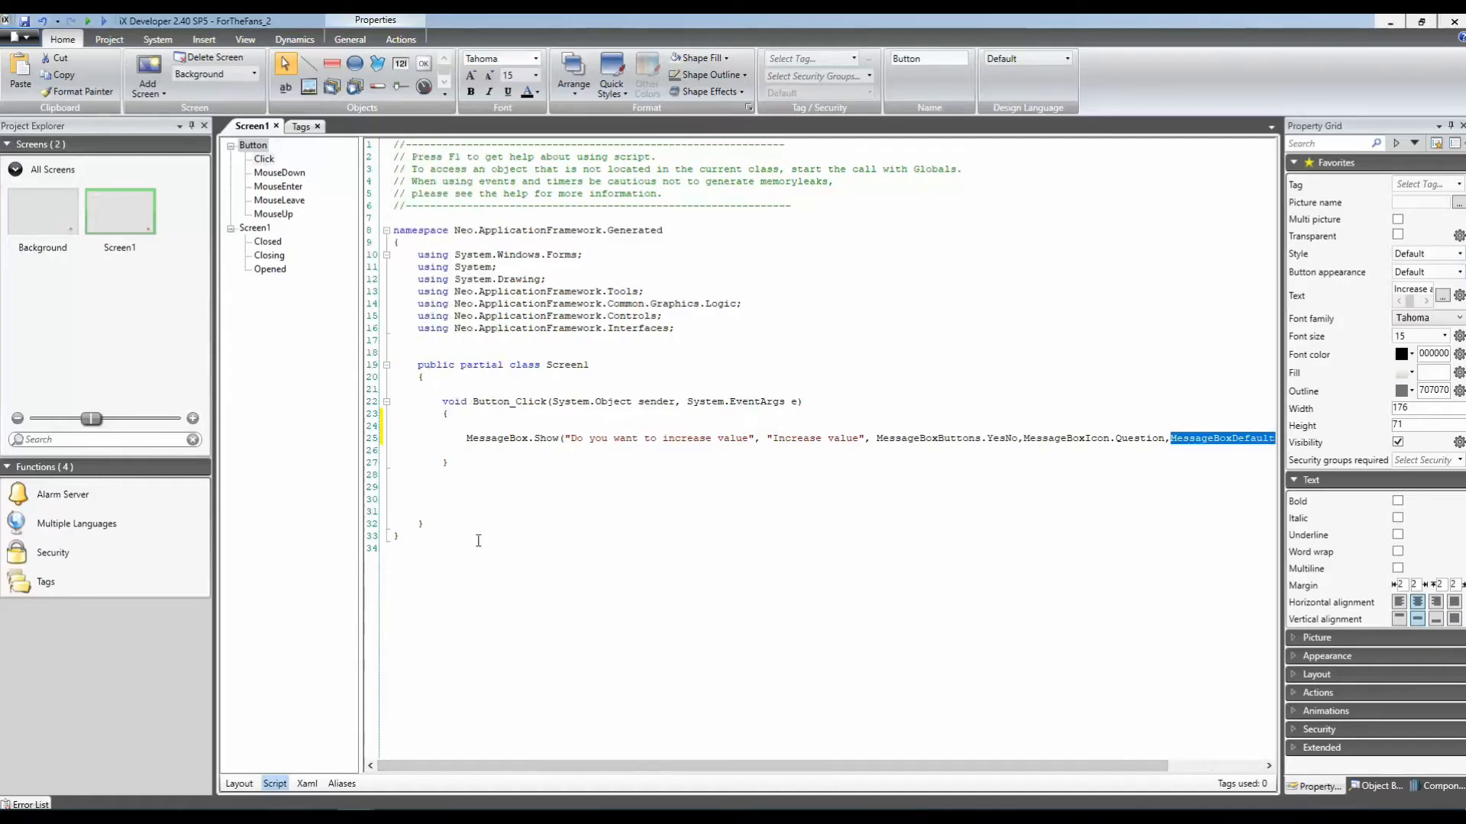
Assign the MessageBox.Show call to a DialogResult variable named Dr.
click(465, 439)
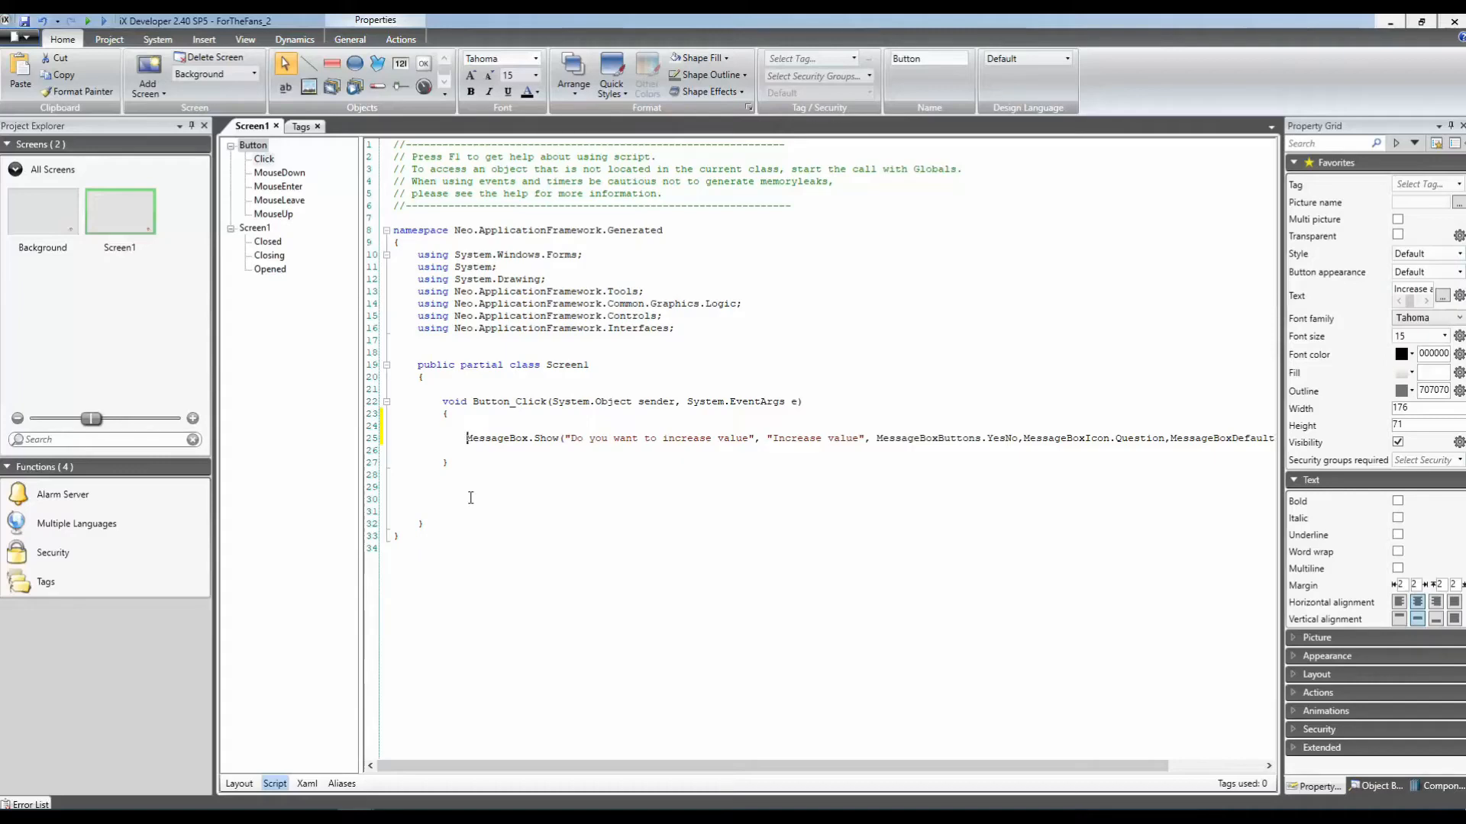
text(Dialo)
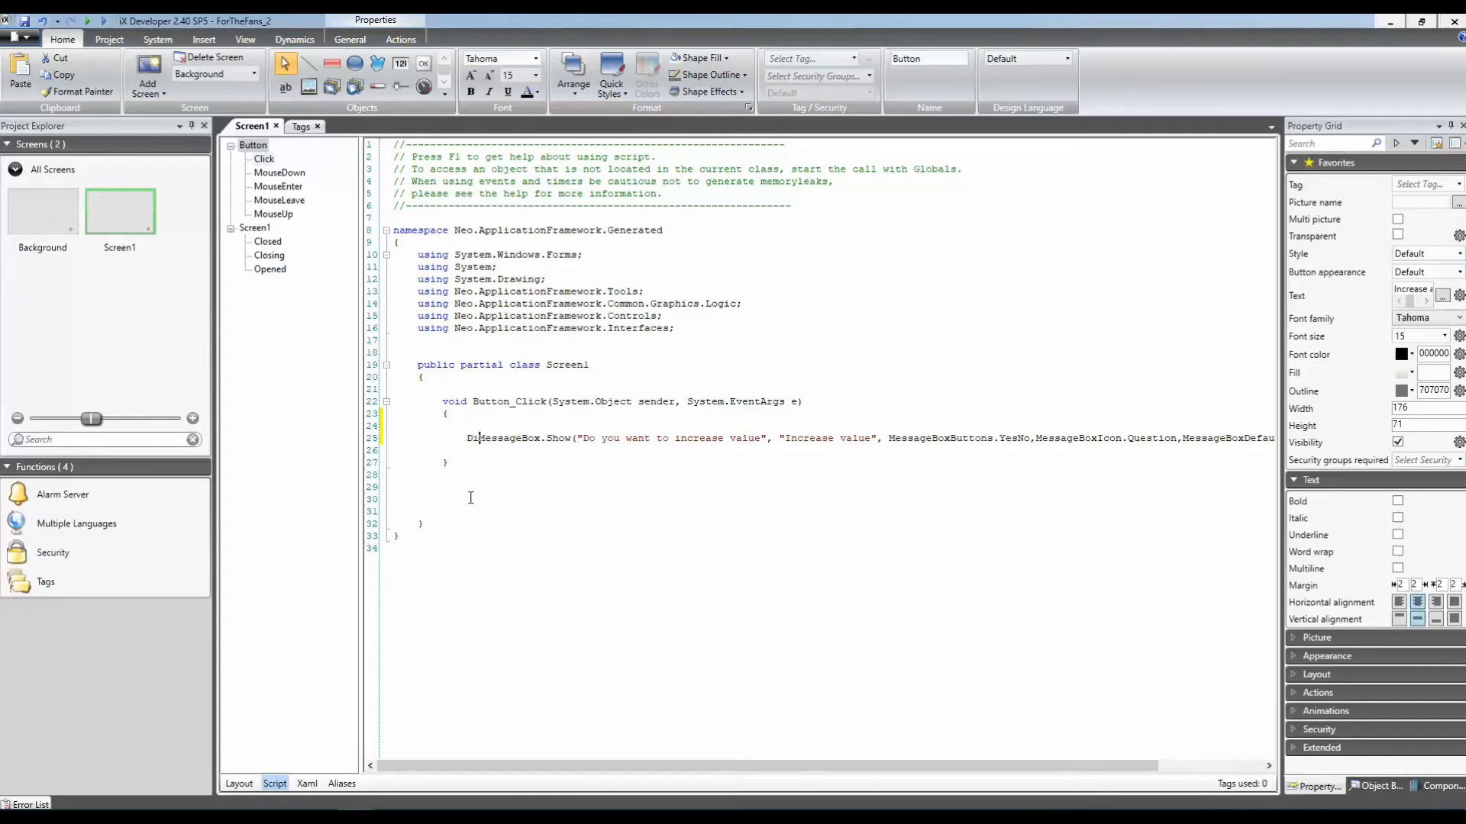
text(gRe)
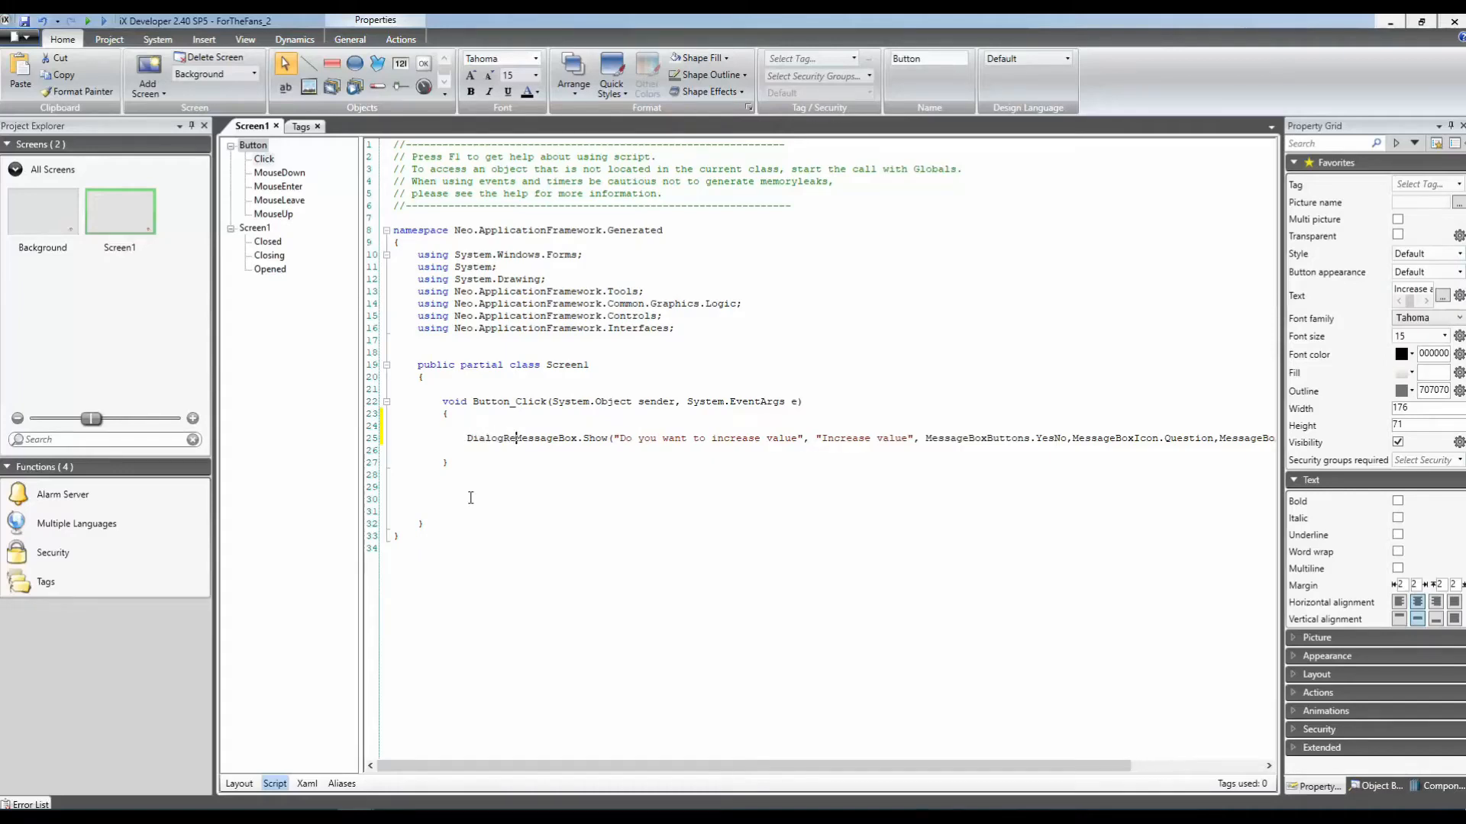
text(sult)
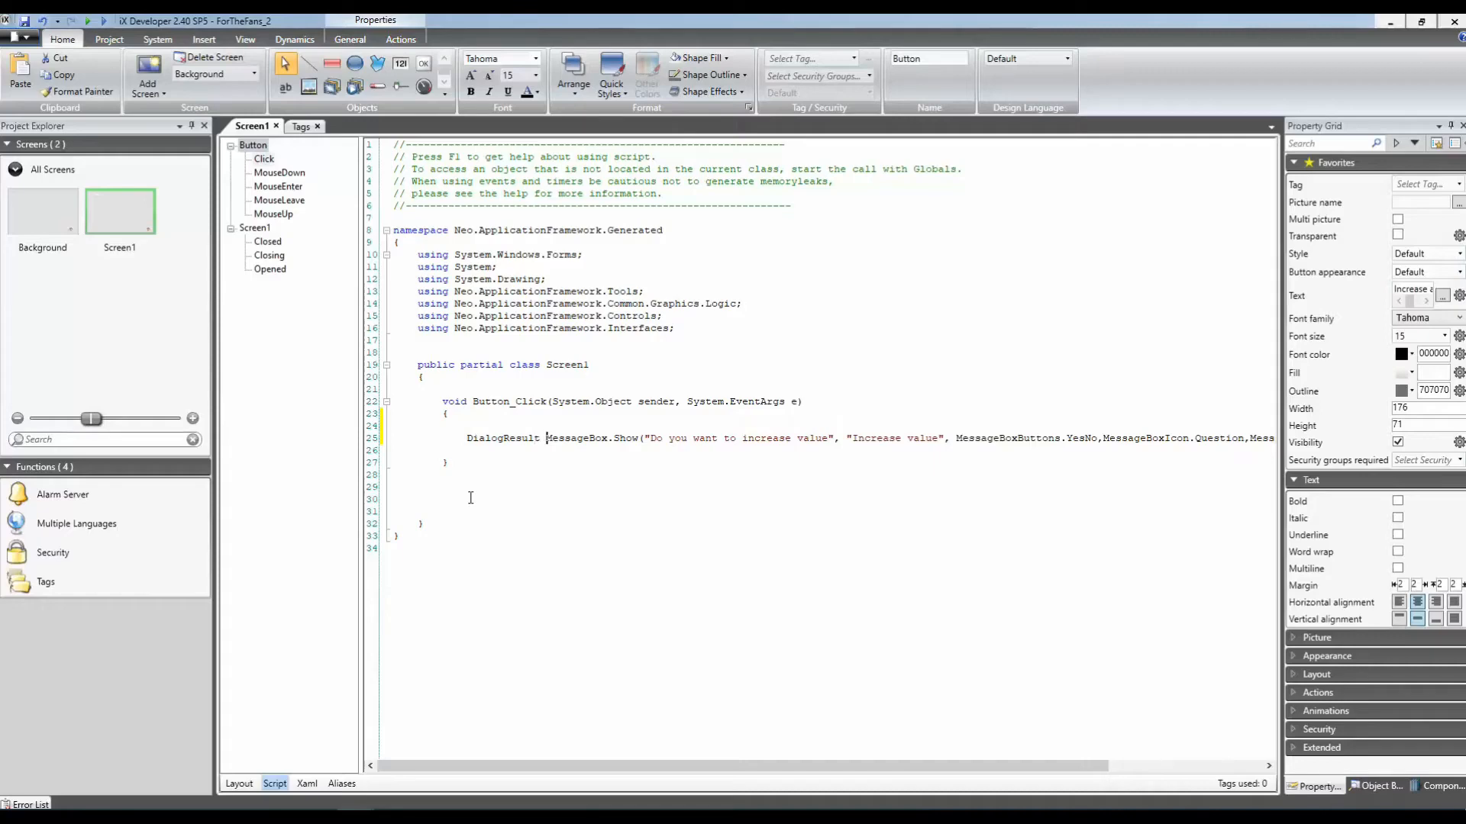
text( Dr )
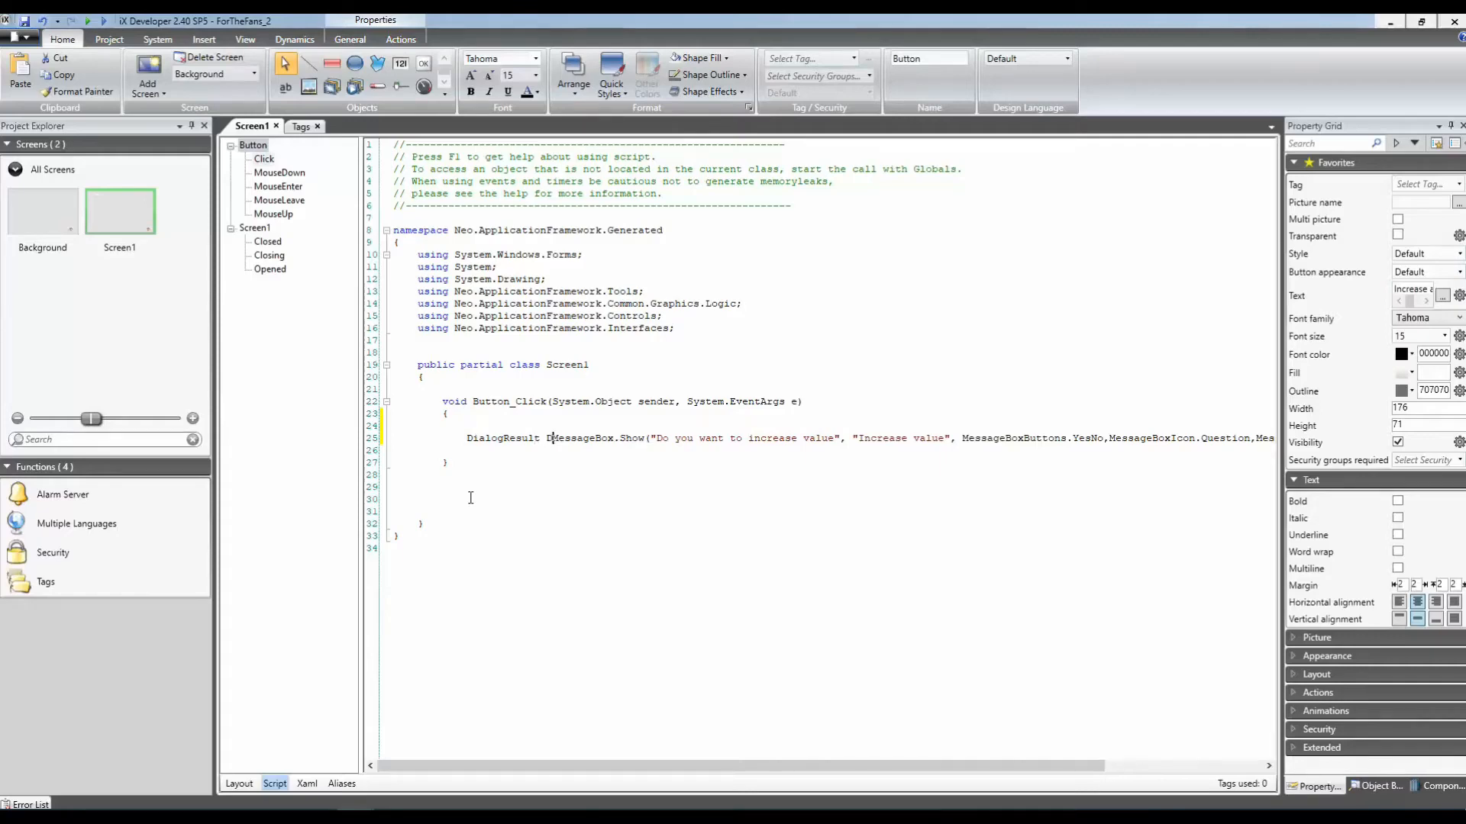
text(=)
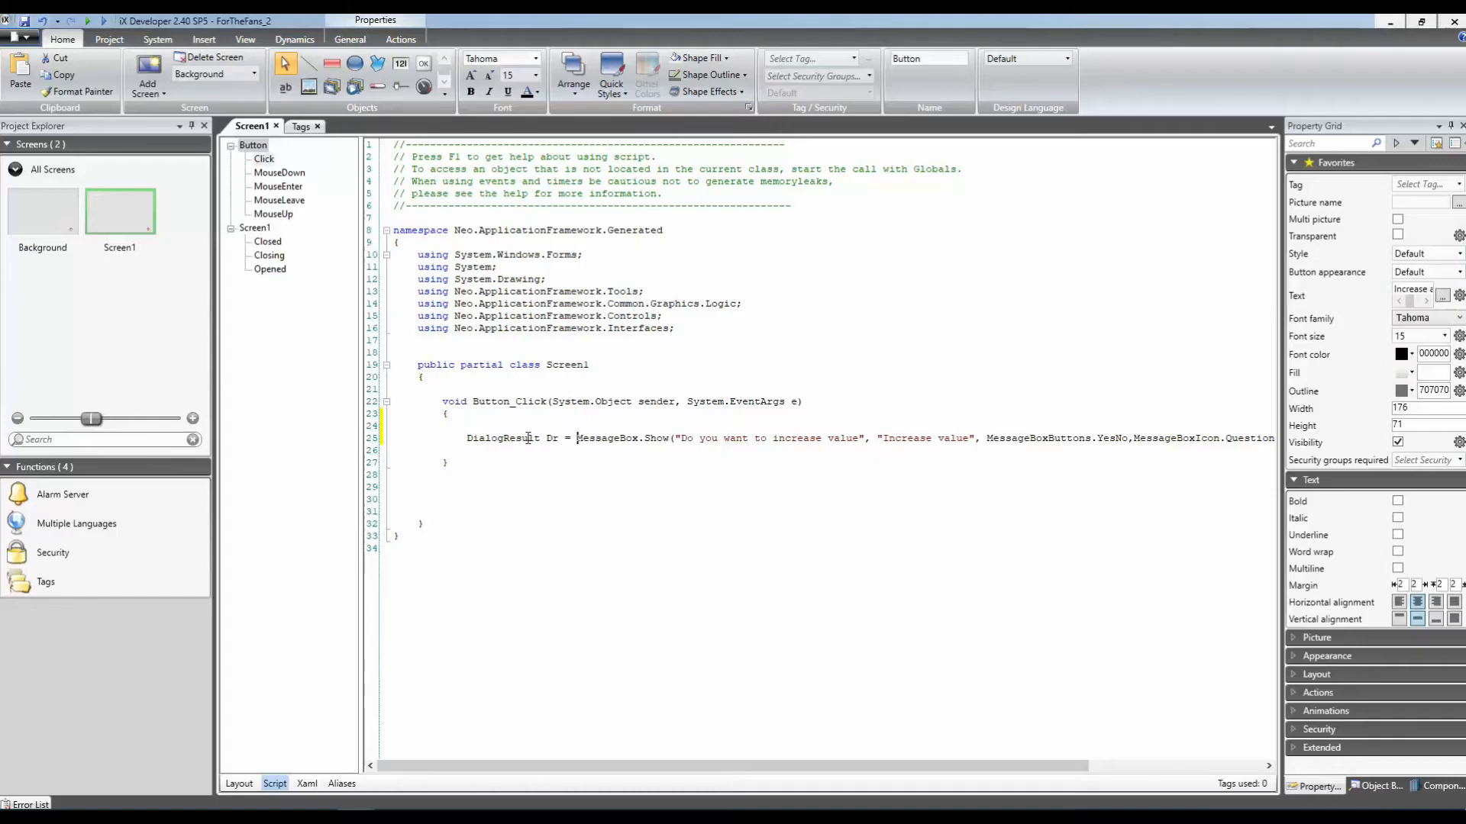
Below the MessageBox.Show line, add an if (Dr == DialogResult.Yes) condition followed by an empty pair of braces.
click(484, 451)
key(Return)
text(id)
key(BackSpace)
text(f)
text(Dr == DialogResul)
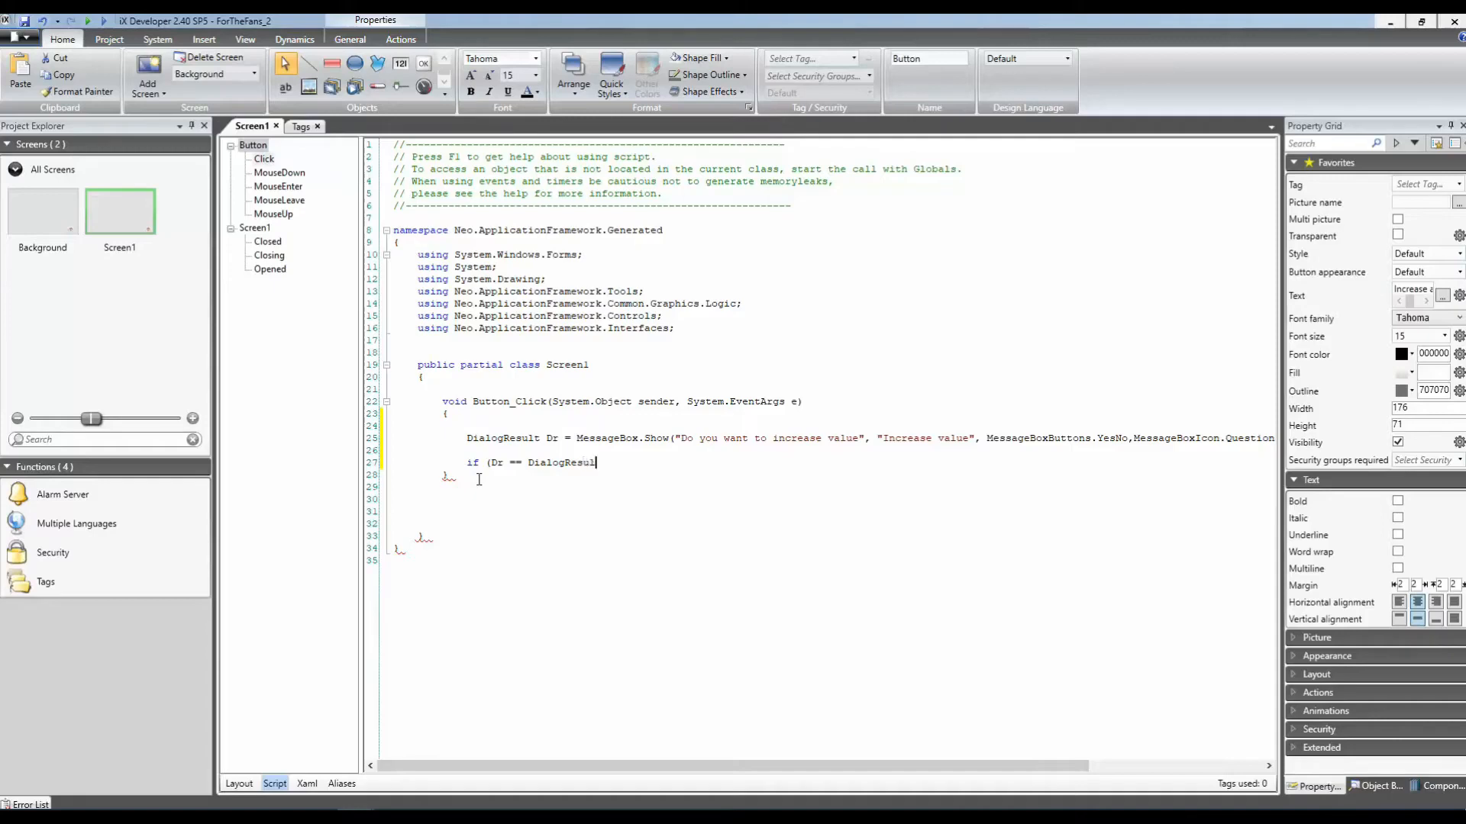
text(t.)
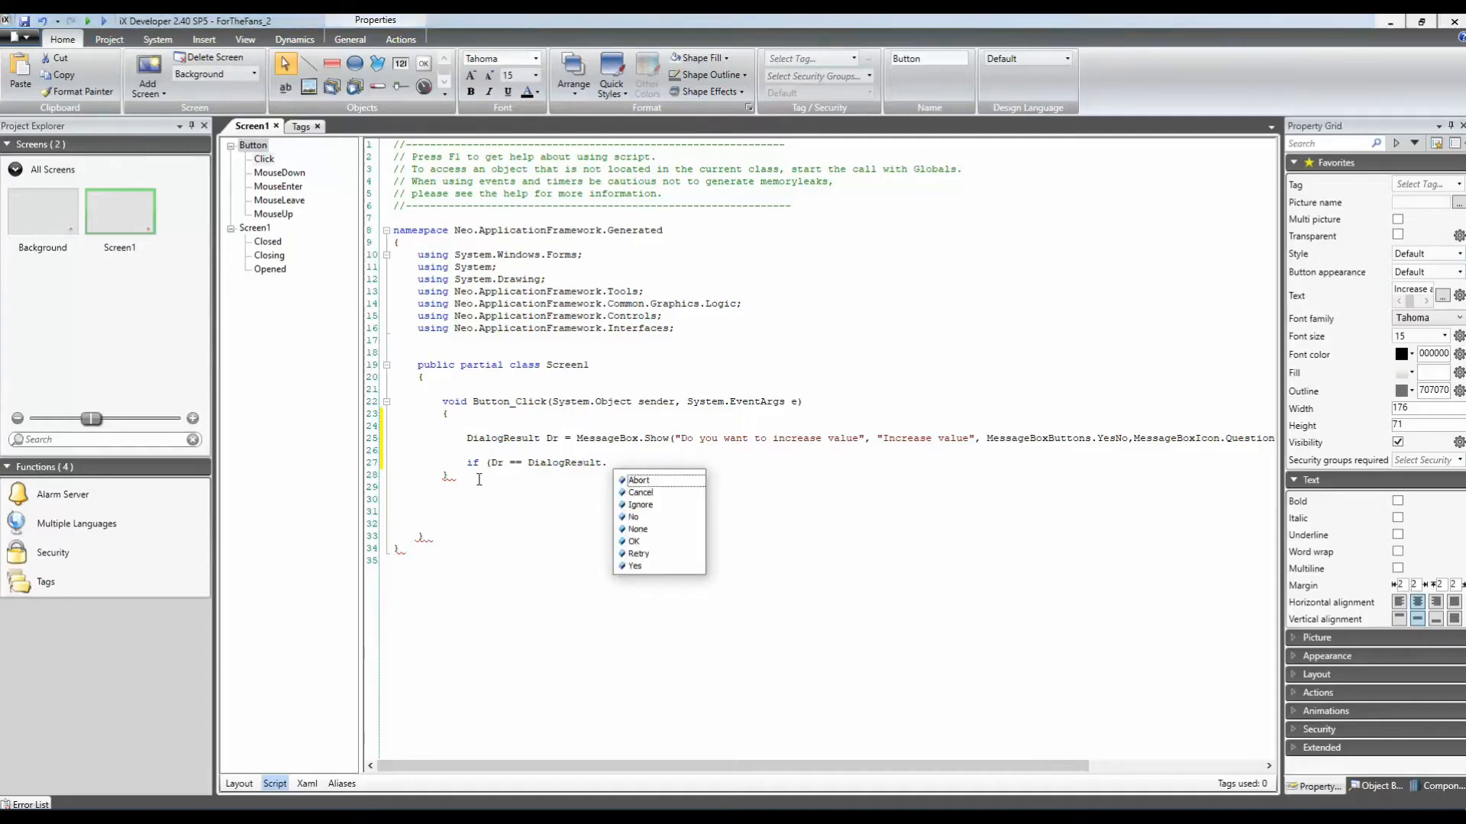
key(Down)
key(Down)
key(Down)
key(Down)
key(Down)
key(Down)
key(Down)
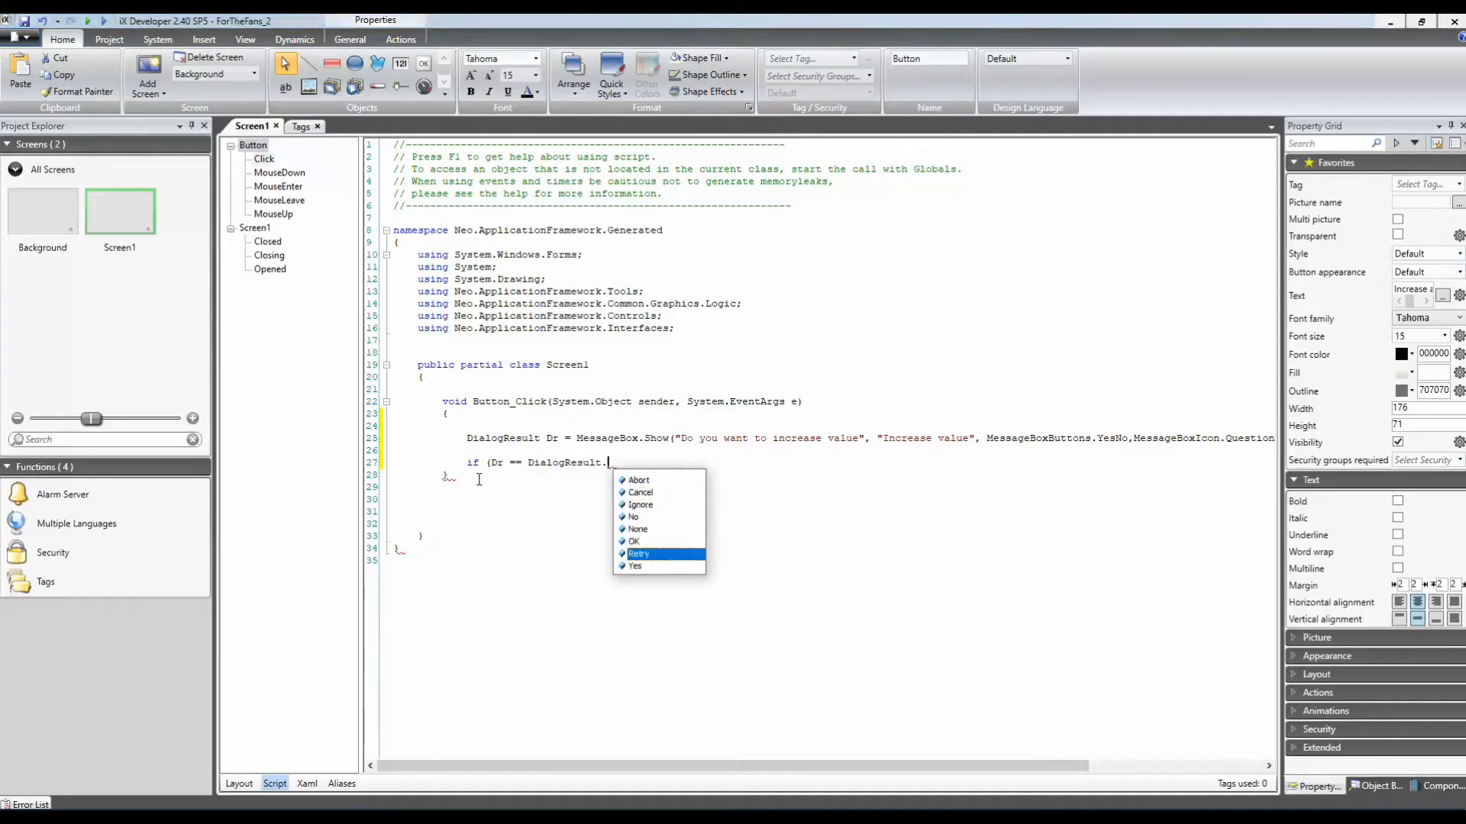
key(Down)
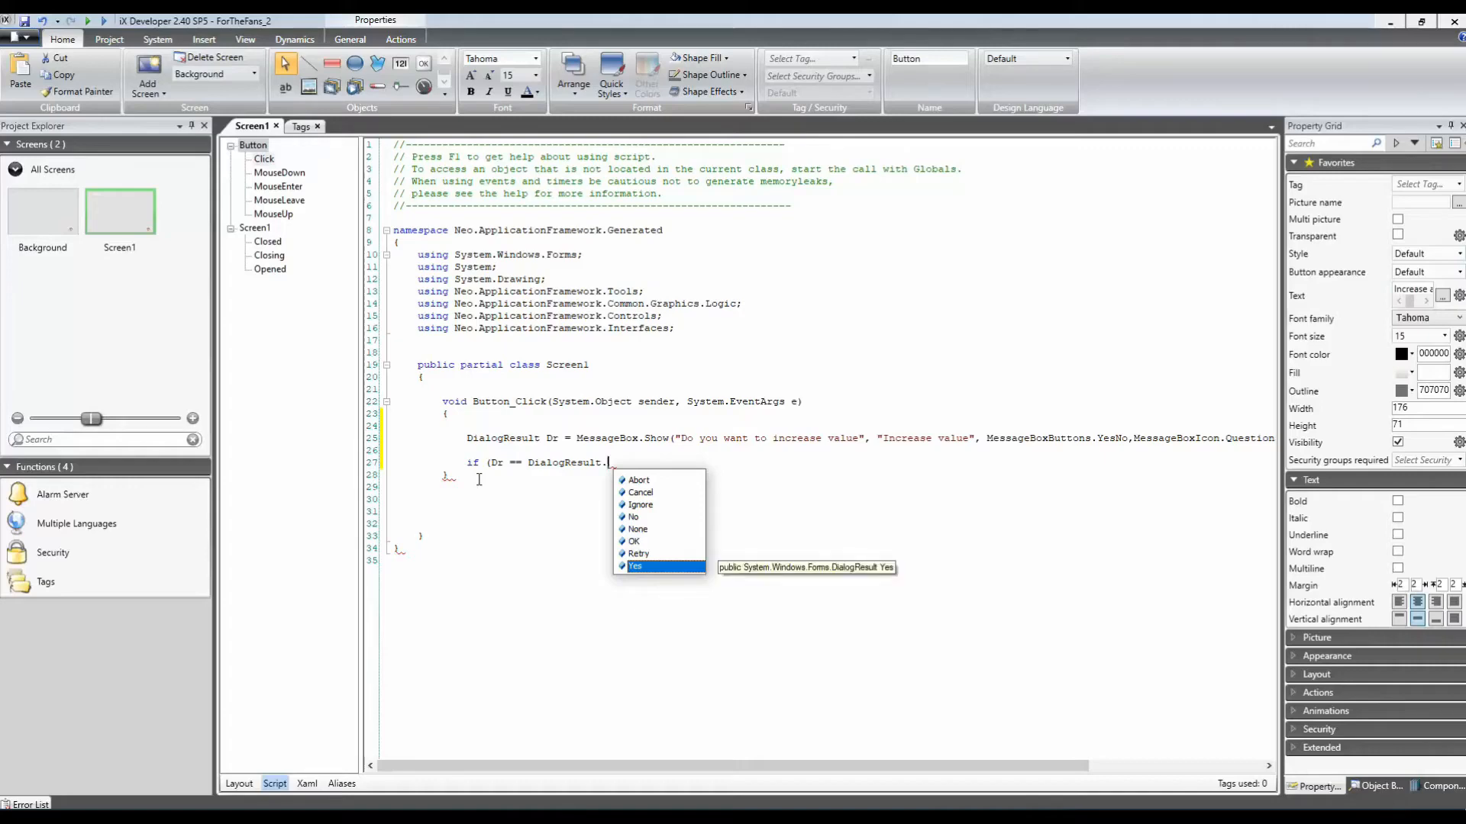
key(Return)
text())
key(Return)
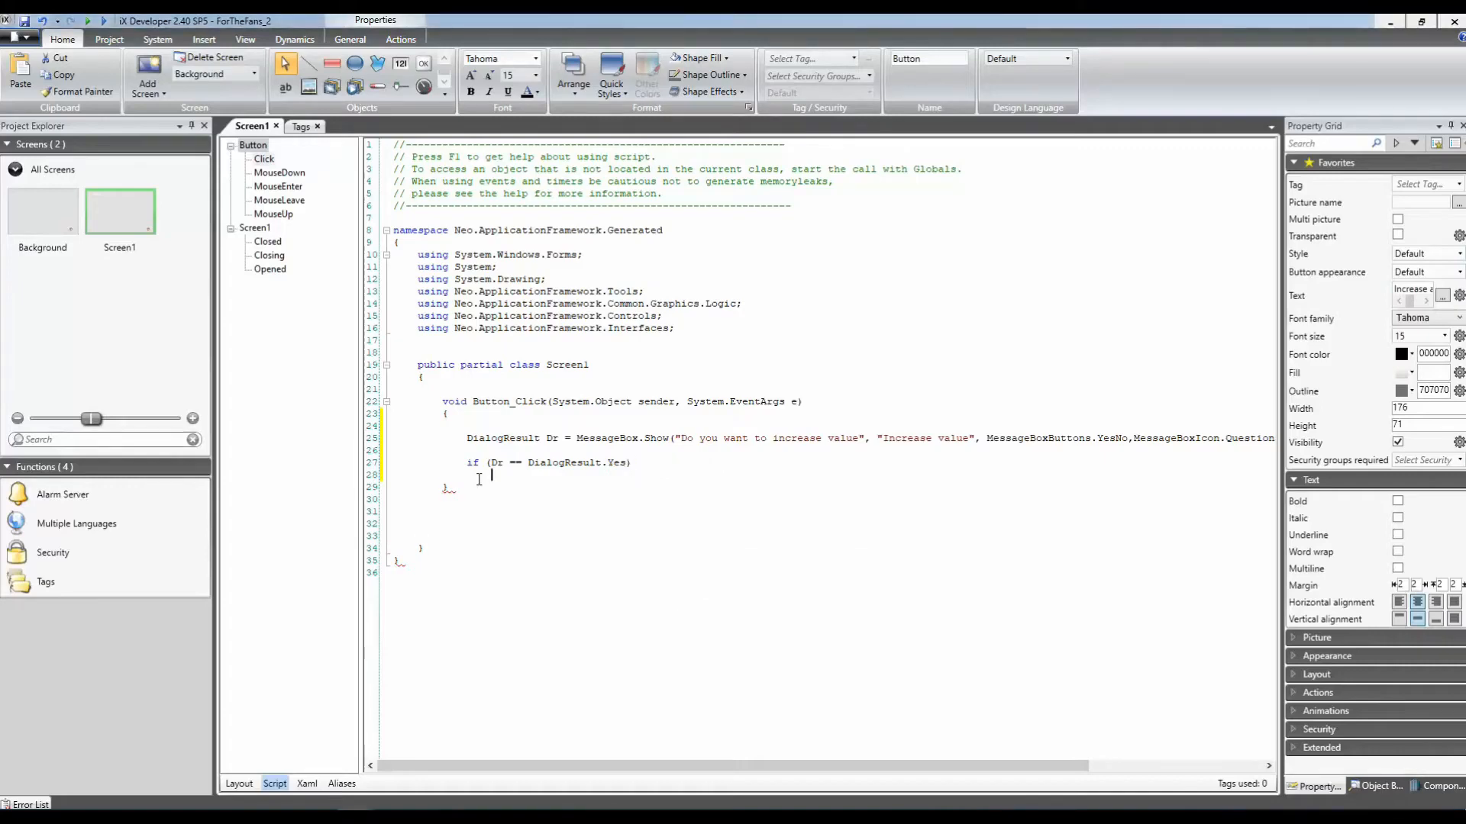
text({)
key(Return)
text(})
Inside the if block, begin an assignment statement with Globals.Tags.iTag1.Value =.
click(479, 479)
key(Return)
text(Globals.)
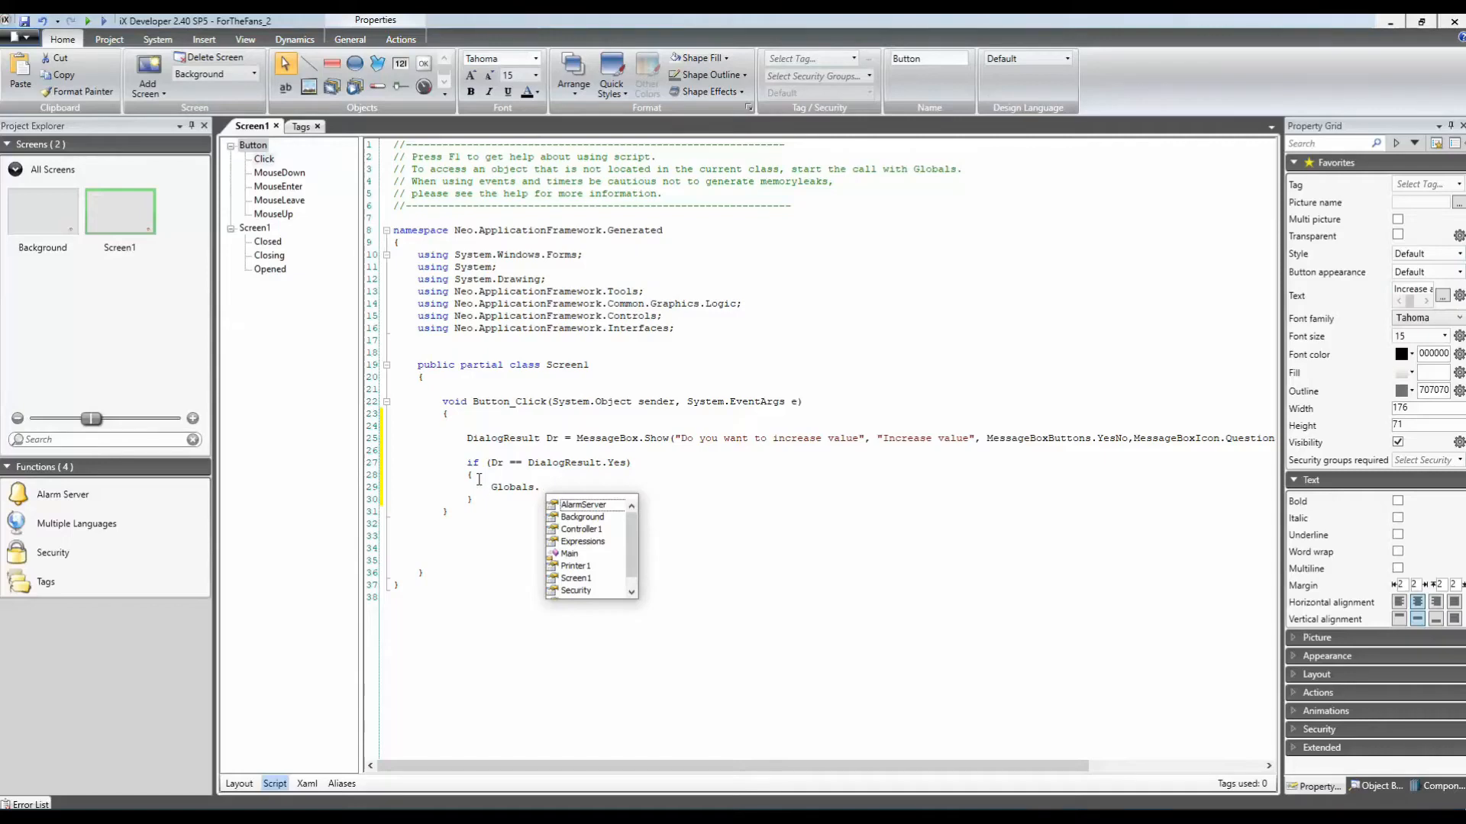
text(Tags)
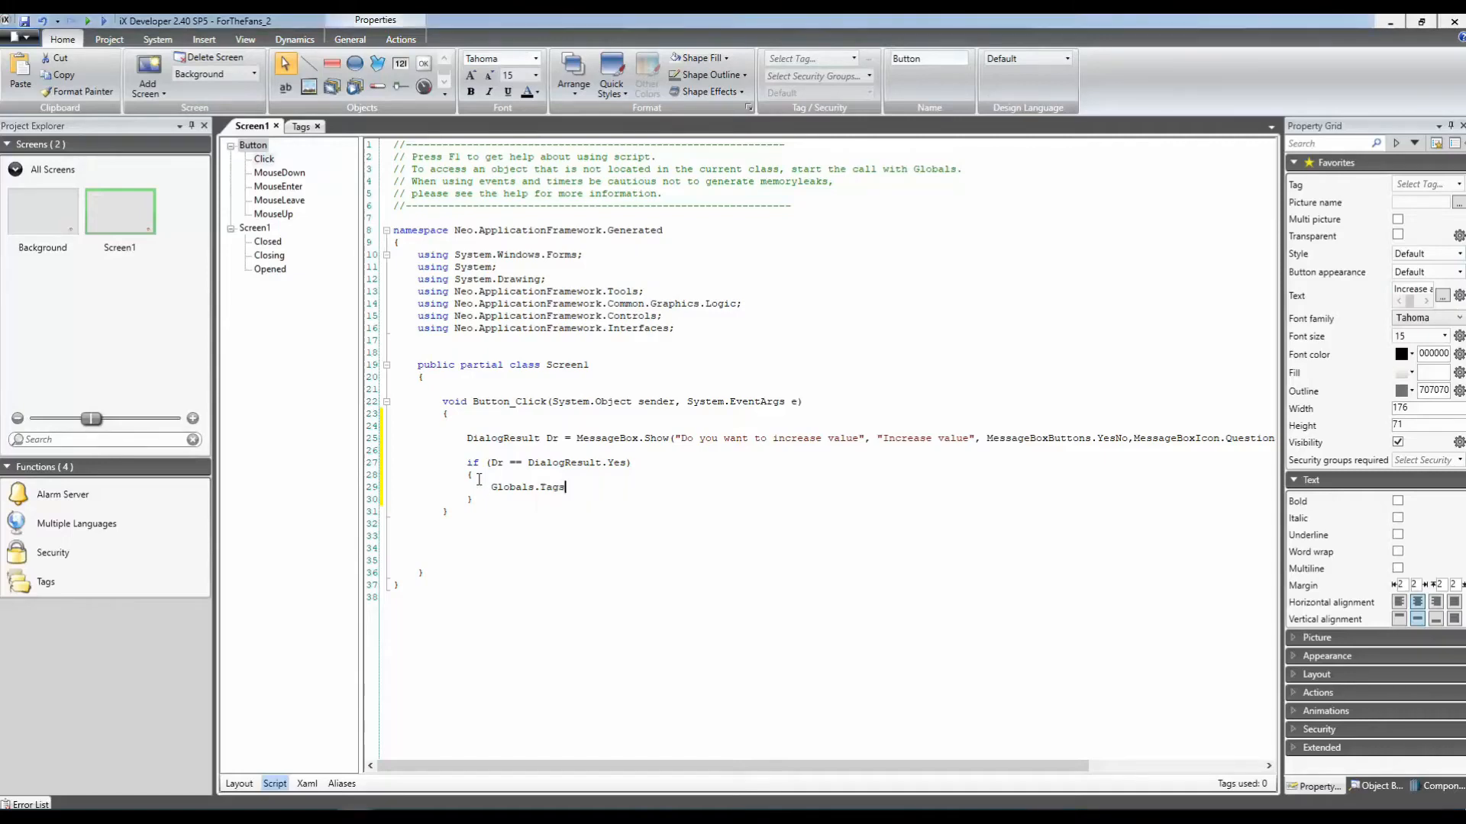
text(.)
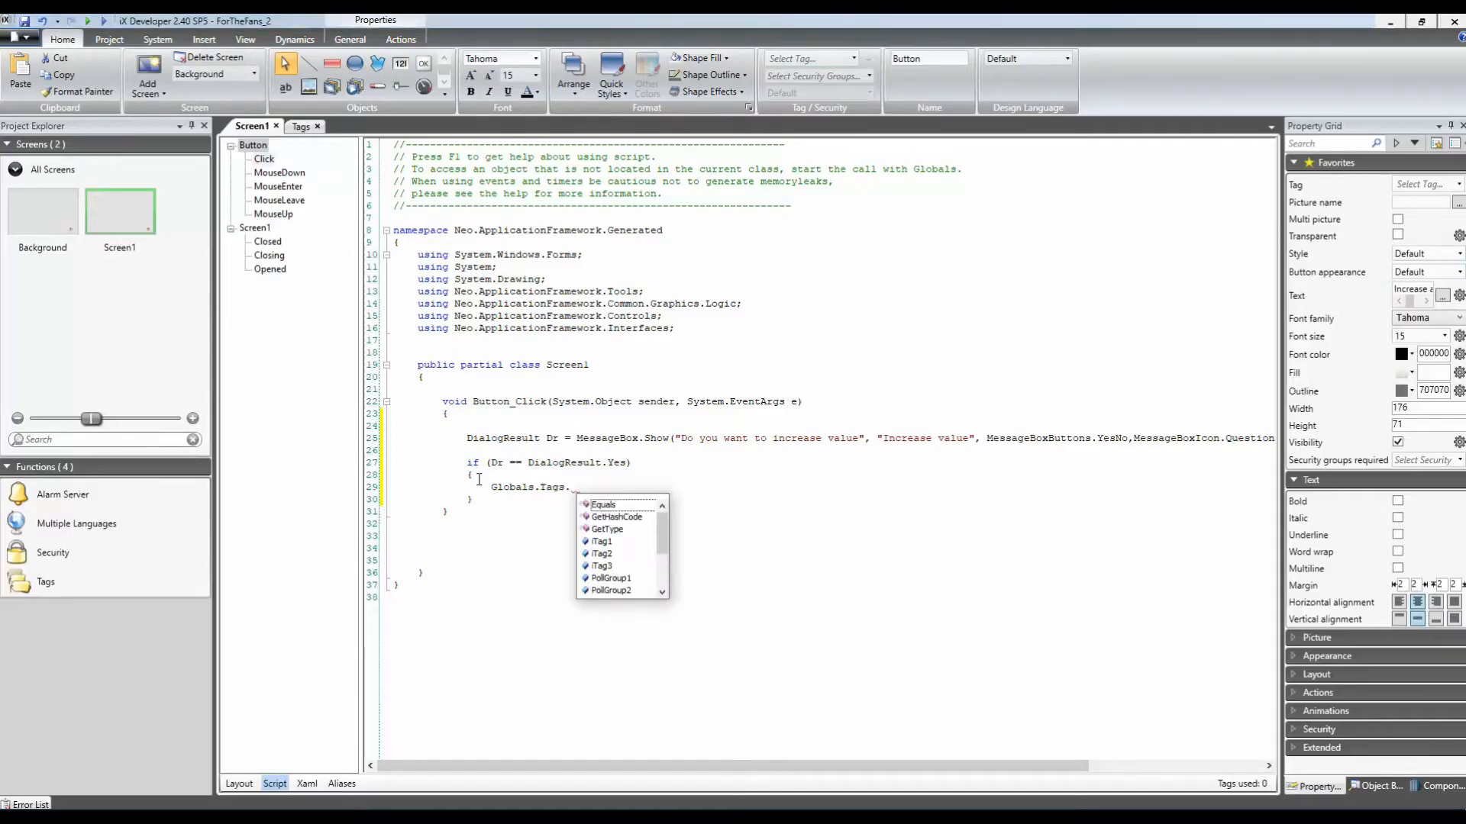
text(iTag1)
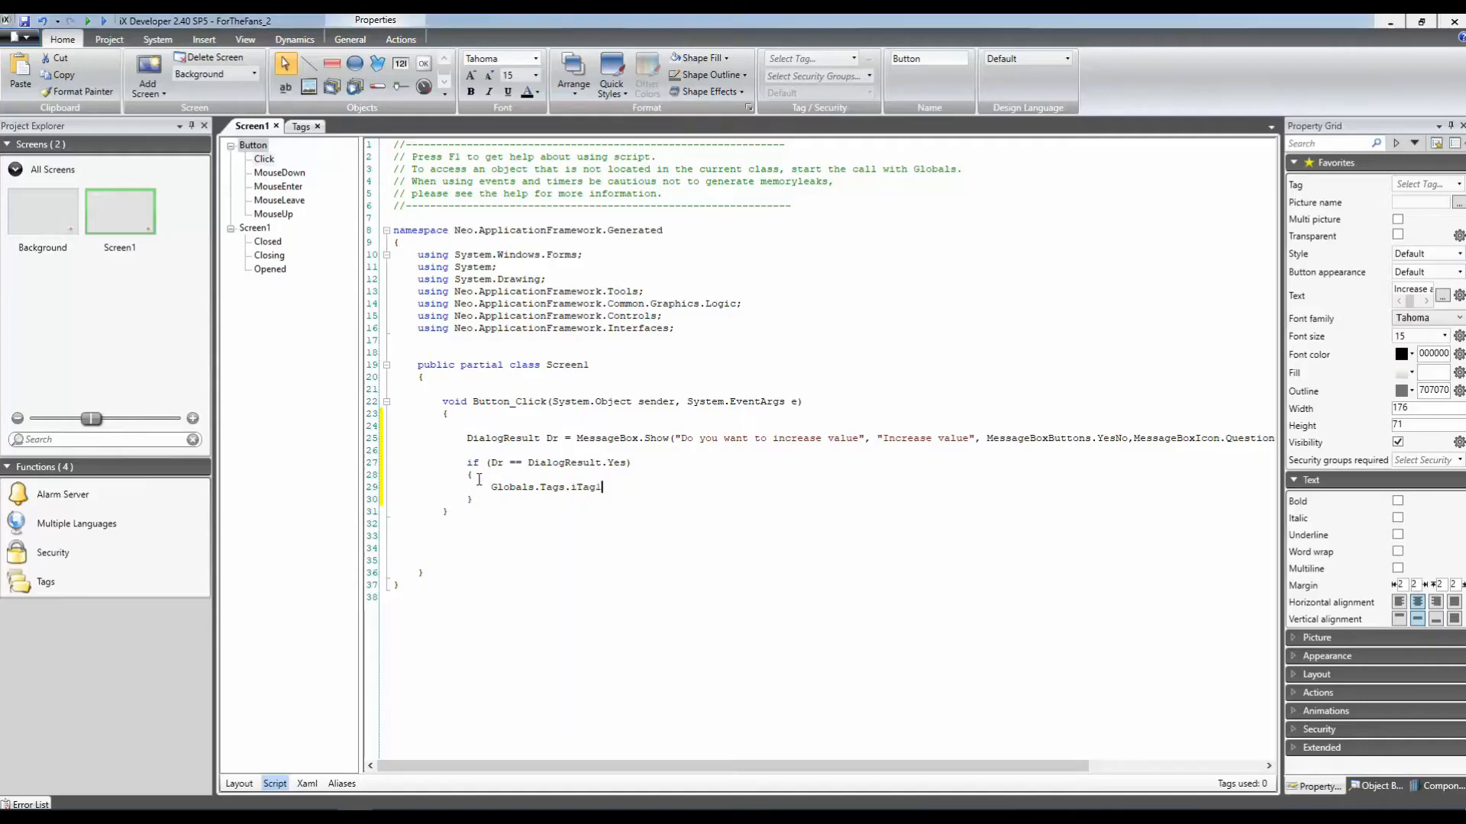
text(.)
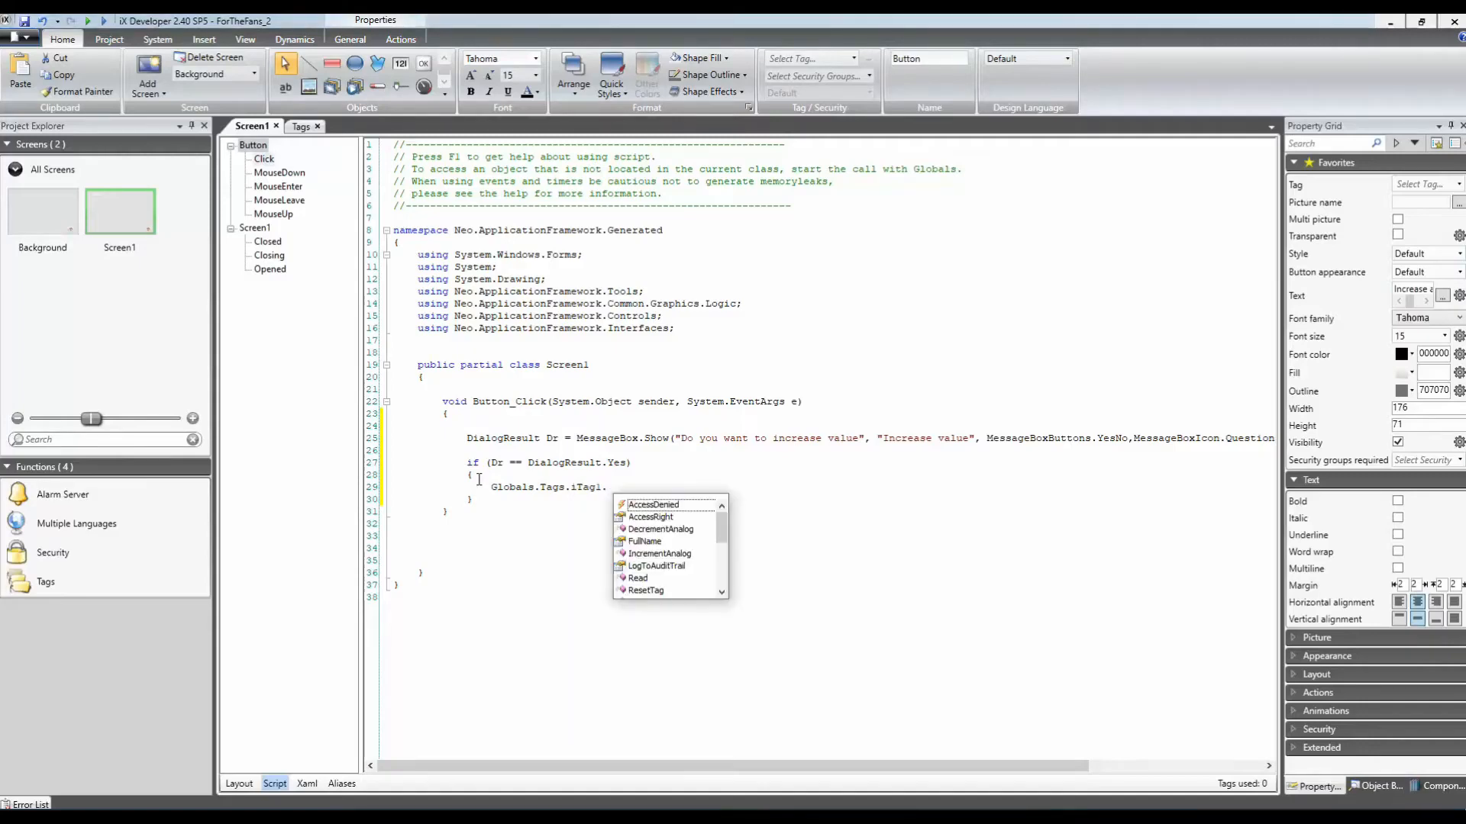
text(va)
key(Return)
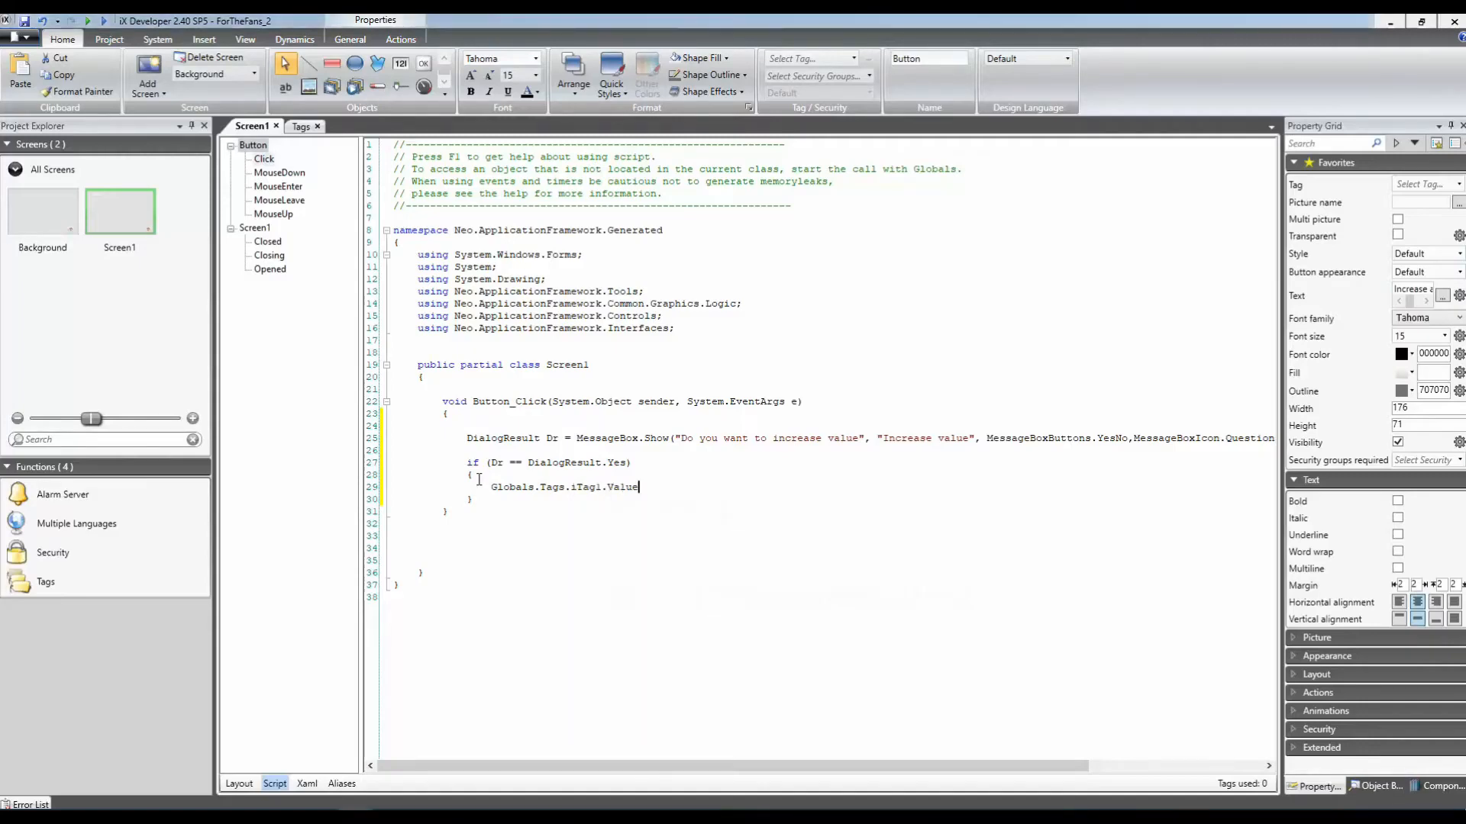
text(=)
Complete the assignment by copying Globals.Tags.iTag1.Value after the equals sign and adding + 1;.
drag(491, 486, 641, 488)
key(ctrl+c)
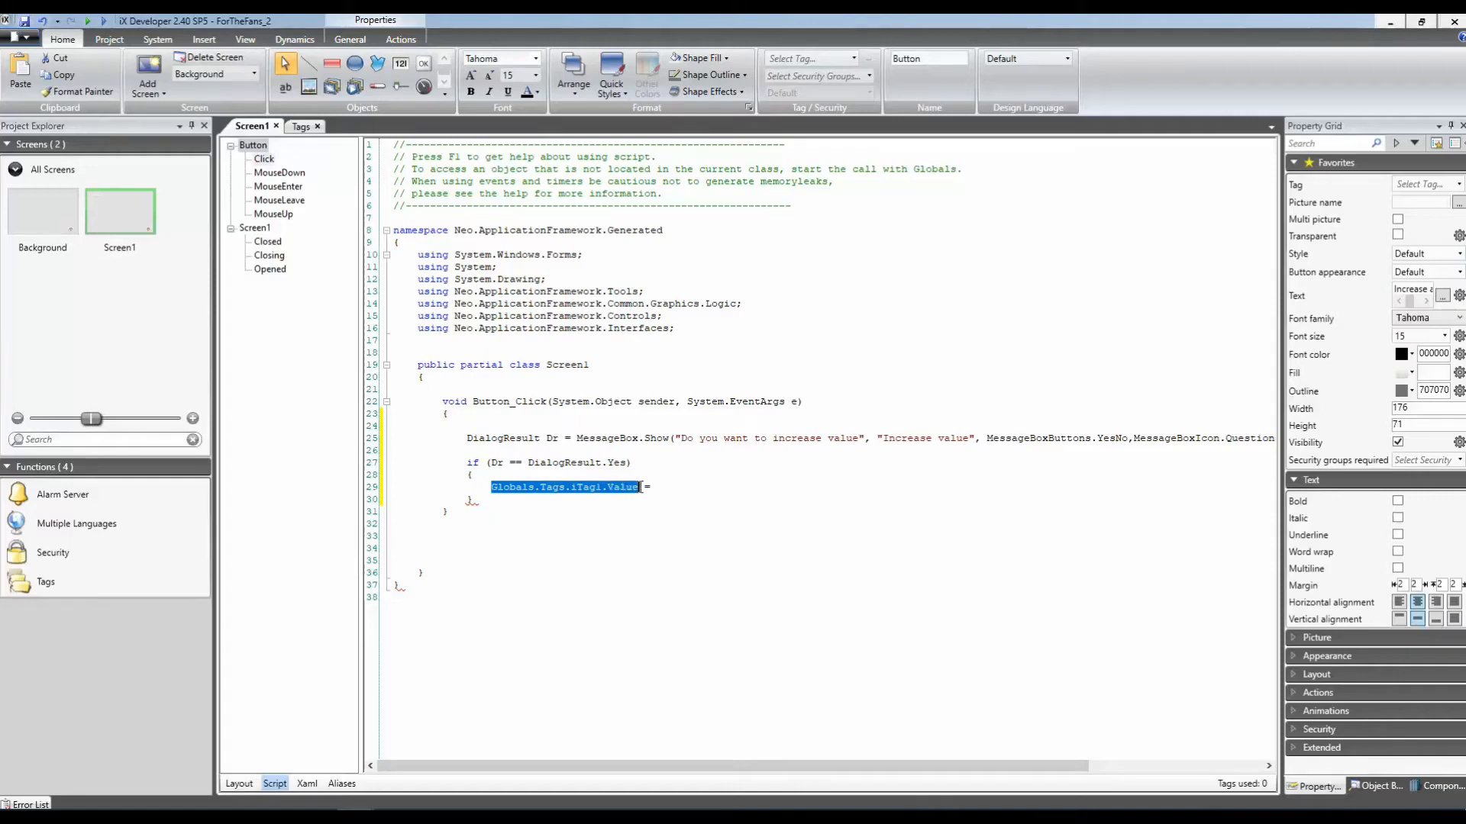
click(675, 487)
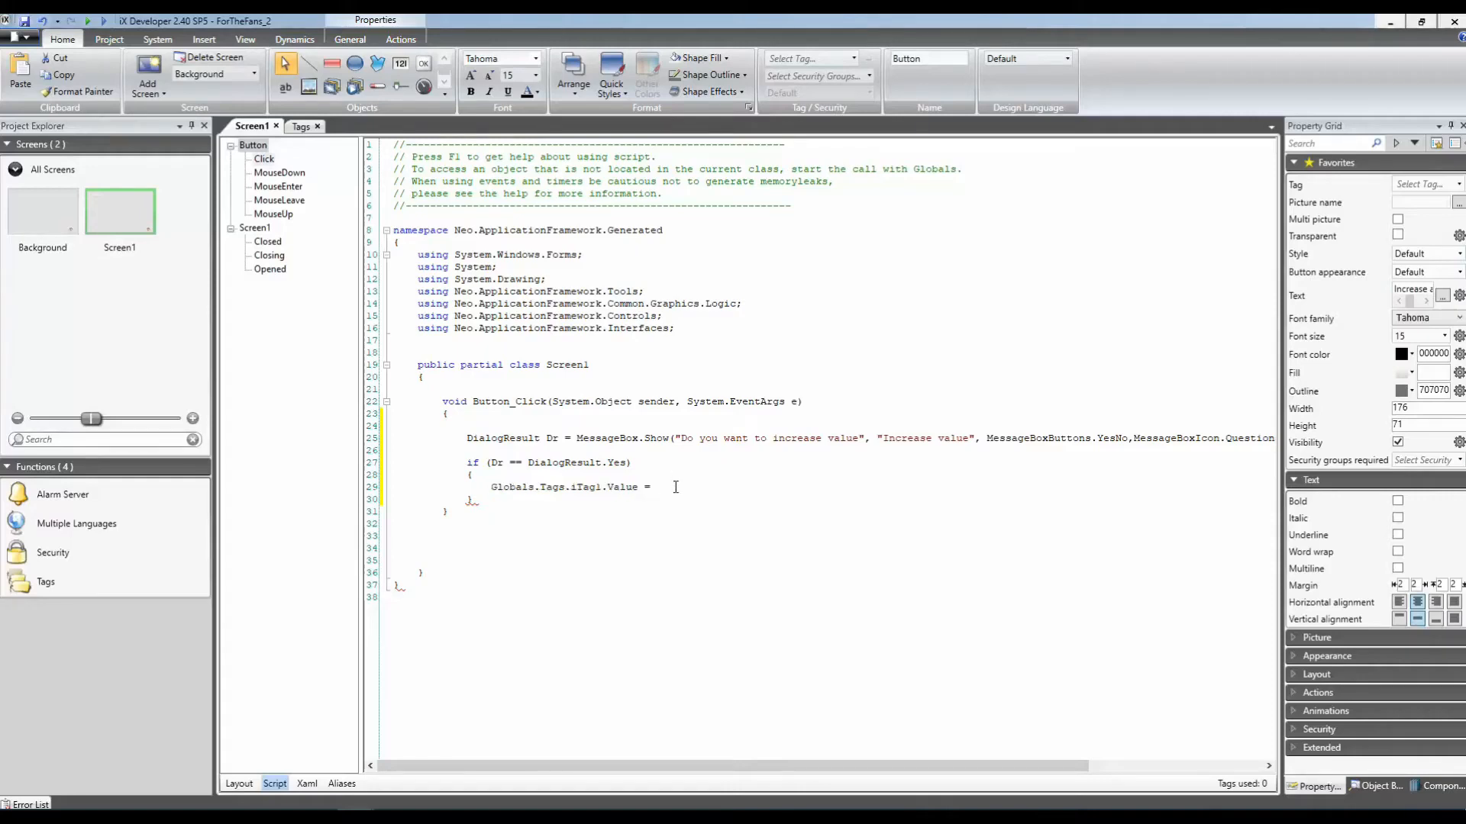
key(ctrl+v)
text(+ 1)
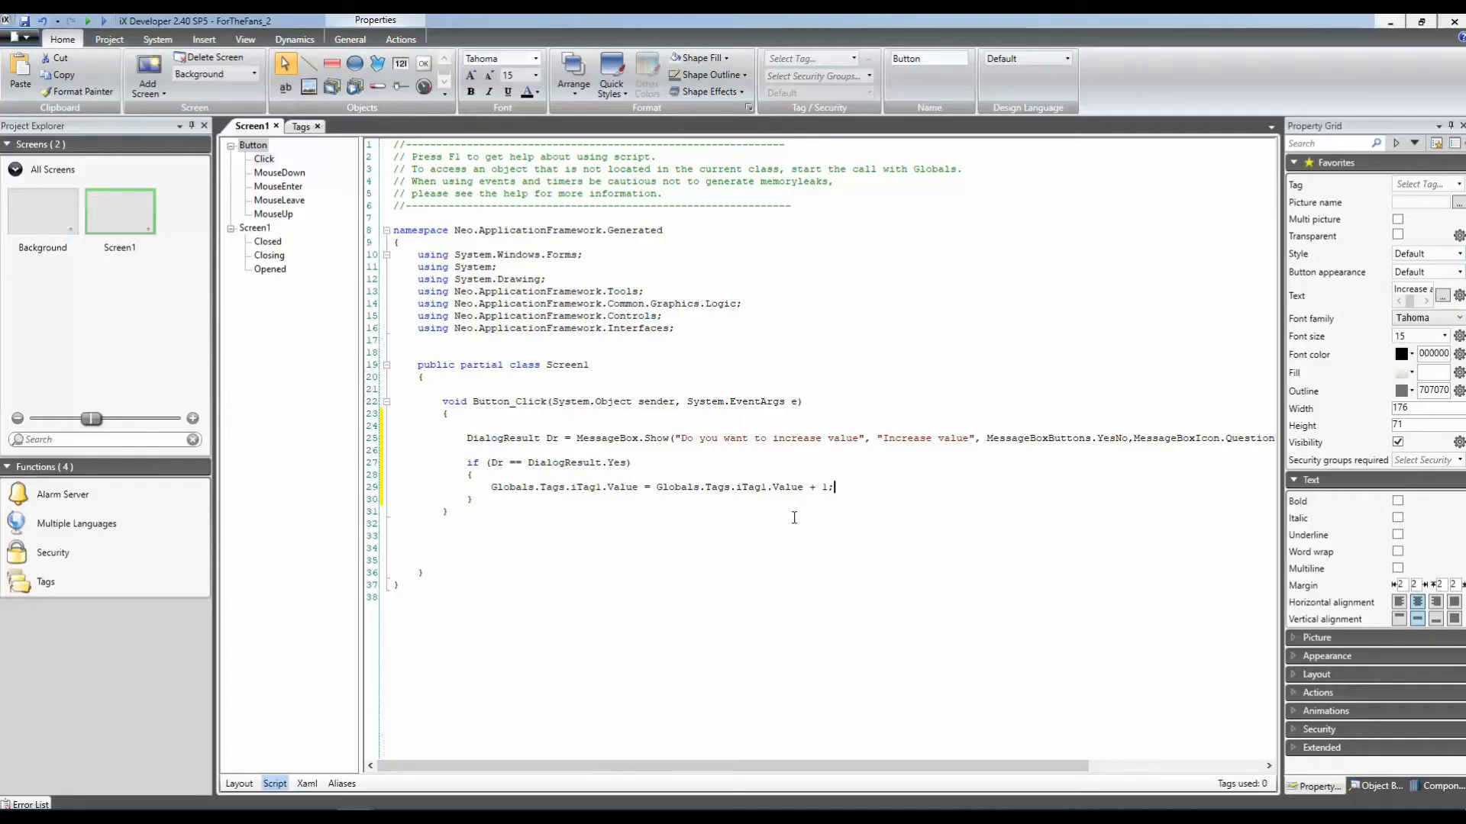
In Screen1's layout, place an analog numeric about 213 by 70 beside the Increase a value button and link it to iTag1.
click(238, 784)
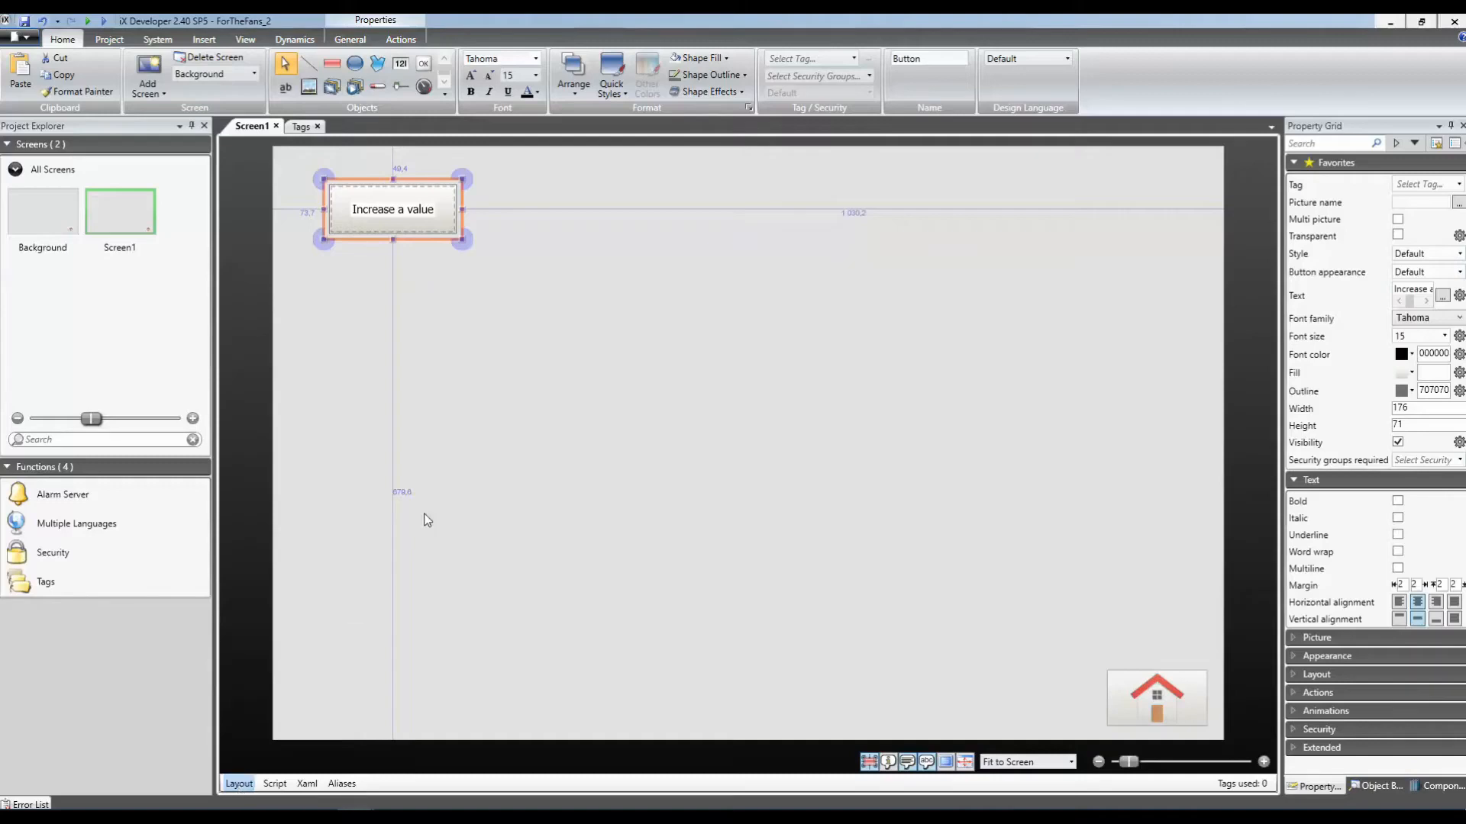
click(479, 358)
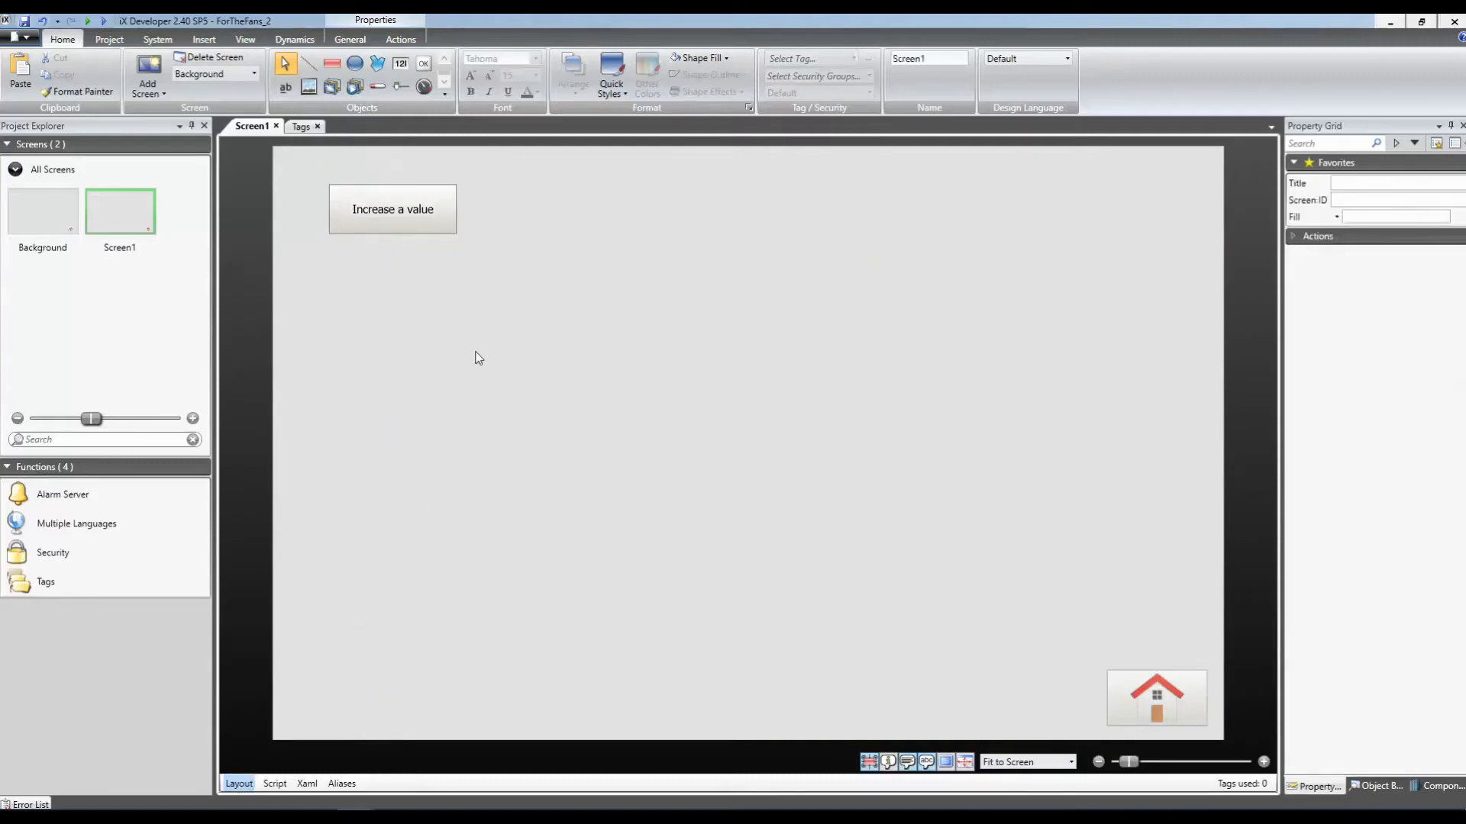
click(402, 65)
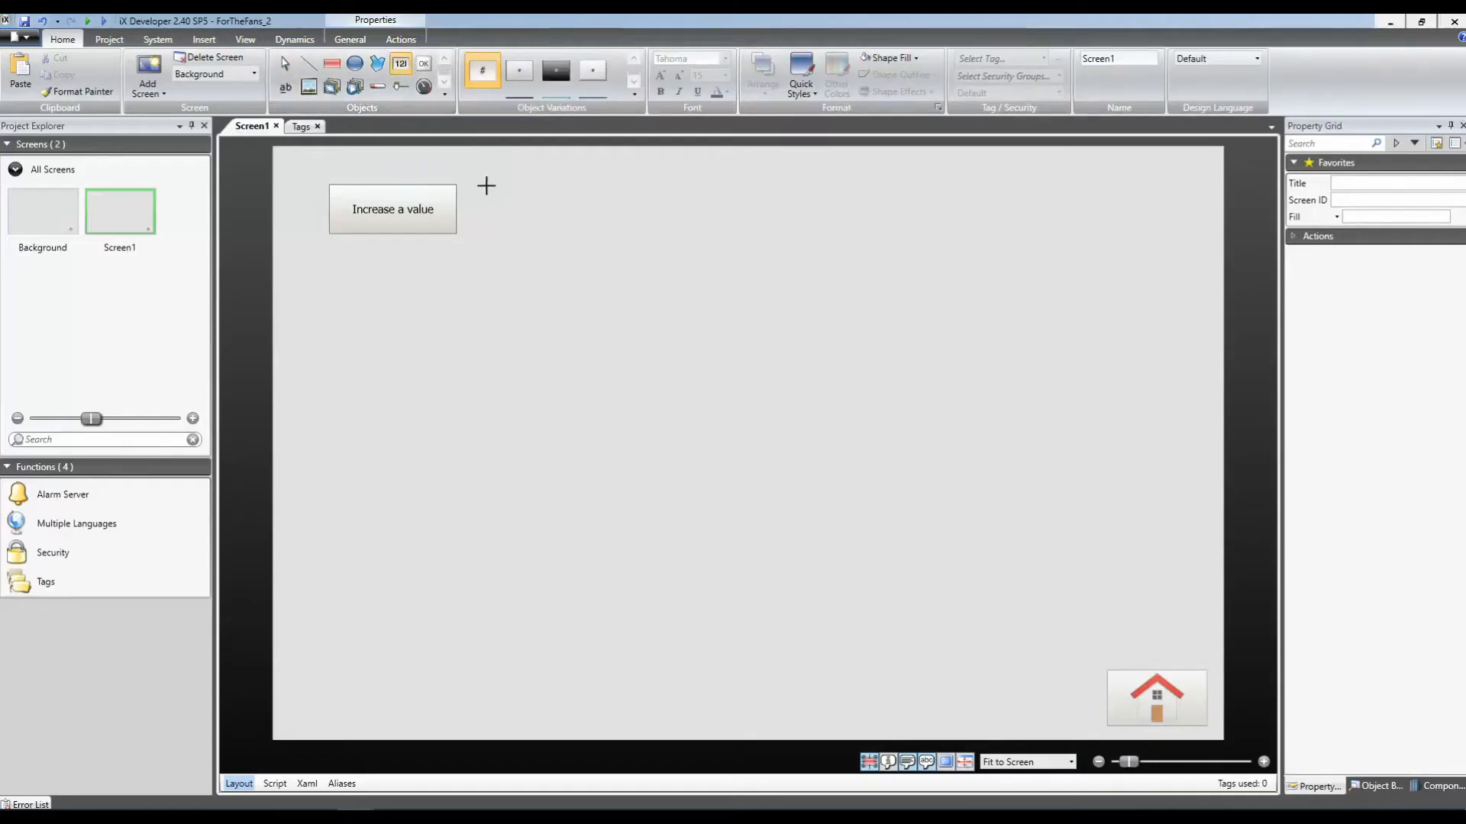
drag(488, 186, 649, 242)
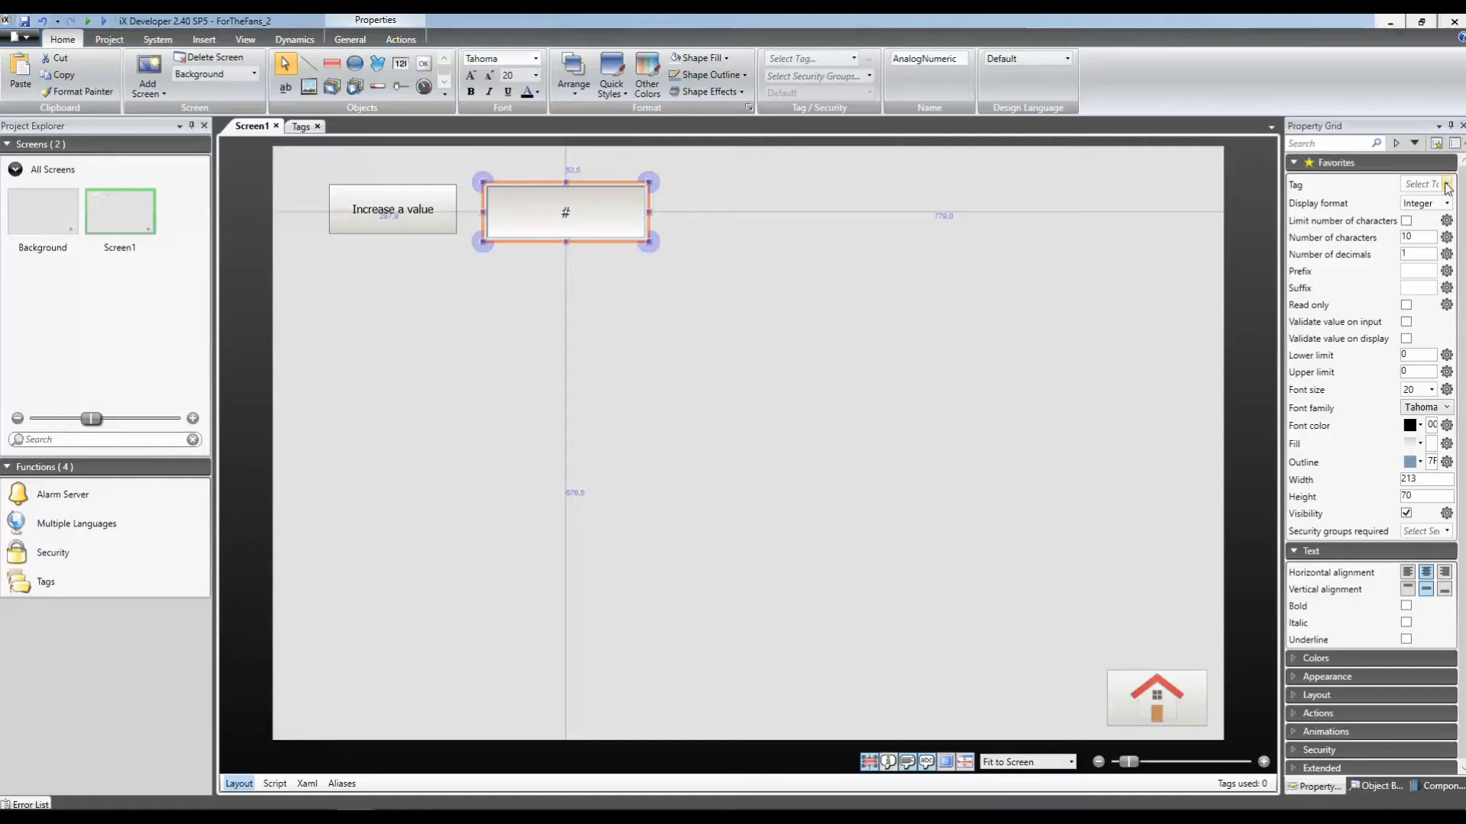
click(1447, 184)
click(1213, 259)
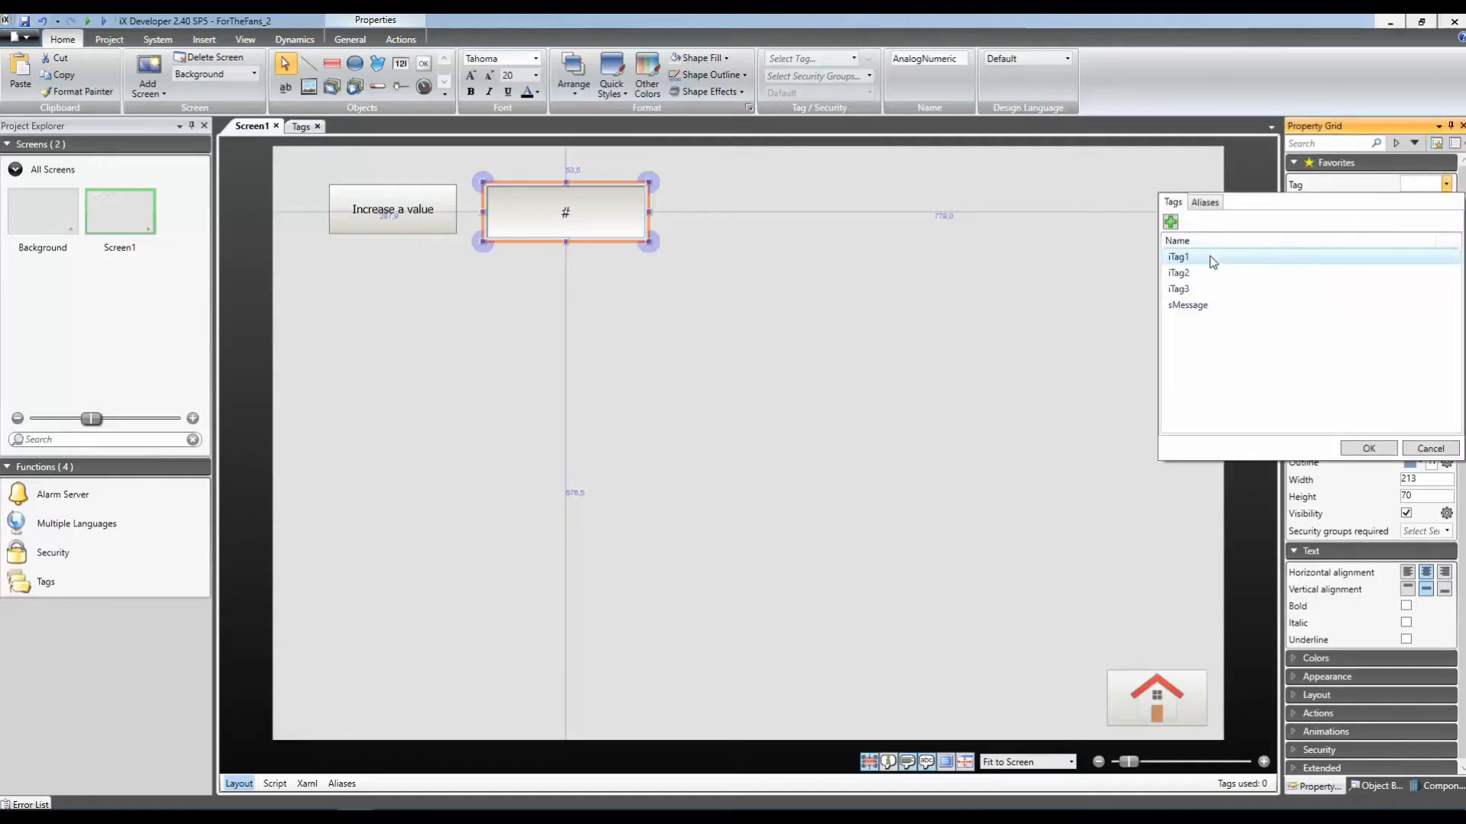
double_click(1212, 259)
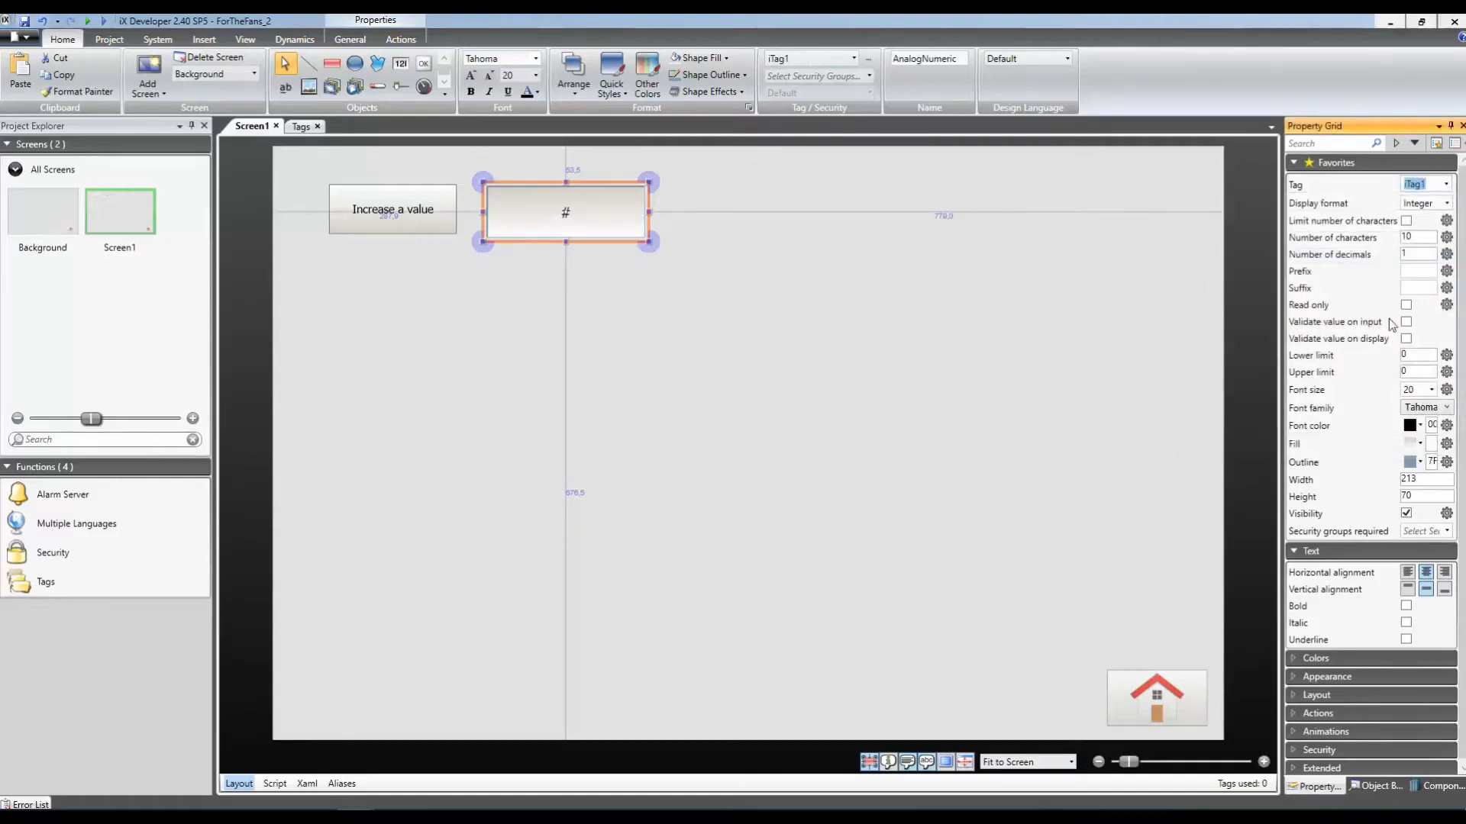
Give the analog numeric the prefix "iTag1:" and align it vertically with the Increase a value button.
click(1406, 271)
text(iTag1:)
click(1033, 420)
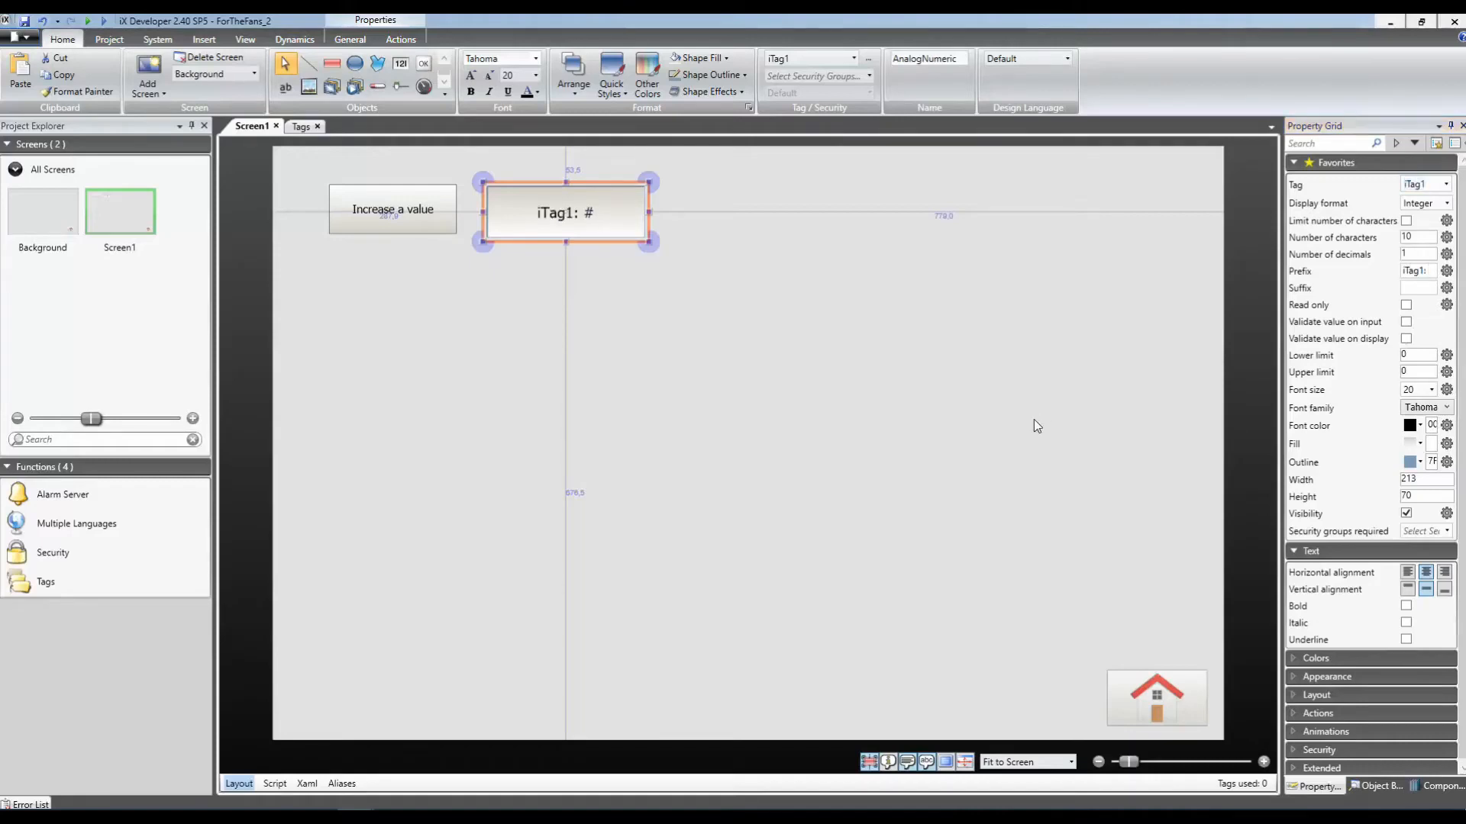
click(577, 232)
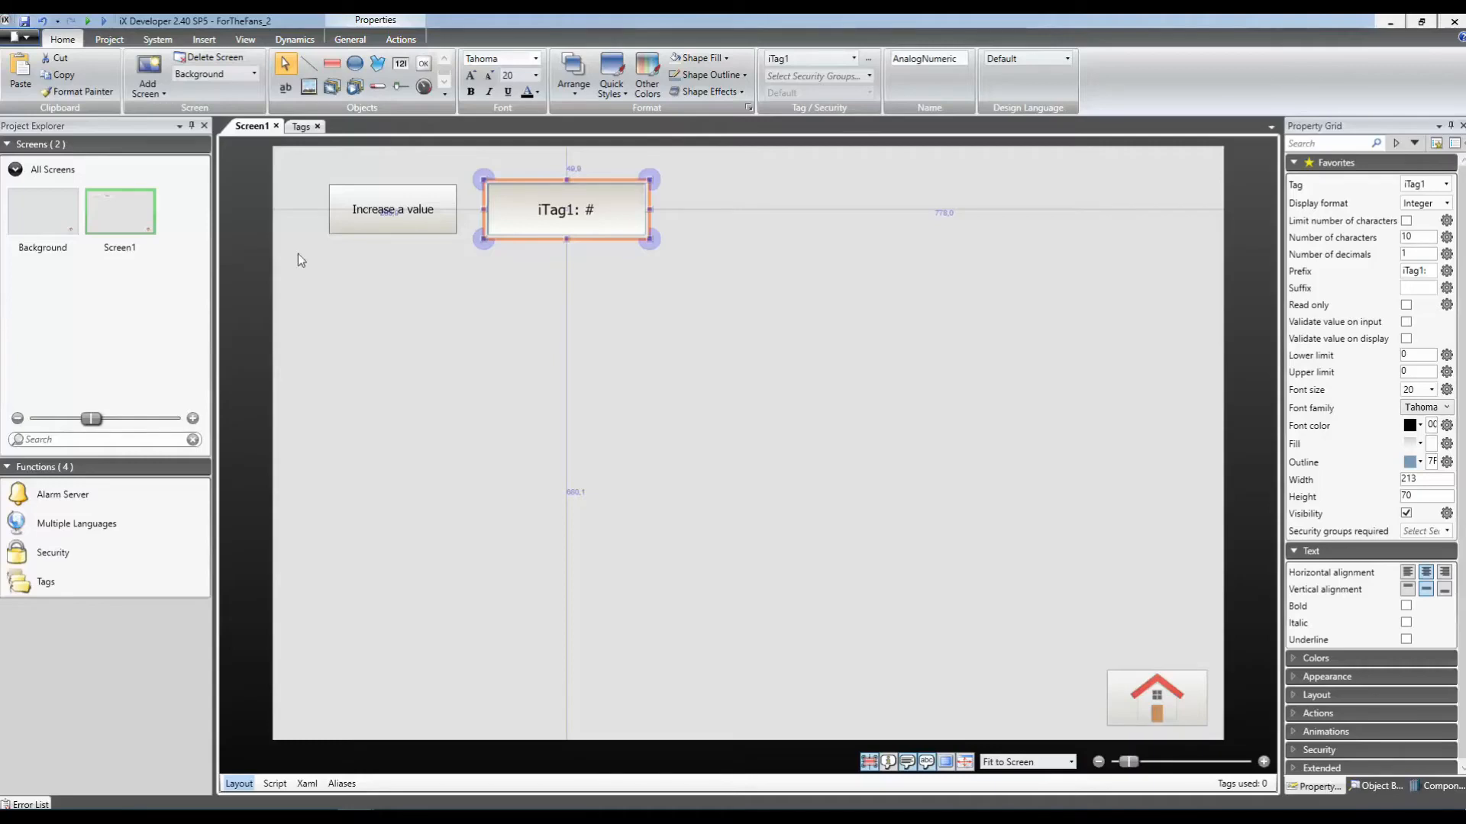
Save and build the project, and start it in simulation.
click(24, 29)
click(111, 40)
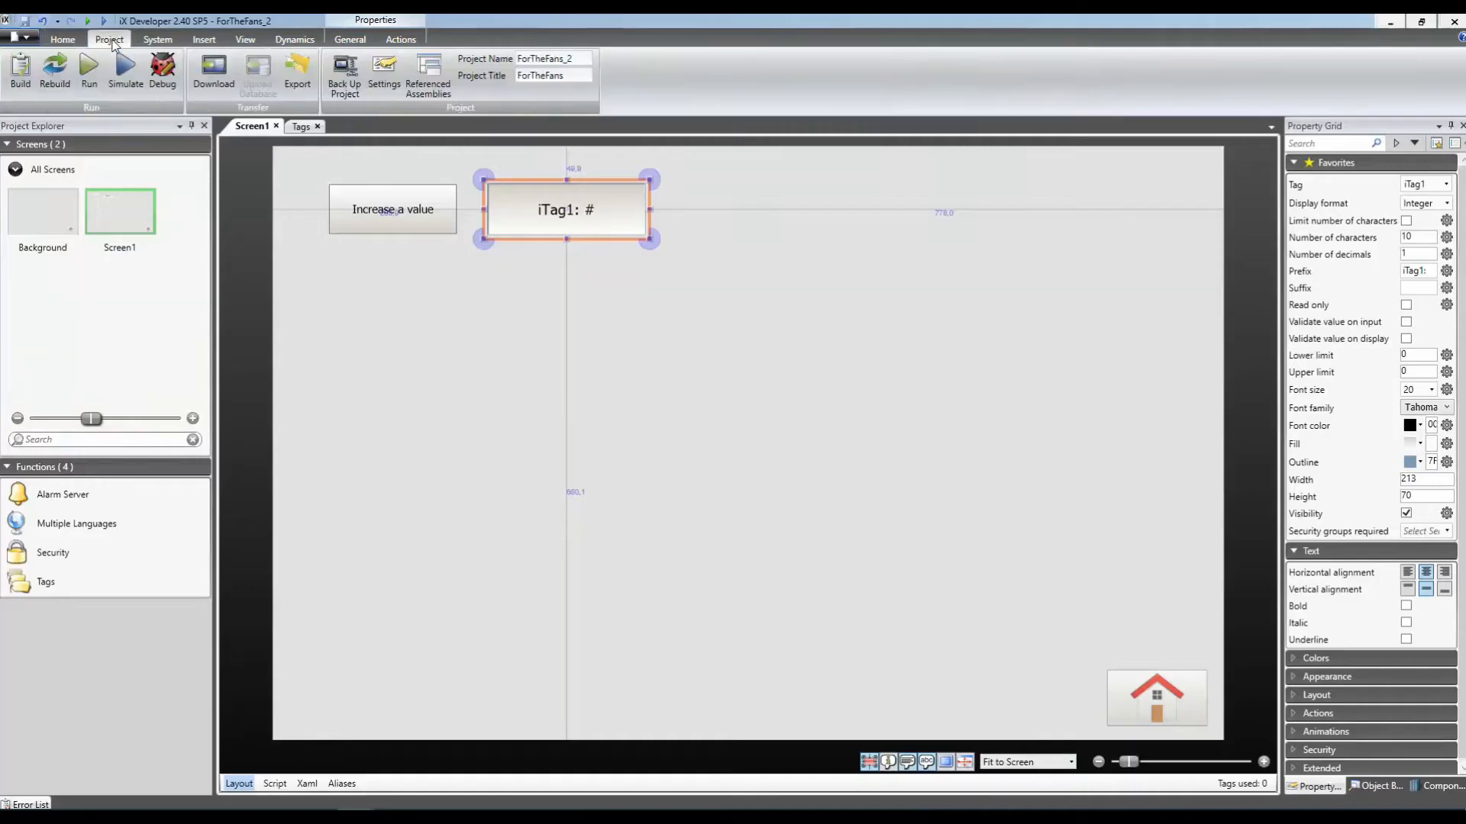
click(22, 67)
click(131, 78)
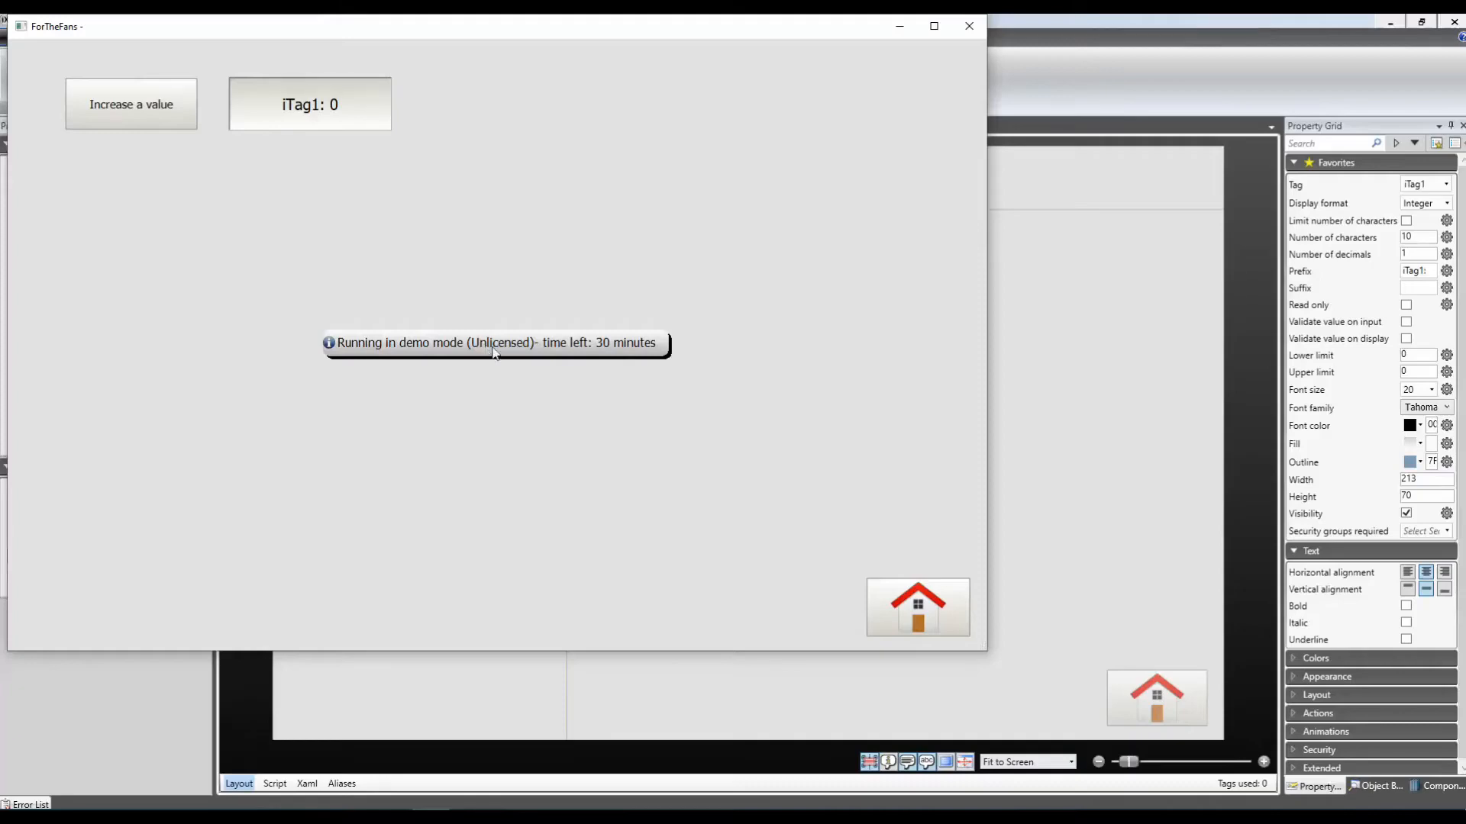
Move the demo-mode notice aside and test the Increase a value button, answering Yes to the confirmation.
drag(506, 347, 651, 42)
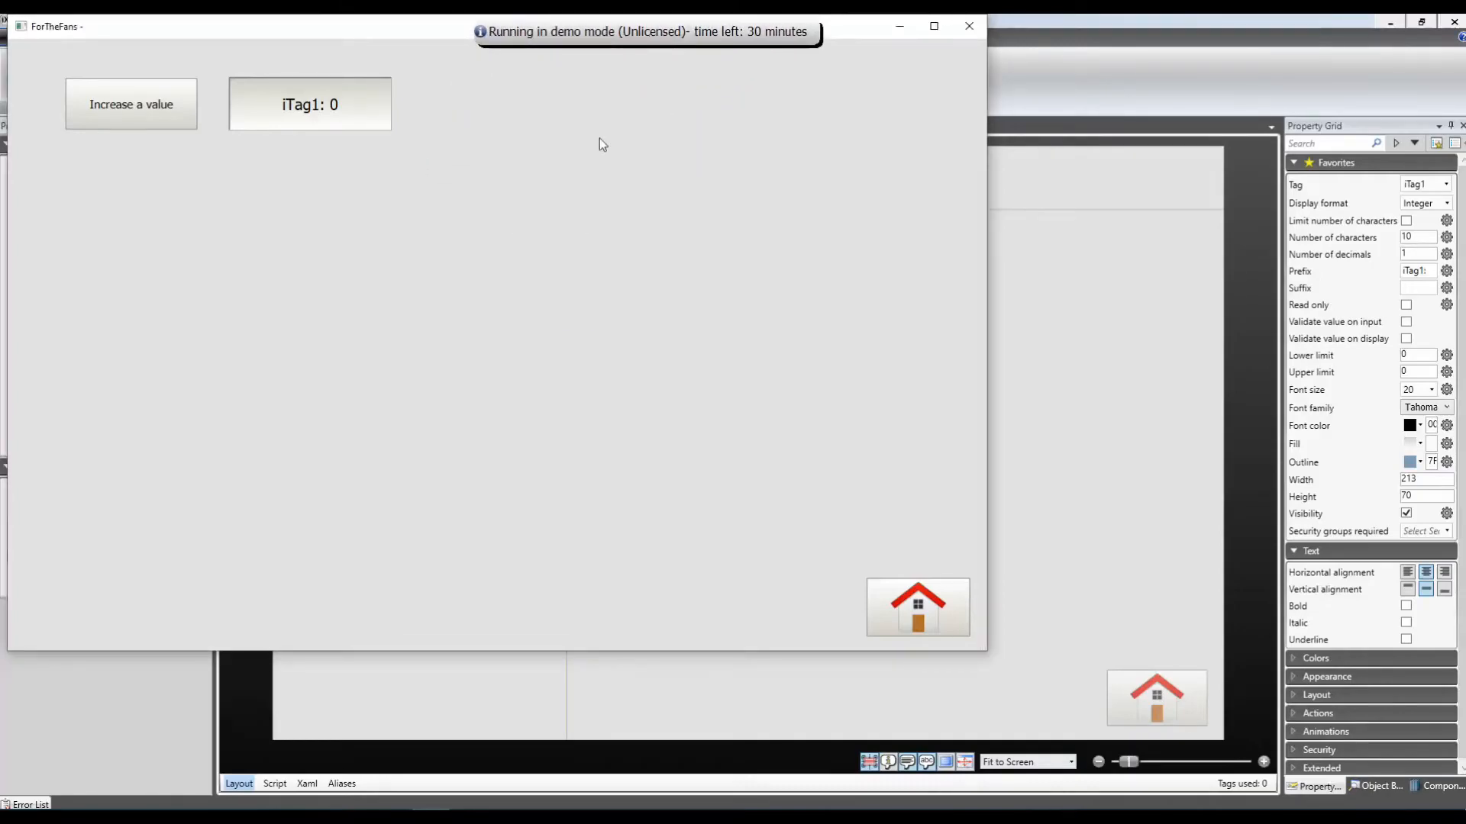
click(153, 112)
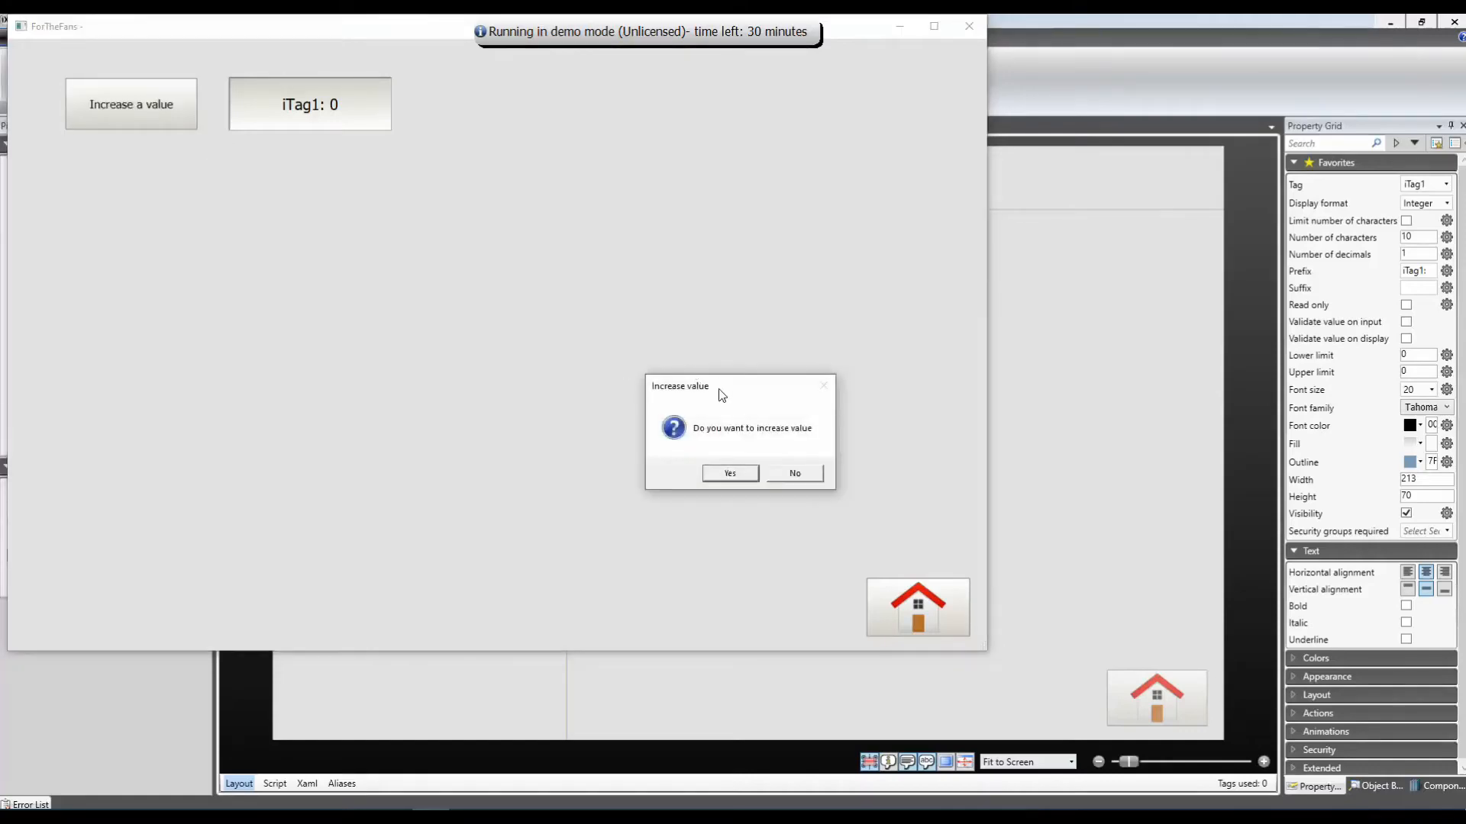
drag(720, 391, 359, 177)
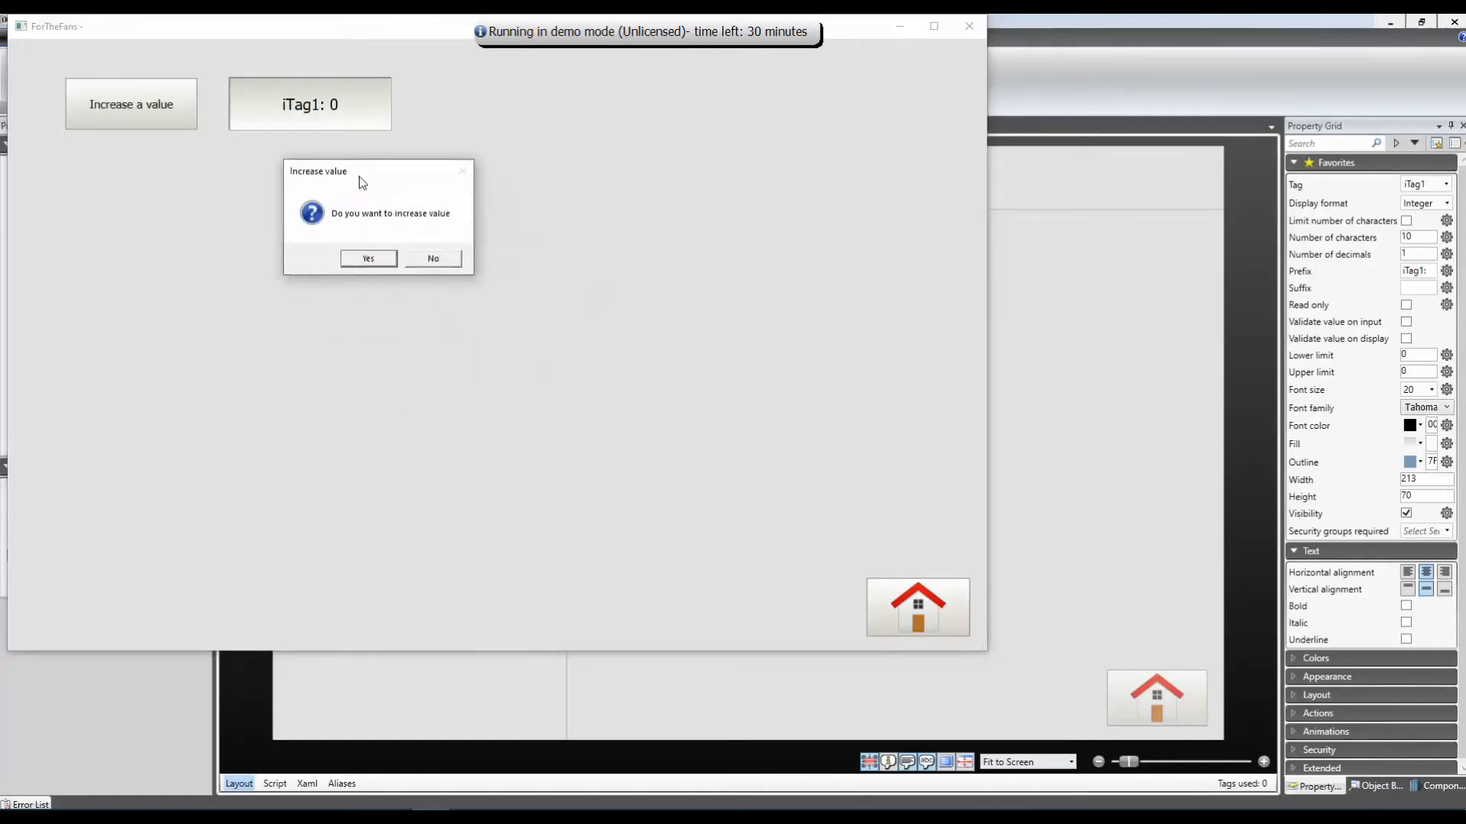
click(369, 259)
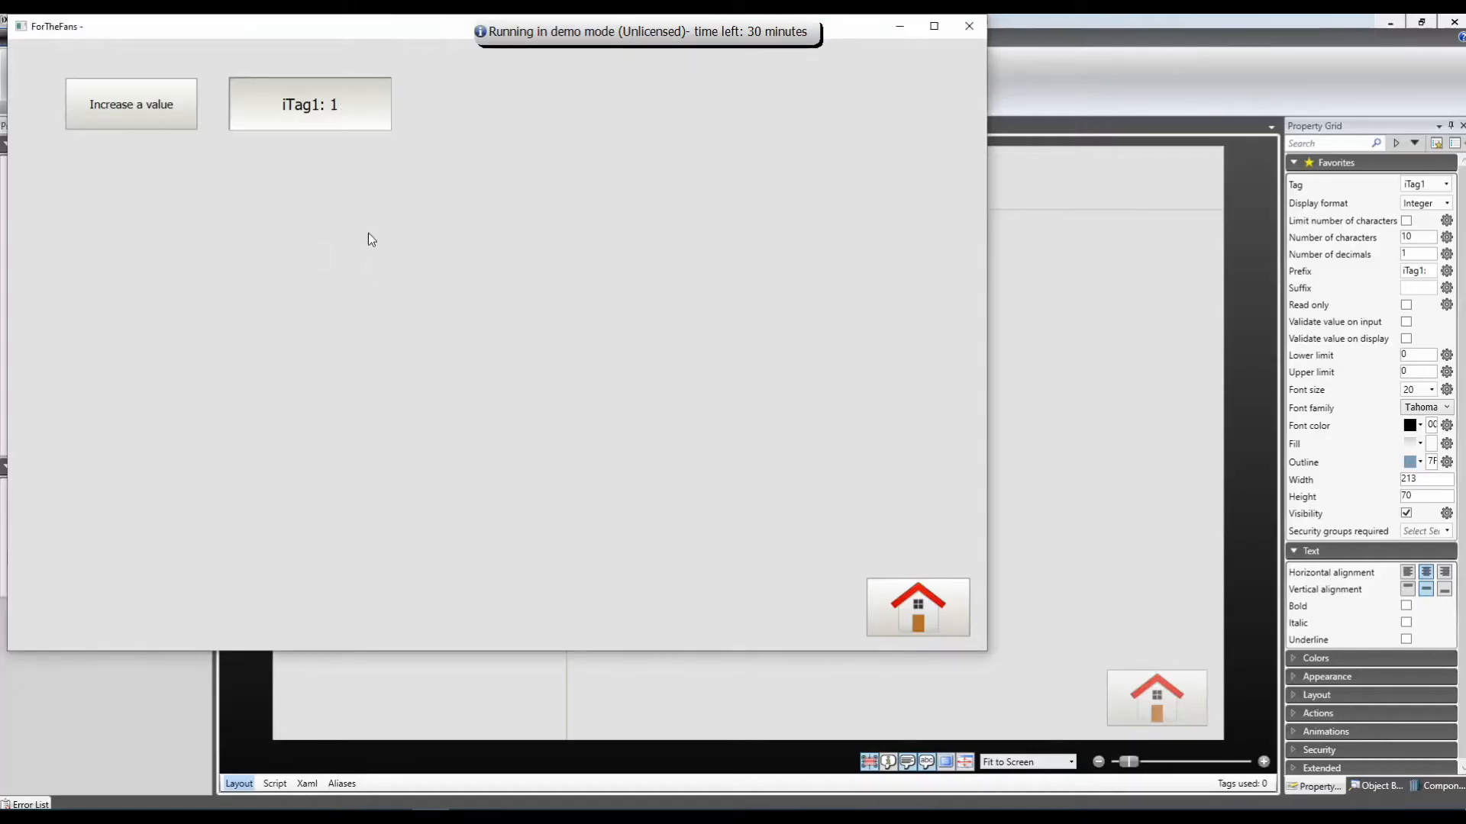
Test the Increase a value button again, answering No to the confirmation.
click(157, 106)
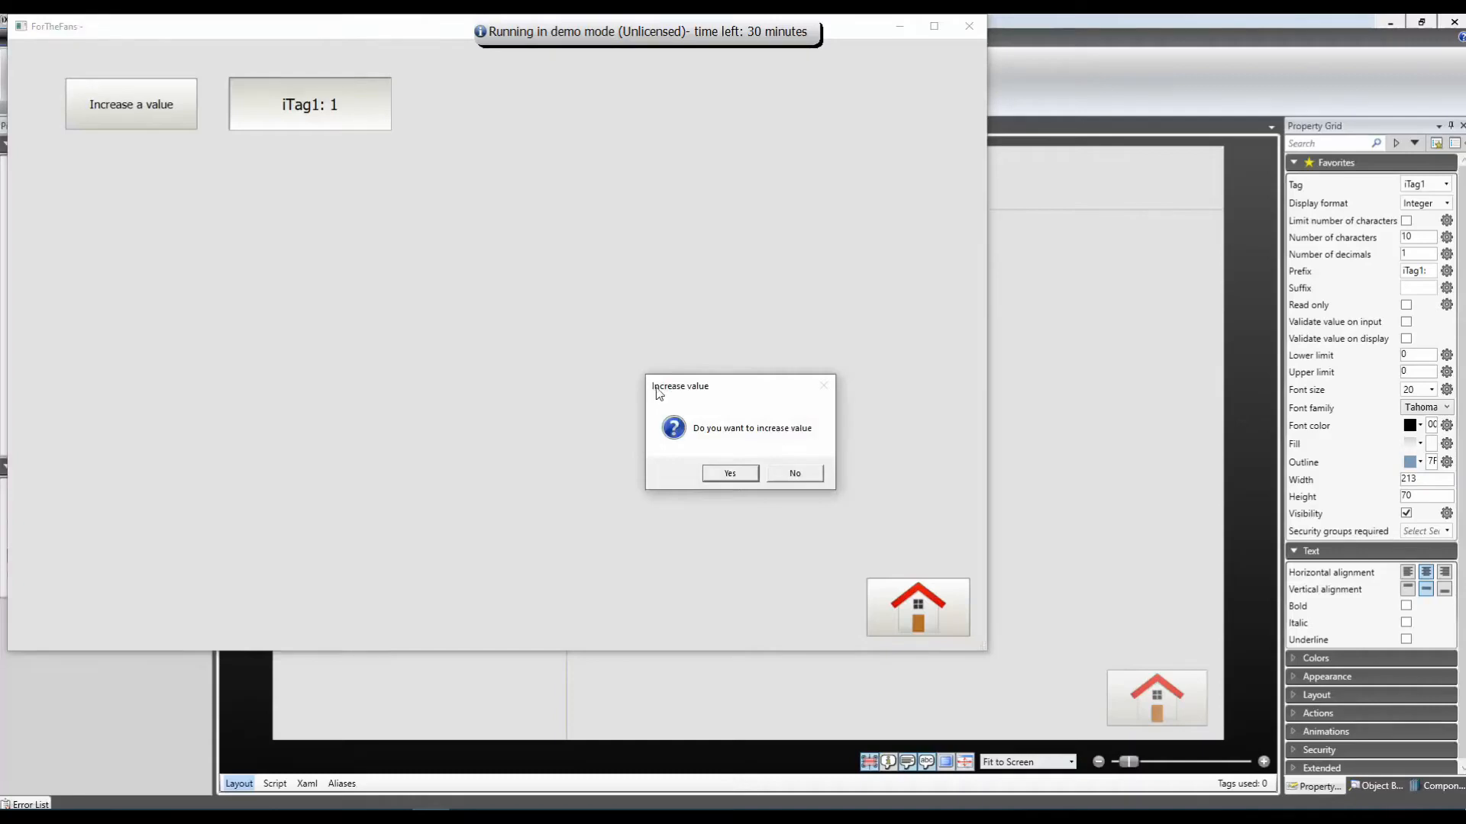
drag(686, 393, 268, 161)
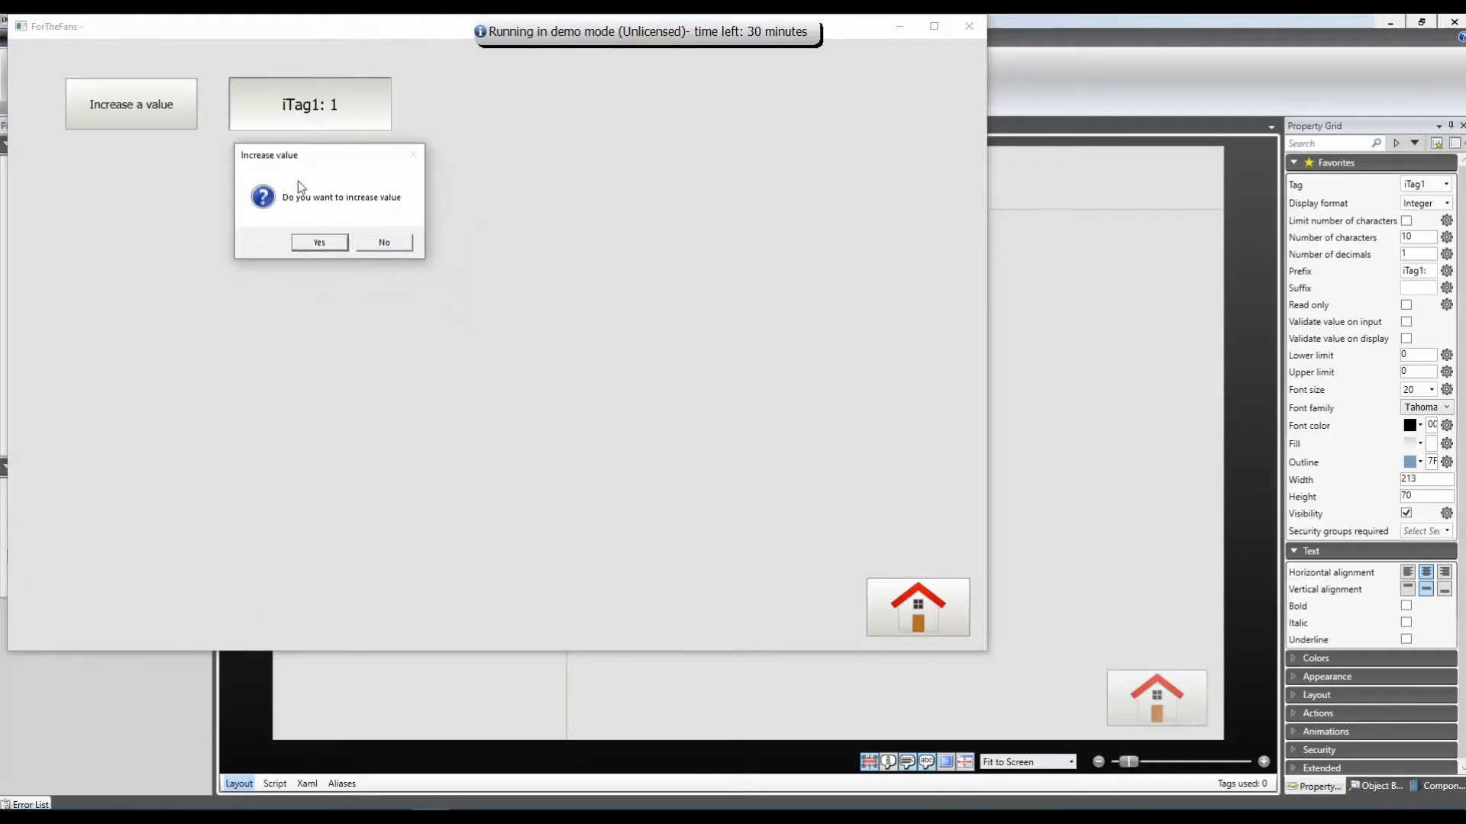
click(379, 244)
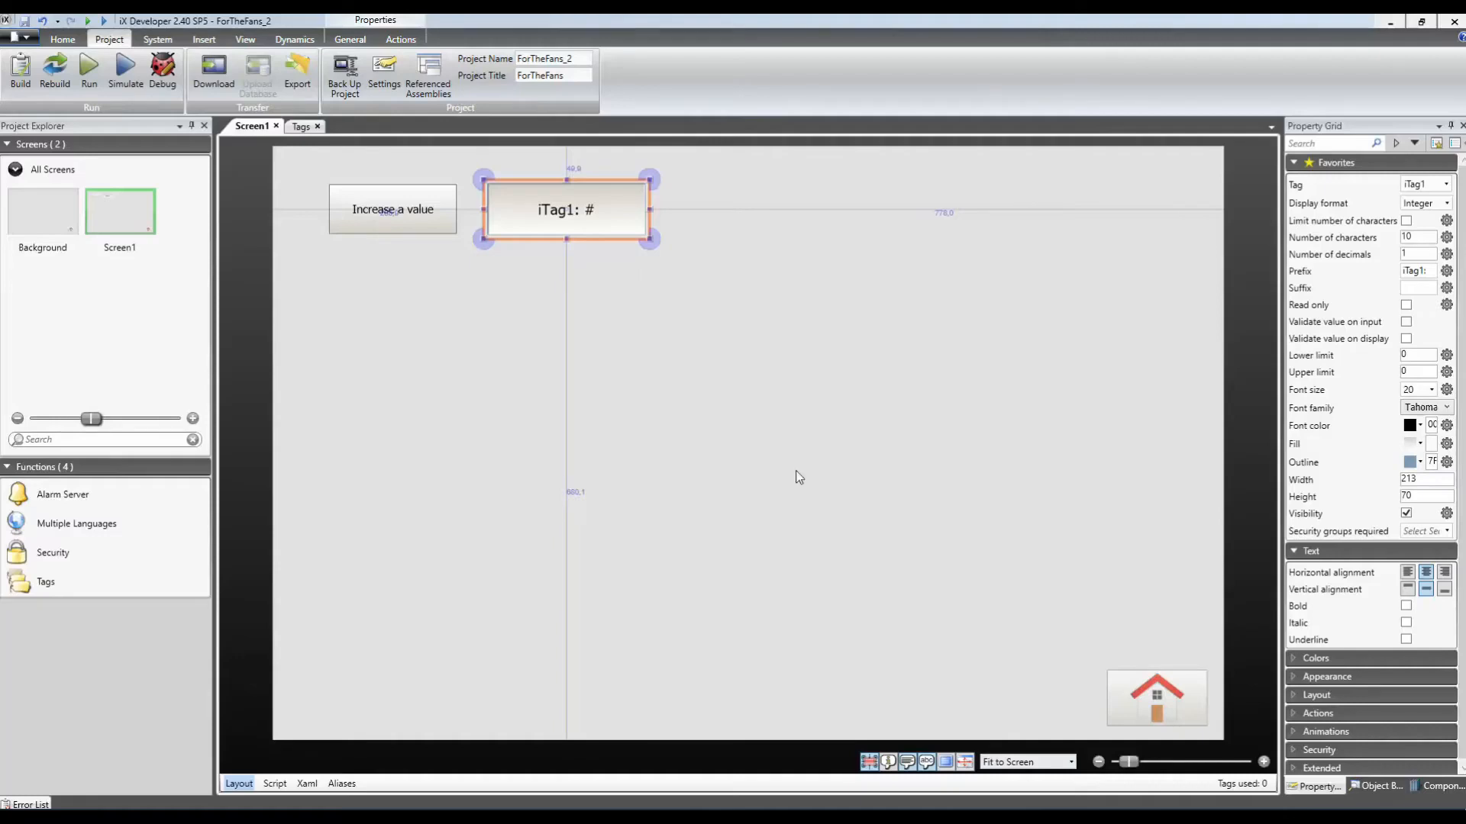
Add a new script module to the project.
click(622, 408)
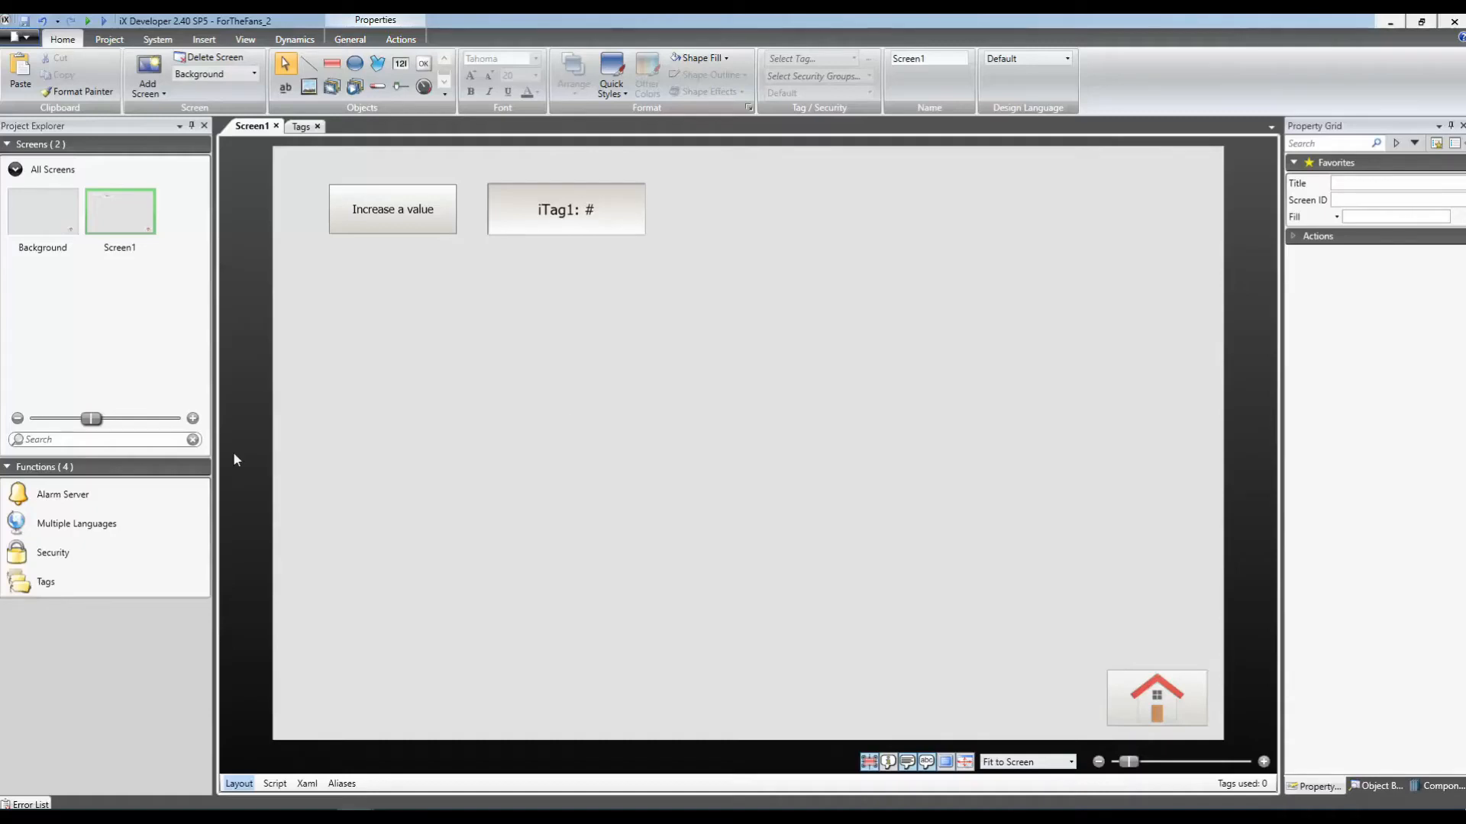
click(140, 471)
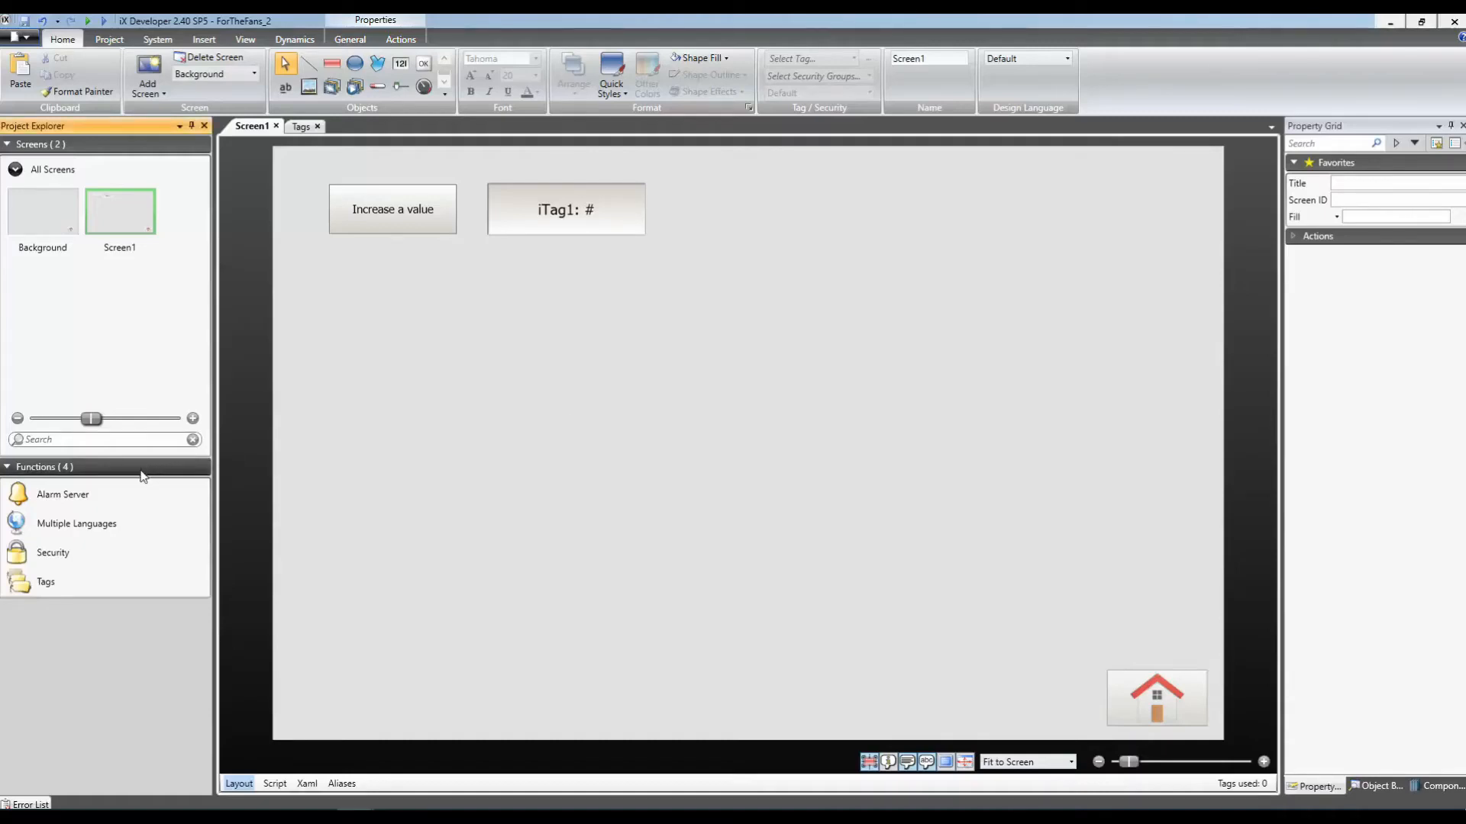
right_click(143, 476)
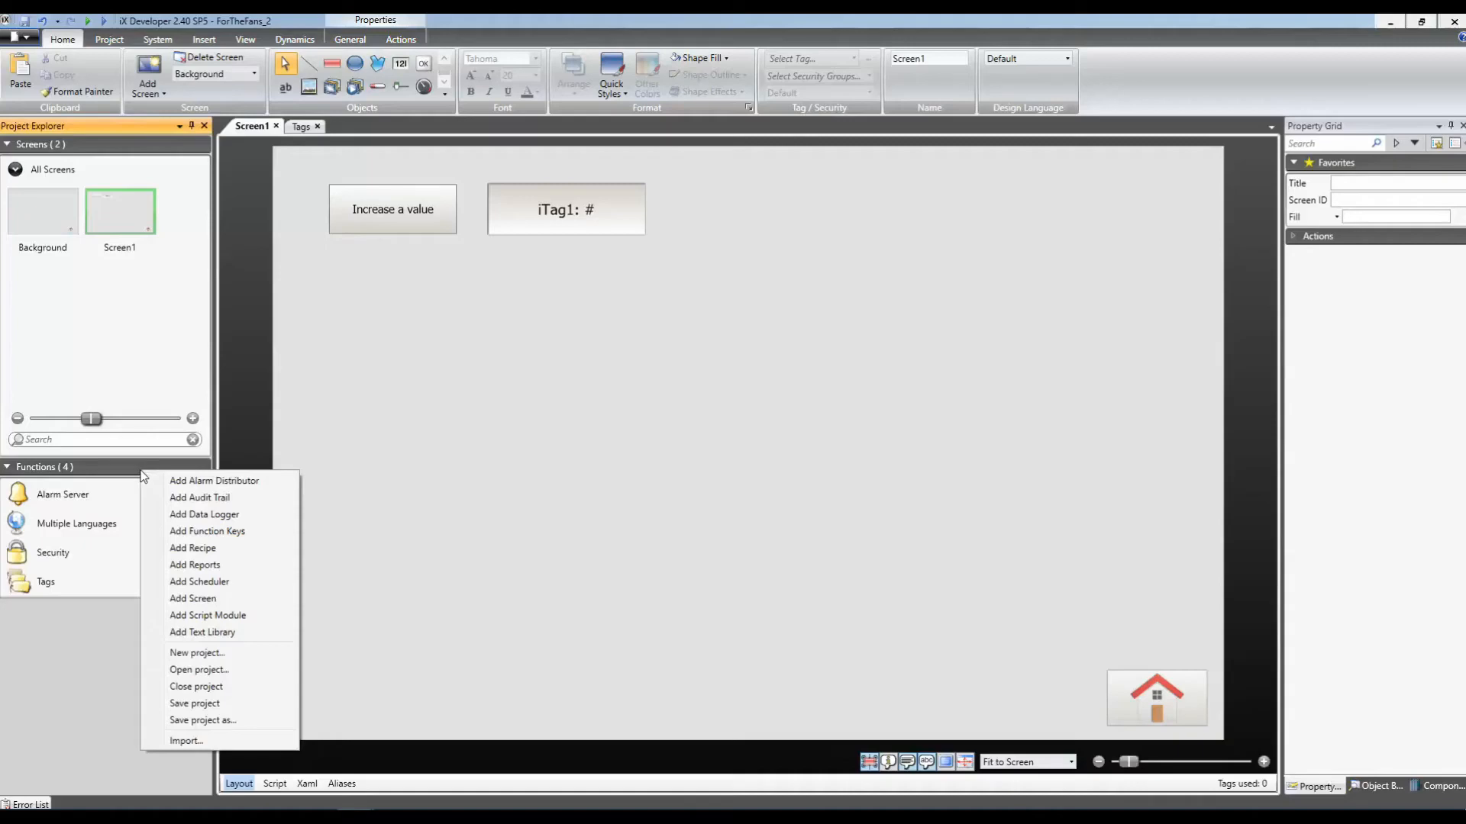
click(190, 616)
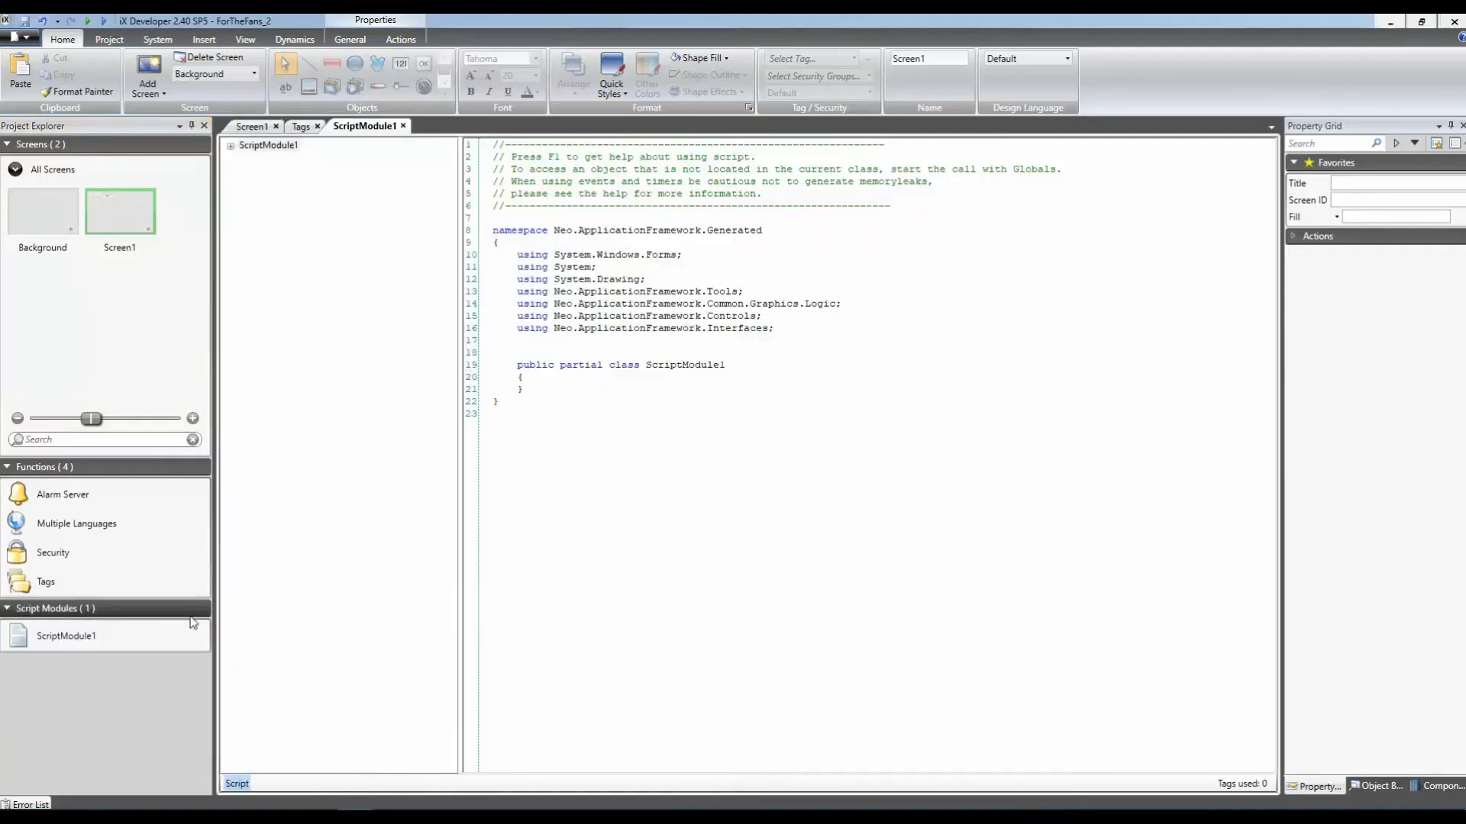
Rename the script module ScriptModule1 to scmForTheFans and accept saving the project.
right_click(84, 640)
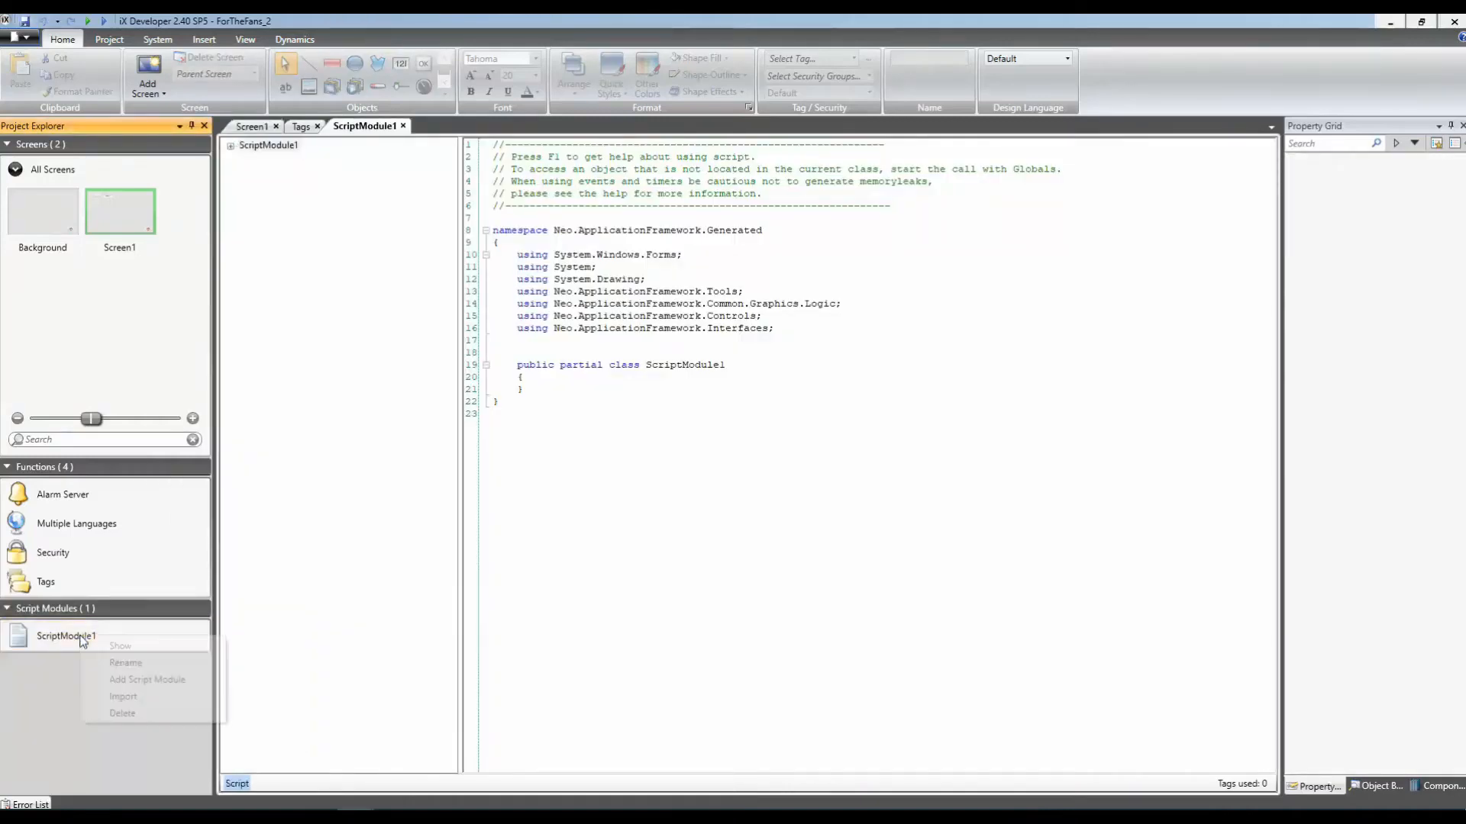
click(122, 663)
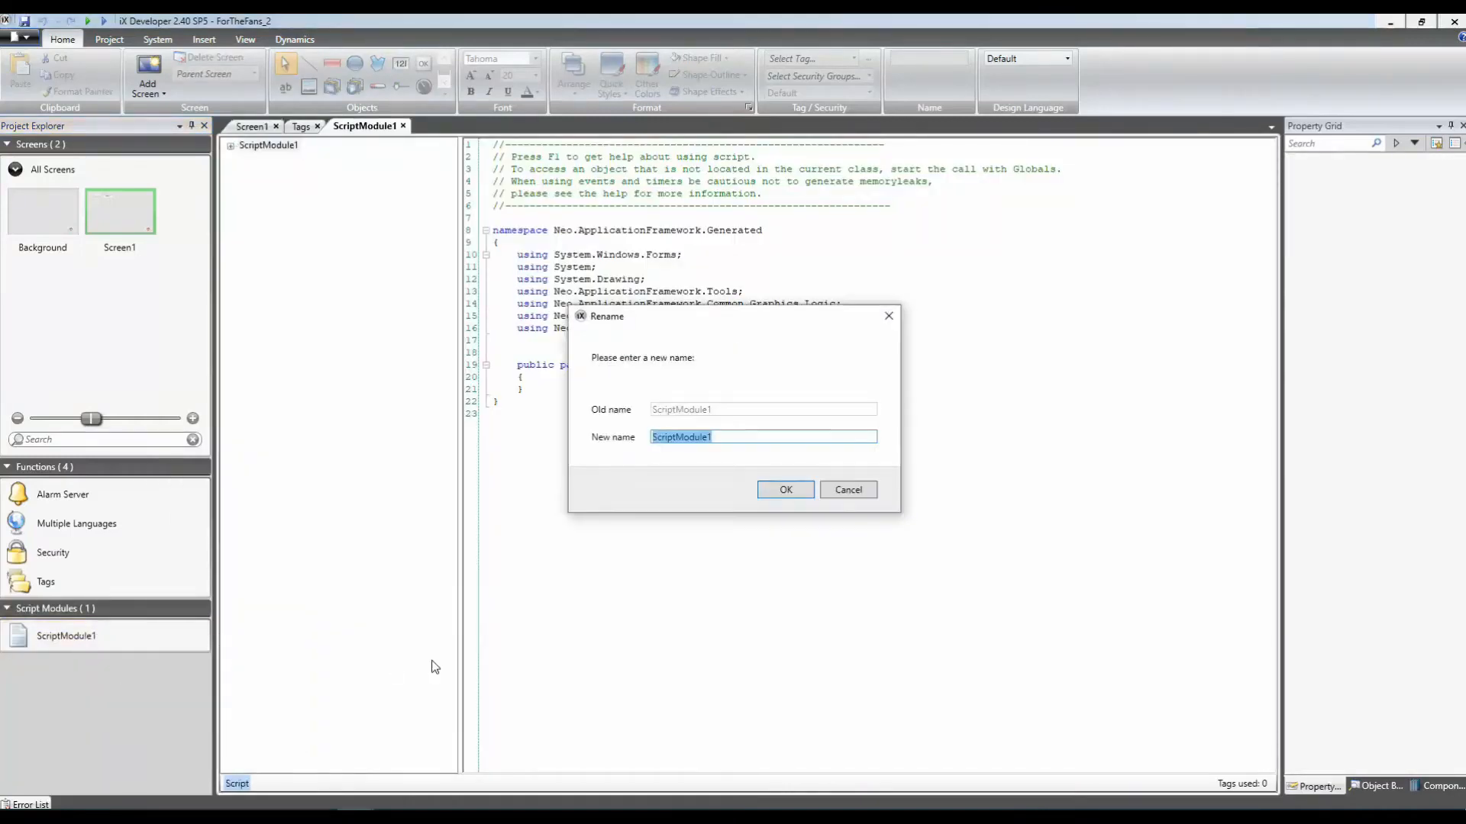
drag(729, 440, 611, 450)
text(scmForTheFans)
click(786, 492)
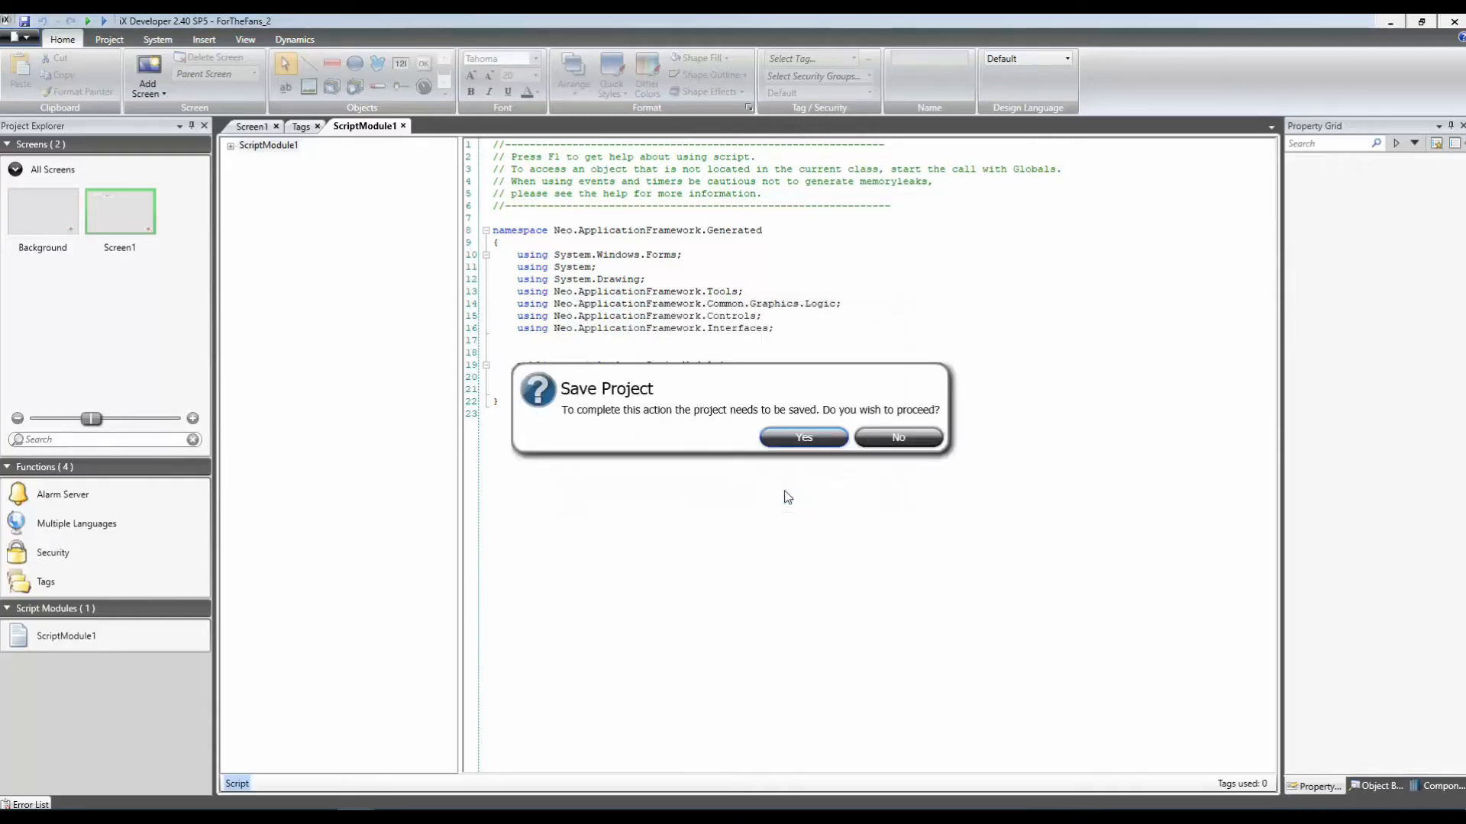
click(804, 437)
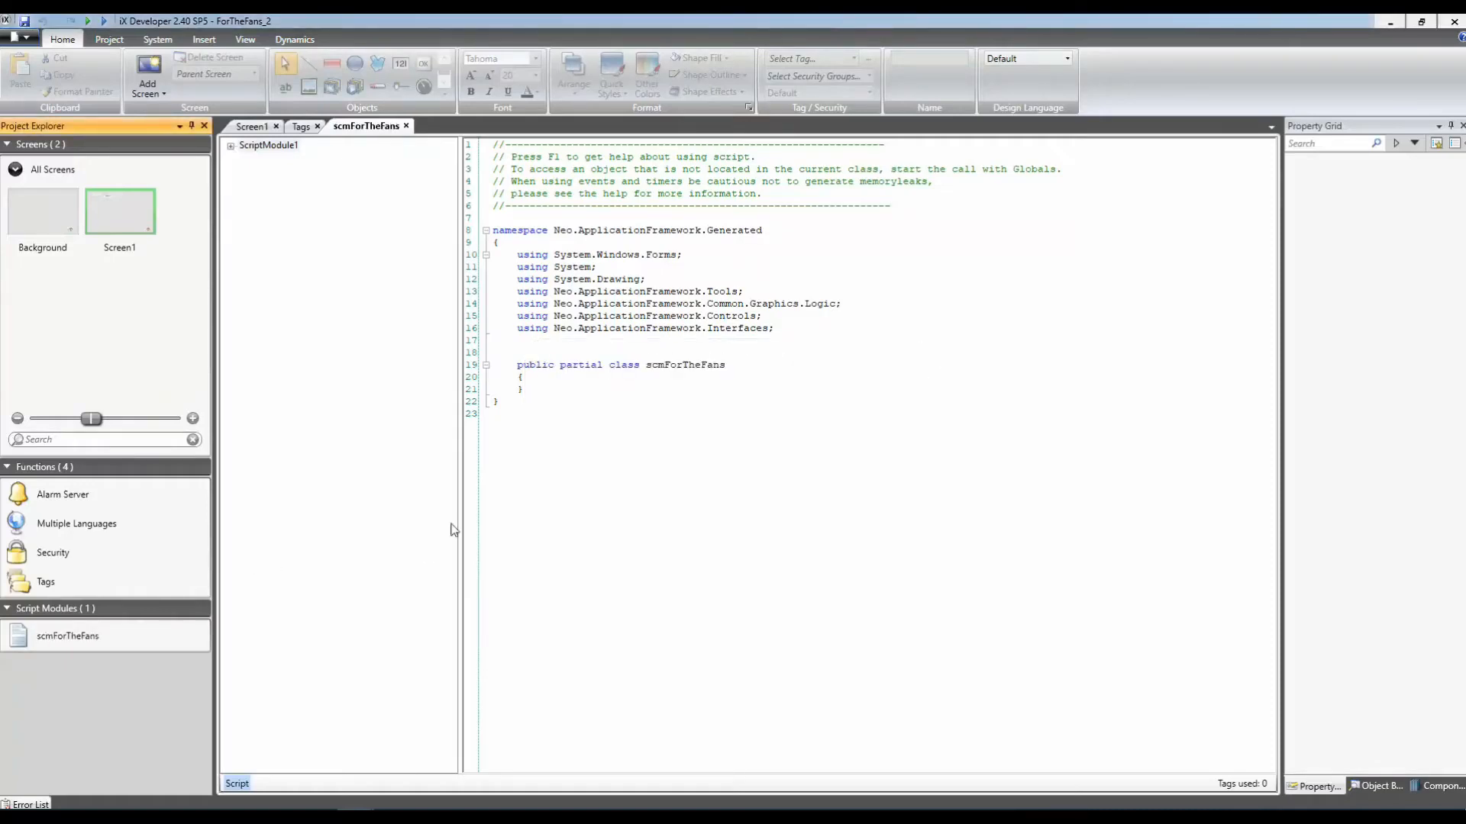
Add an empty public void Inc() method with braces inside the scmForTheFans class.
click(549, 375)
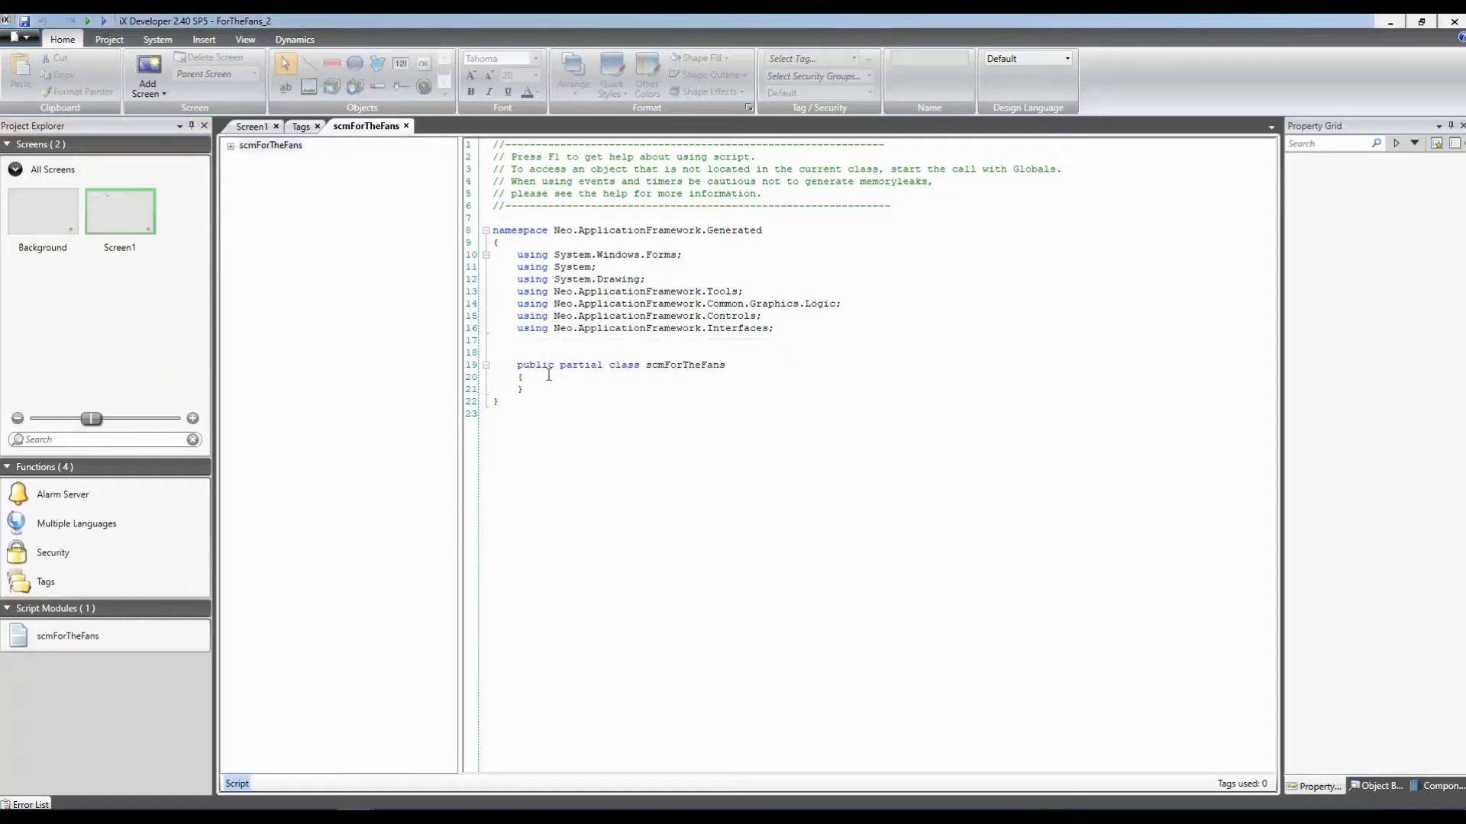
key(Return)
key(Return)
text(public void)
text(Inc())
key(Return)
text({)
key(Return)
key(Return)
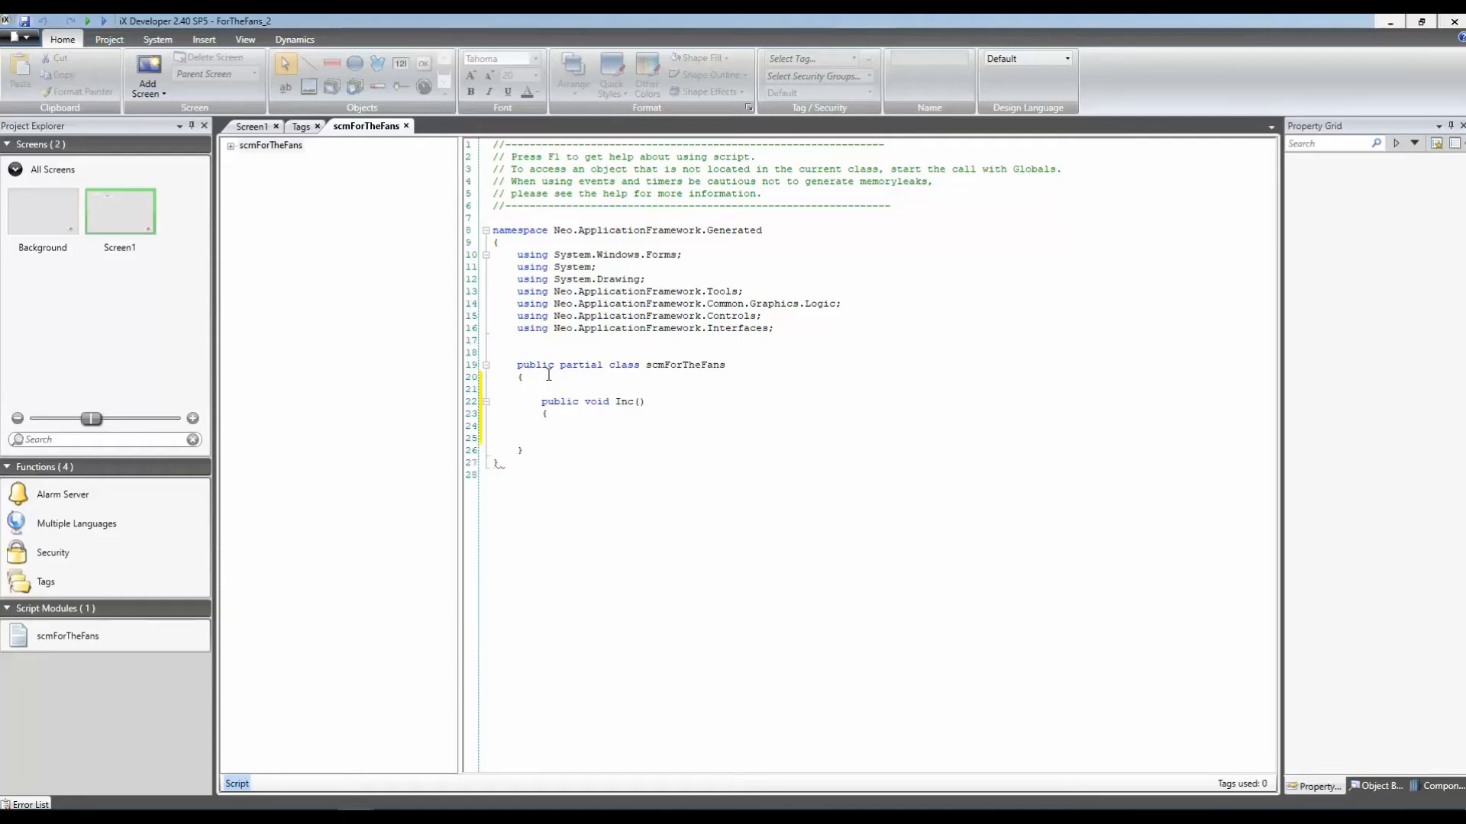
text(})
Copy the confirmation dialog and iTag1 increment code from Screen1's Button_Click handler into the Inc() method of scmForTheFans.
click(251, 127)
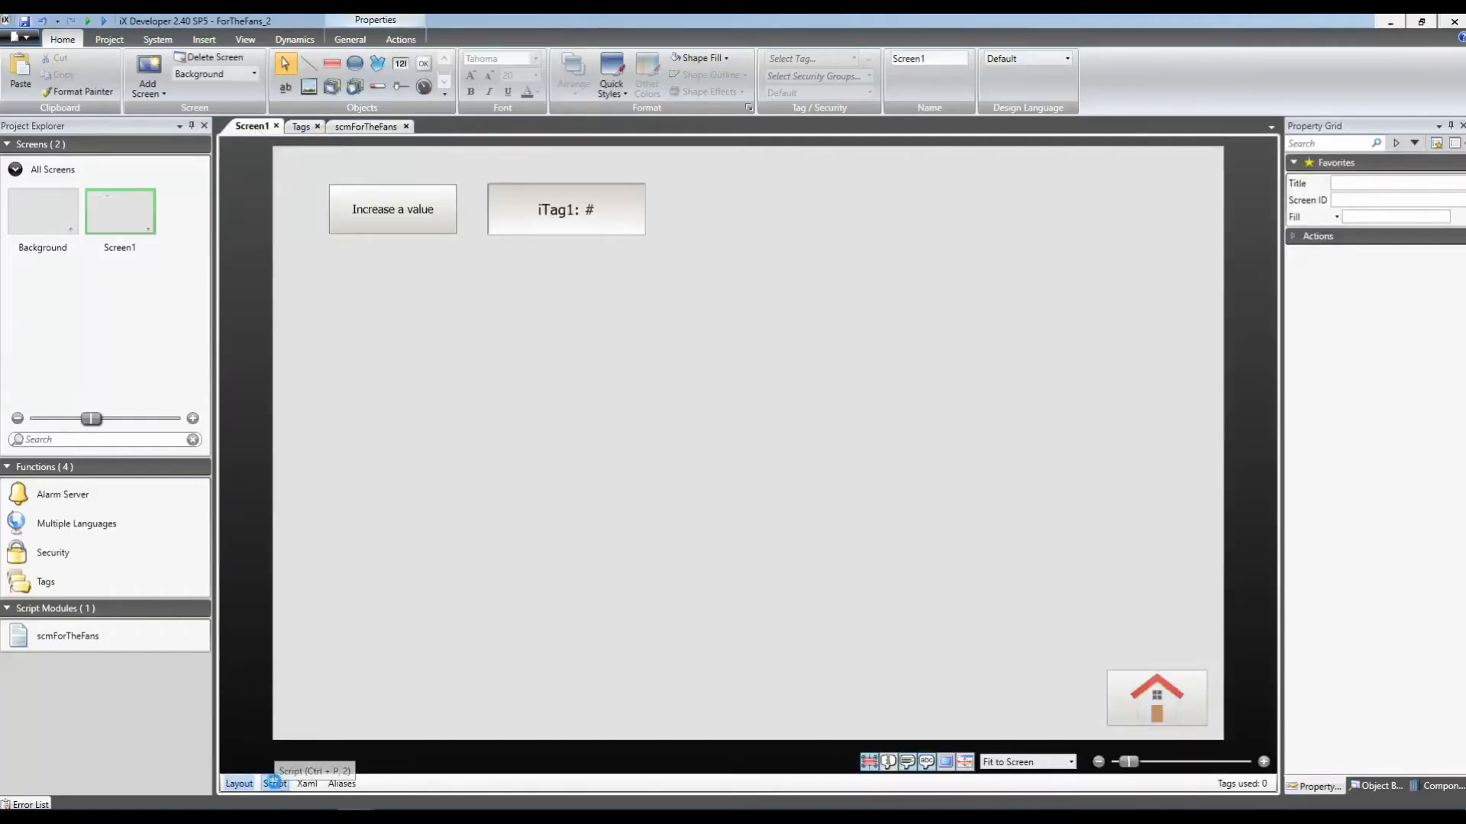
click(273, 783)
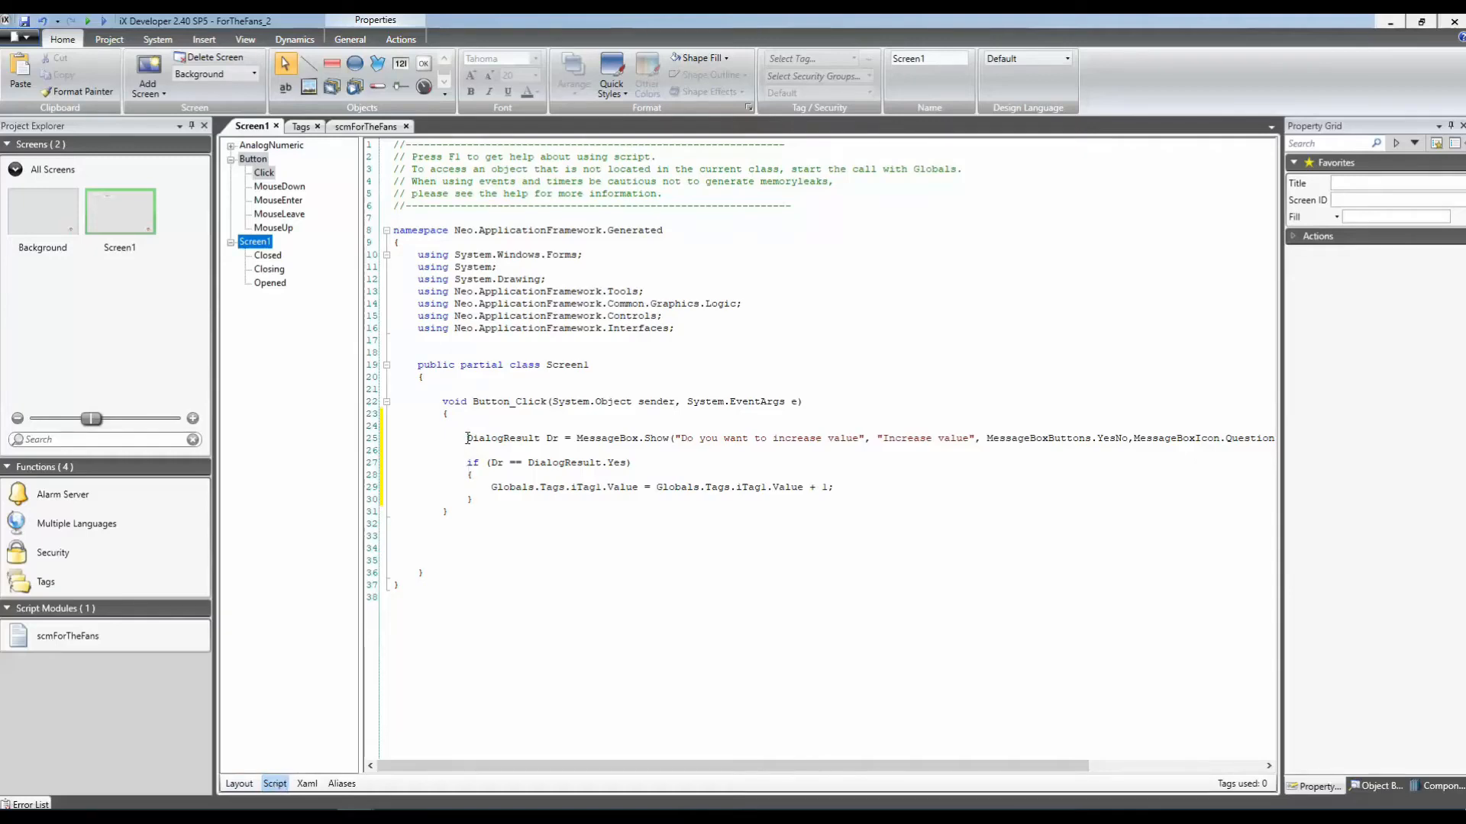
drag(467, 438, 481, 500)
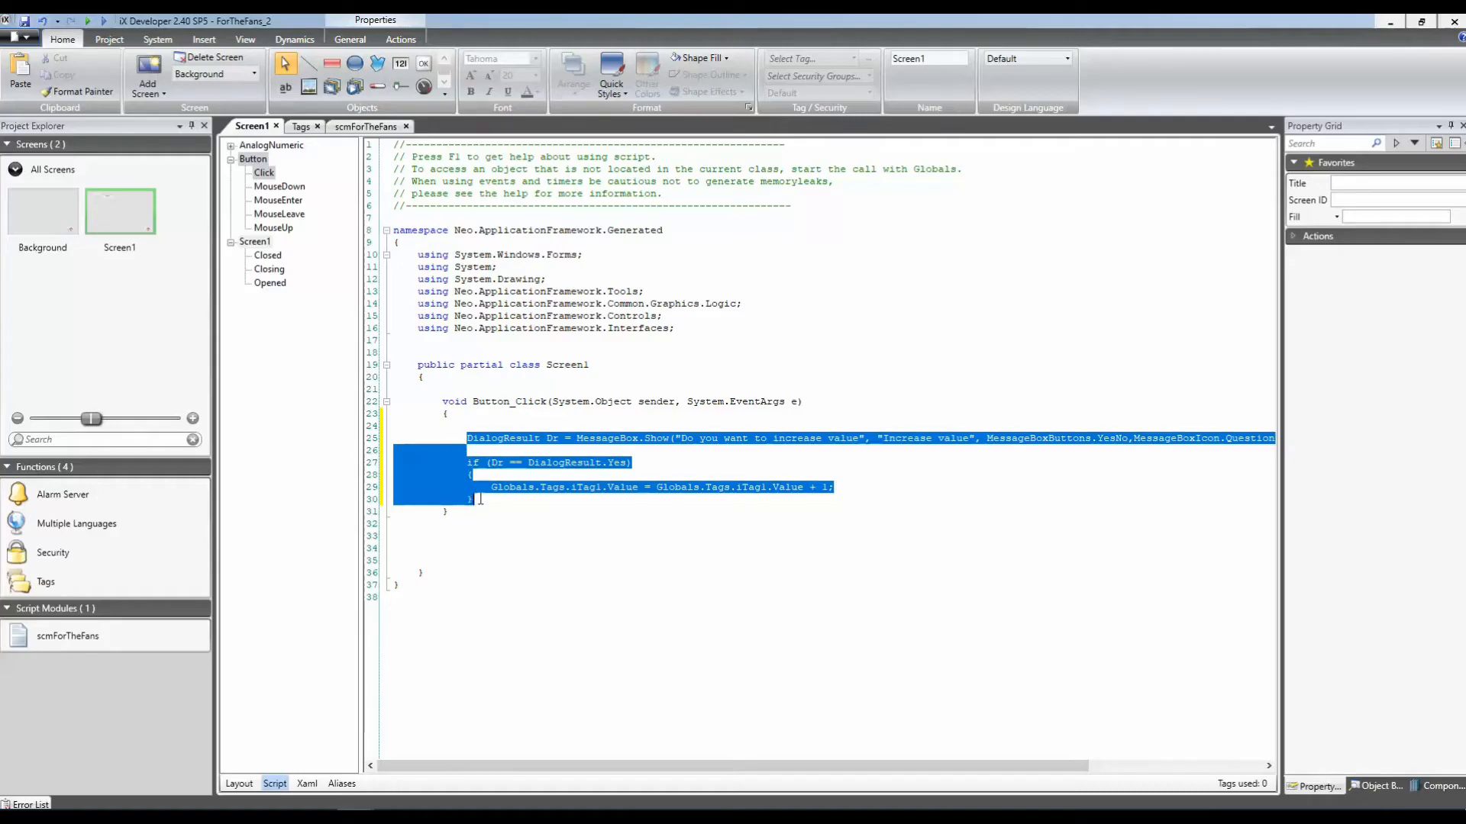
click(475, 422)
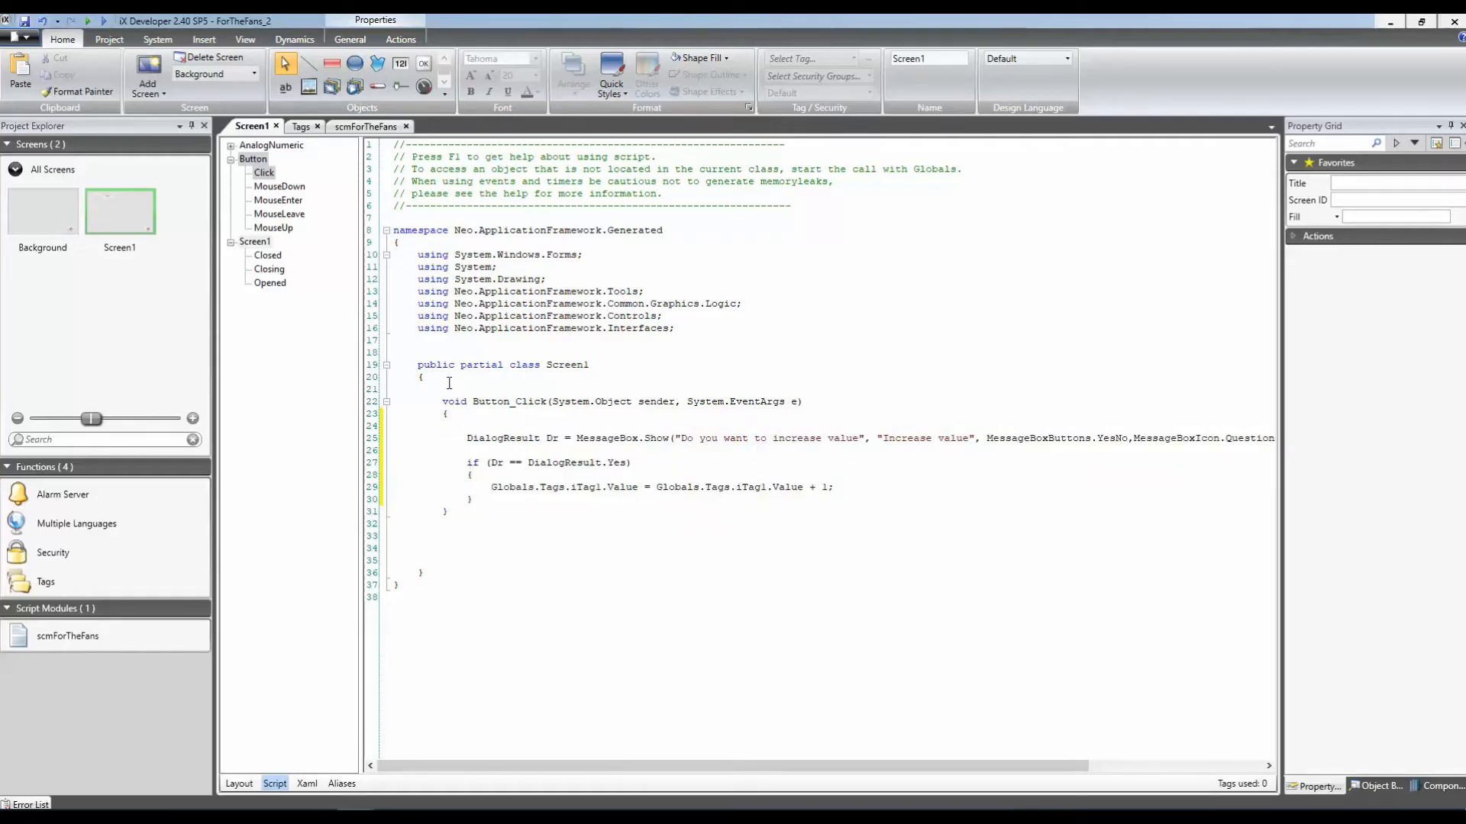
click(368, 126)
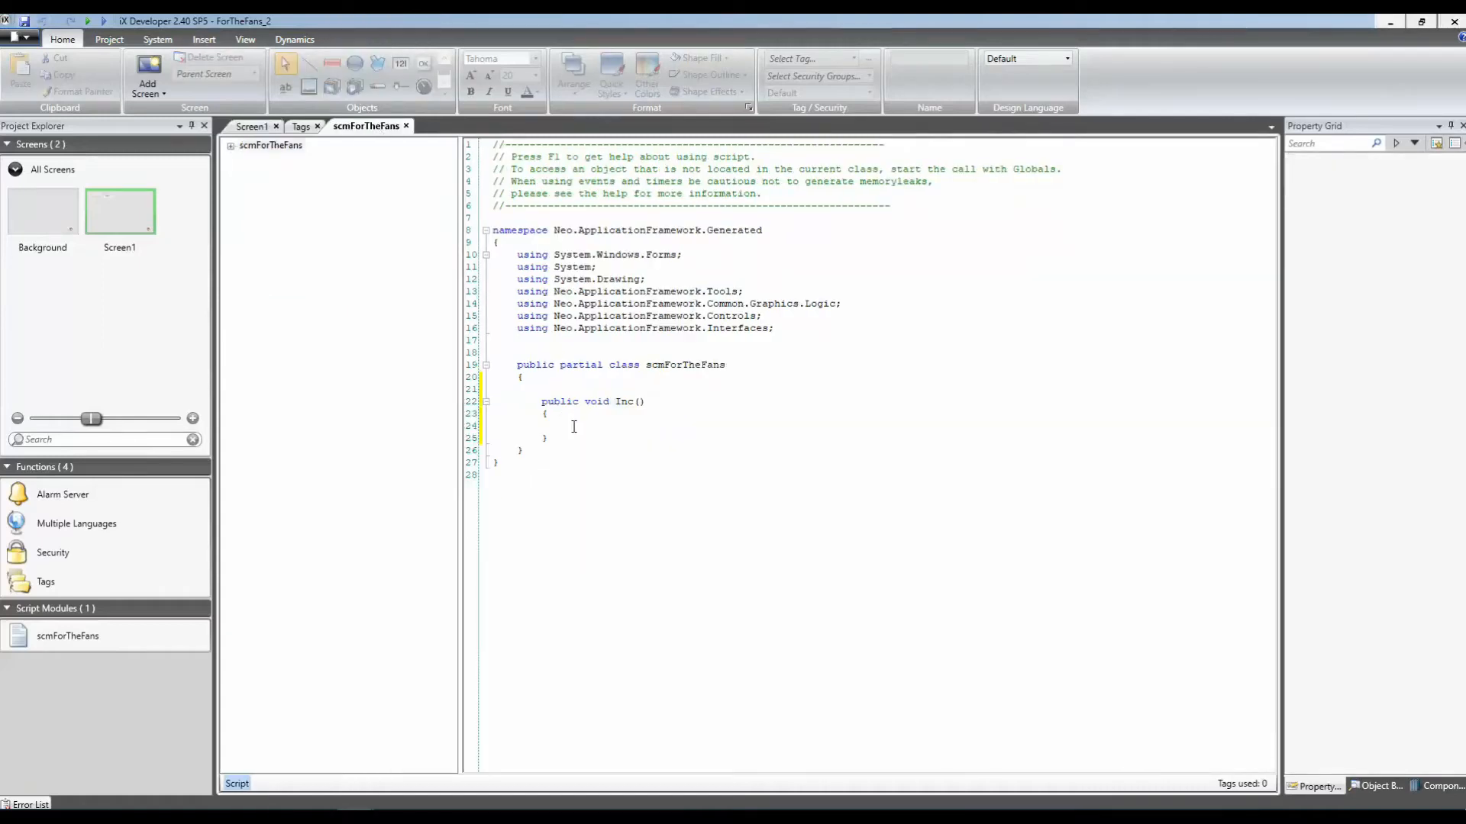
key(ctrl+v)
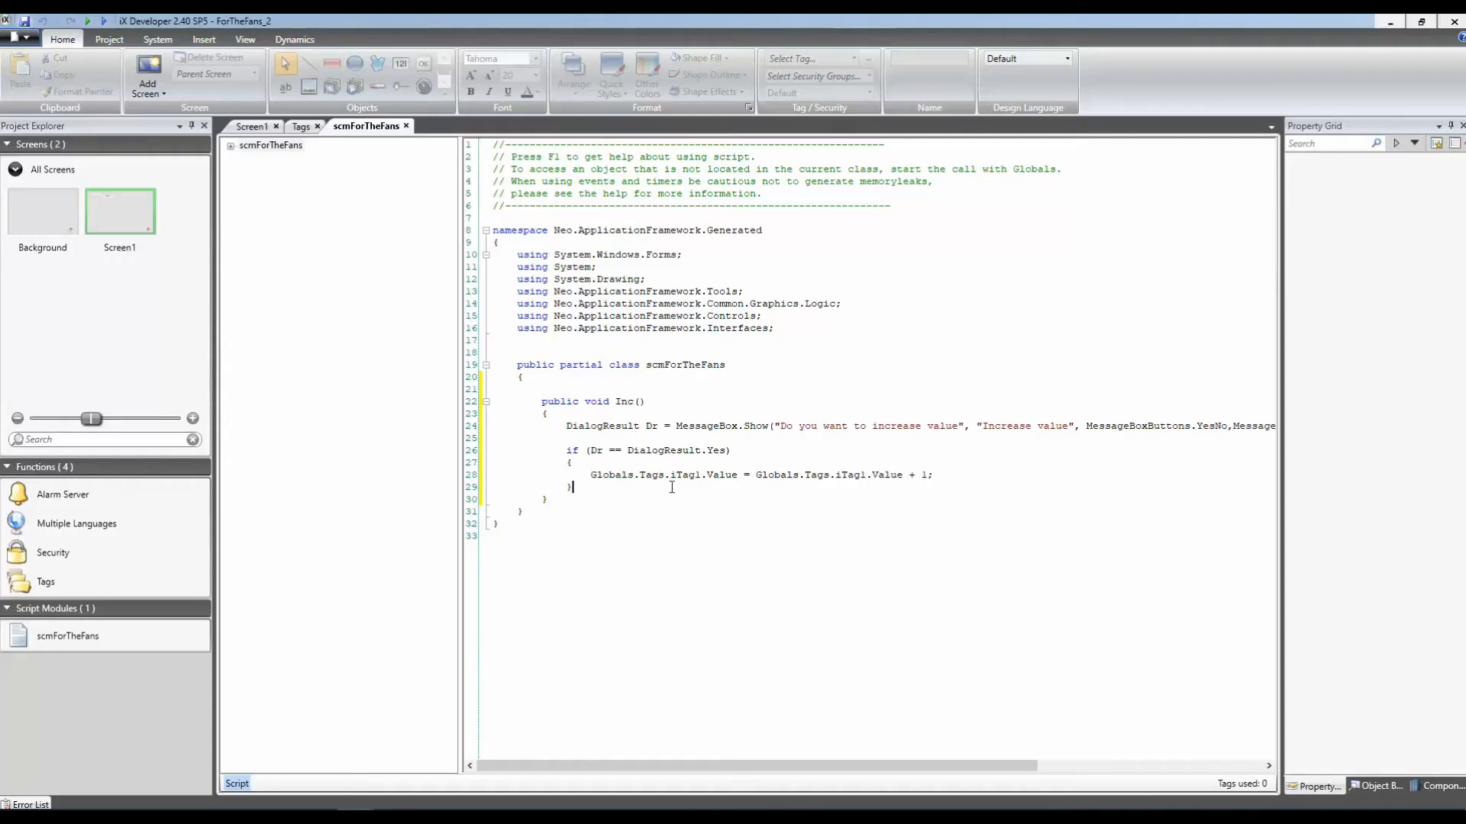
Comment out the existing confirmation and increment code in Screen1's Button_Click handler with /* and */.
click(259, 126)
drag(419, 337, 474, 427)
click(470, 427)
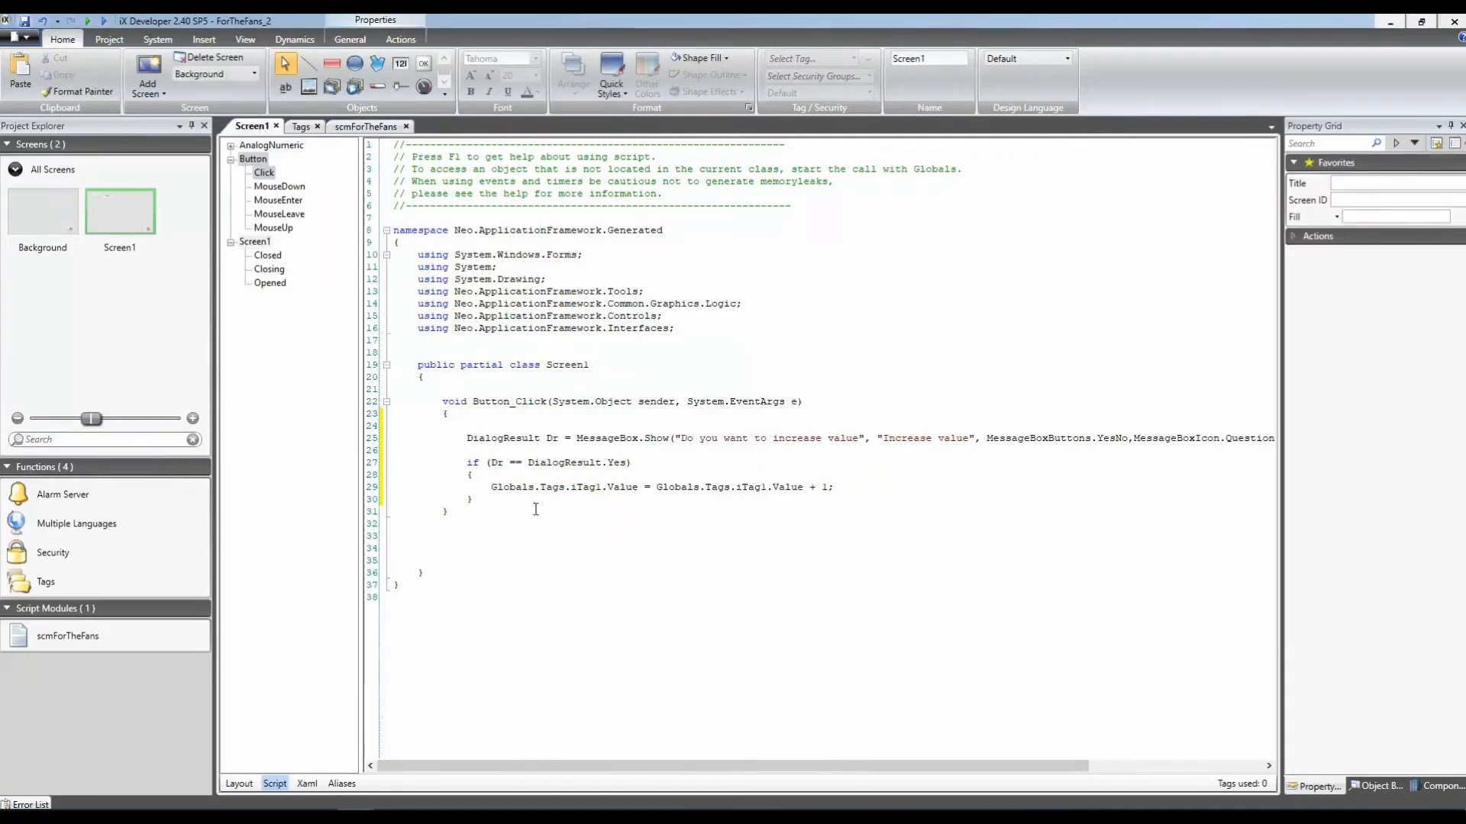
text(/*)
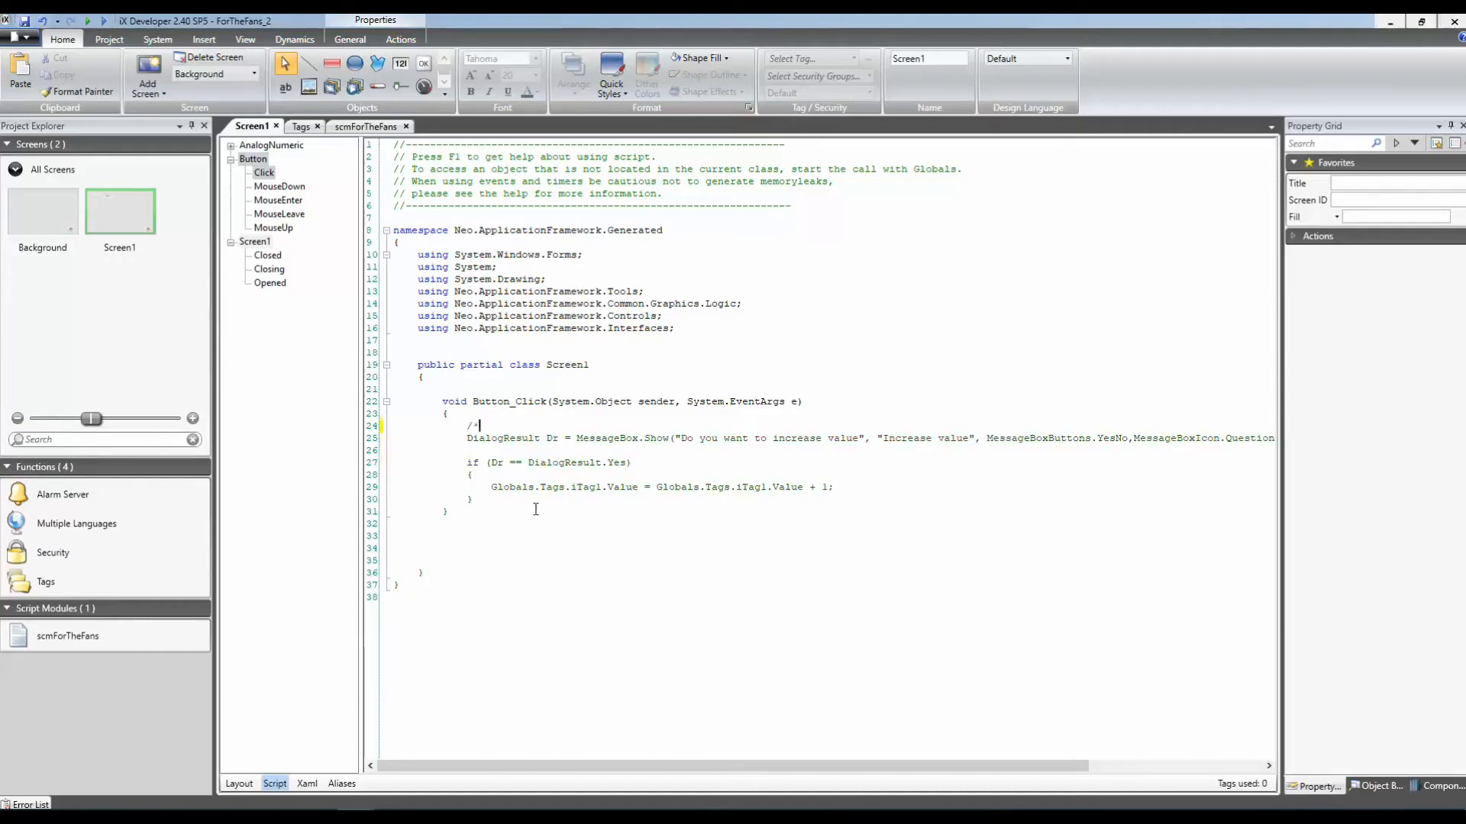
click(503, 501)
key(Return)
key(Tab)
key(Tab)
key(Tab)
text(*/)
Add the call Globals.scmForTheFans.Inc(); below the commented block in Button_Click.
key(Return)
key(Return)
text(g)
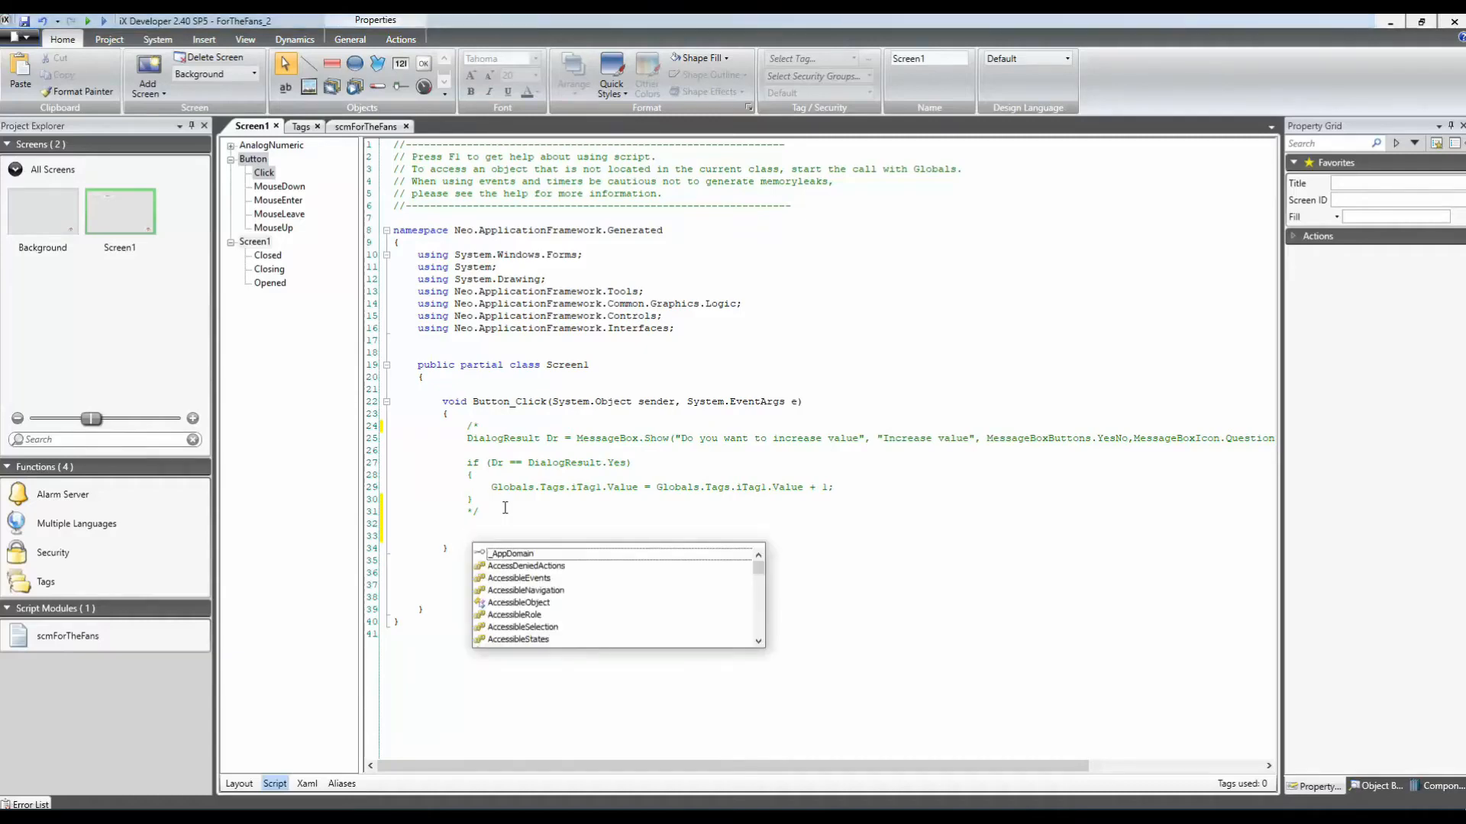
text(loba)
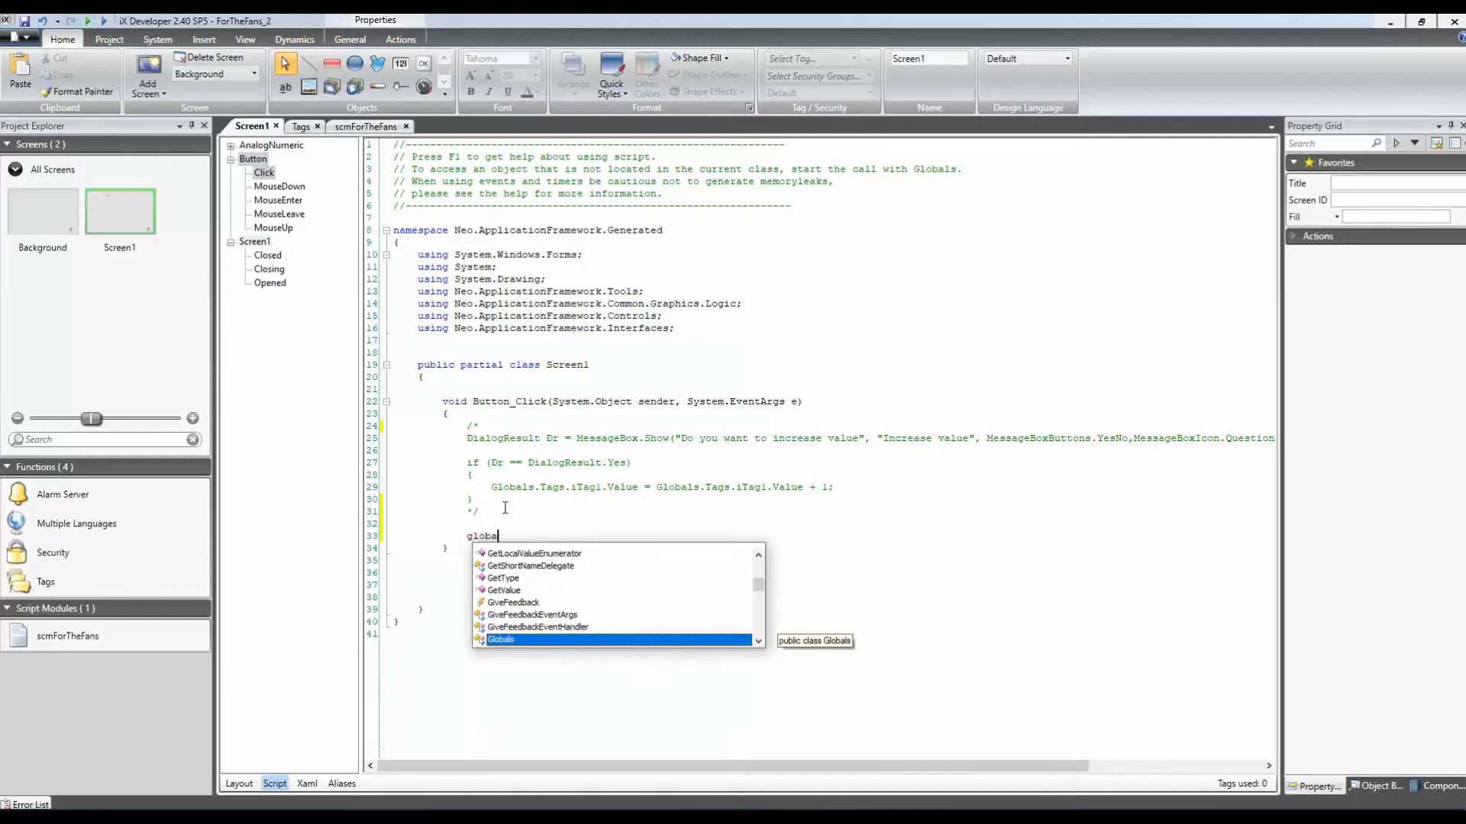
key(Return)
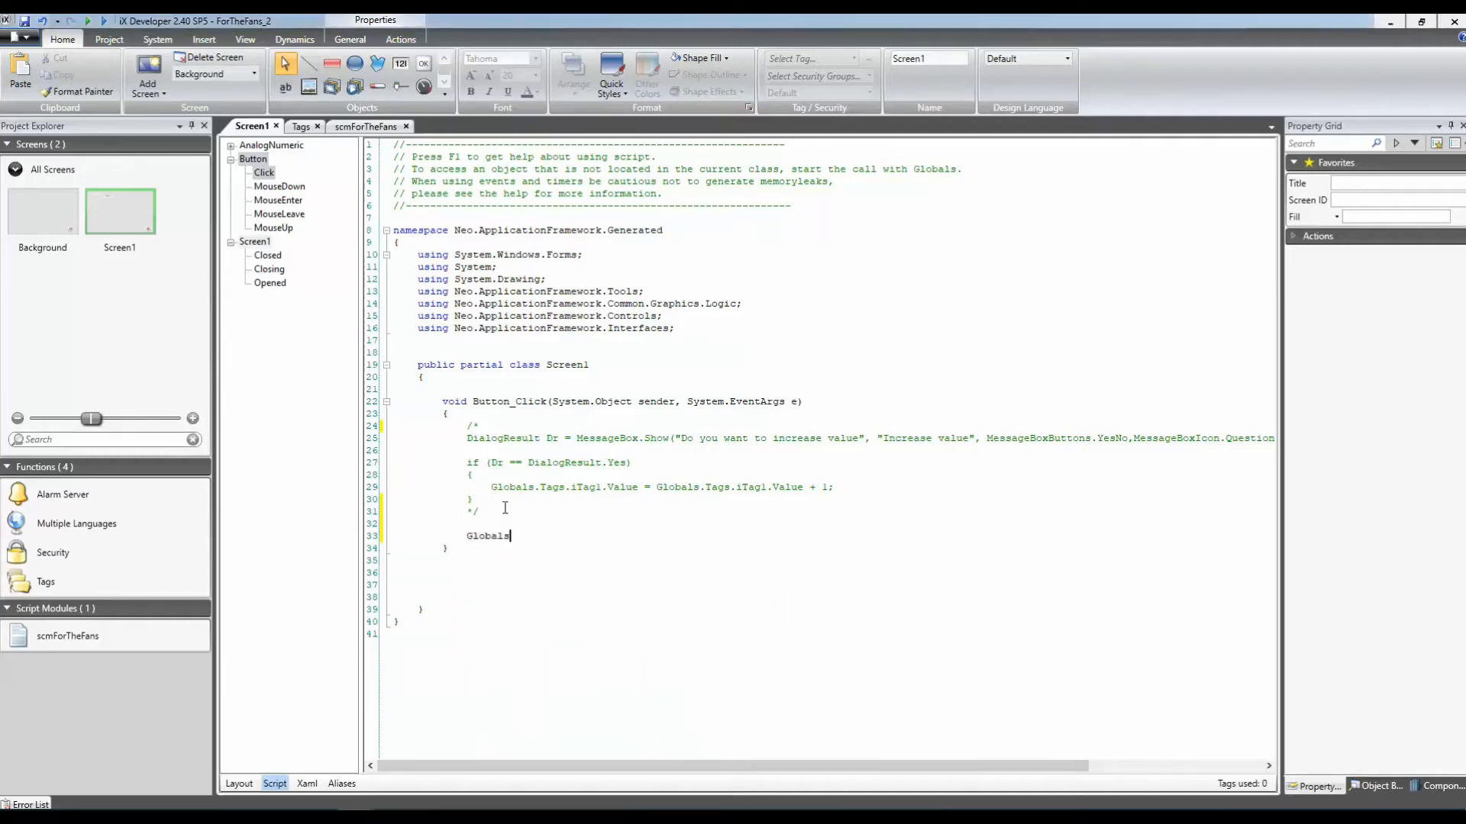
text(,)
text(.sc)
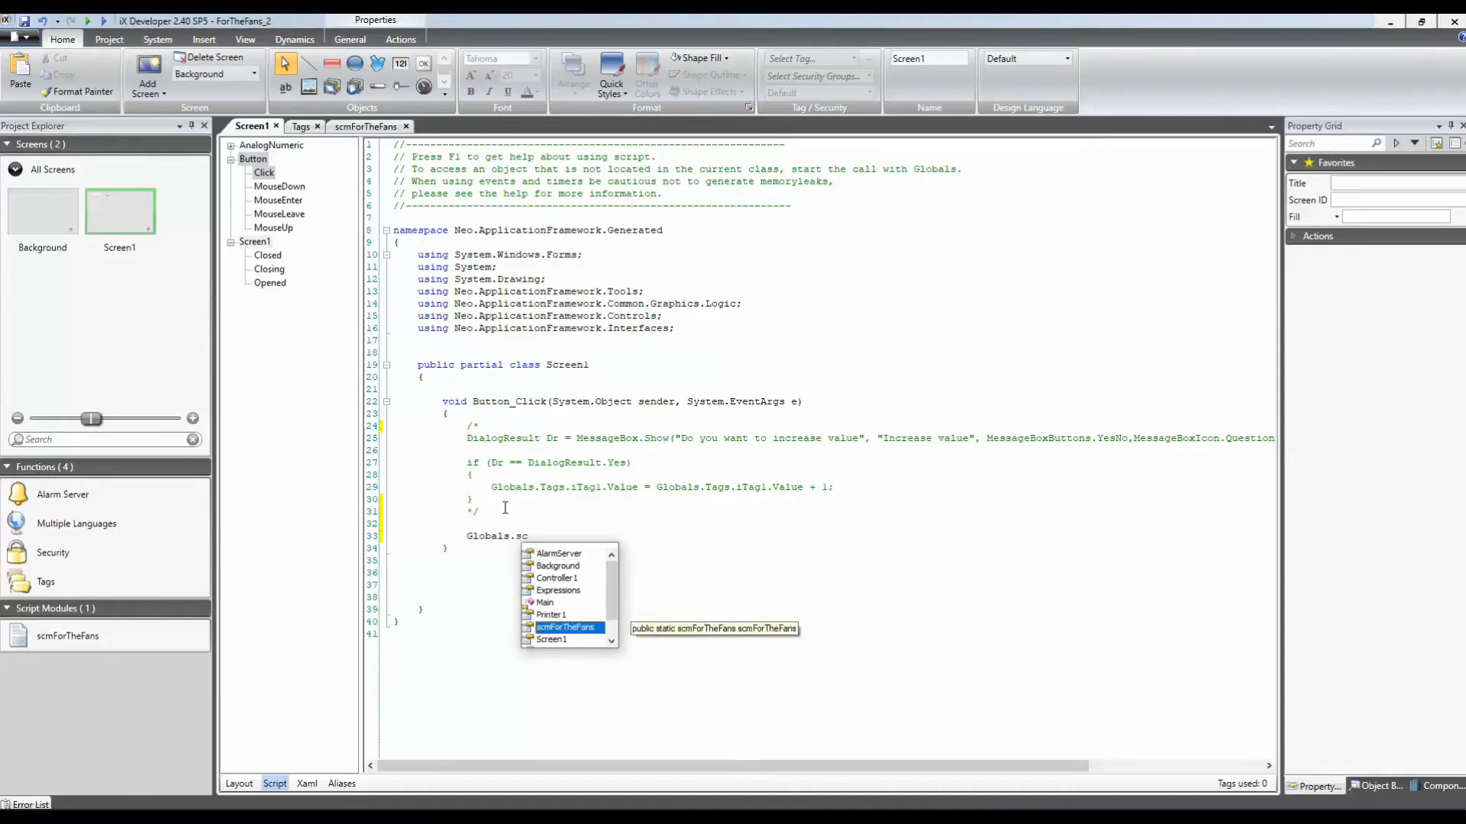
key(Return)
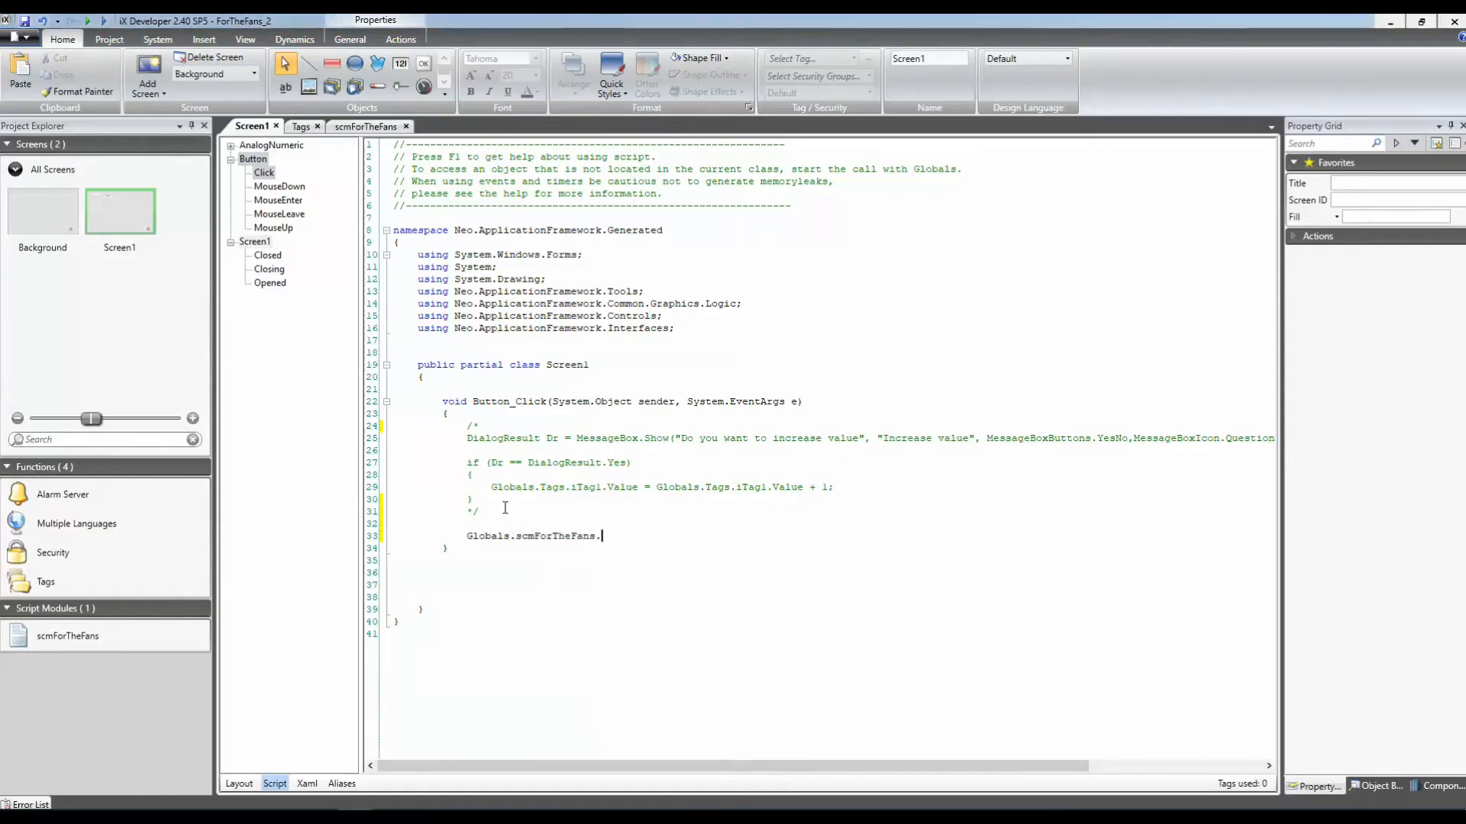
text(.Inc();)
Save and build the project with the module call, and run it in simulation.
click(25, 22)
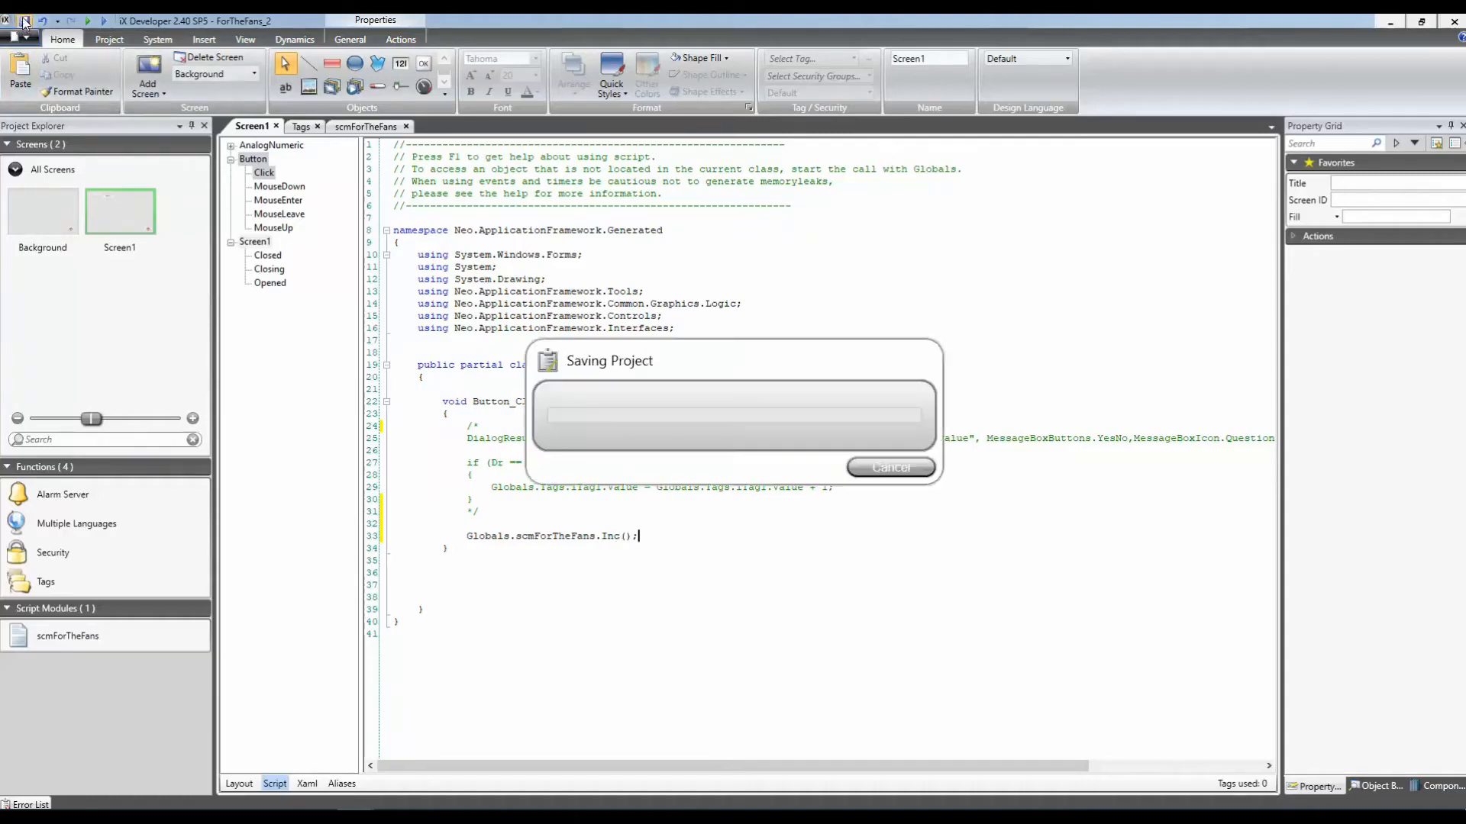
click(107, 42)
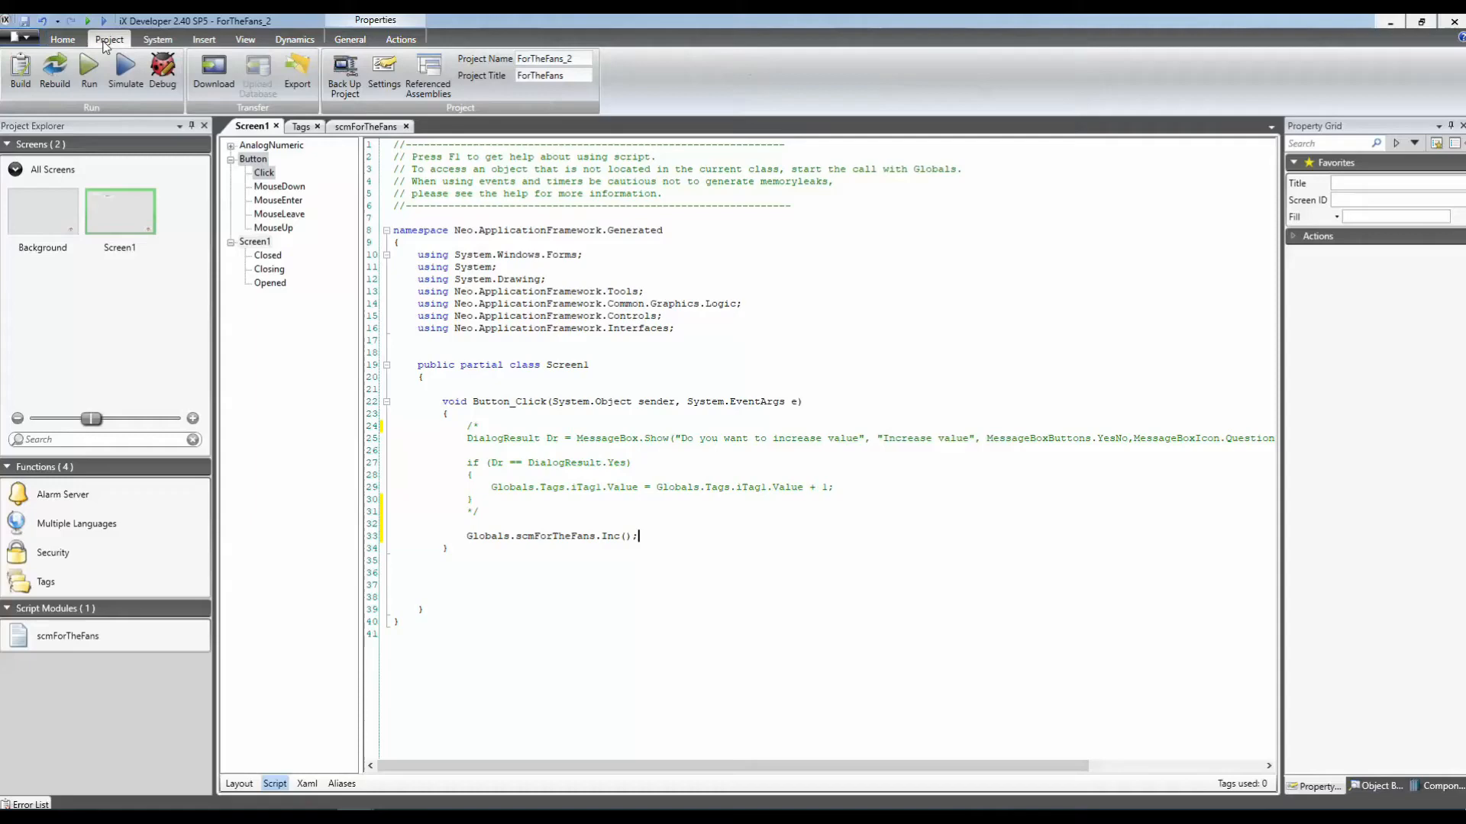
click(26, 70)
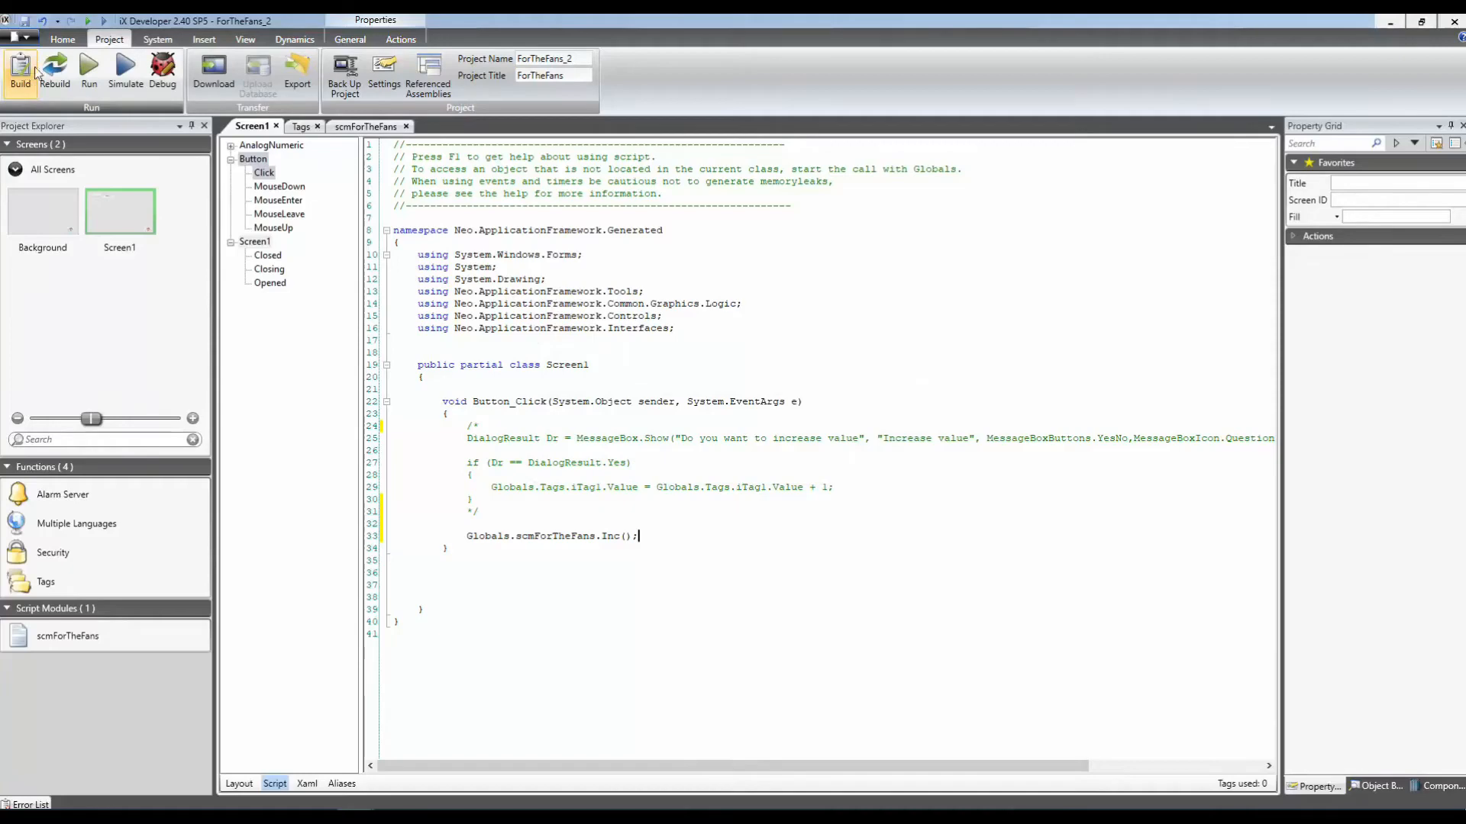
click(126, 70)
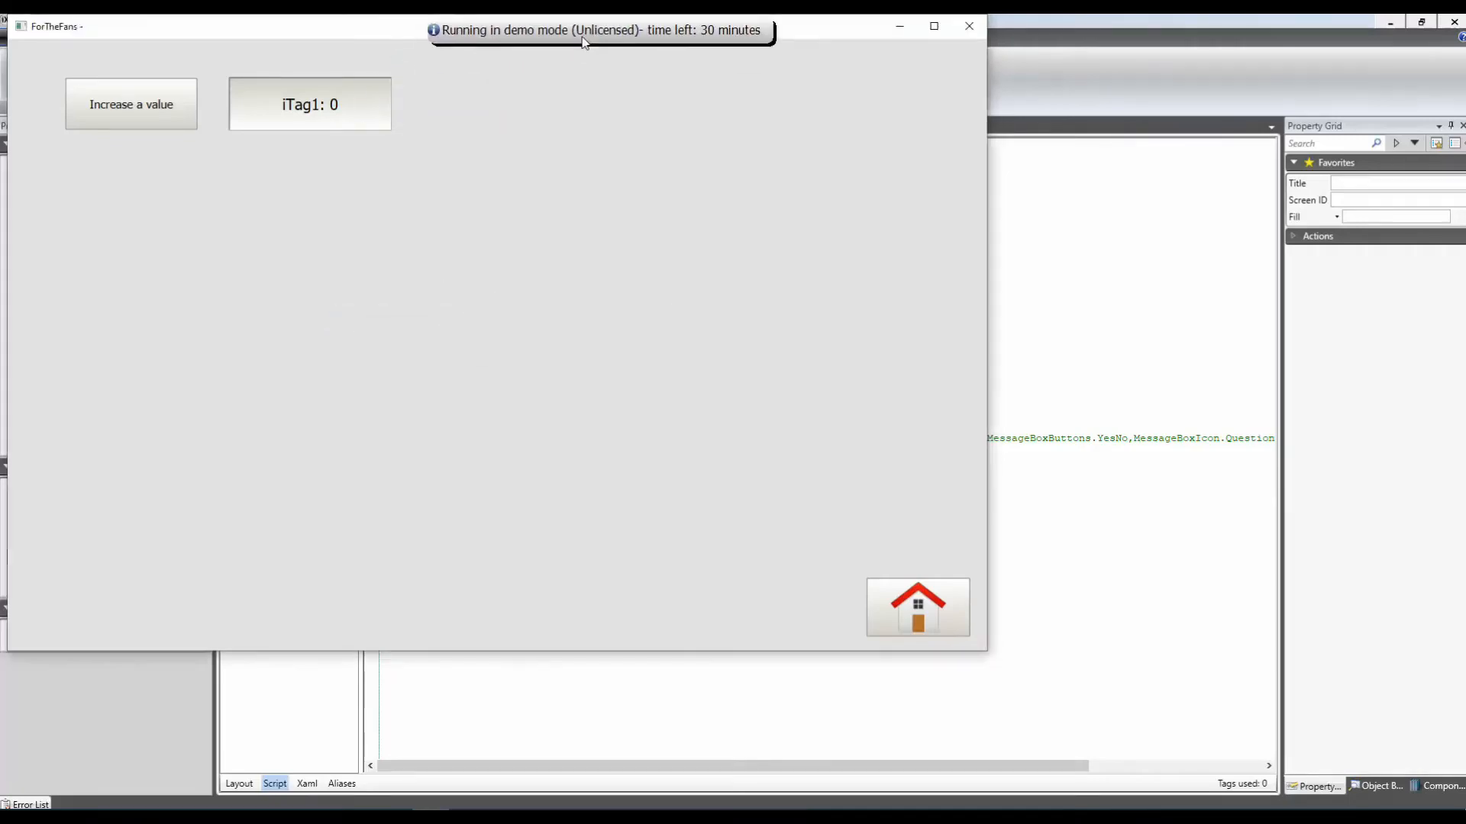
Test the Increase a value button, moving the confirmation near it and answering Yes, and close the simulation.
click(162, 120)
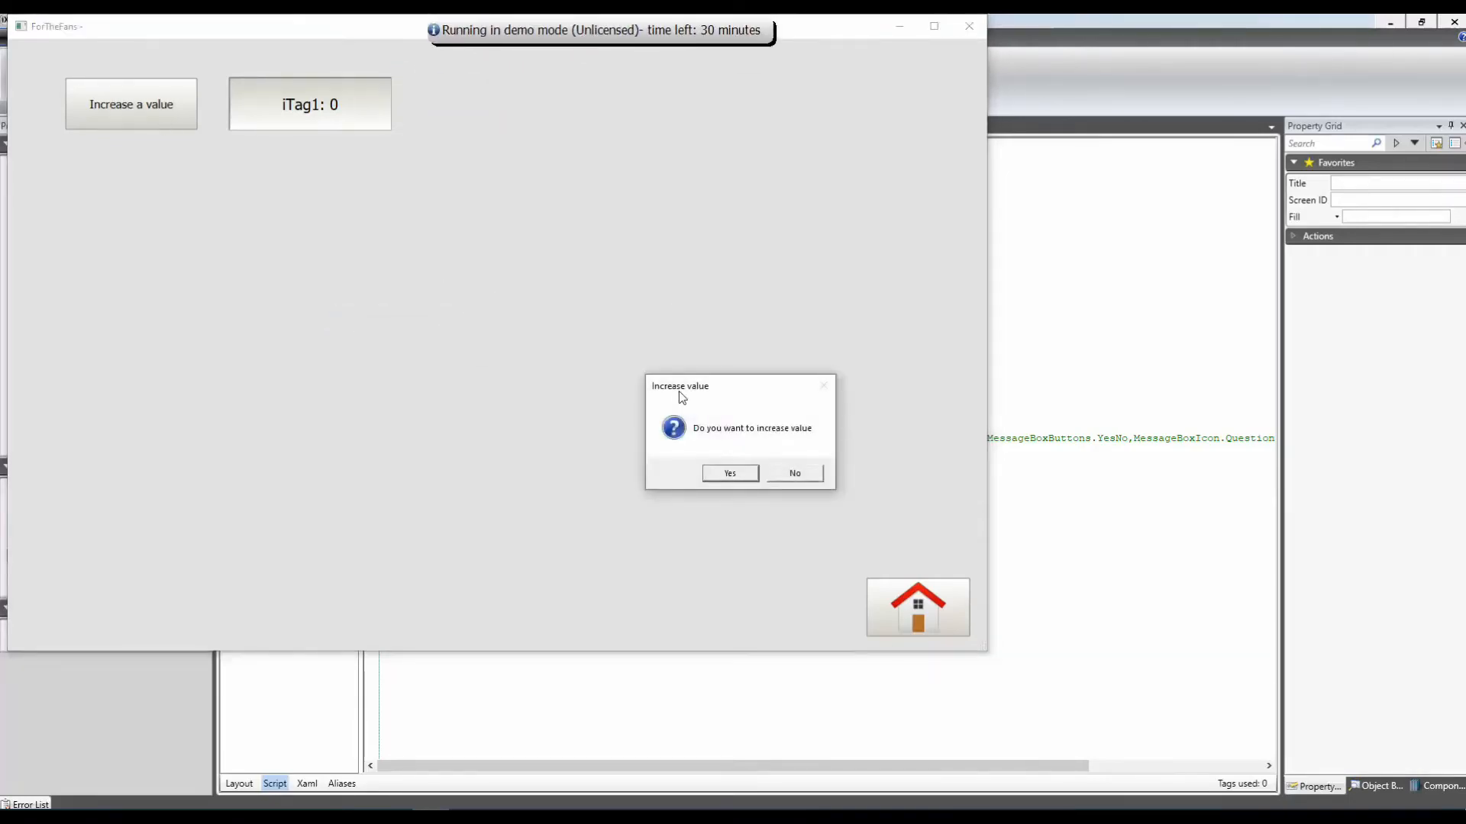
drag(697, 386, 266, 181)
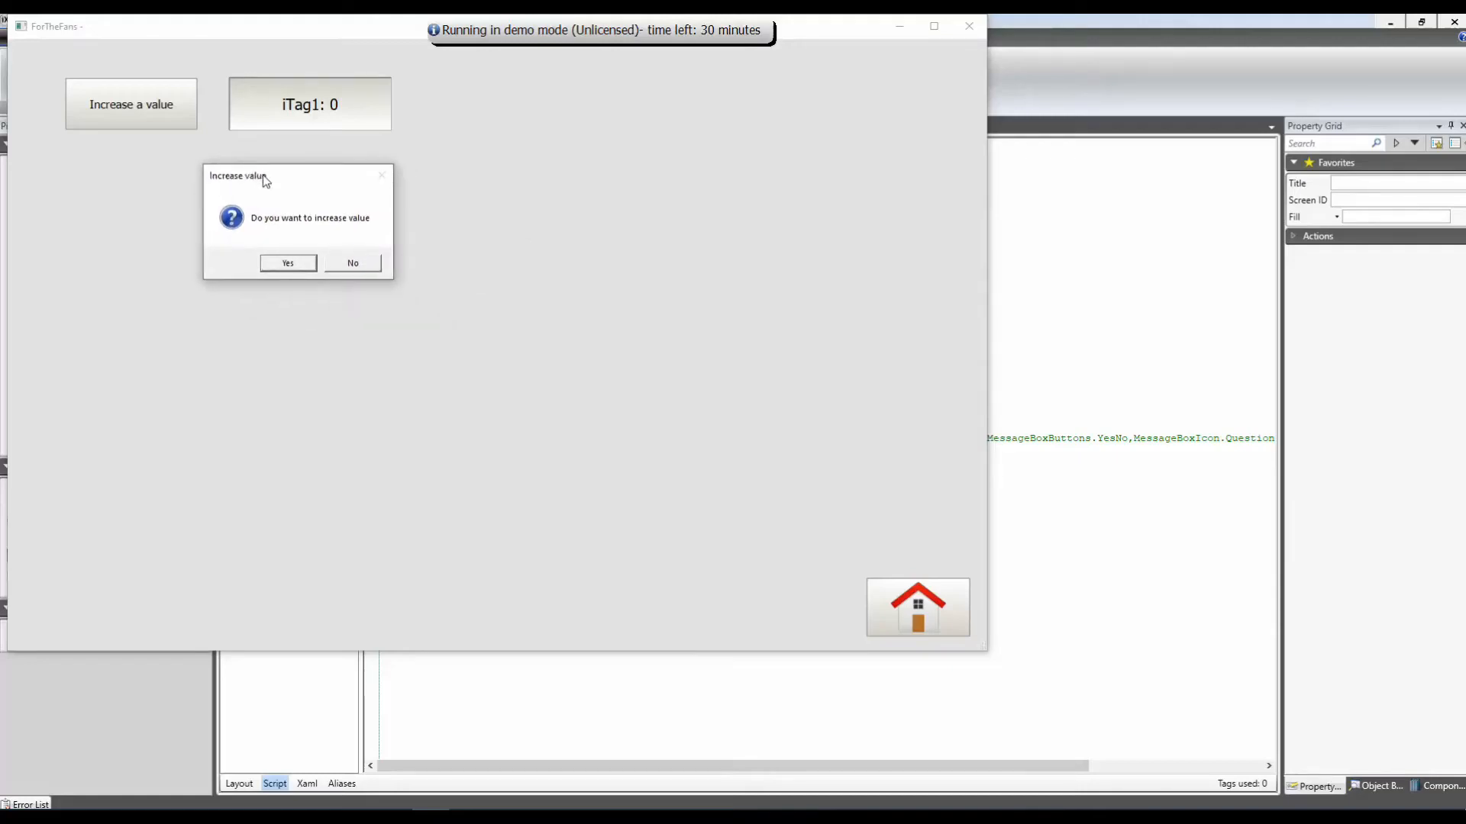
click(290, 263)
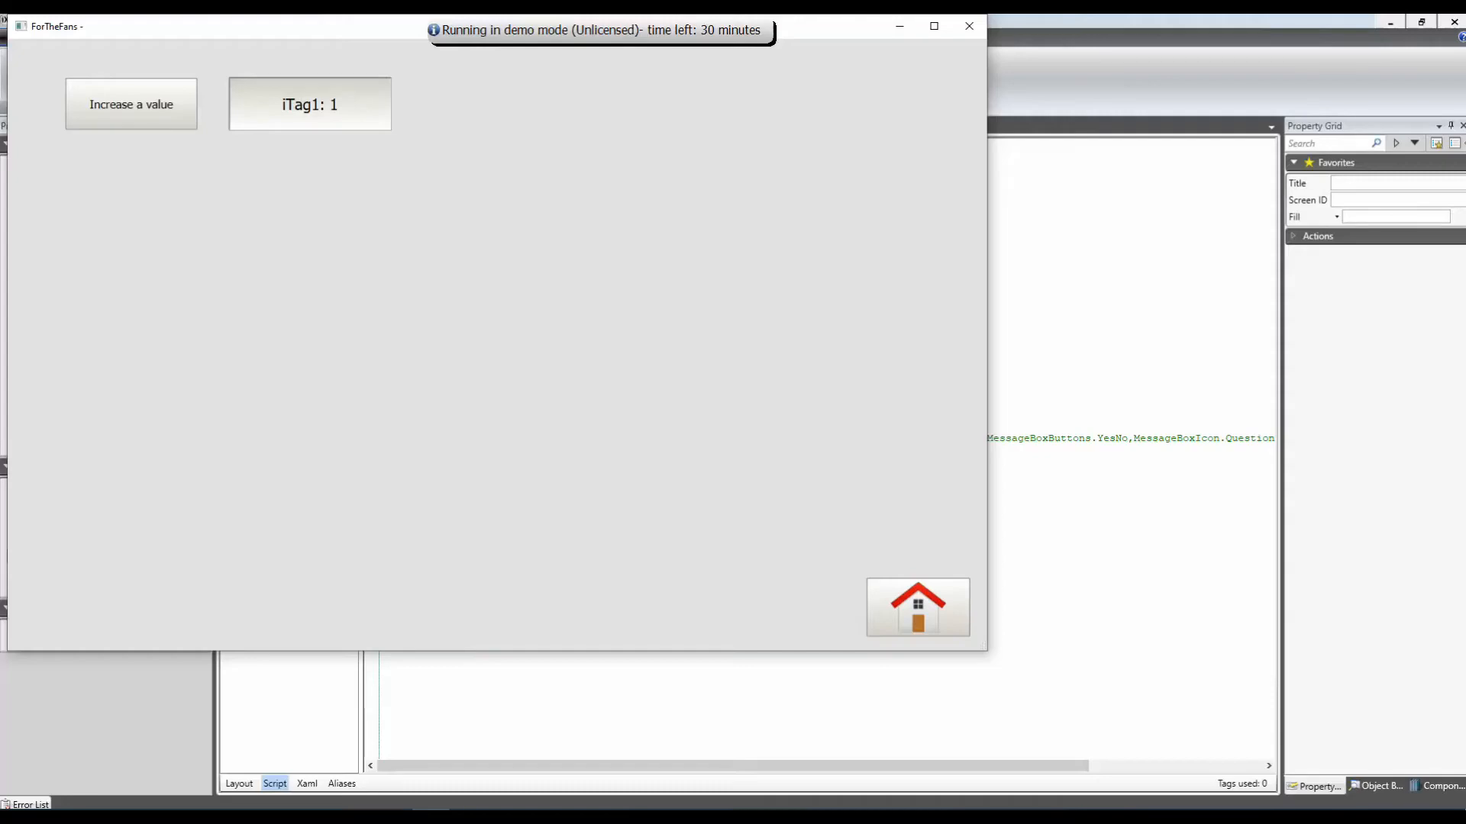
key(alt+F4)
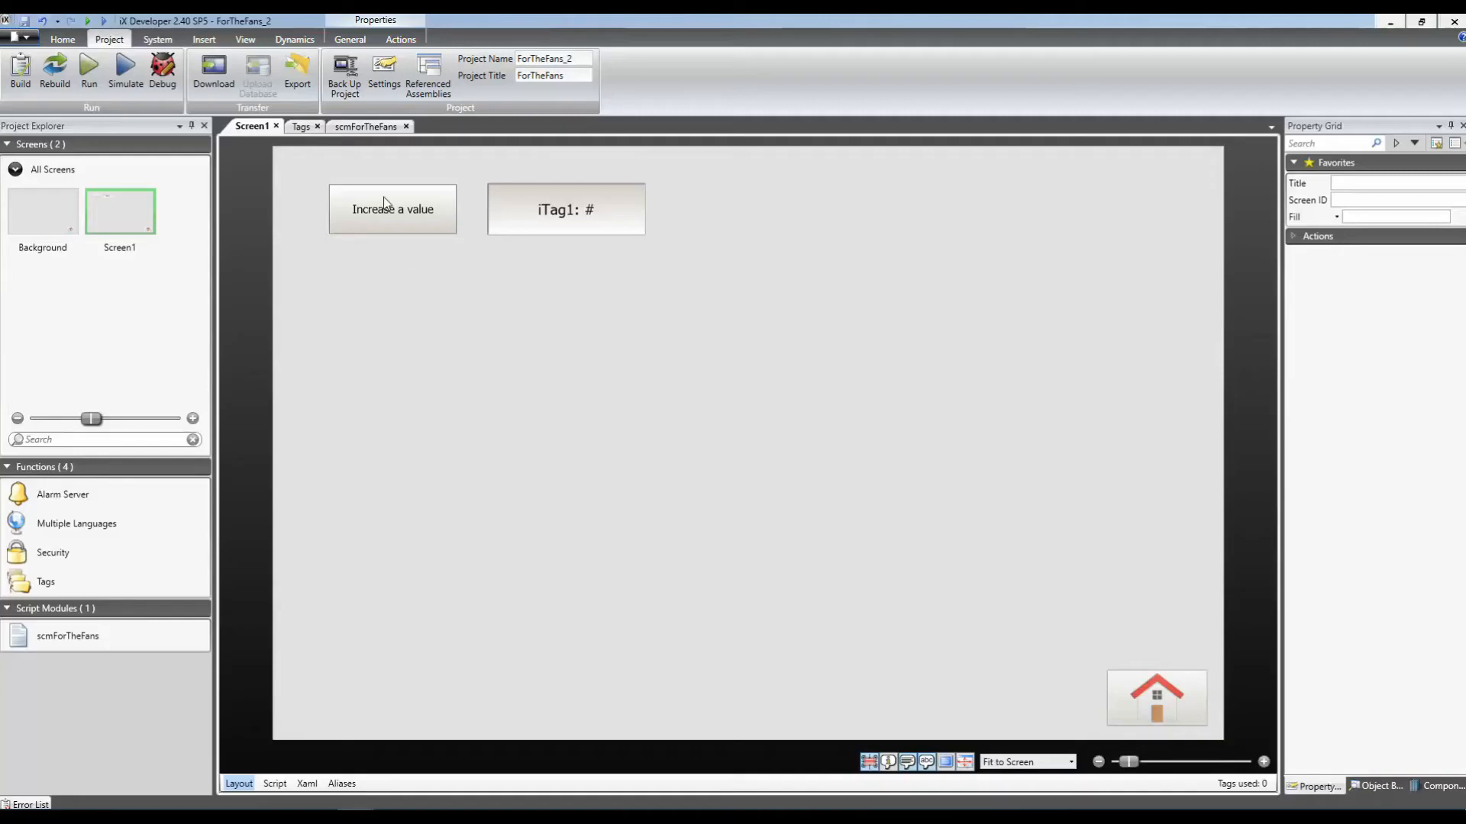
Duplicate the whole Inc() method below the original in the scmForTheFans script.
click(370, 128)
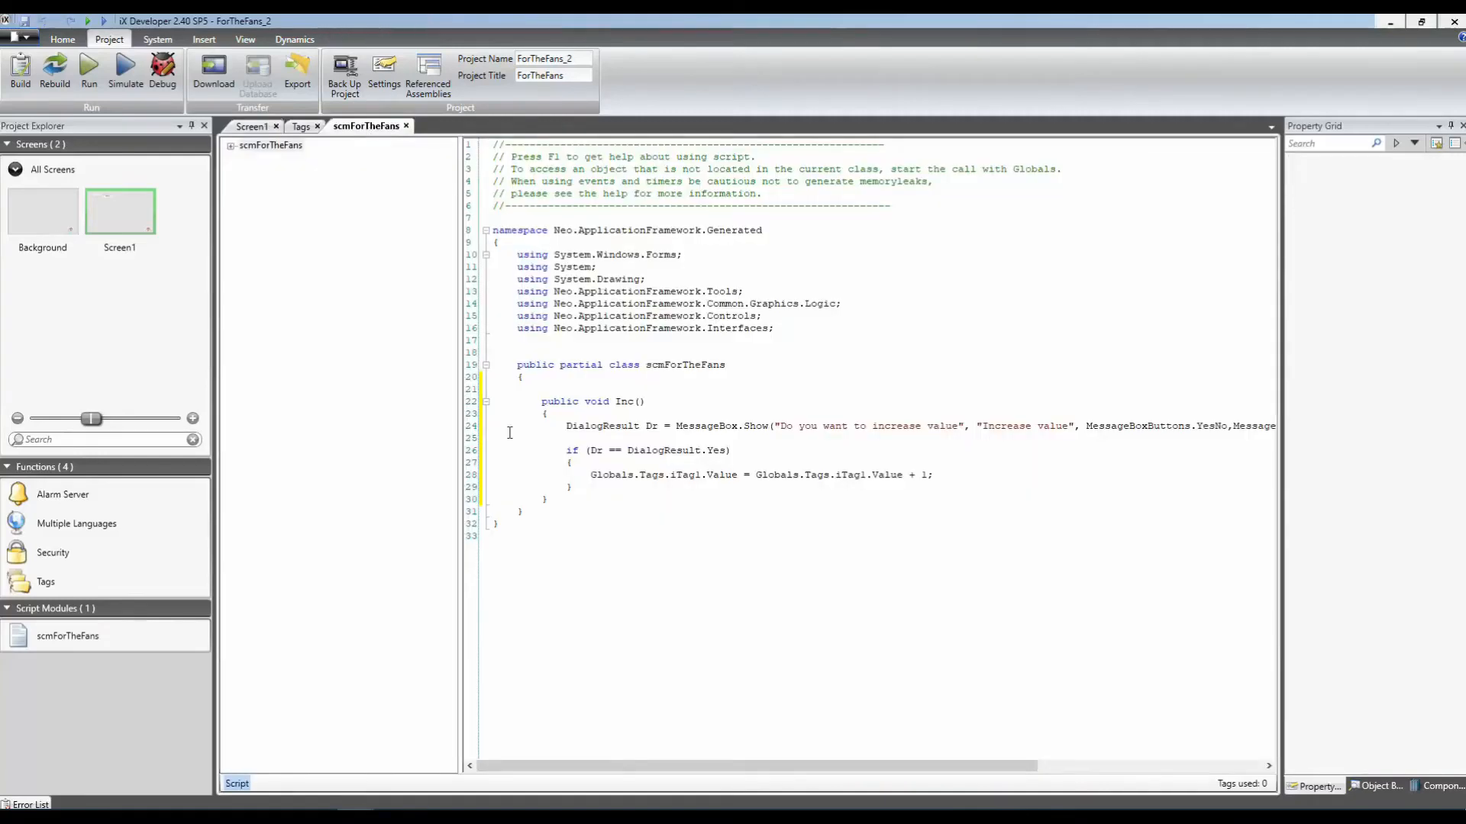
click(553, 499)
key(Return)
key(Return)
key(Tab)
drag(539, 401, 559, 500)
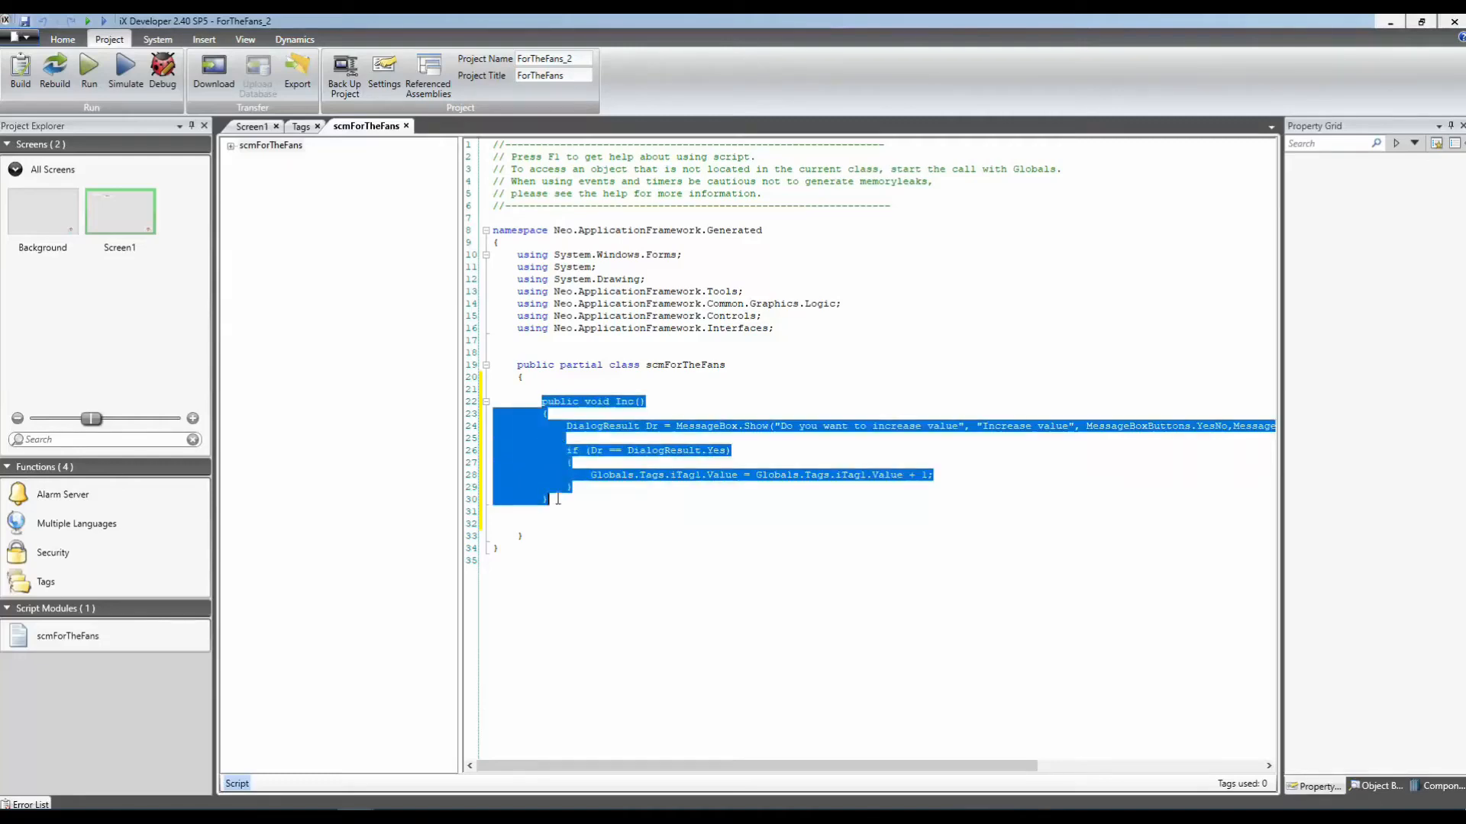
click(559, 502)
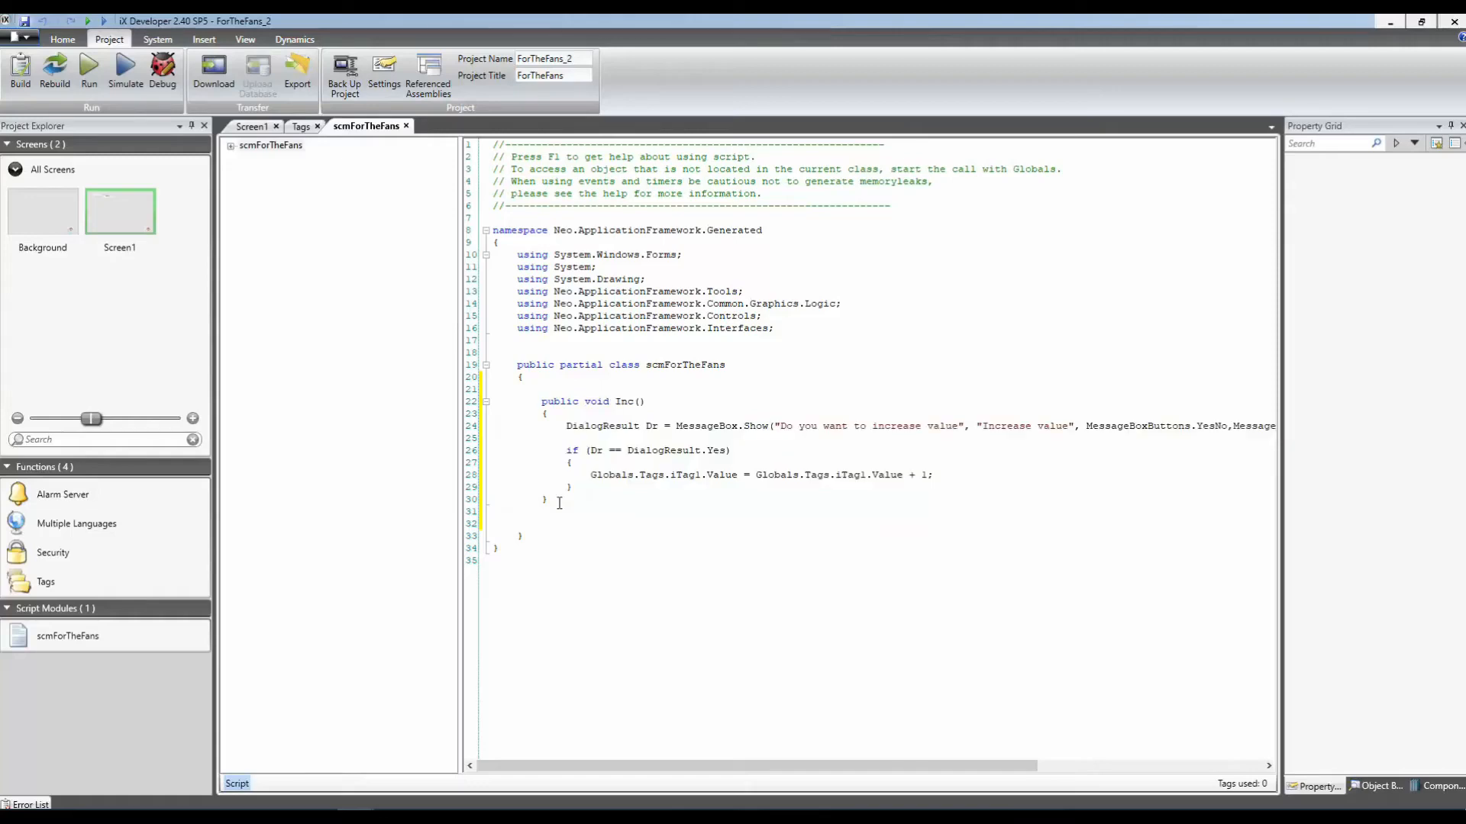
key(Return)
key(Return)
key(ctrl+v)
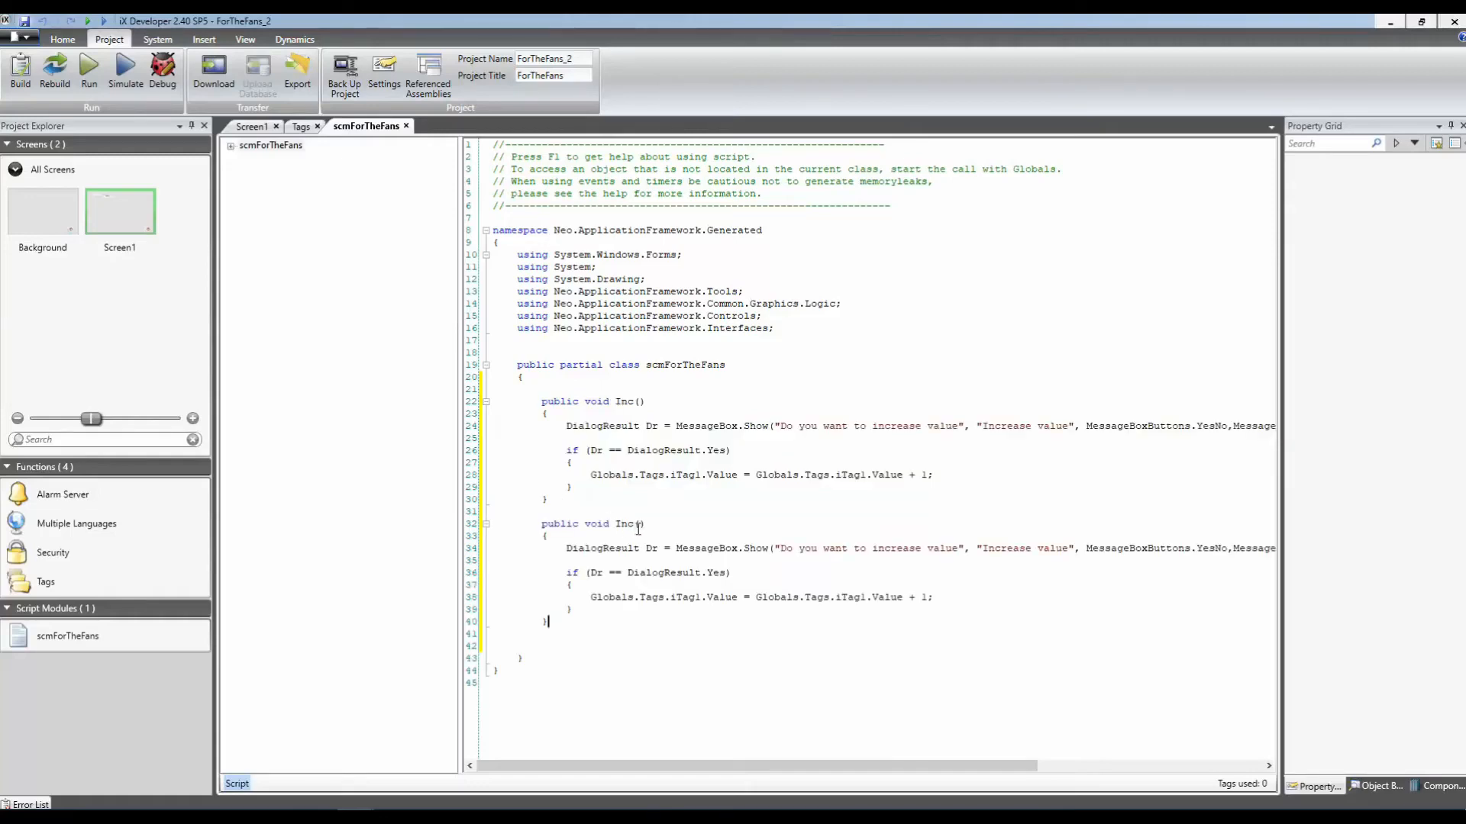
Give the second Inc method the parameter IScriptTag myTag and replace both Globals.Tags.iTag1 references in its increment line with myTag.
text(IScriptTag myTag)
click(675, 530)
text(t)
drag(701, 597, 591, 601)
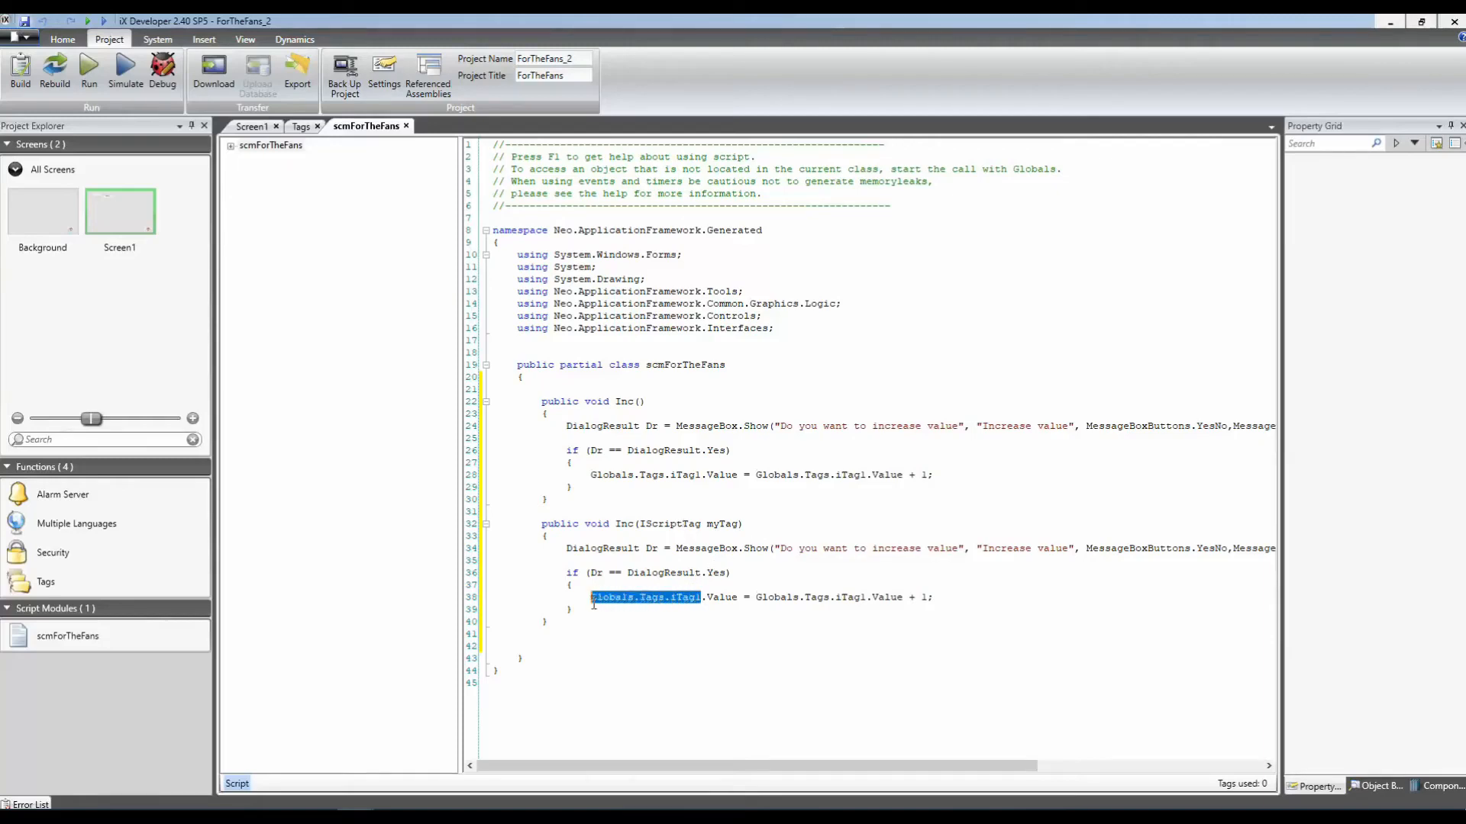
text(myTag)
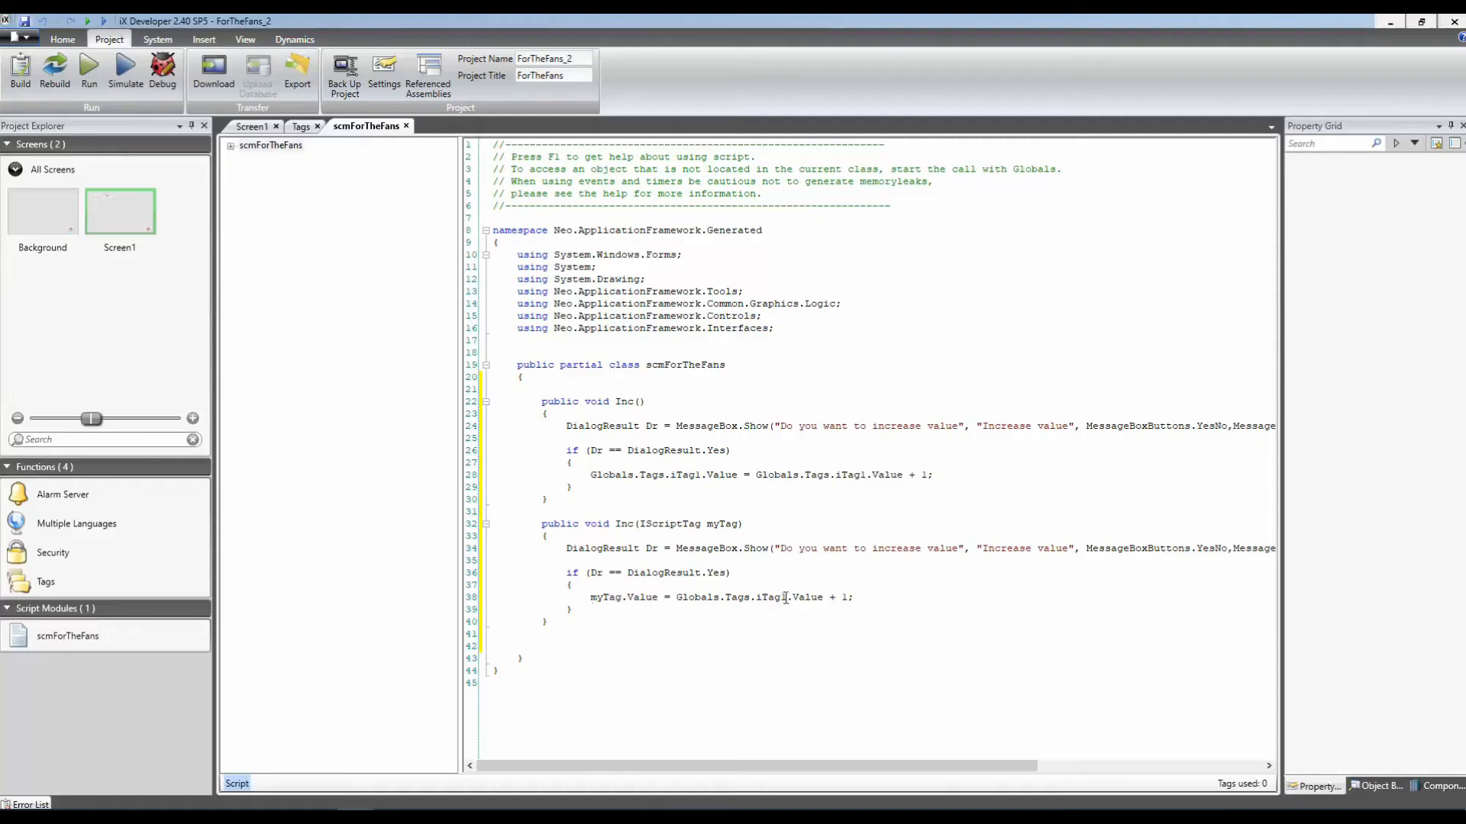
drag(787, 597, 677, 601)
text(myTag)
drag(640, 524, 739, 526)
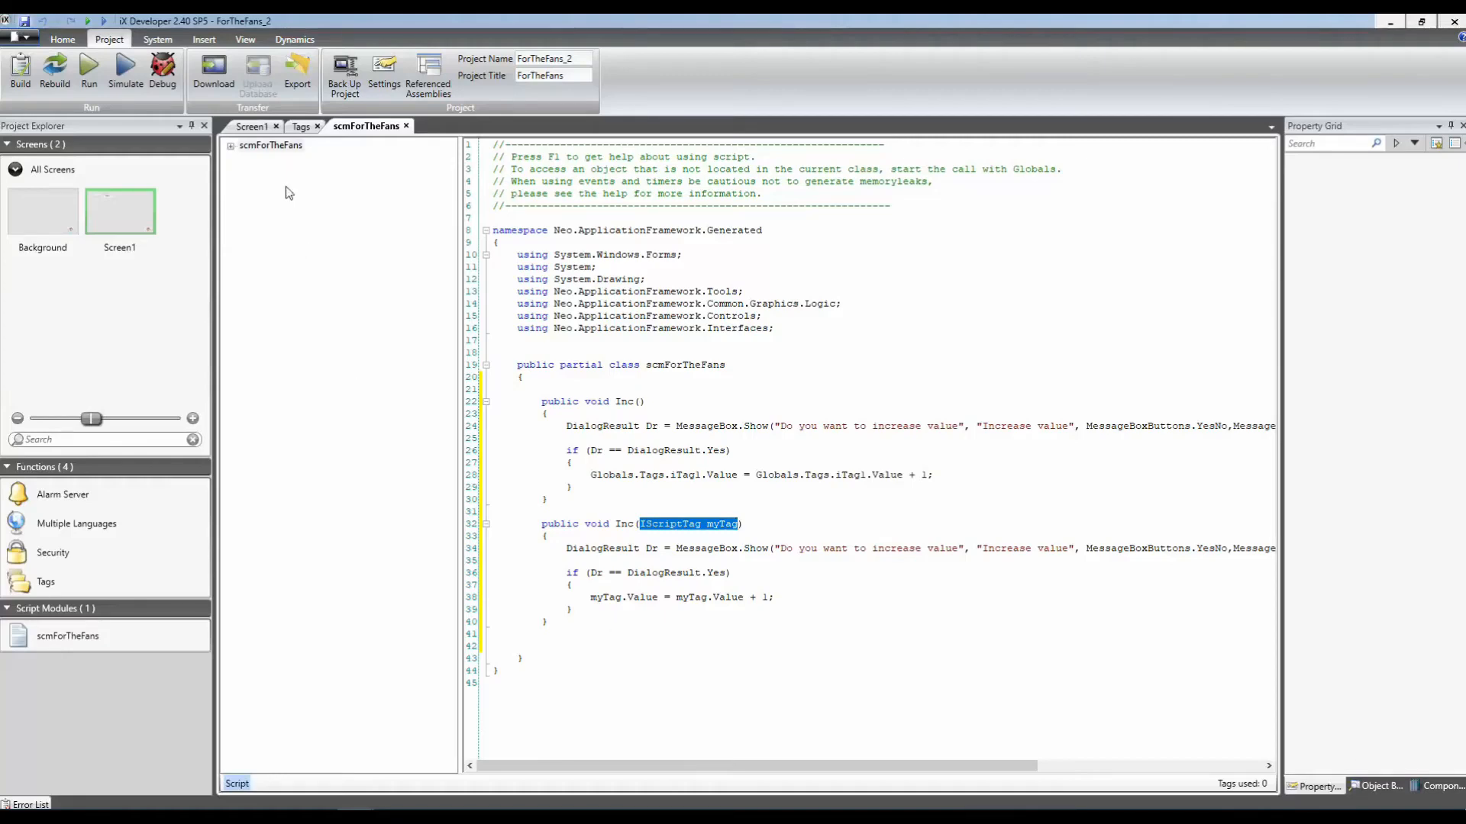
Duplicate the Increase a value button on Screen1 and place the copy directly below the original.
click(254, 127)
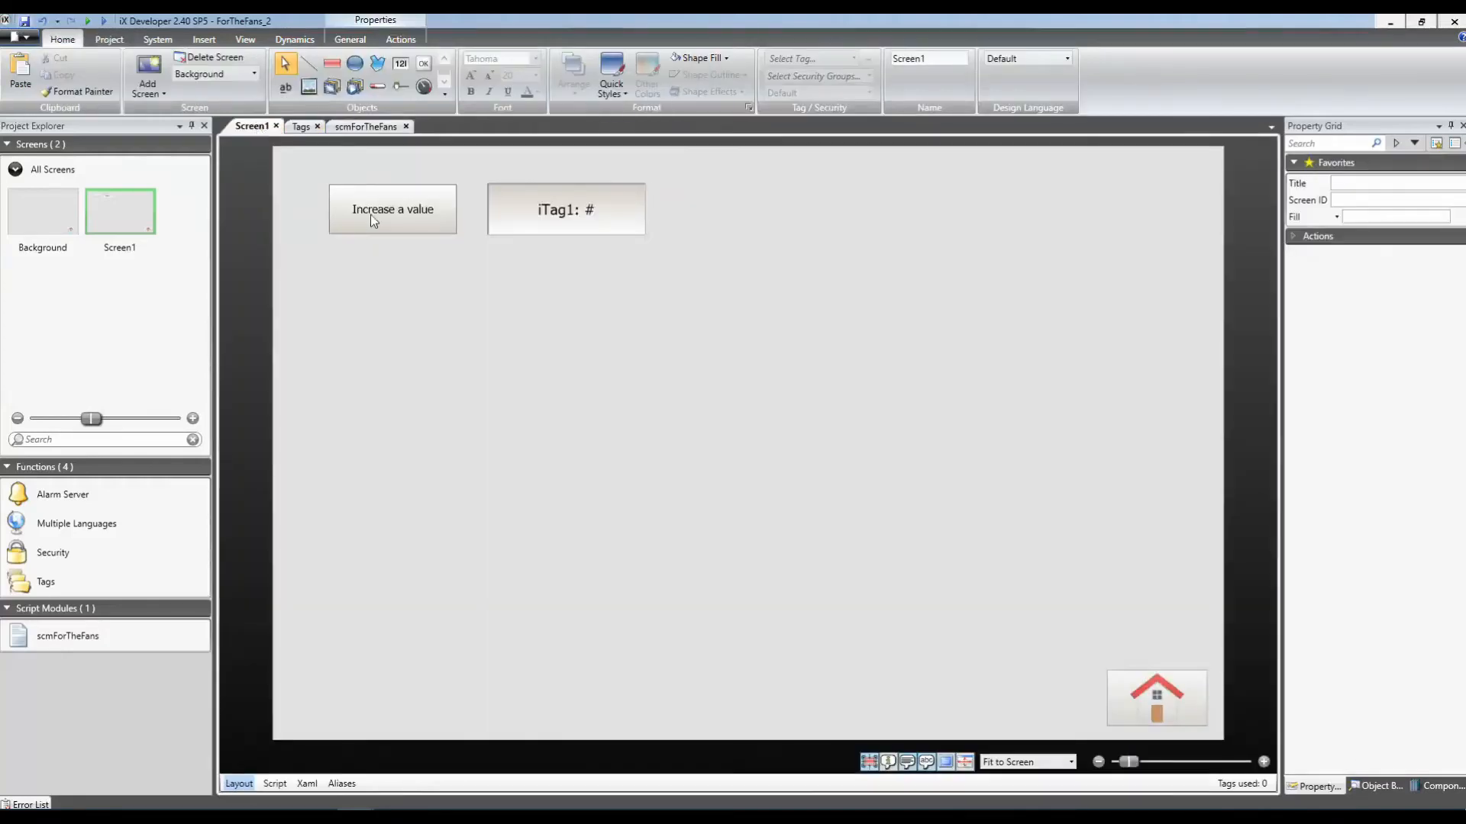
click(405, 223)
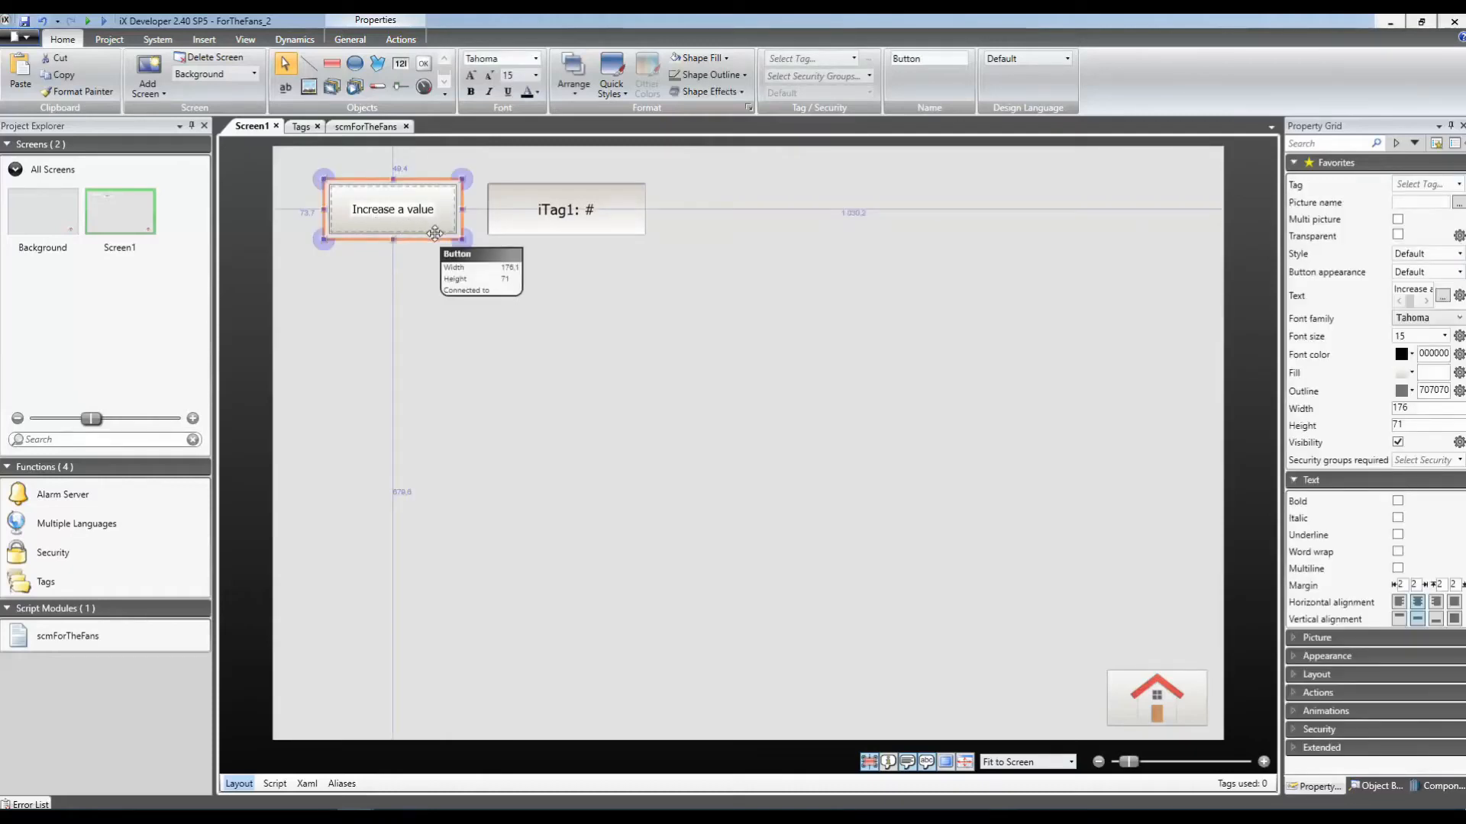
key(ctrl+v)
drag(448, 224, 439, 284)
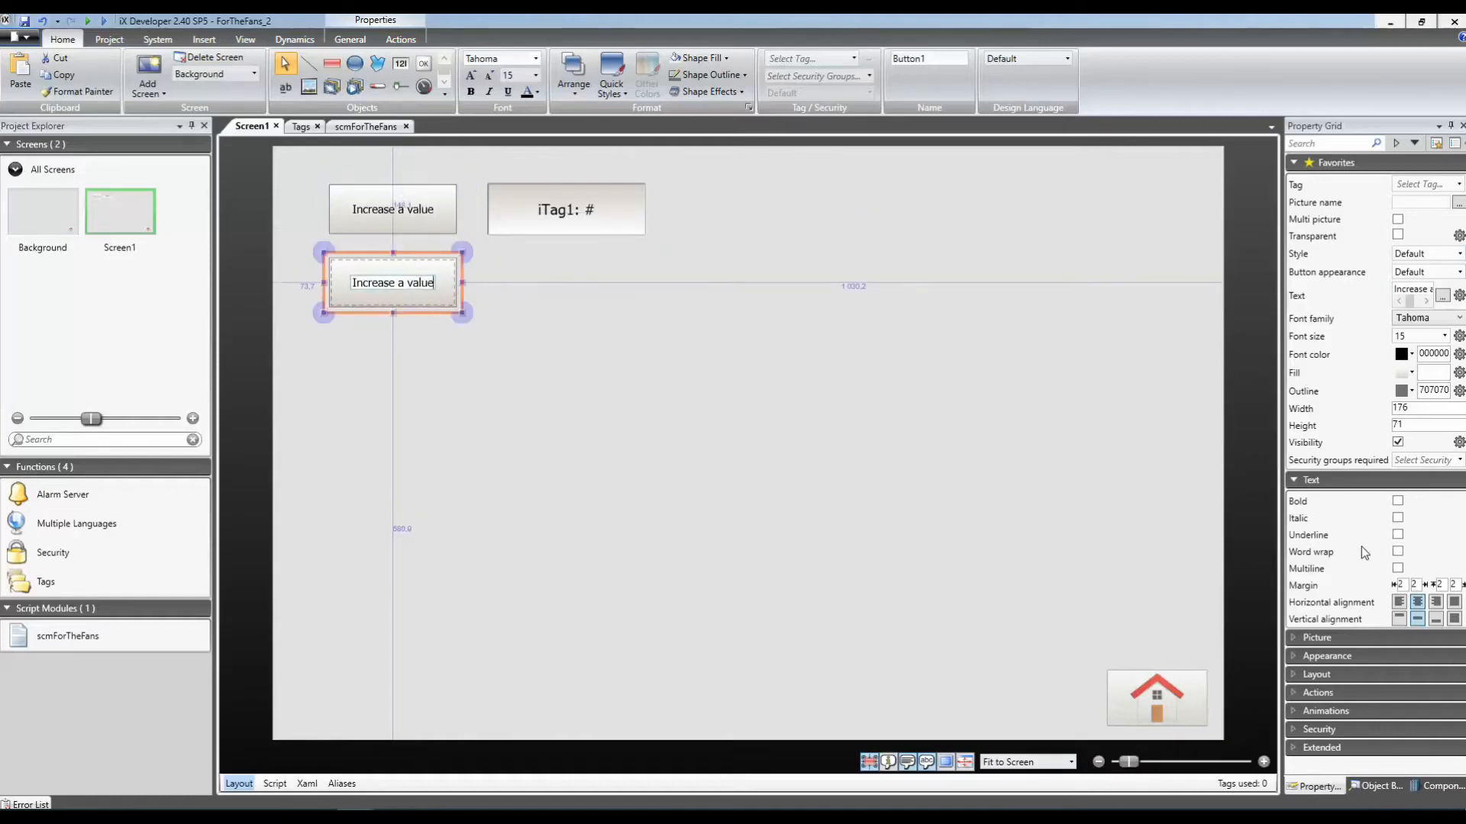
Enable Multiline text on the copied button and add a second label line reading "with IScriptTag".
click(1397, 568)
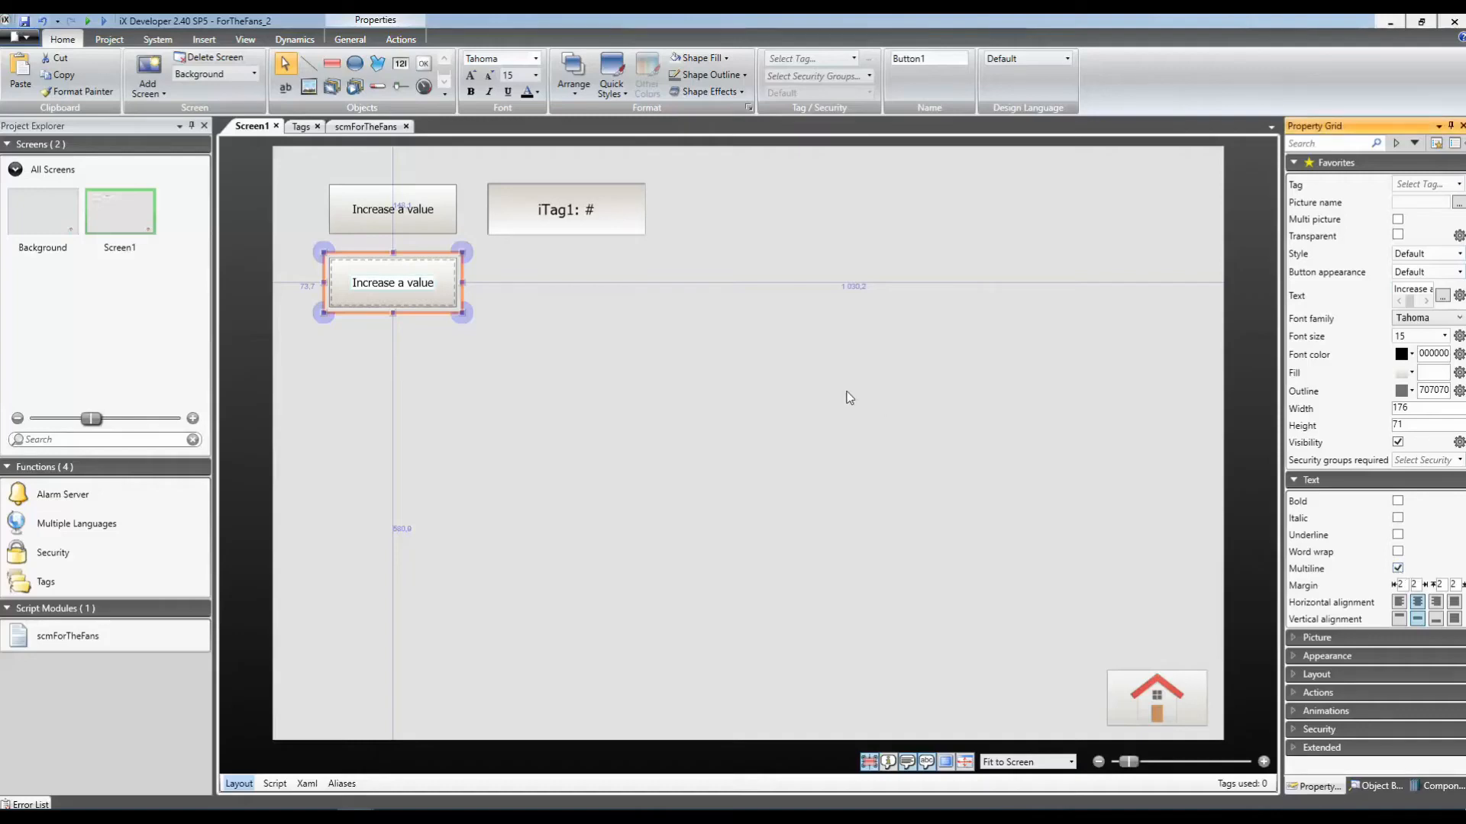
double_click(434, 283)
key(Return)
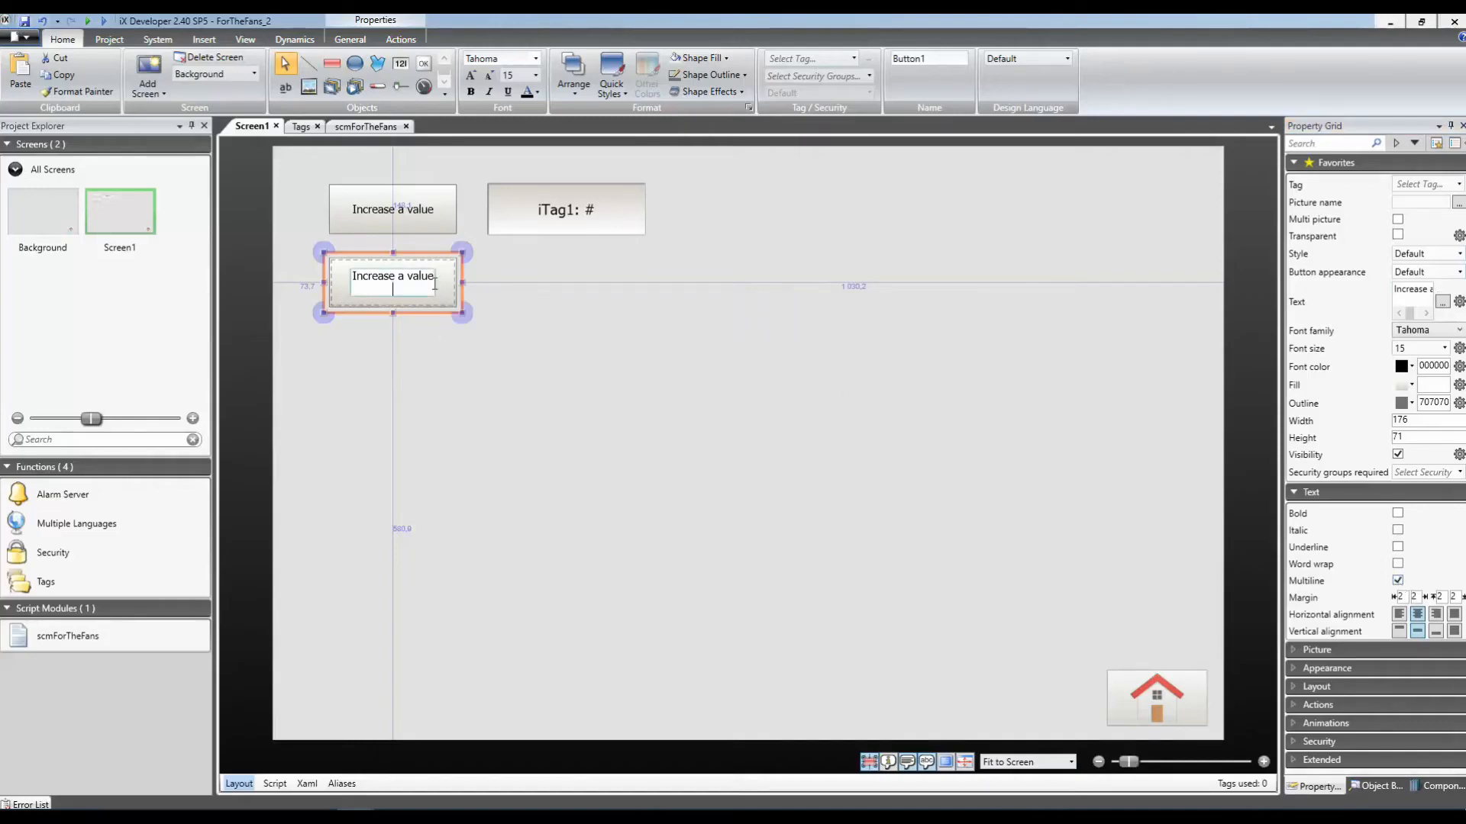
text(with IScriptTag)
click(510, 350)
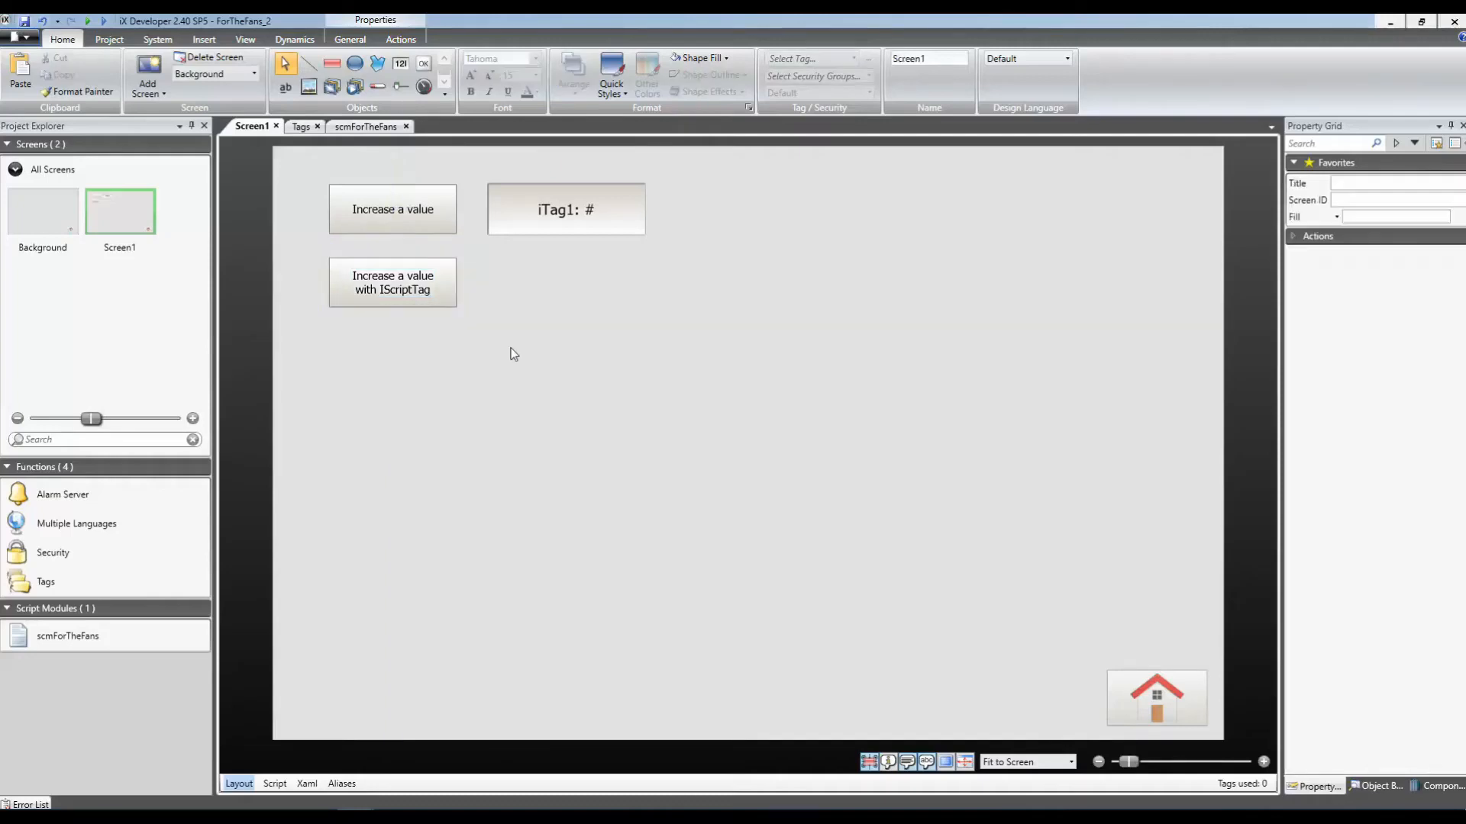
Make the IScriptTag button run scmForTheFans' Inc method with the IScriptTag parameter on its Click event, passing iTag2 as myTag.
click(445, 300)
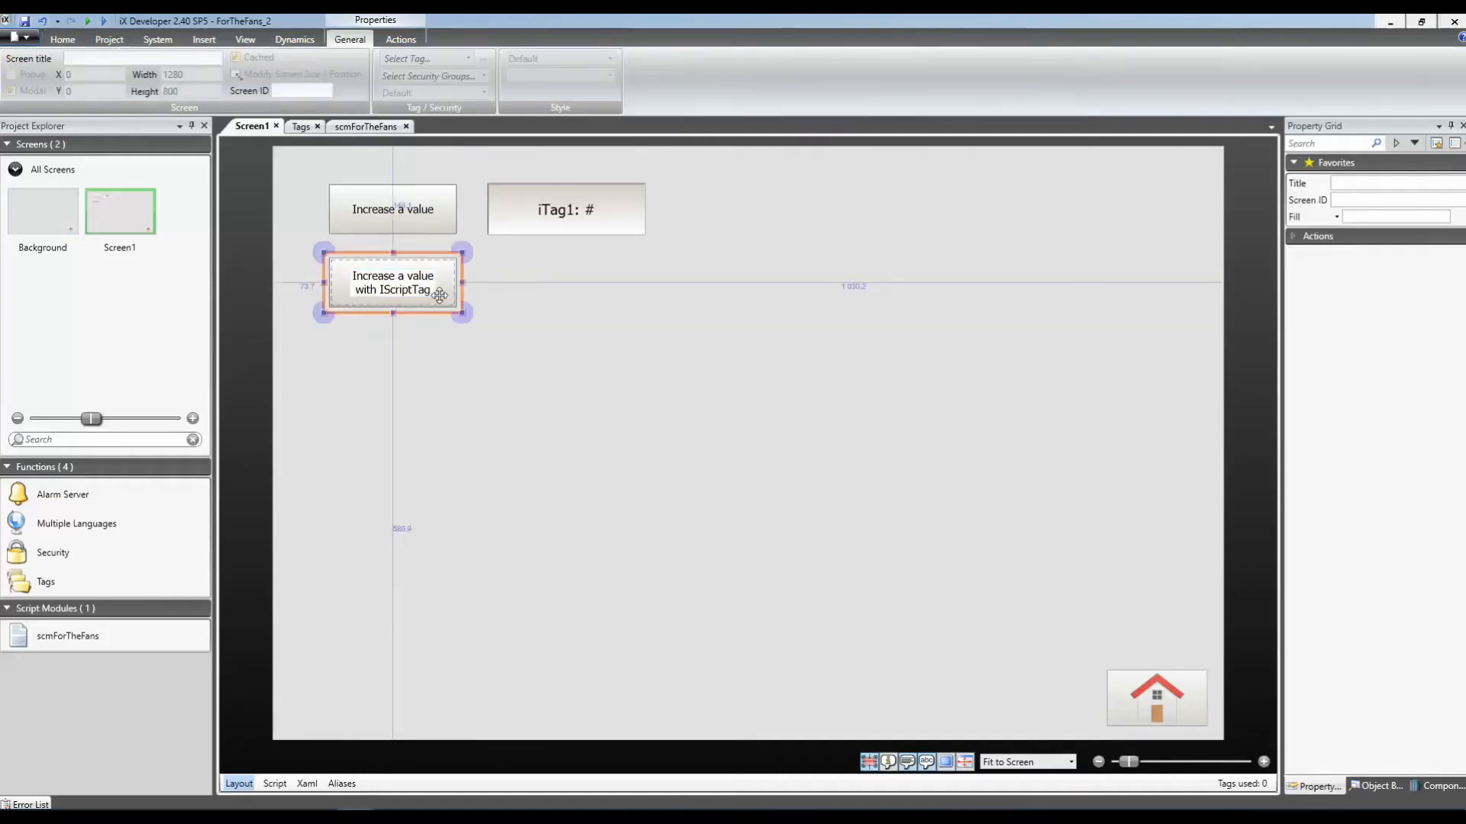
click(403, 43)
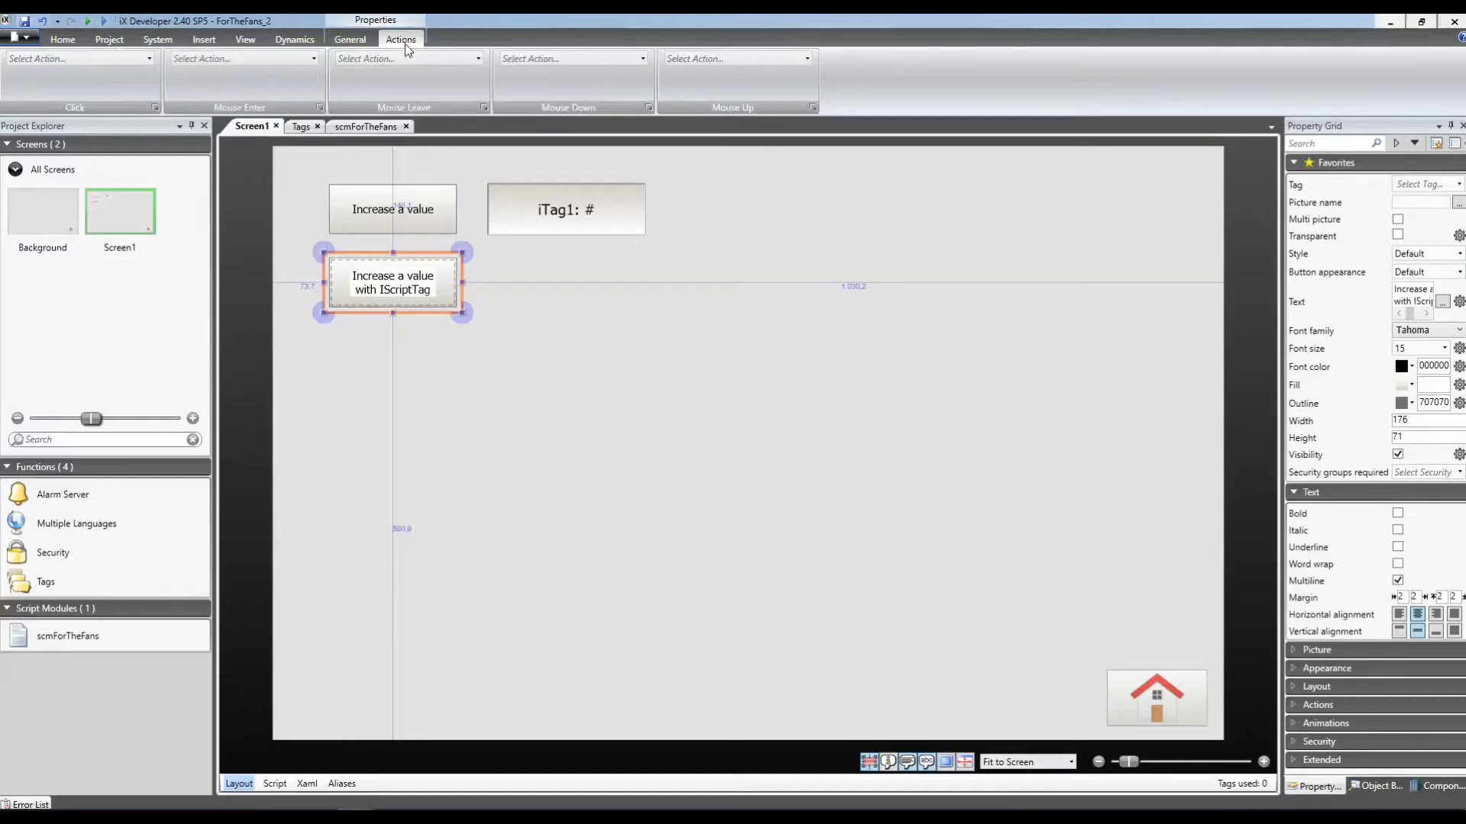
click(149, 59)
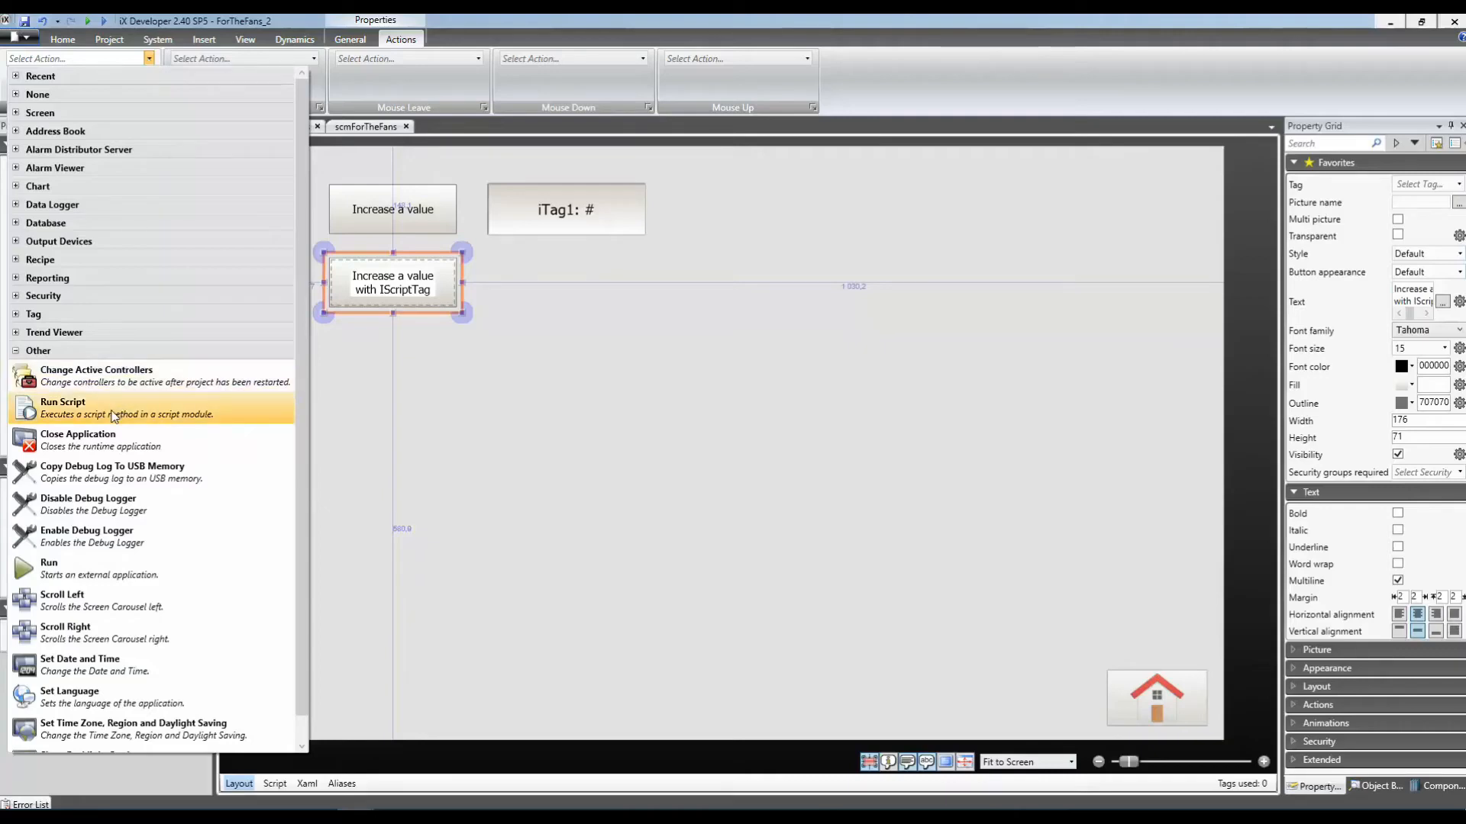
click(113, 416)
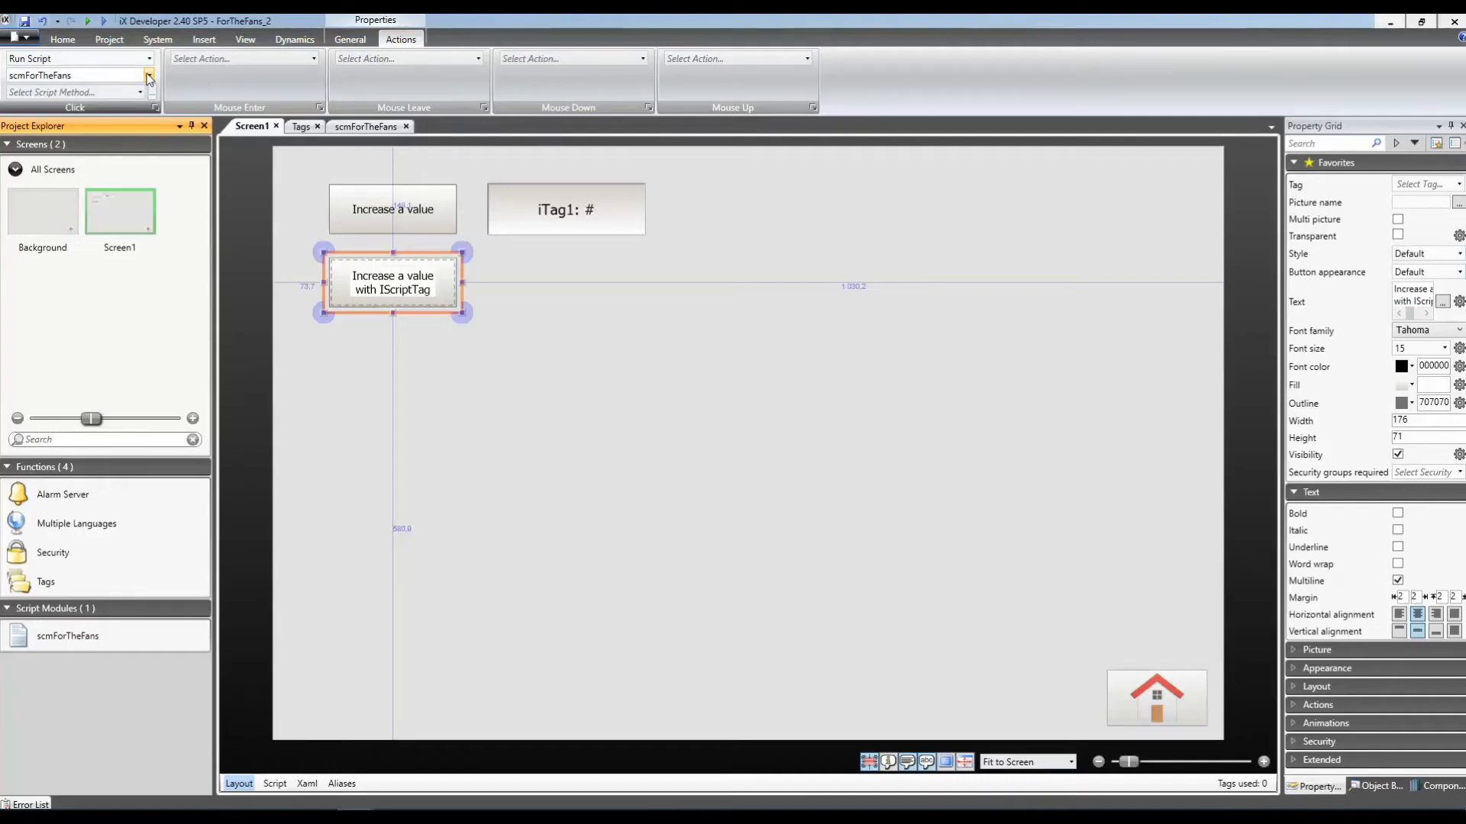
click(140, 92)
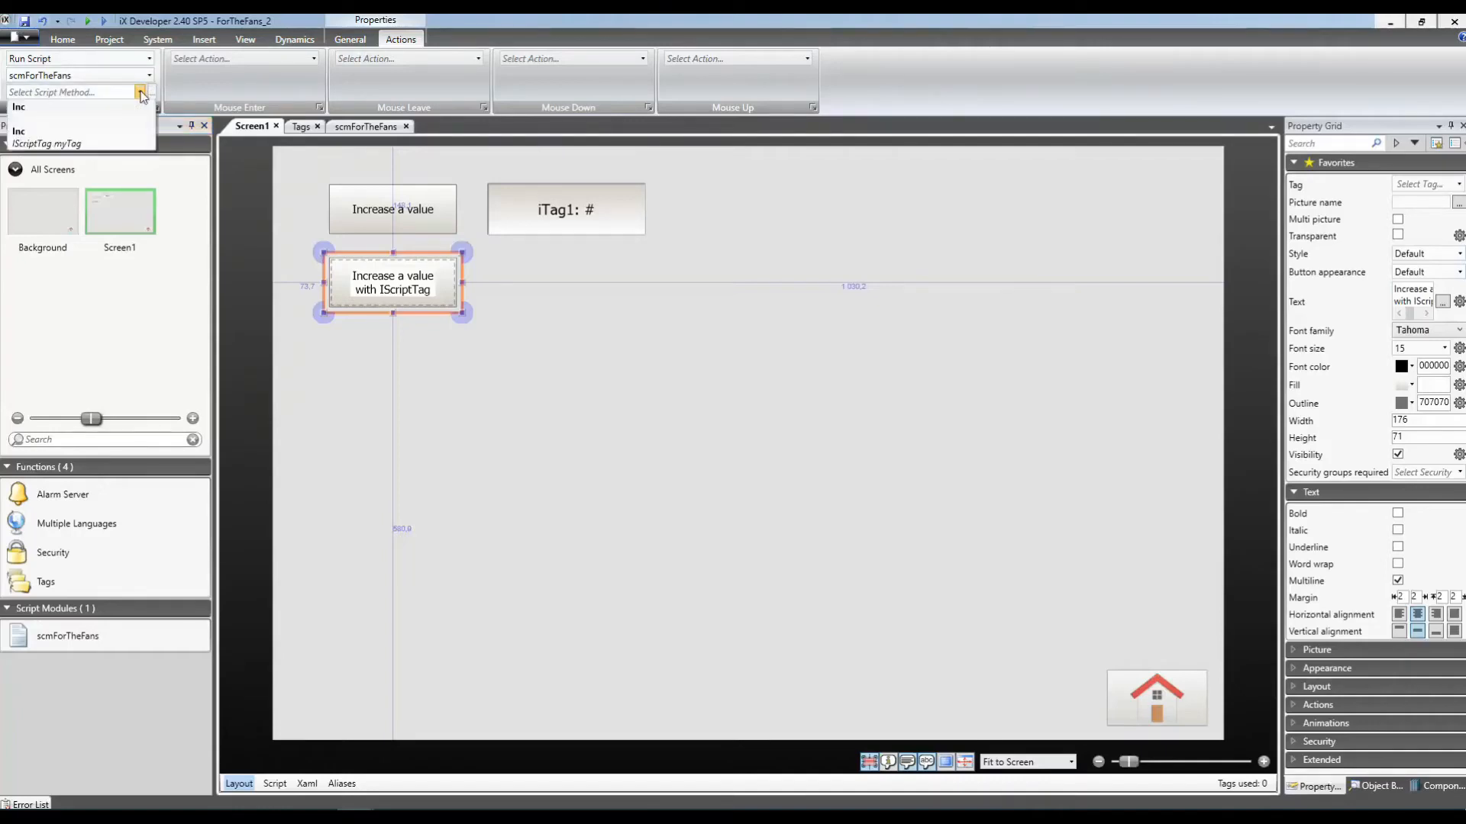
click(67, 144)
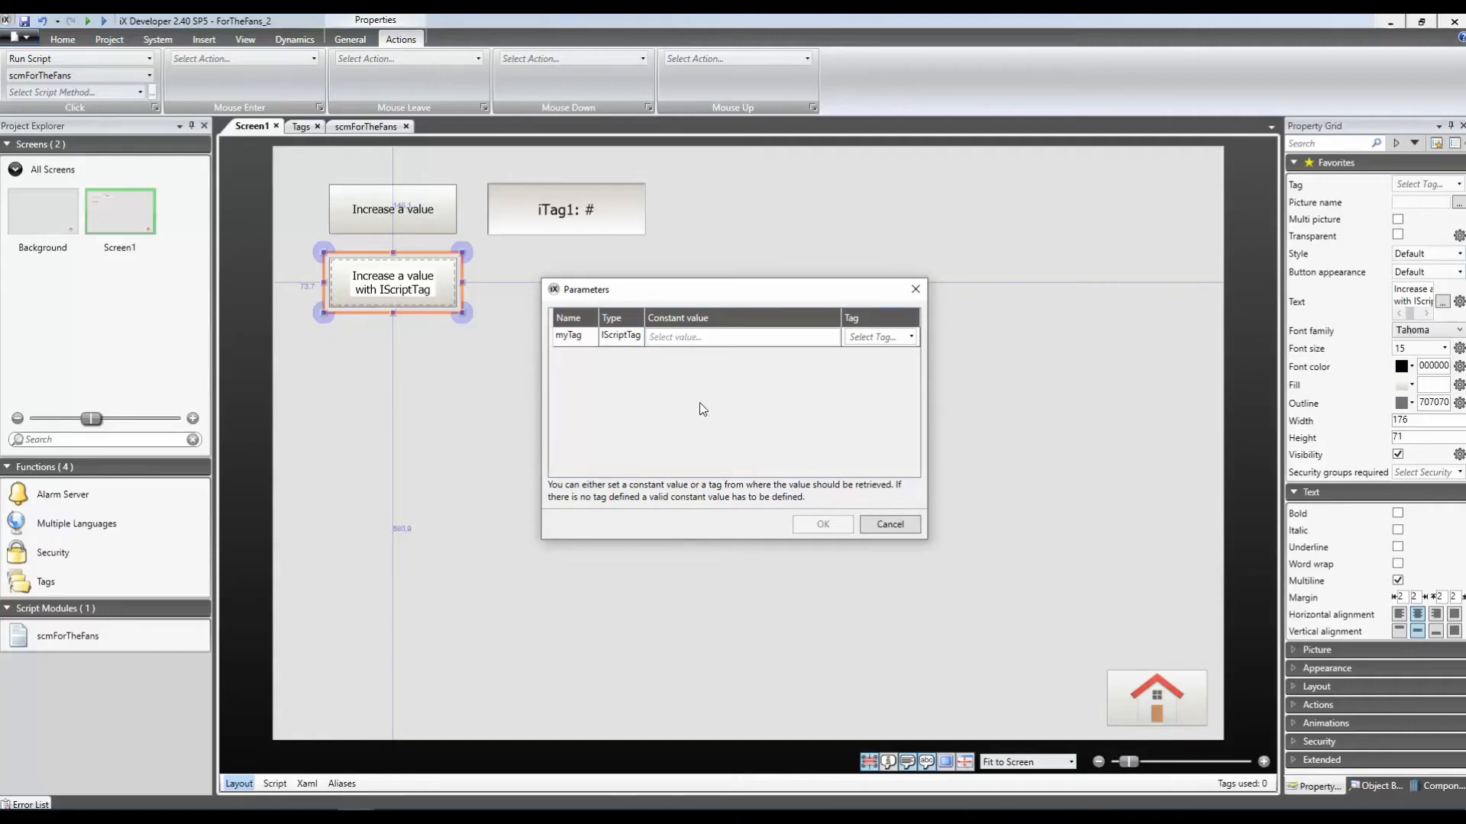
click(910, 337)
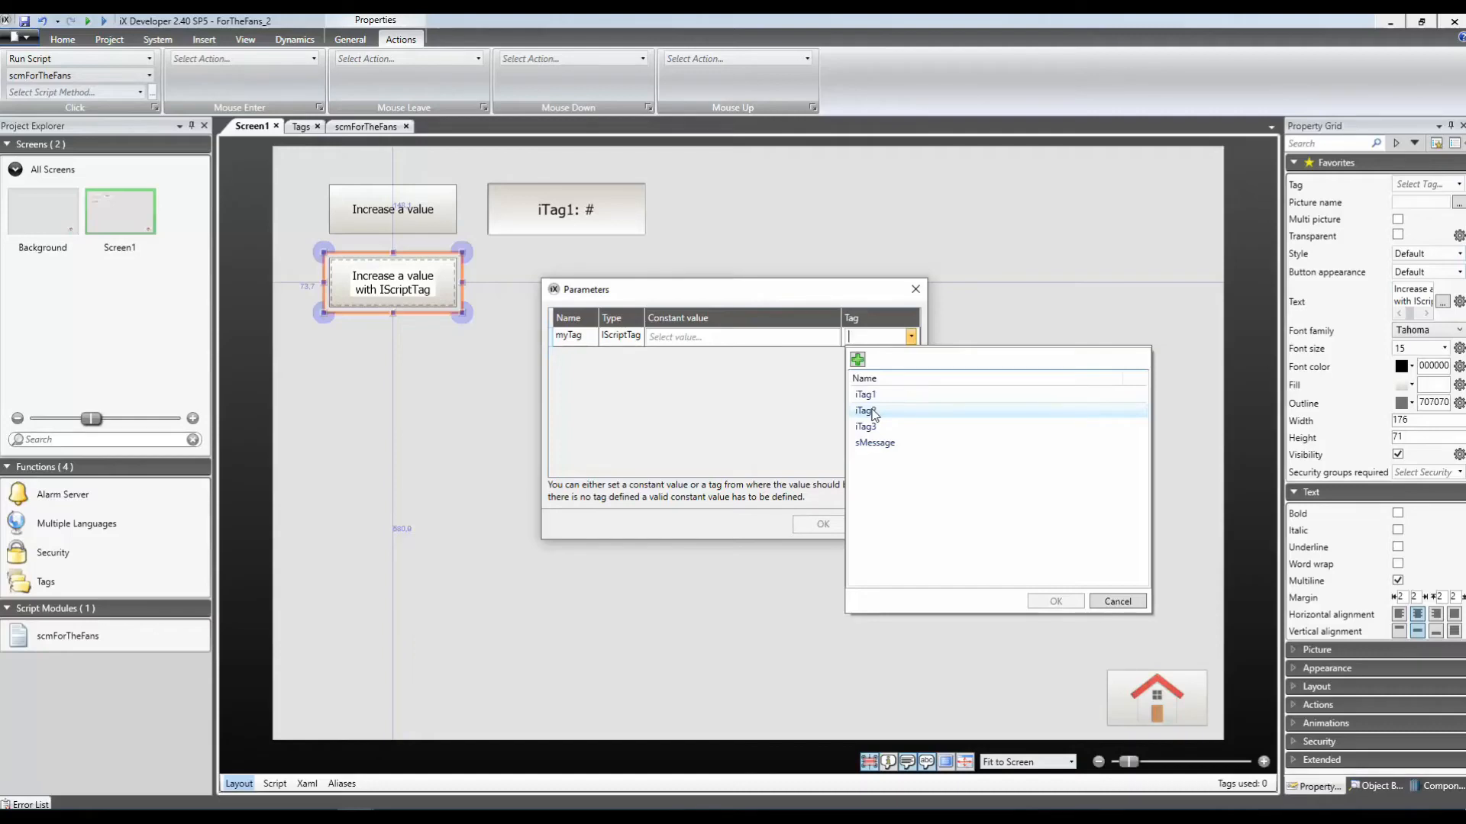
click(874, 413)
click(836, 525)
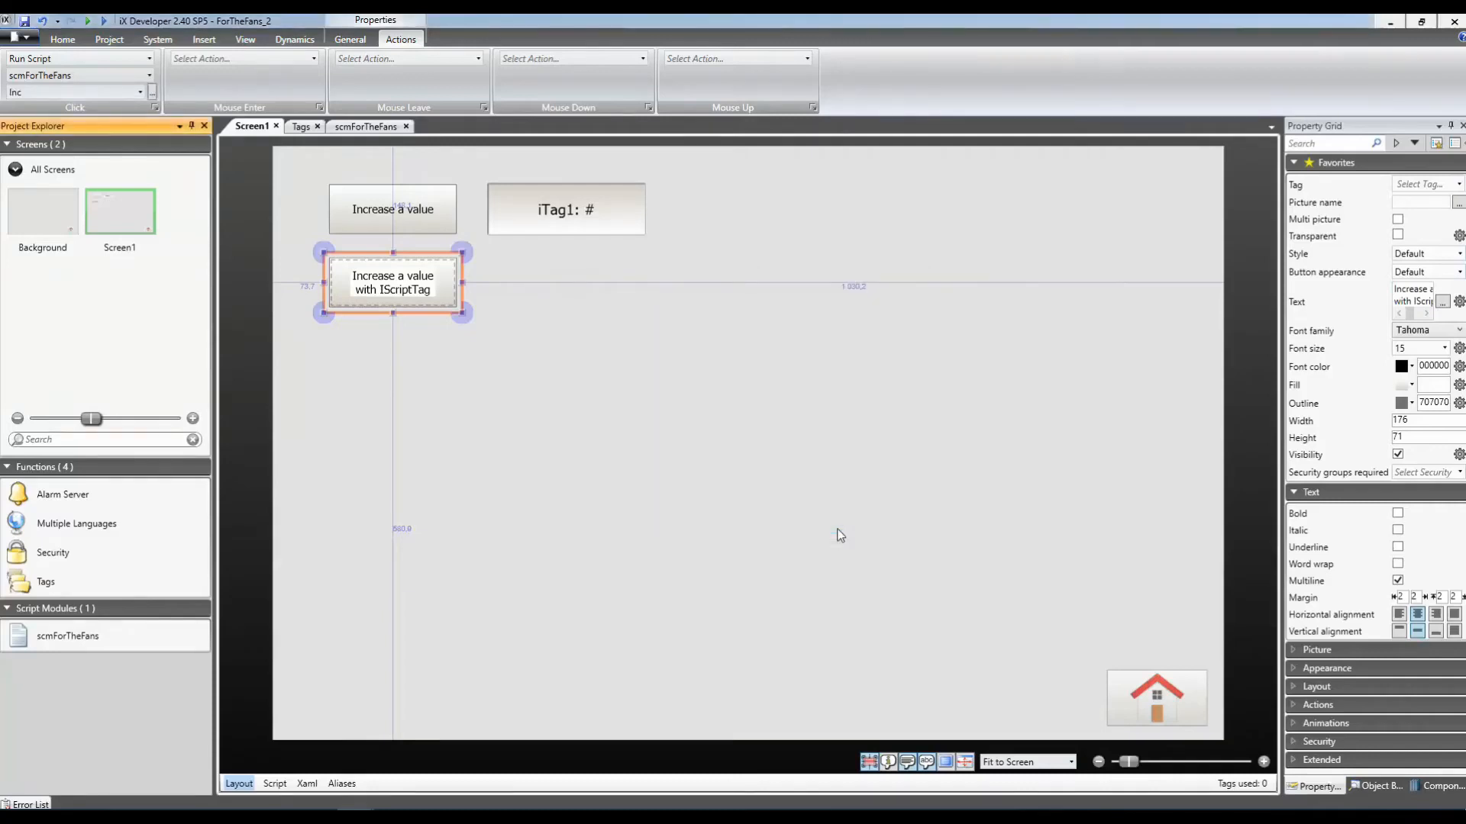
Duplicate the iTag1 numeric display beside the IScriptTag button and connect the copy to iTag2, keeping the Integer format.
click(616, 218)
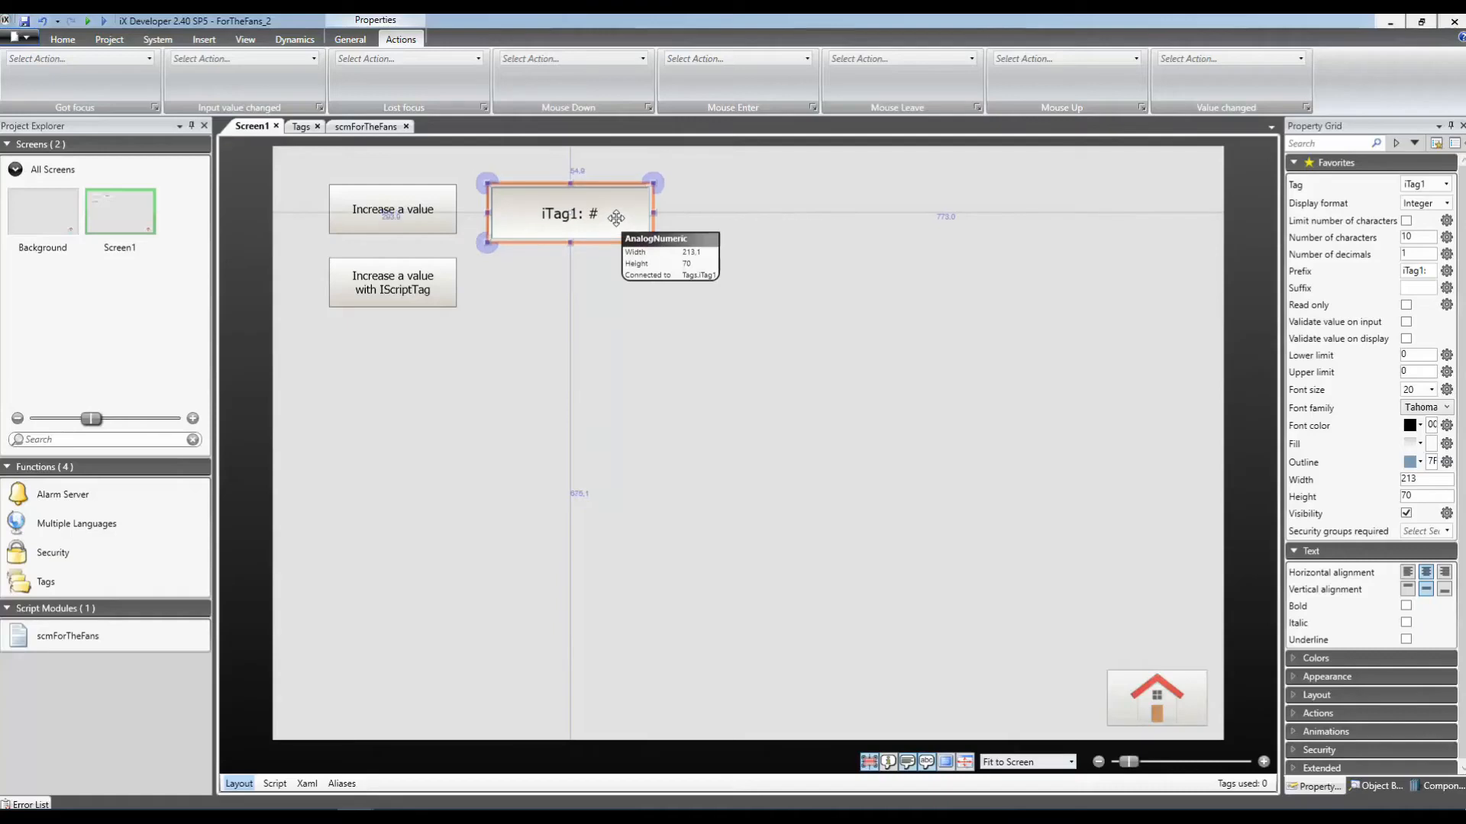
drag(616, 218, 616, 292)
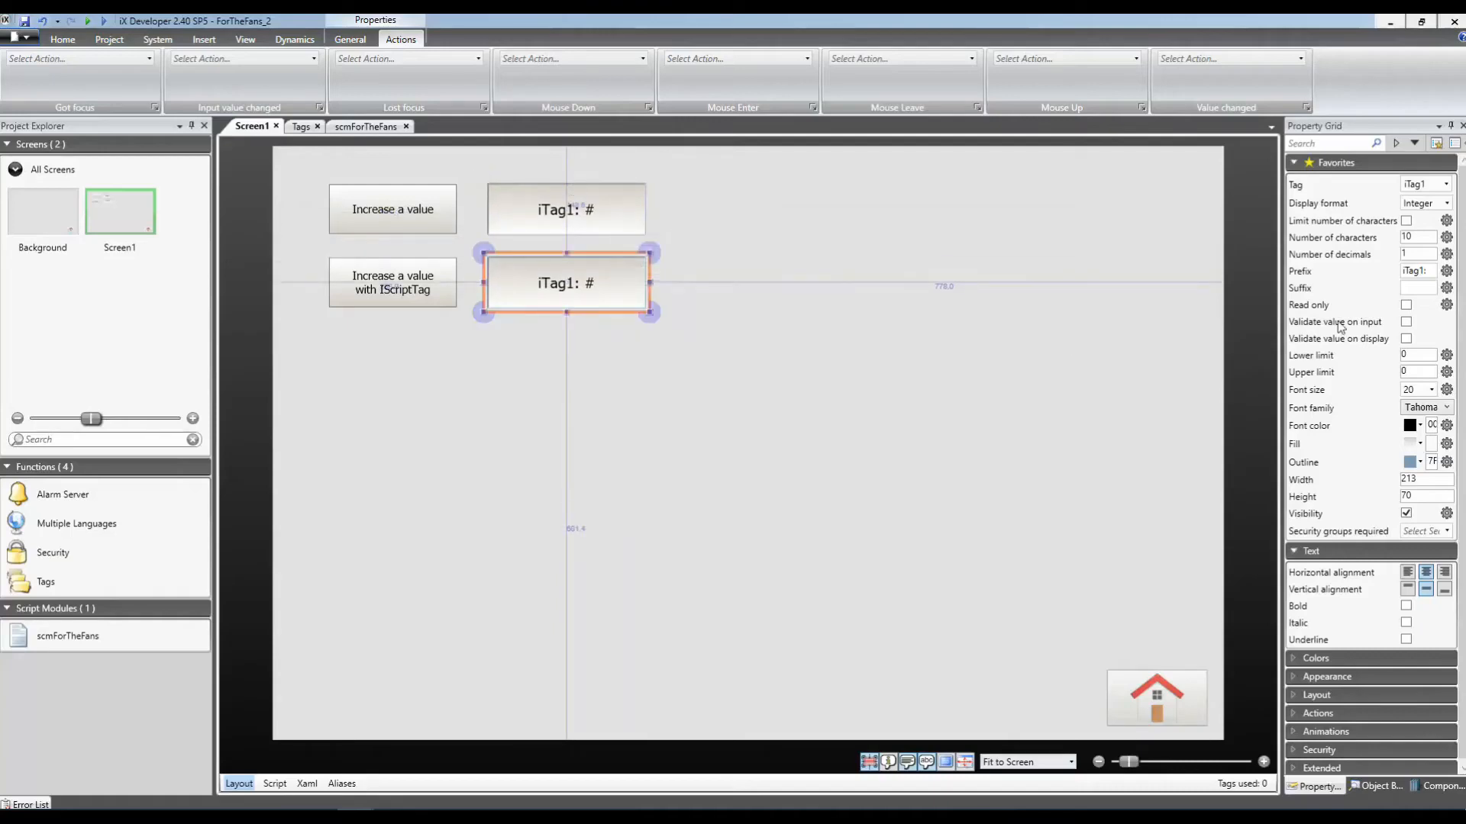
click(1446, 184)
click(1180, 273)
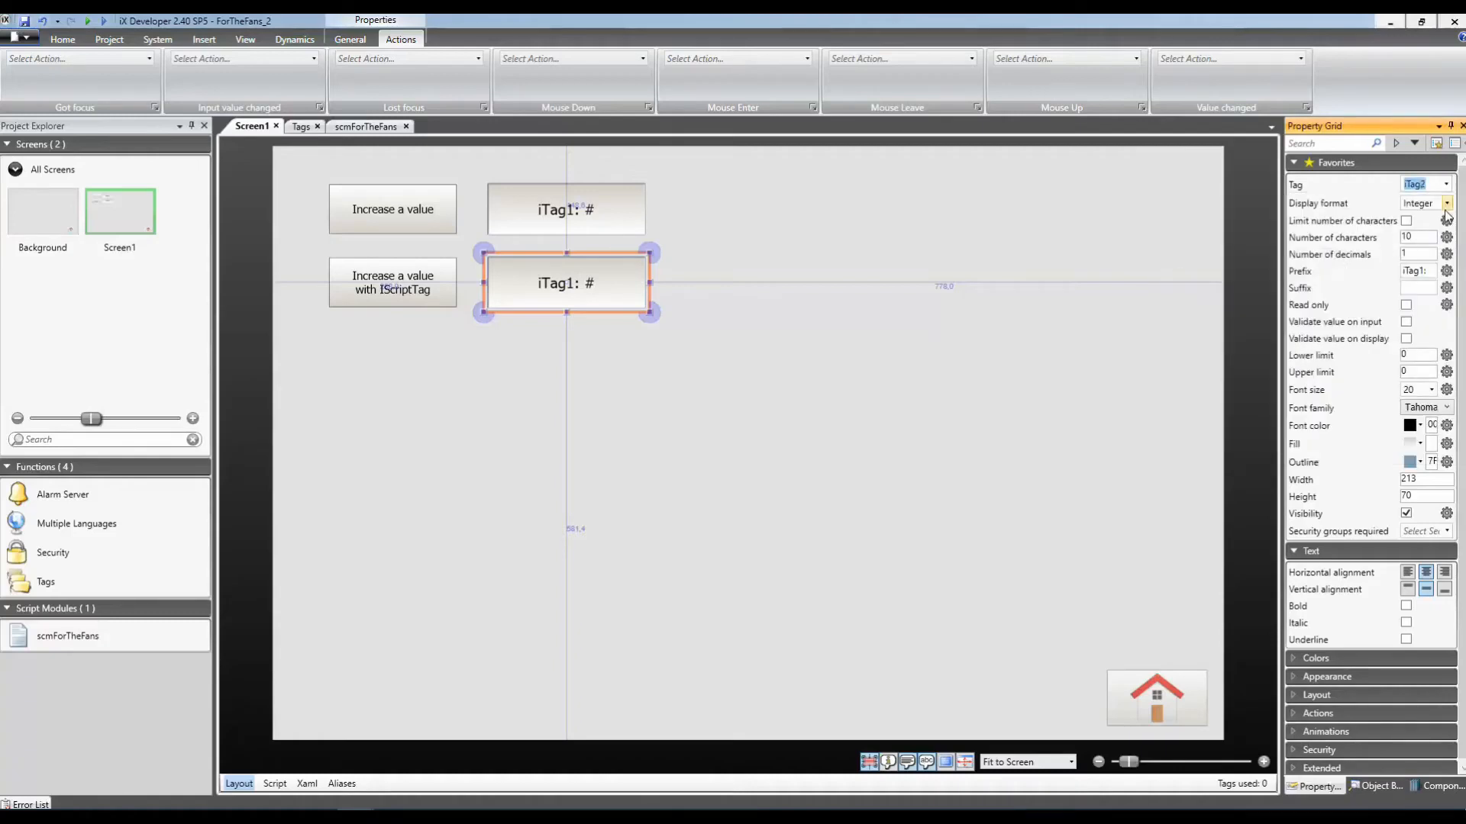
click(1445, 204)
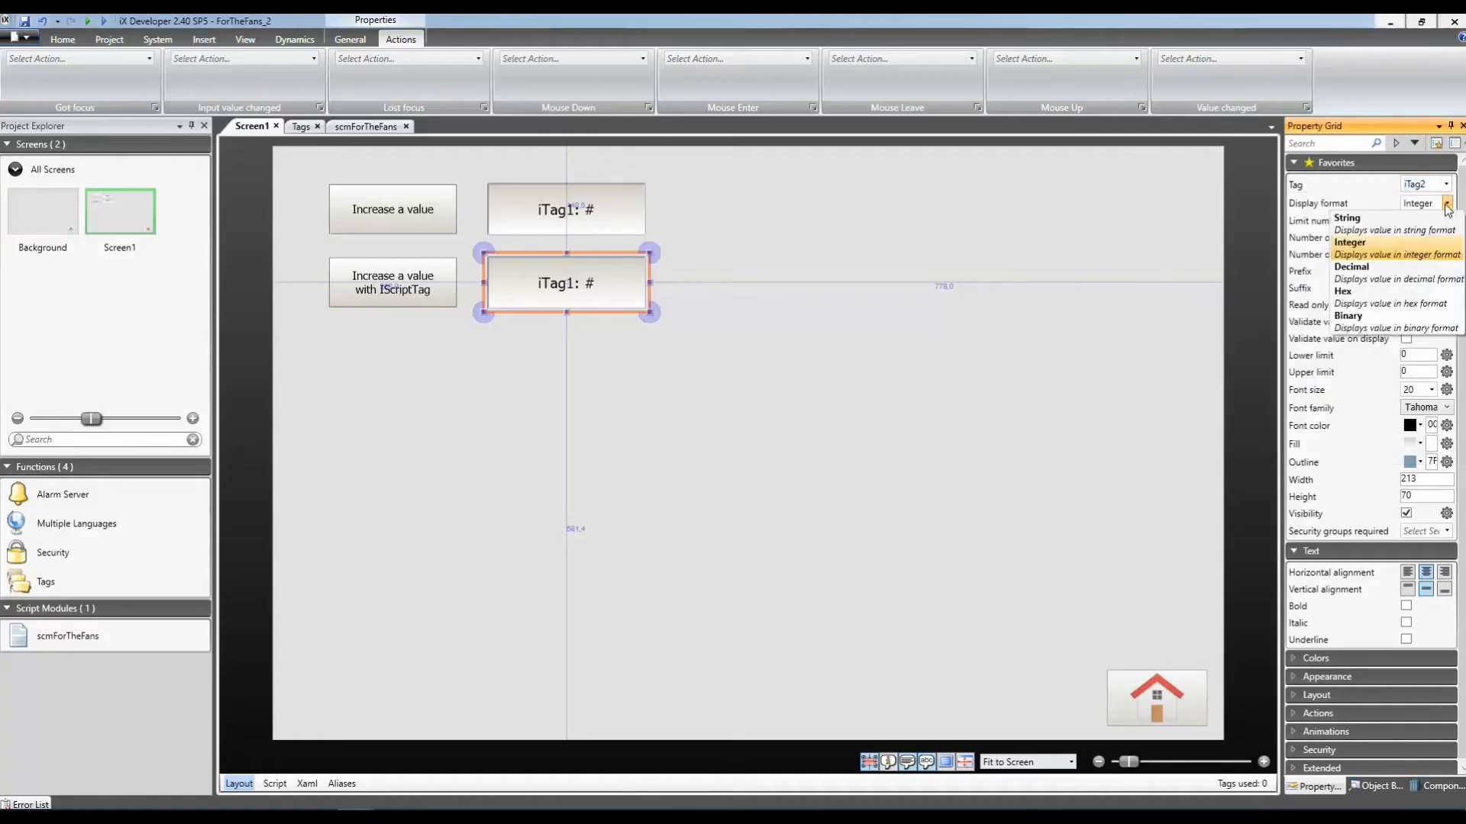
click(1343, 200)
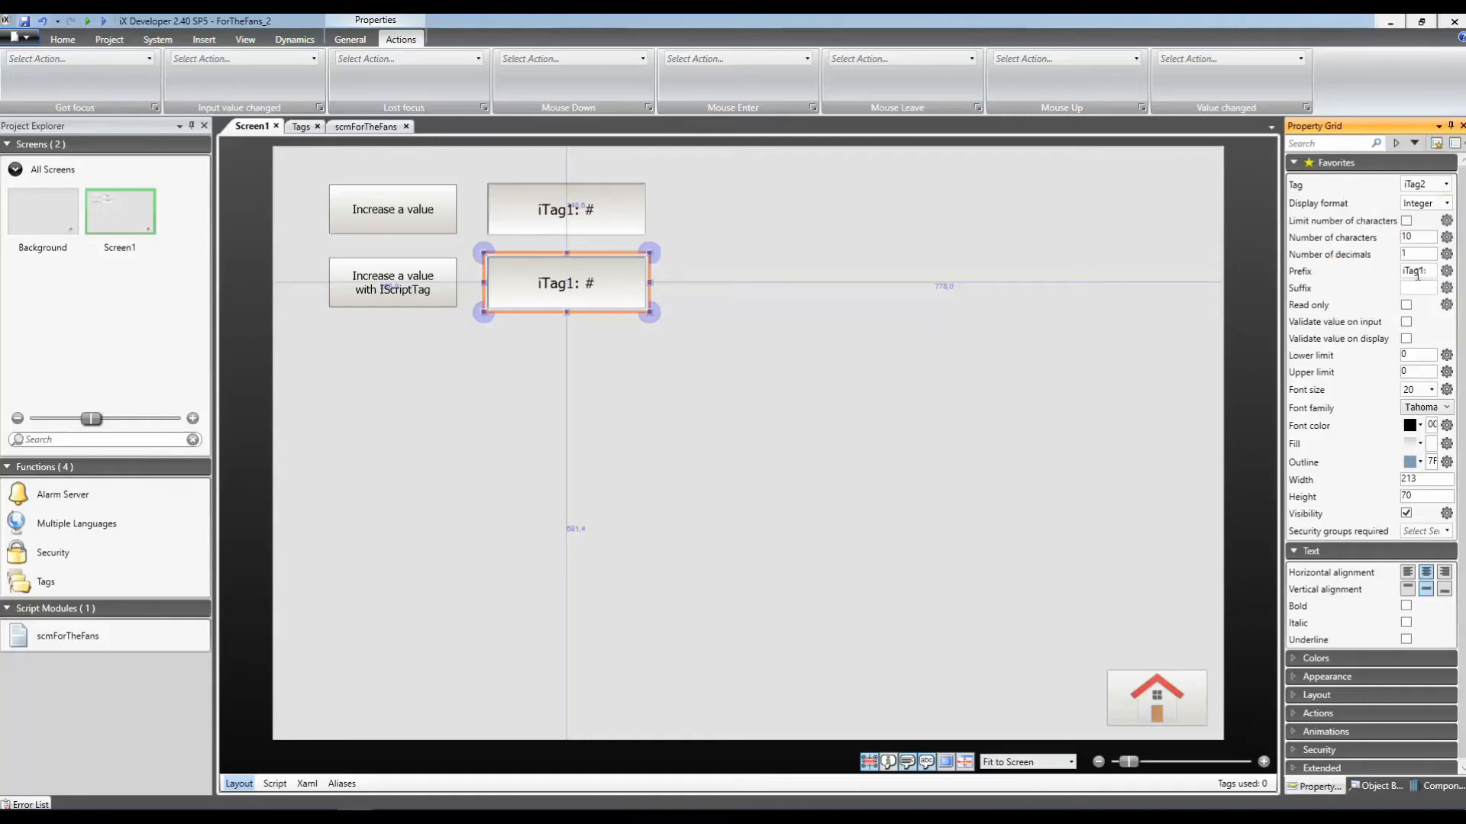
Change the copied numeric display's prefix to "iTag2:".
double_click(1425, 270)
click(1425, 271)
key(BackSpace)
text(2)
click(871, 532)
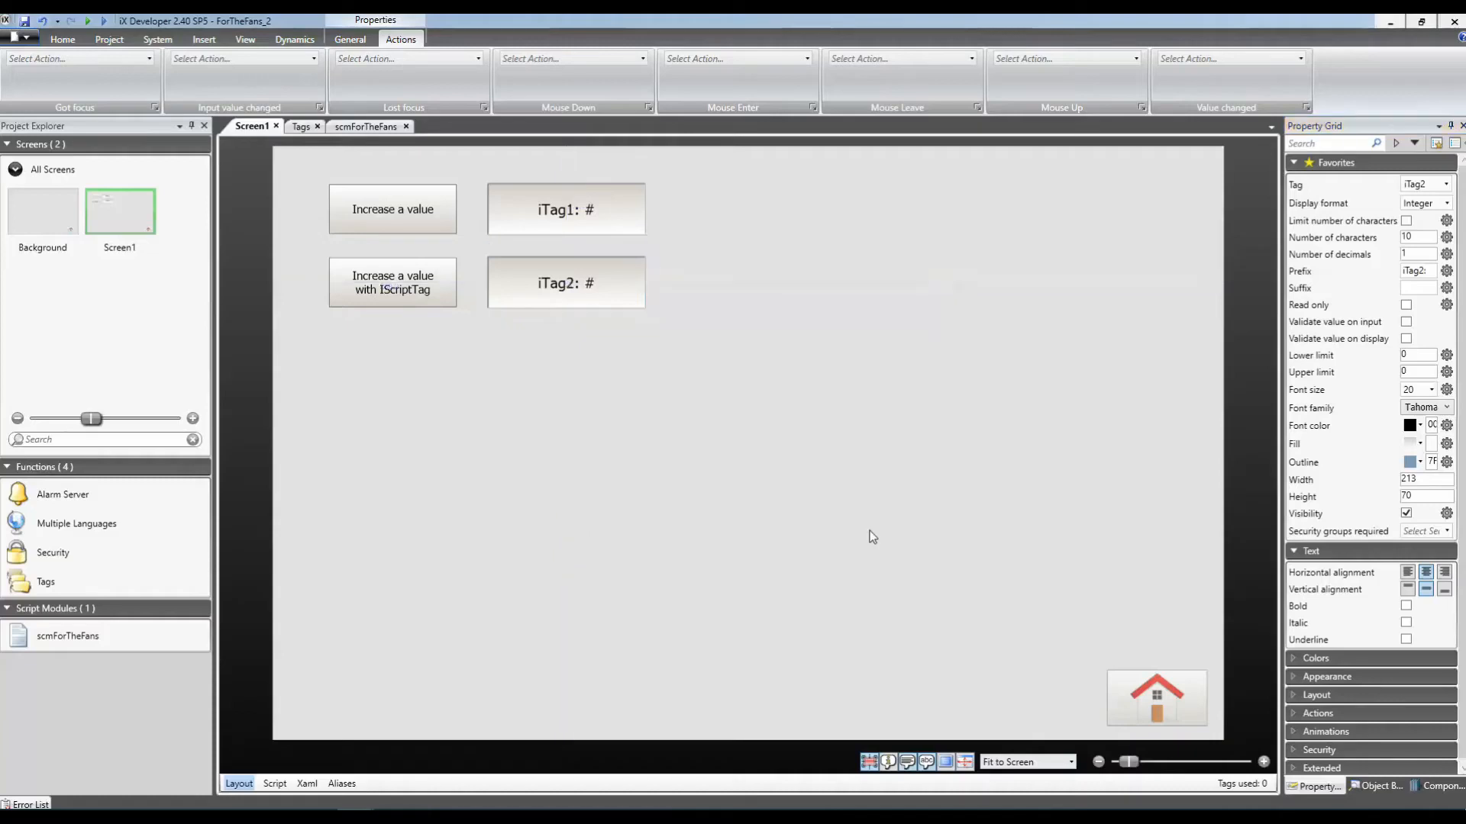
Save and build the project with the new IScriptTag button, and run it in simulation.
click(25, 21)
click(107, 40)
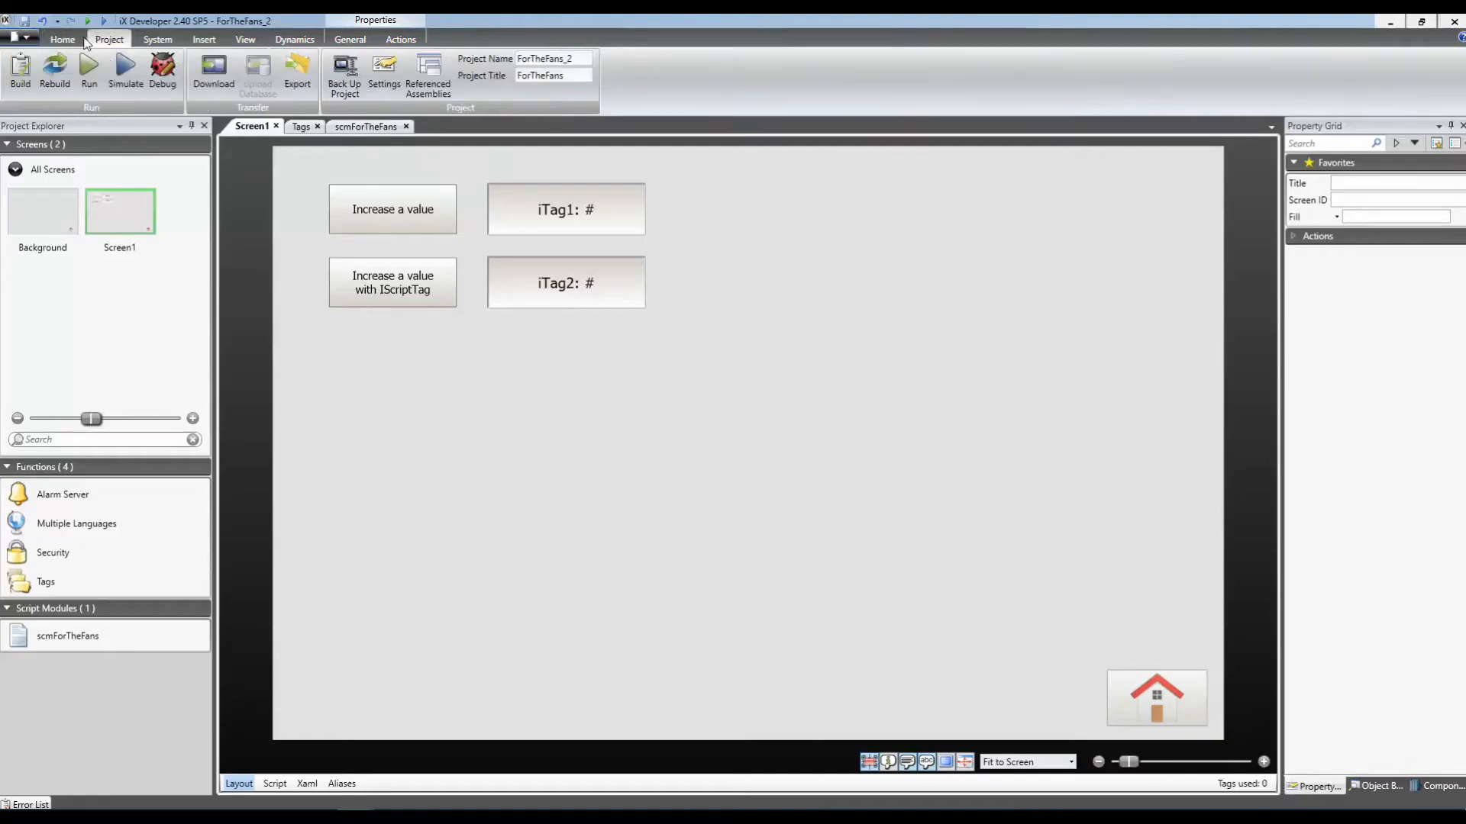
click(18, 67)
click(127, 78)
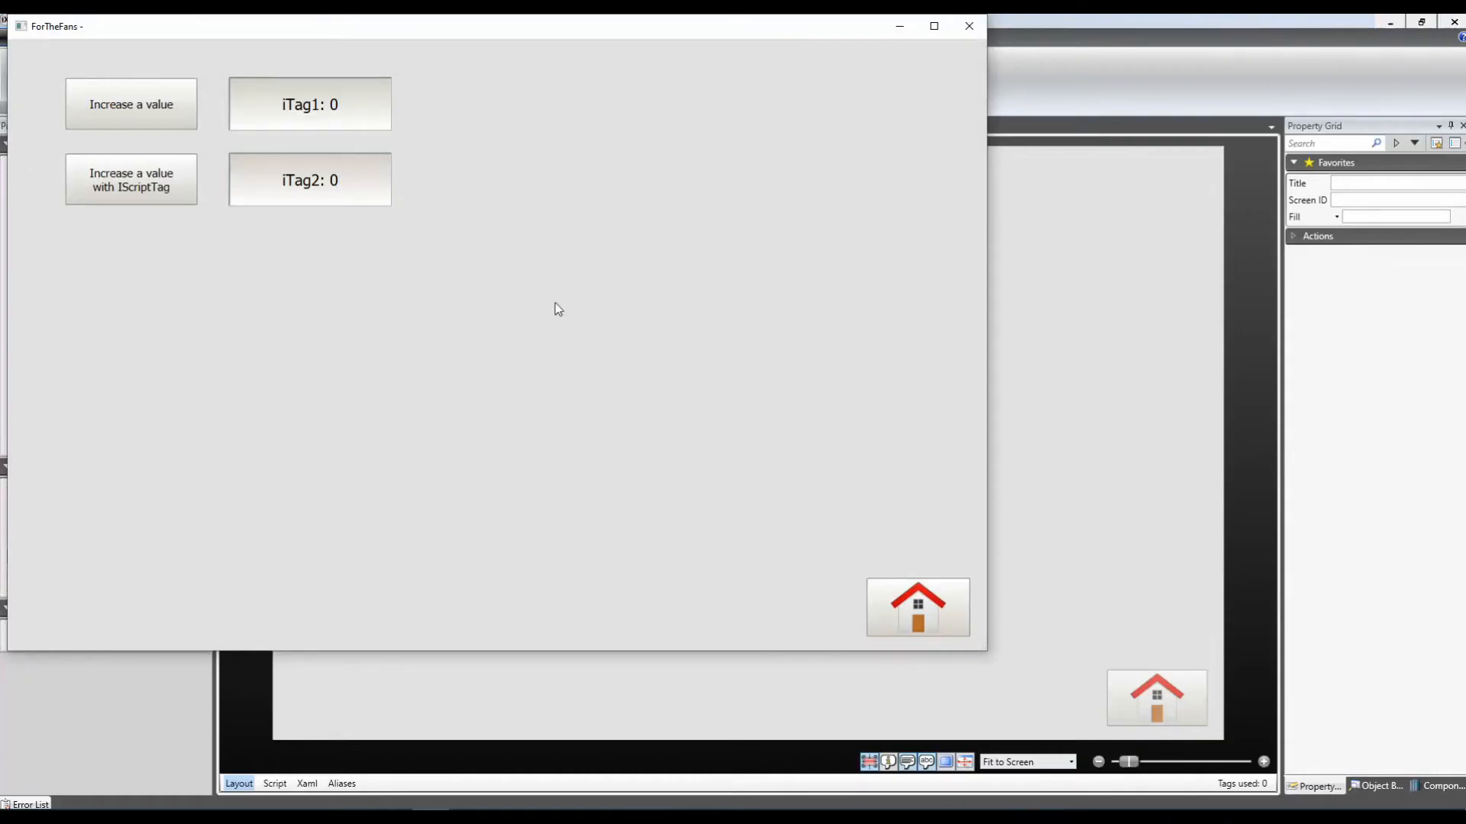
Move the demo-mode notice aside and test the Increase a value with IScriptTag button, answering Yes to the confirmation.
drag(550, 336, 643, 29)
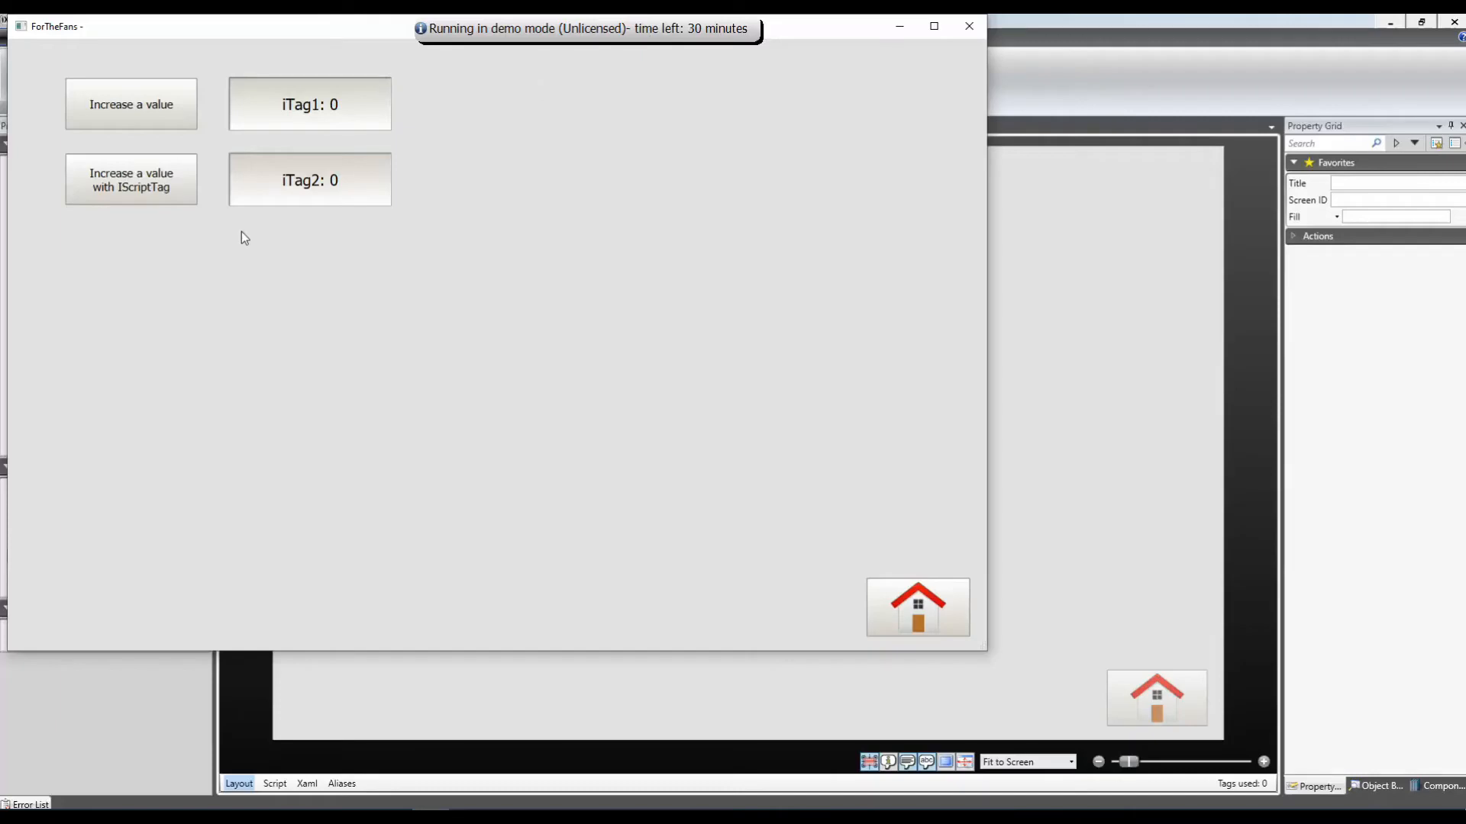
click(166, 190)
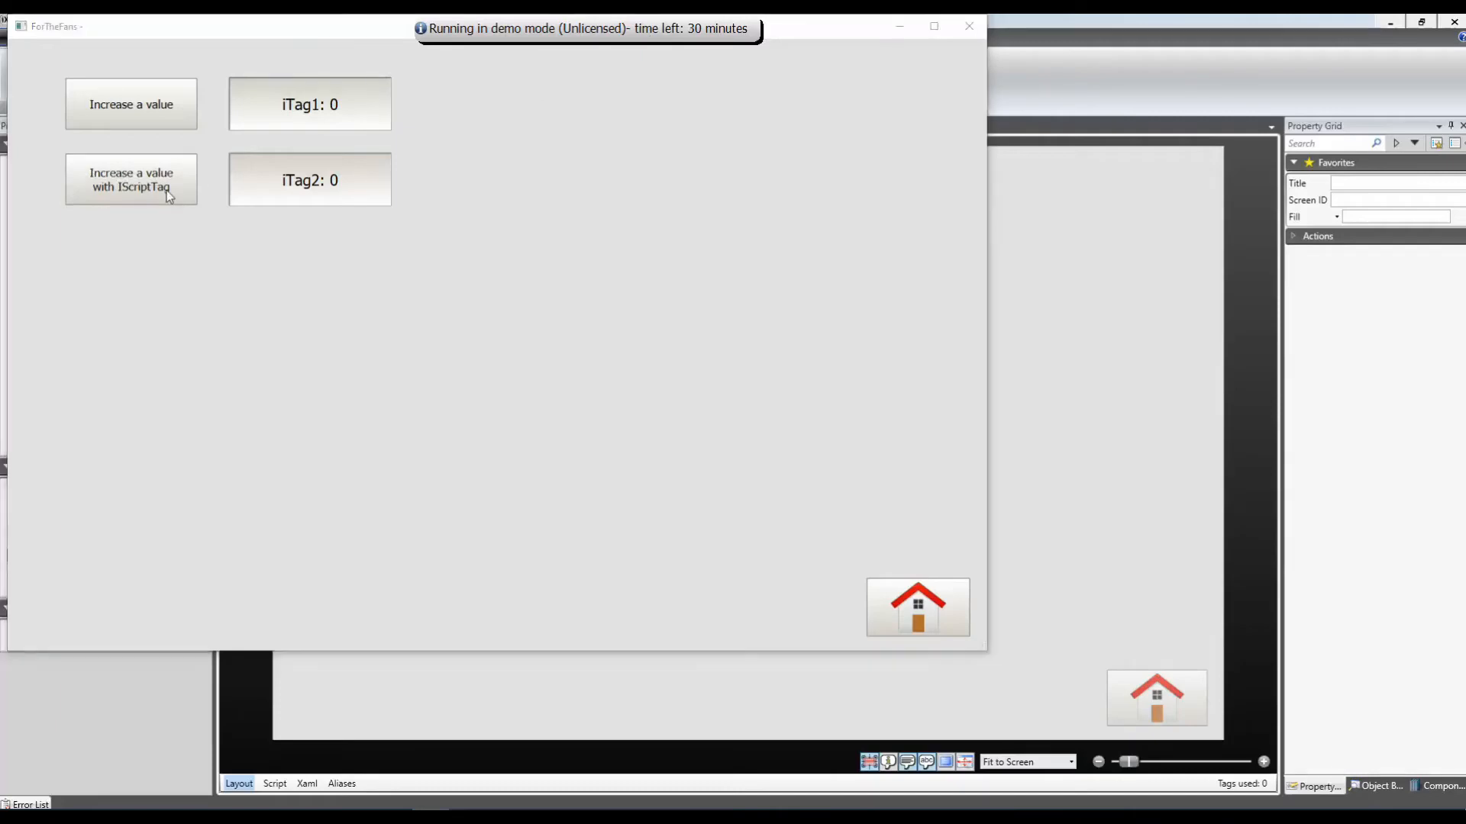
drag(729, 393, 347, 263)
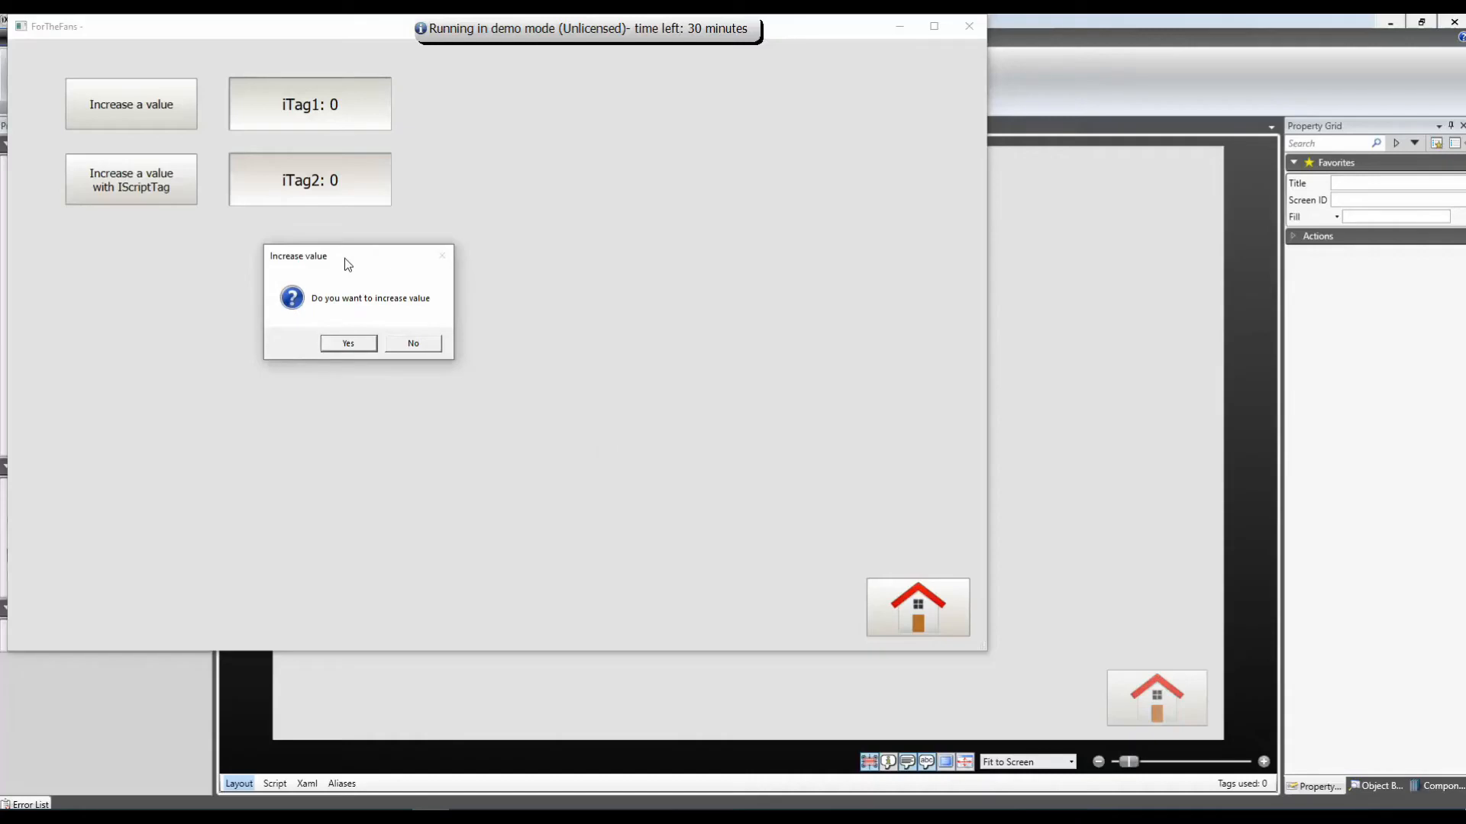
click(356, 344)
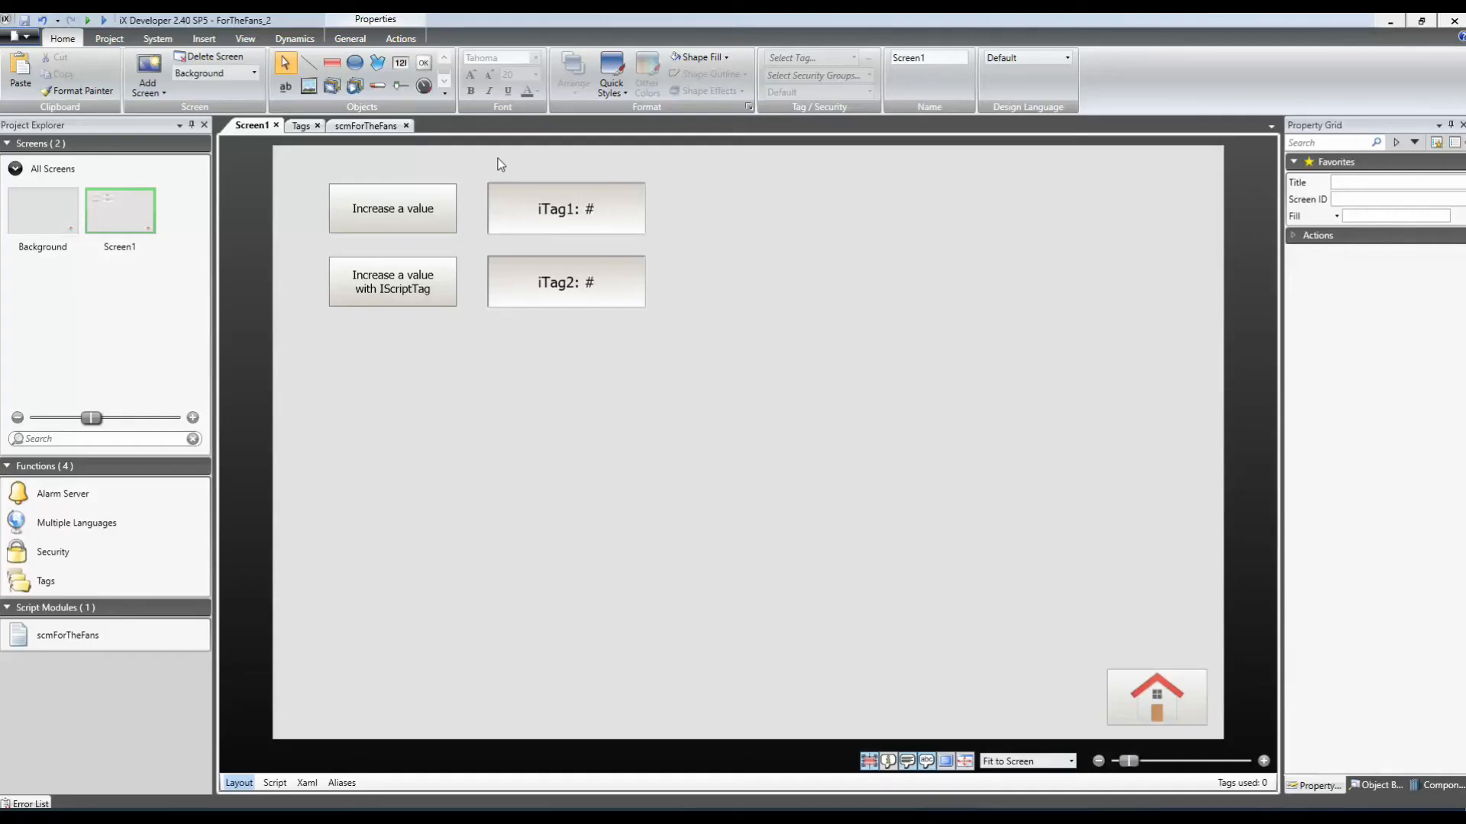
Copy the Increase a value button below the IScriptTag button and relabel the copy "Start timer event".
click(437, 209)
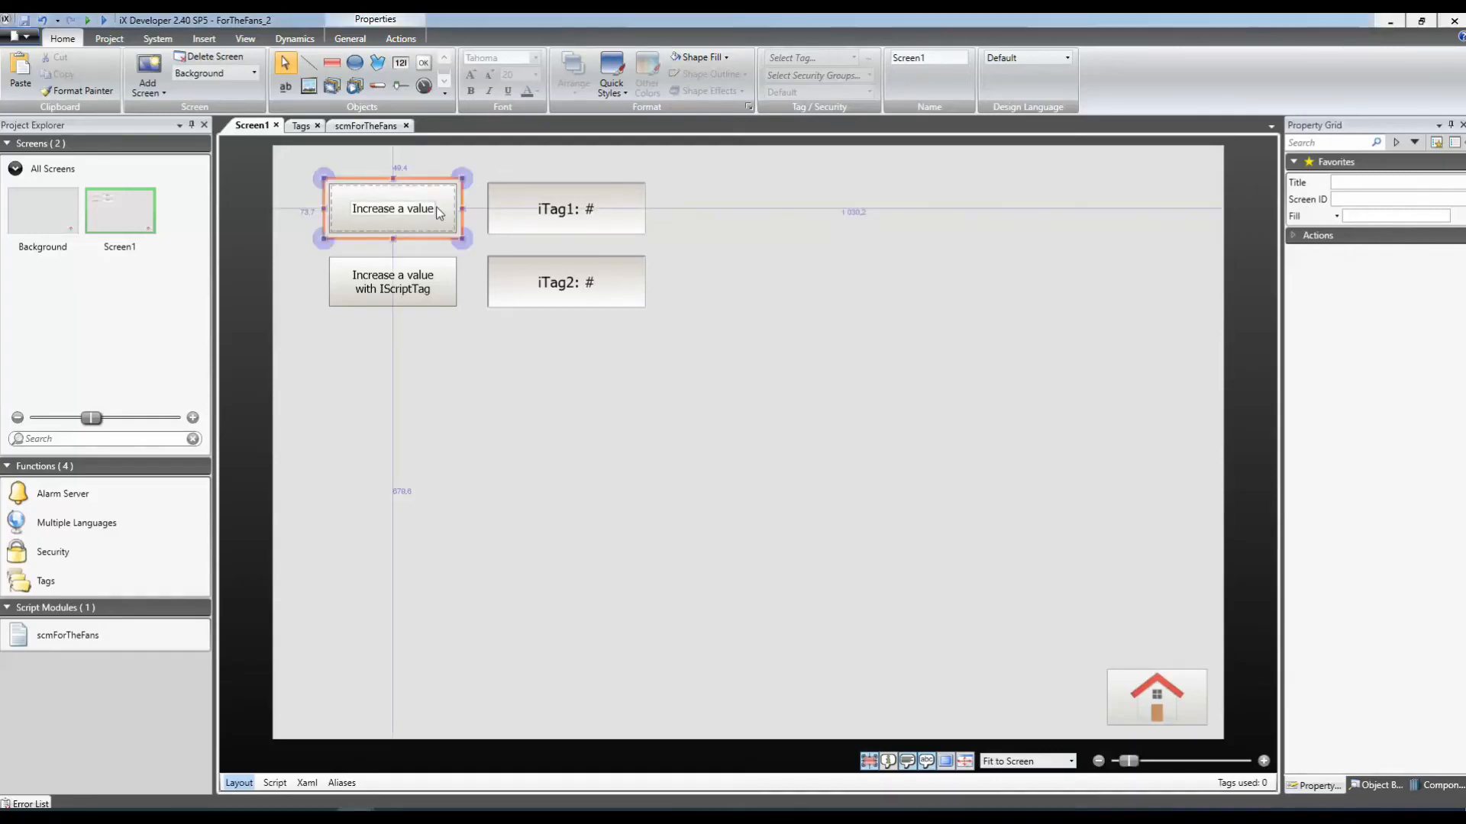
drag(437, 207, 436, 387)
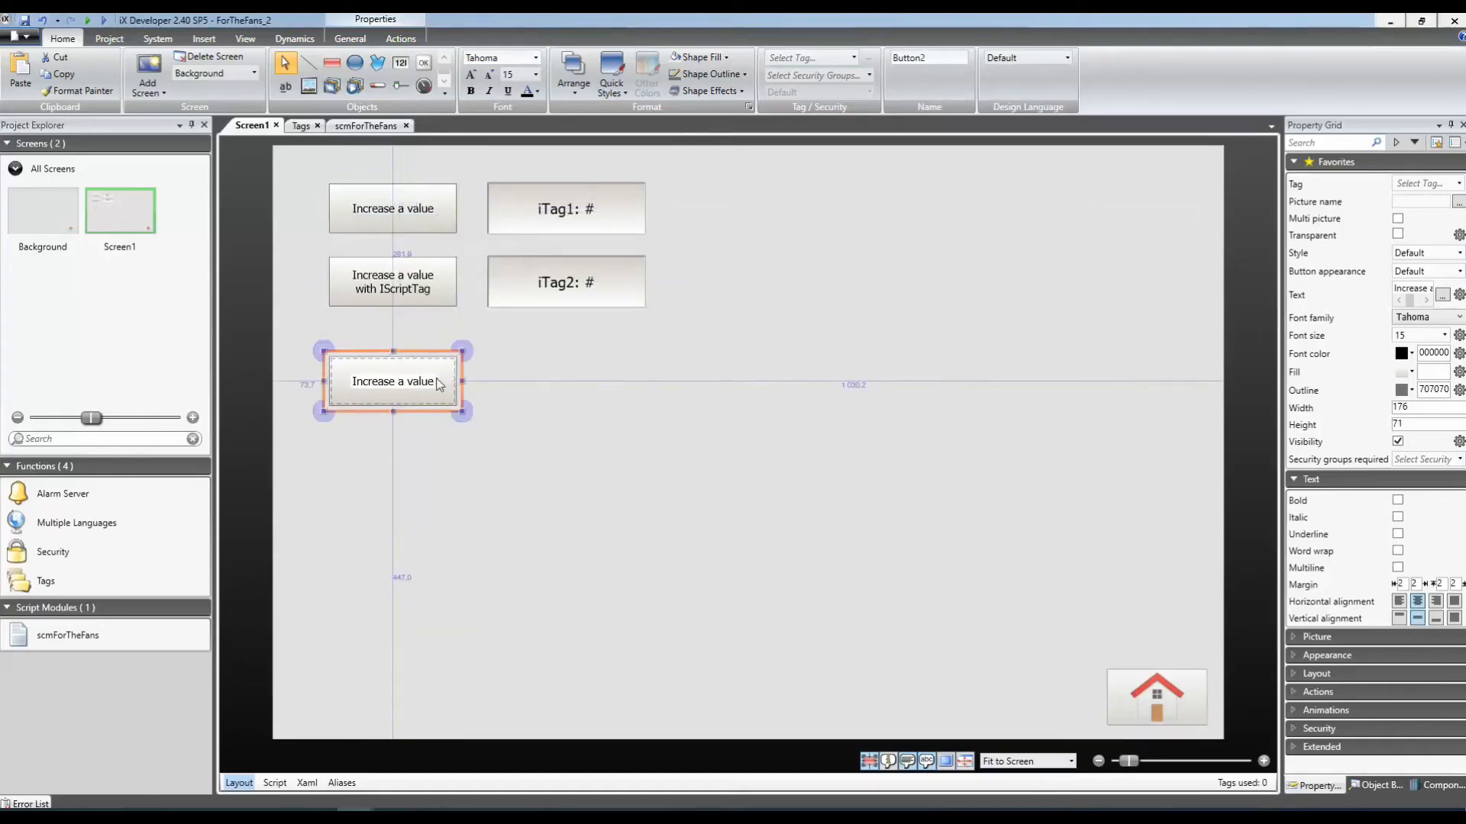
double_click(437, 387)
double_click(378, 384)
drag(432, 384, 308, 404)
key(BackSpace)
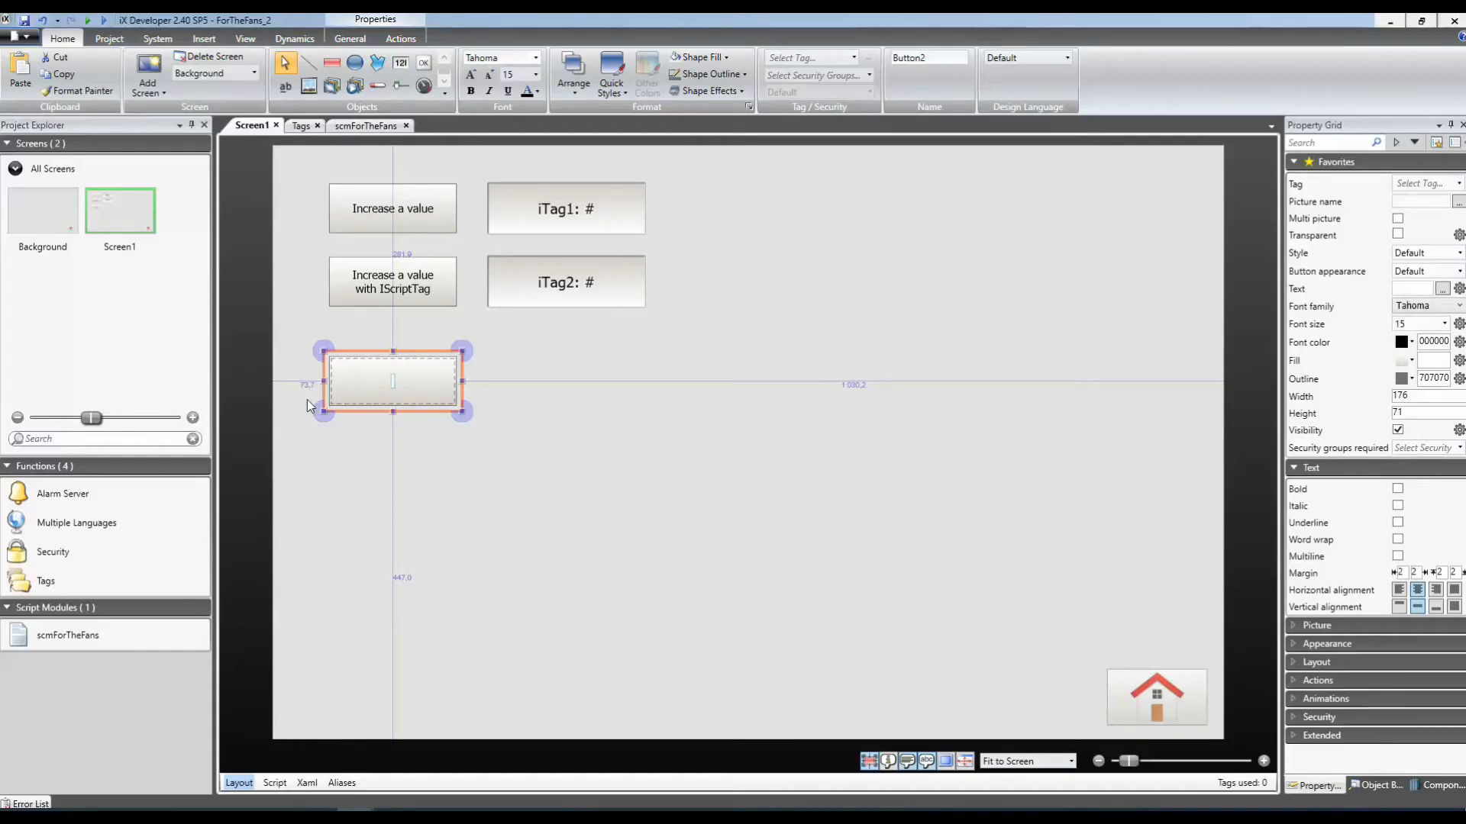
text(Start timer event)
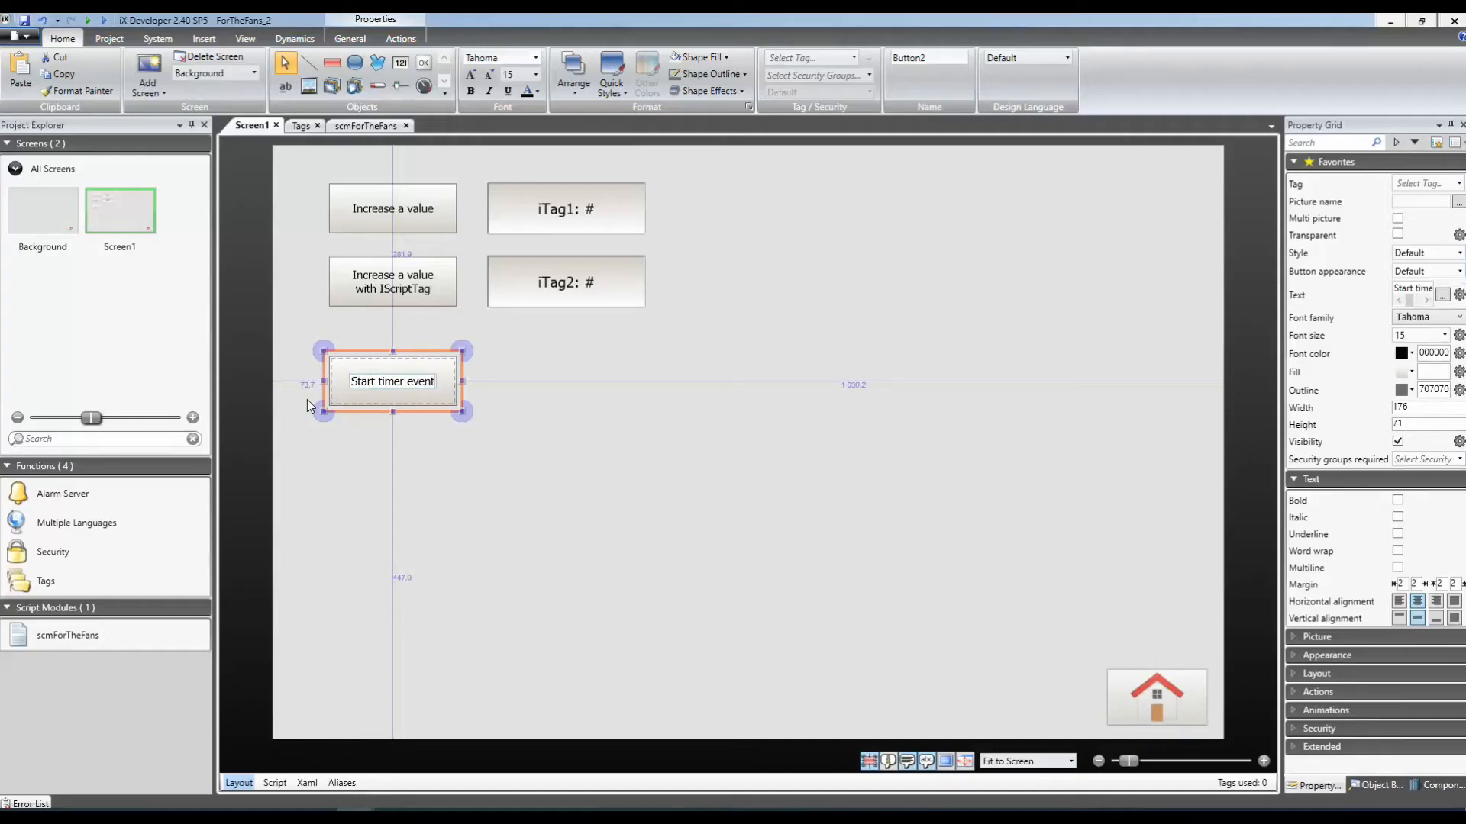
key(Return)
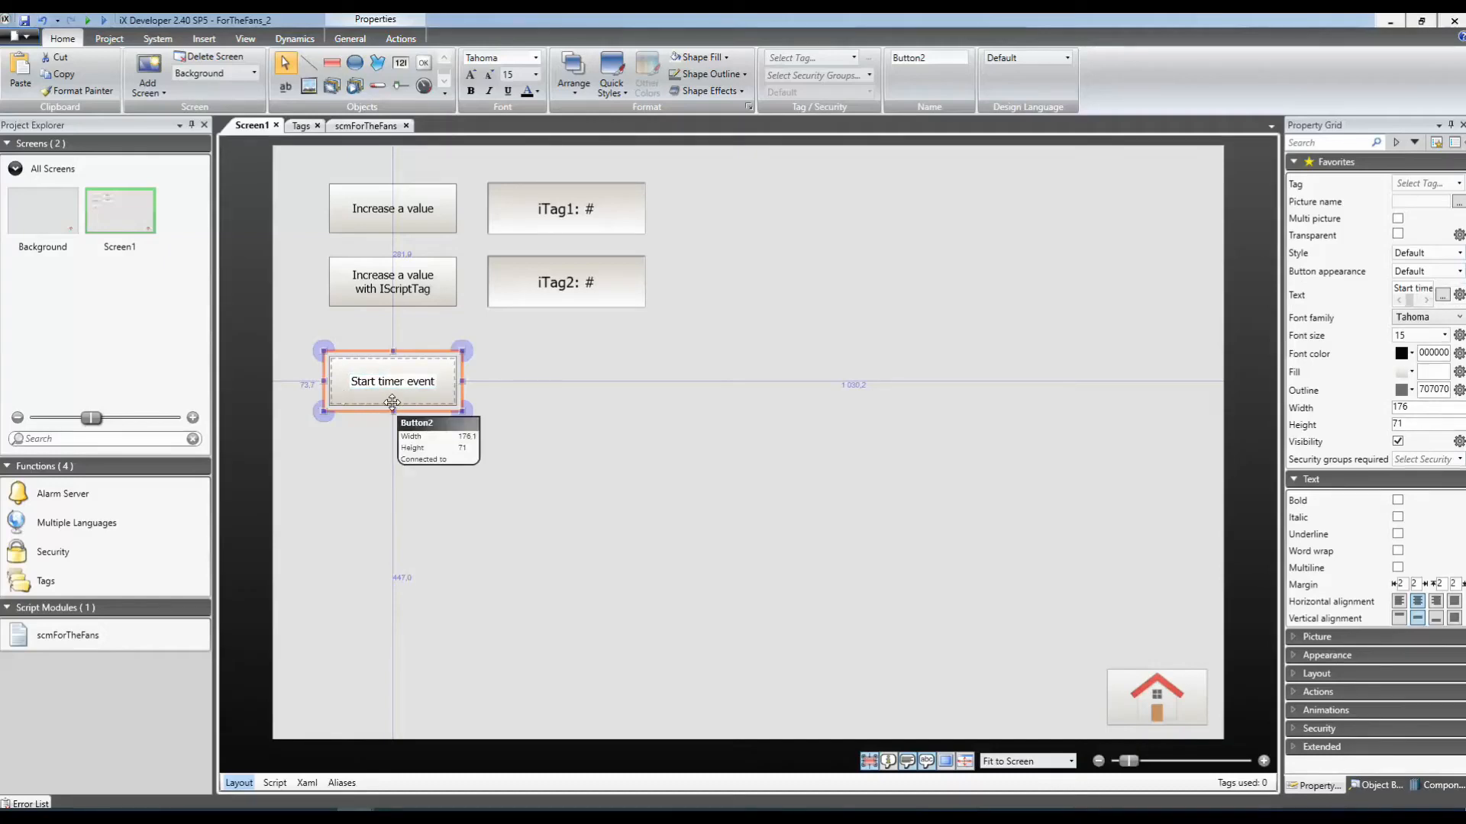
Duplicate the Start timer event button below itself, relabel the copy "Stop timer event", and leave a small gap between them.
drag(391, 402, 387, 459)
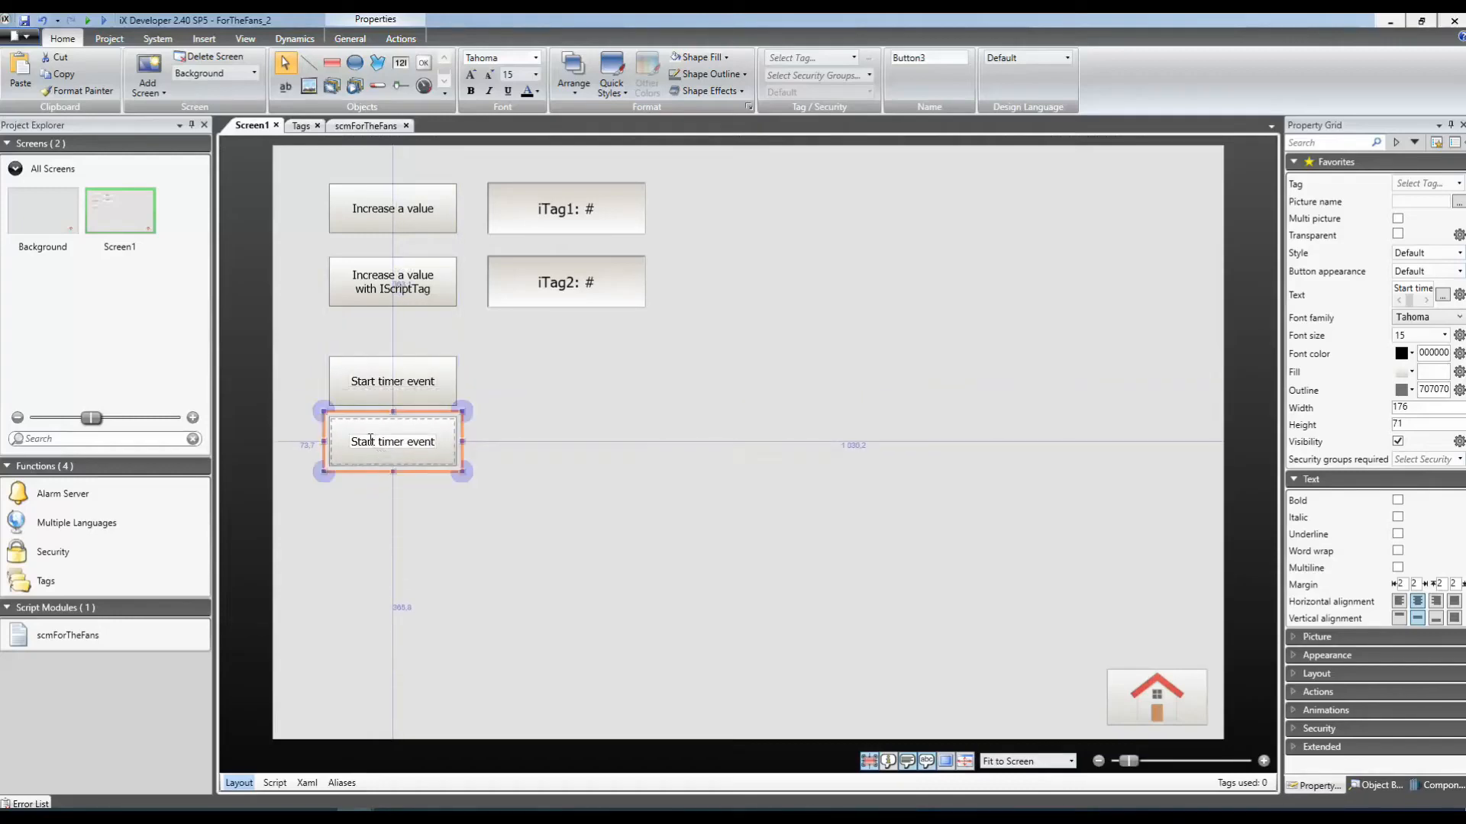
click(374, 440)
key(BackSpace)
key(BackSpace)
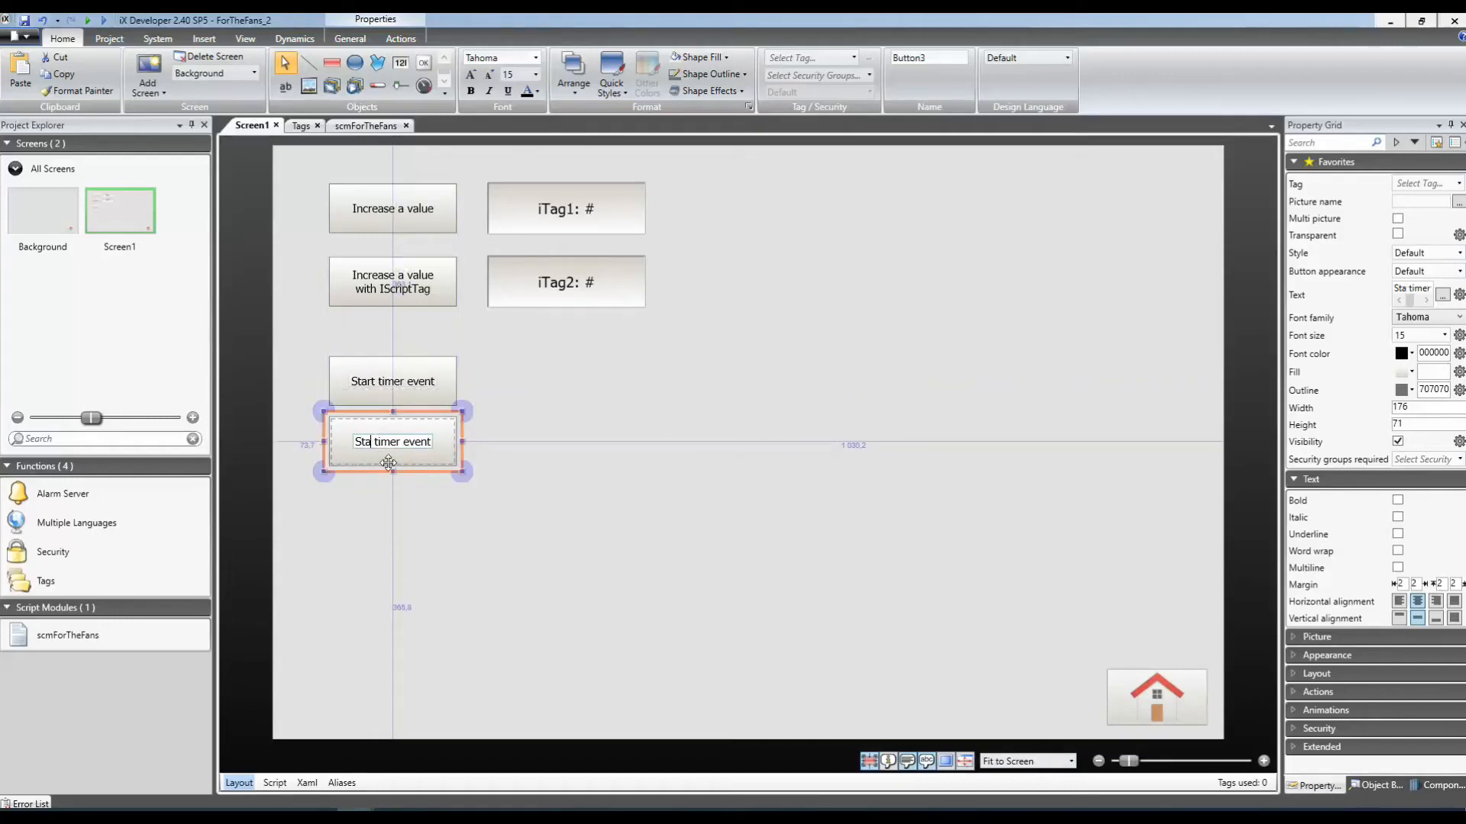
key(BackSpace)
text(op)
click(404, 519)
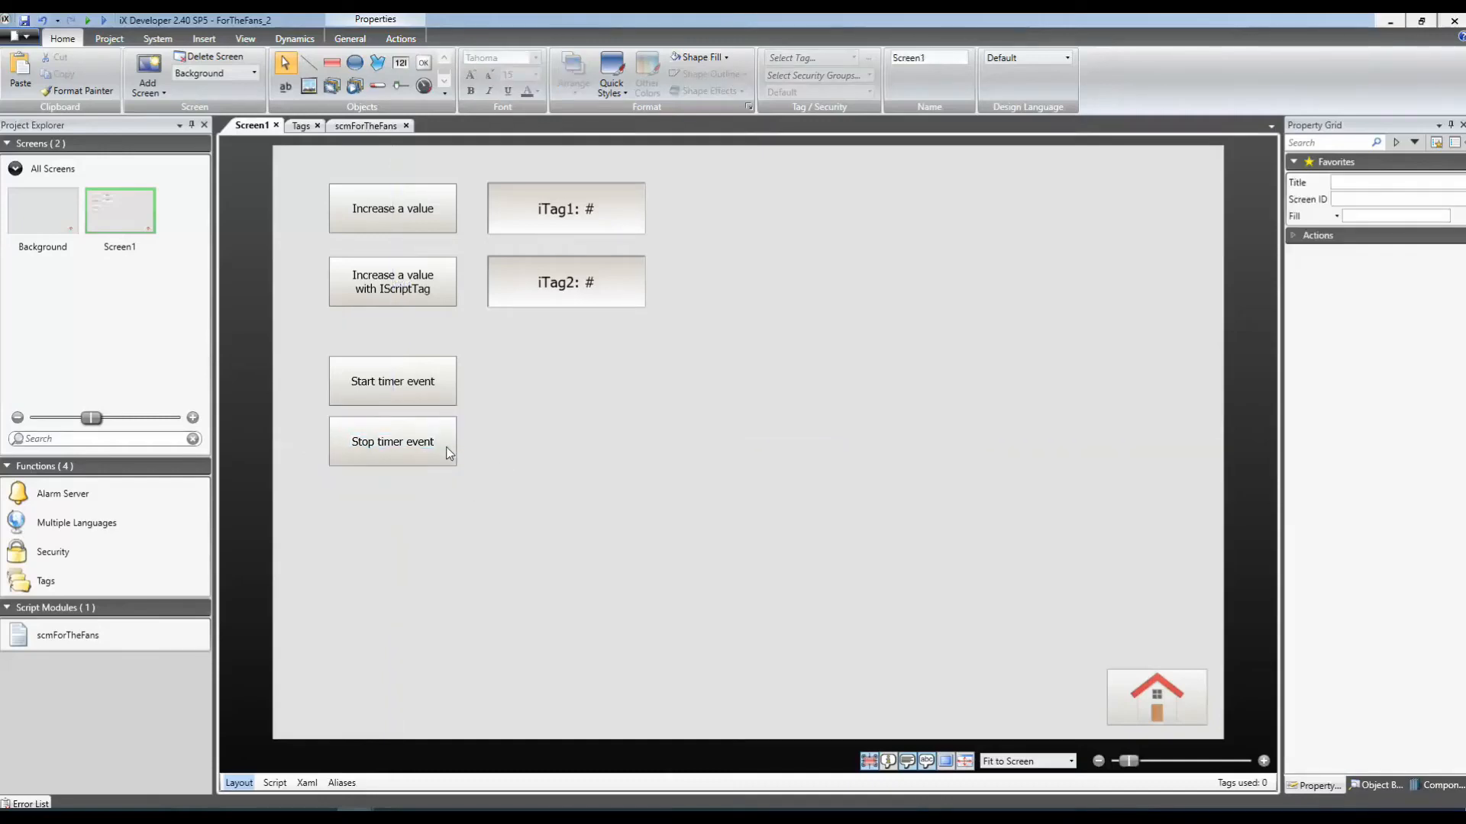
drag(447, 447, 446, 458)
Duplicate the iTag2 numeric display and place the copy beside the Start and Stop timer event buttons.
click(590, 306)
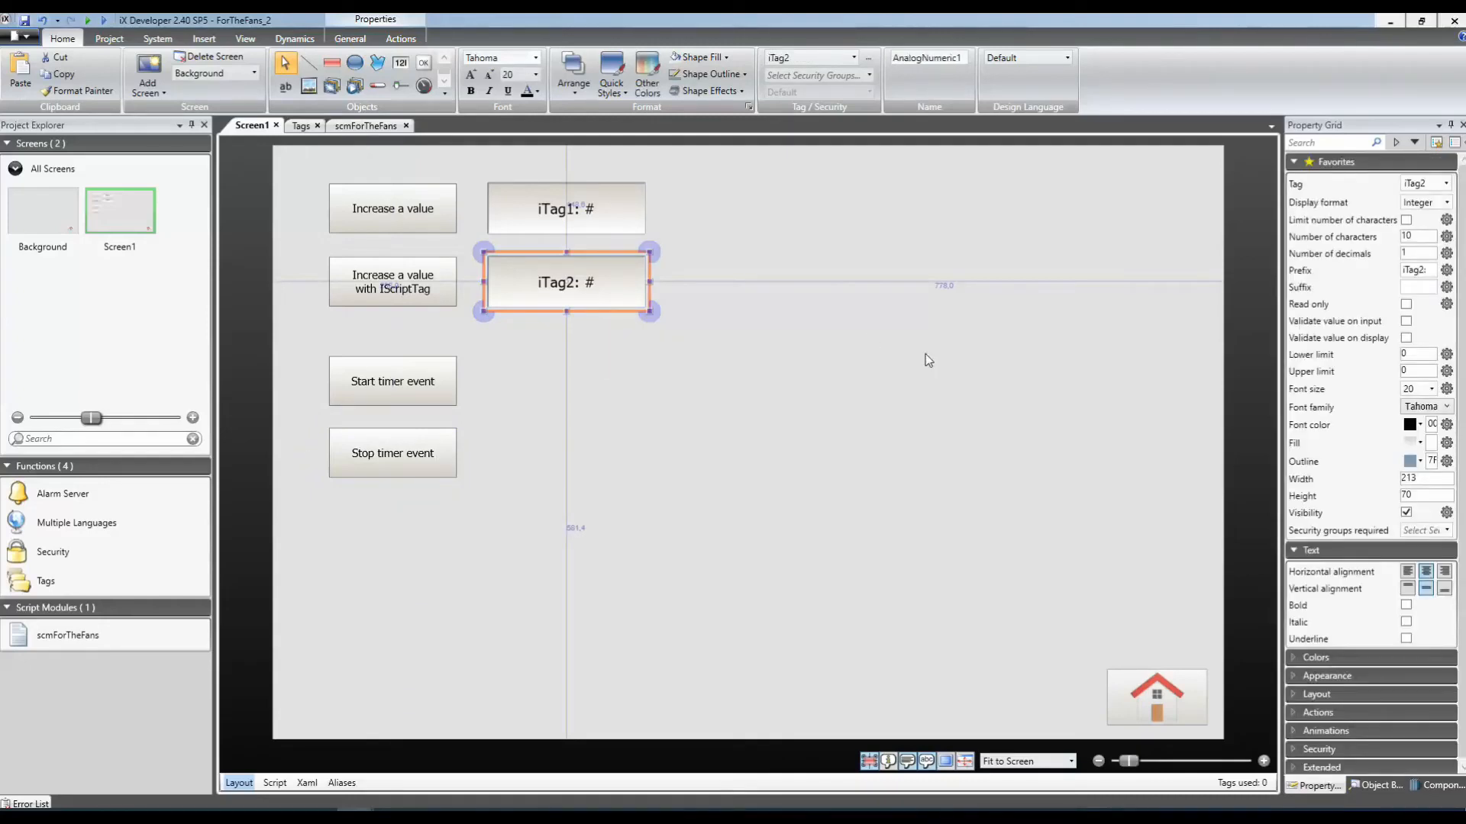
key(ctrl+v)
drag(625, 306, 614, 431)
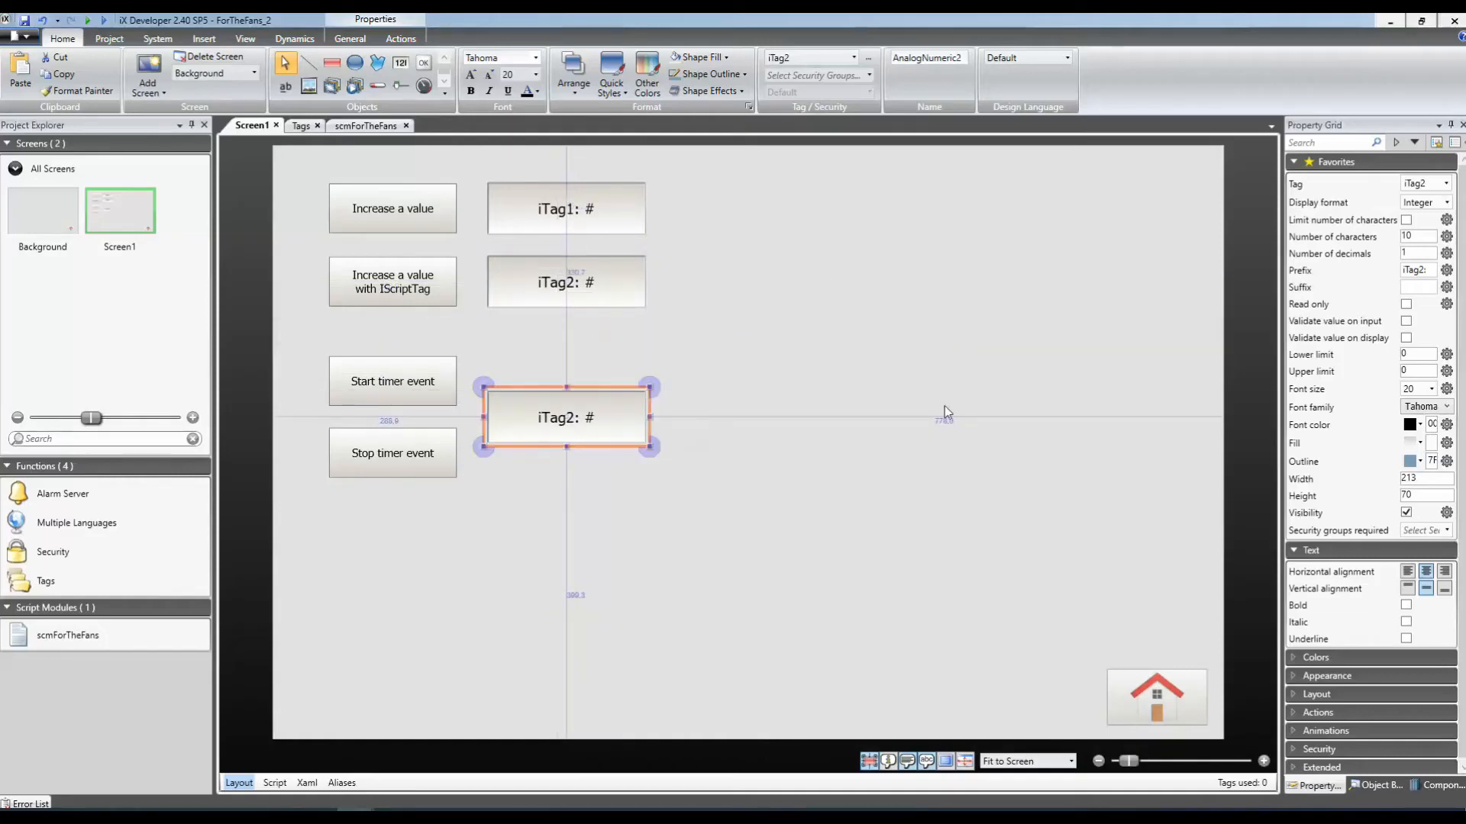
Connect the copied numeric display to iTag3 and change its prefix to "iTag3:".
click(1445, 185)
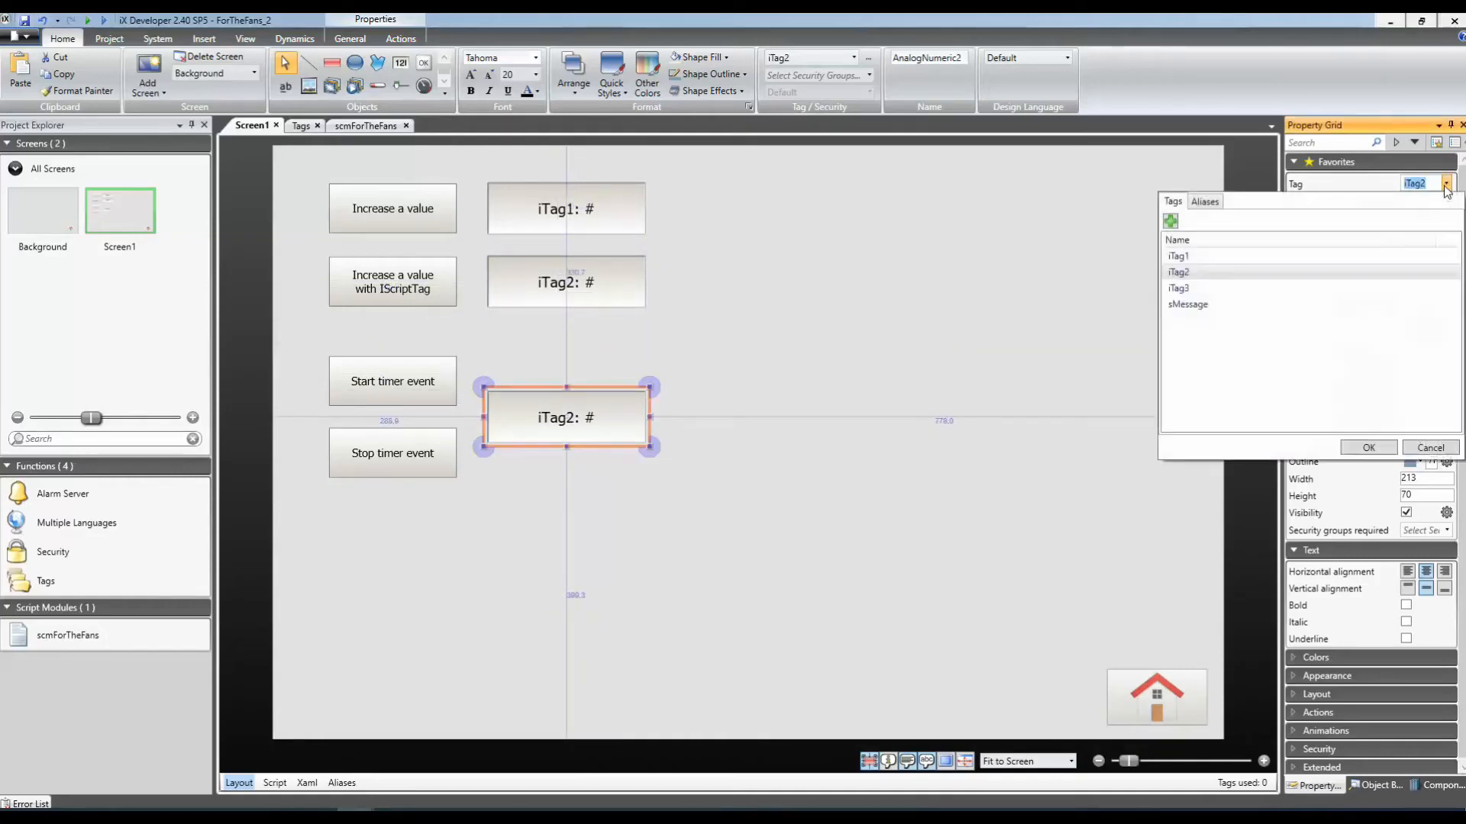
double_click(1239, 287)
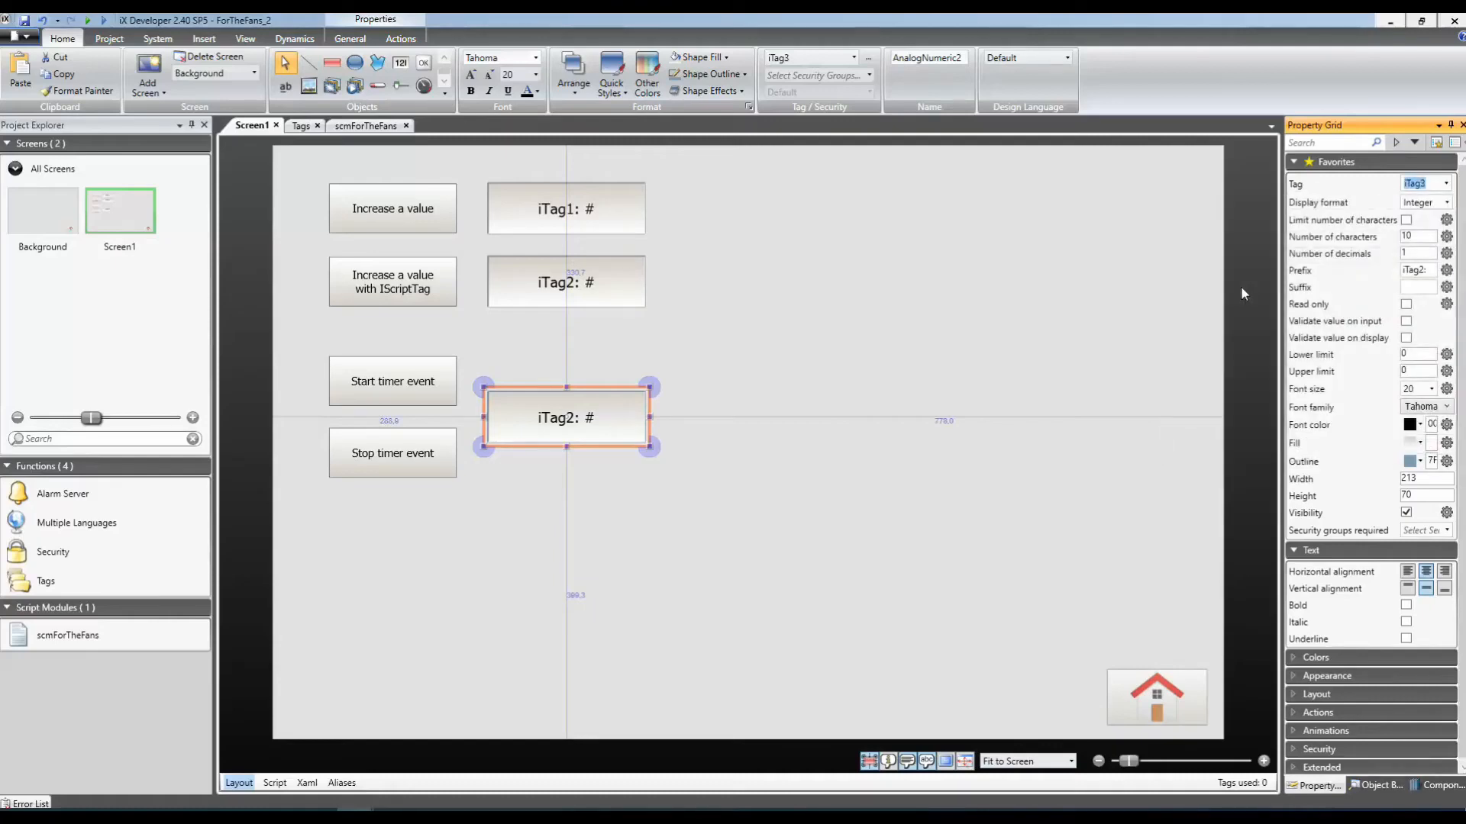
click(1423, 269)
click(1423, 269)
key(BackSpace)
text(3)
click(928, 430)
Add a text object below the Stop timer event button and connect it to the sMessage tag.
click(285, 87)
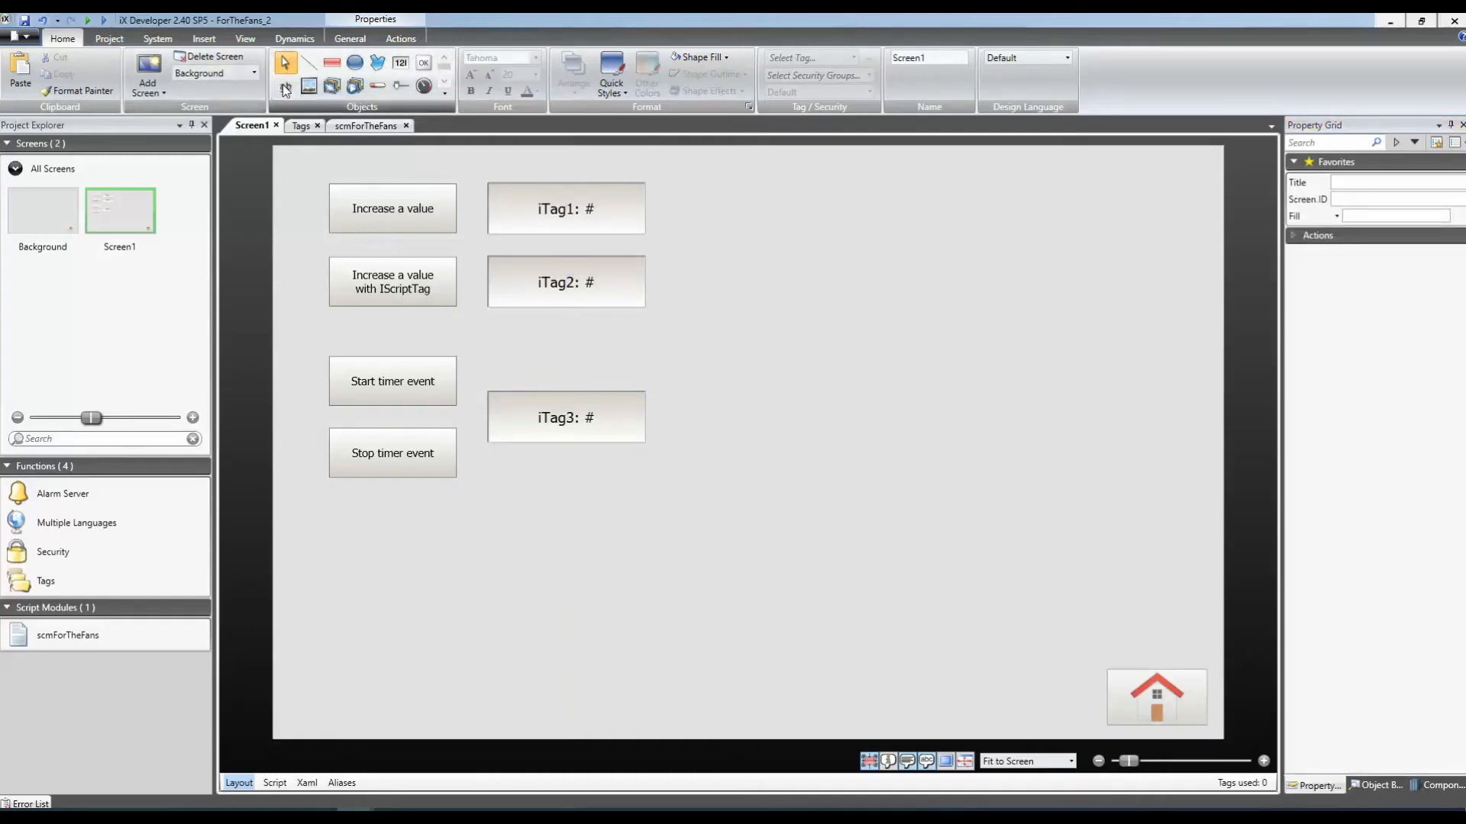
click(338, 523)
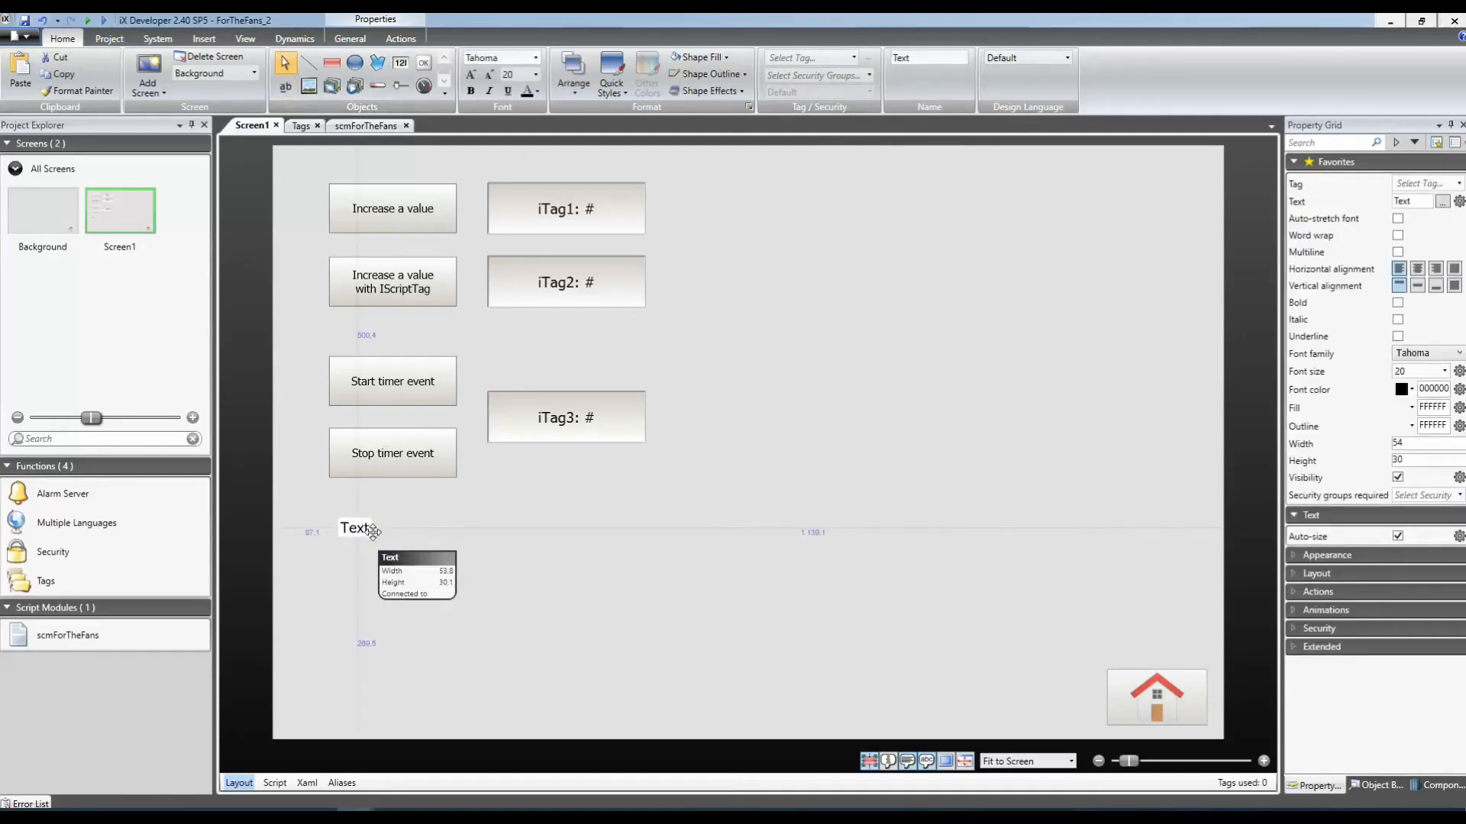
click(371, 531)
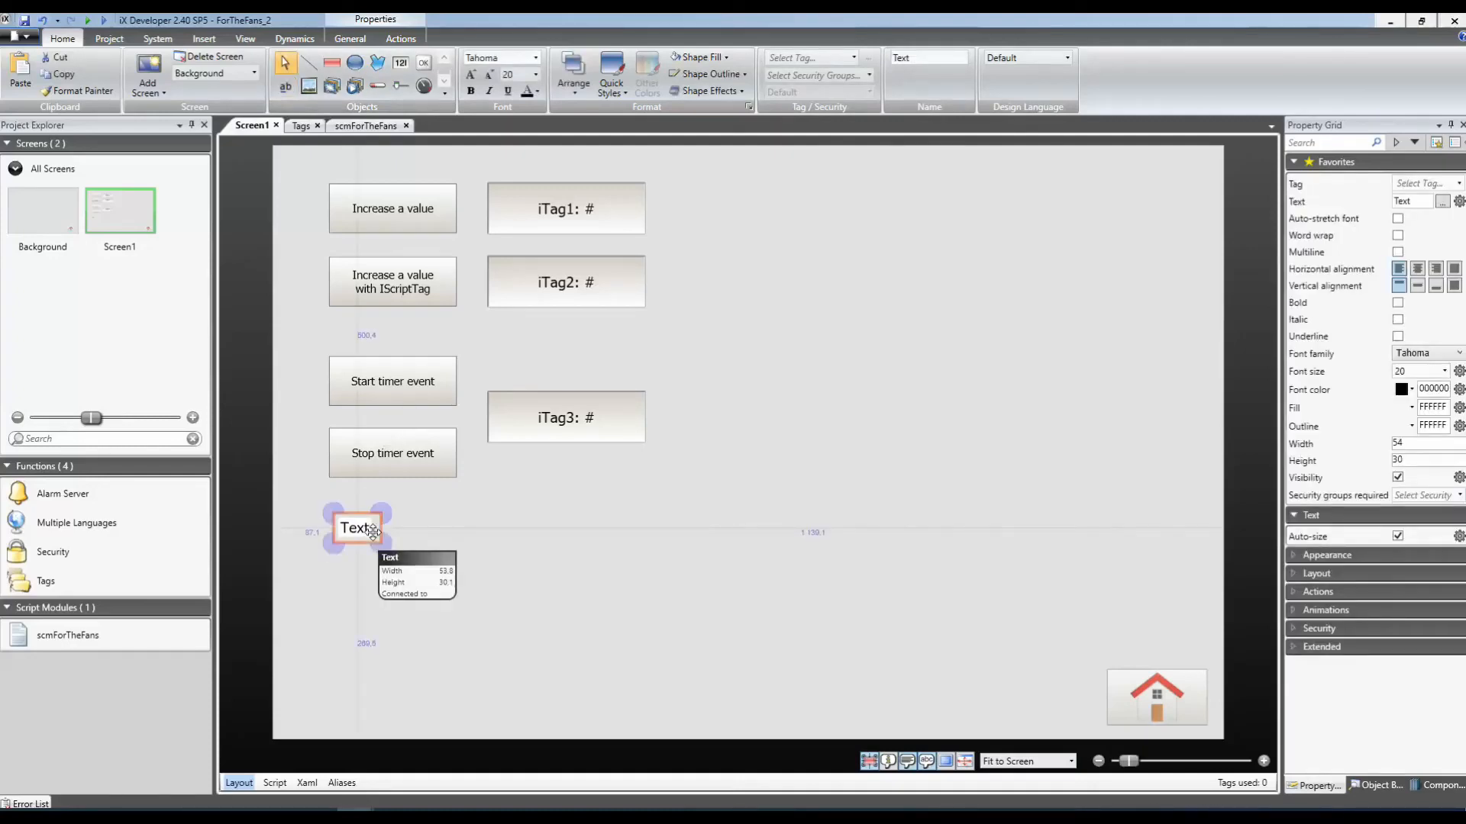
click(1459, 183)
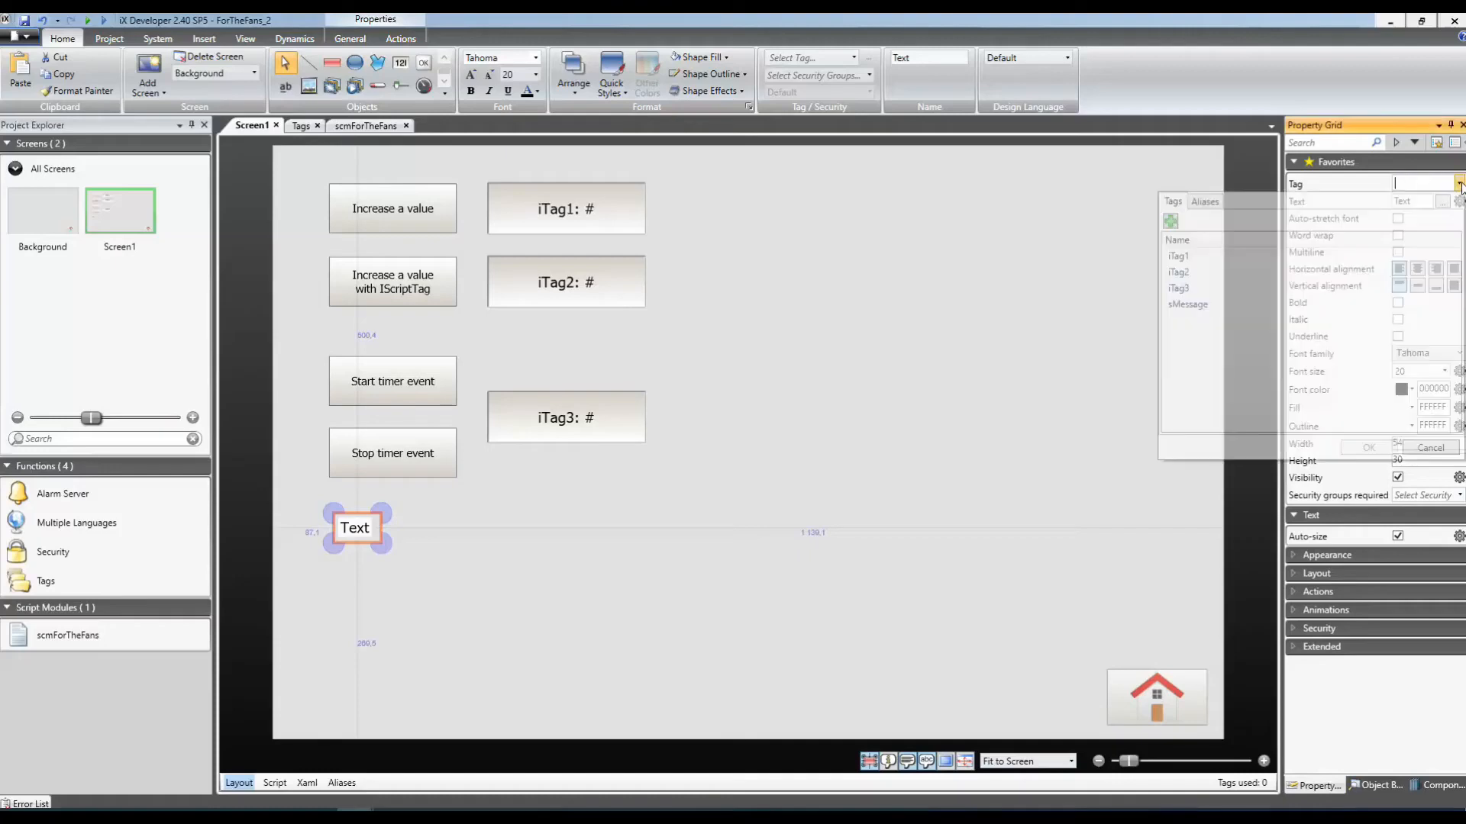
double_click(1199, 308)
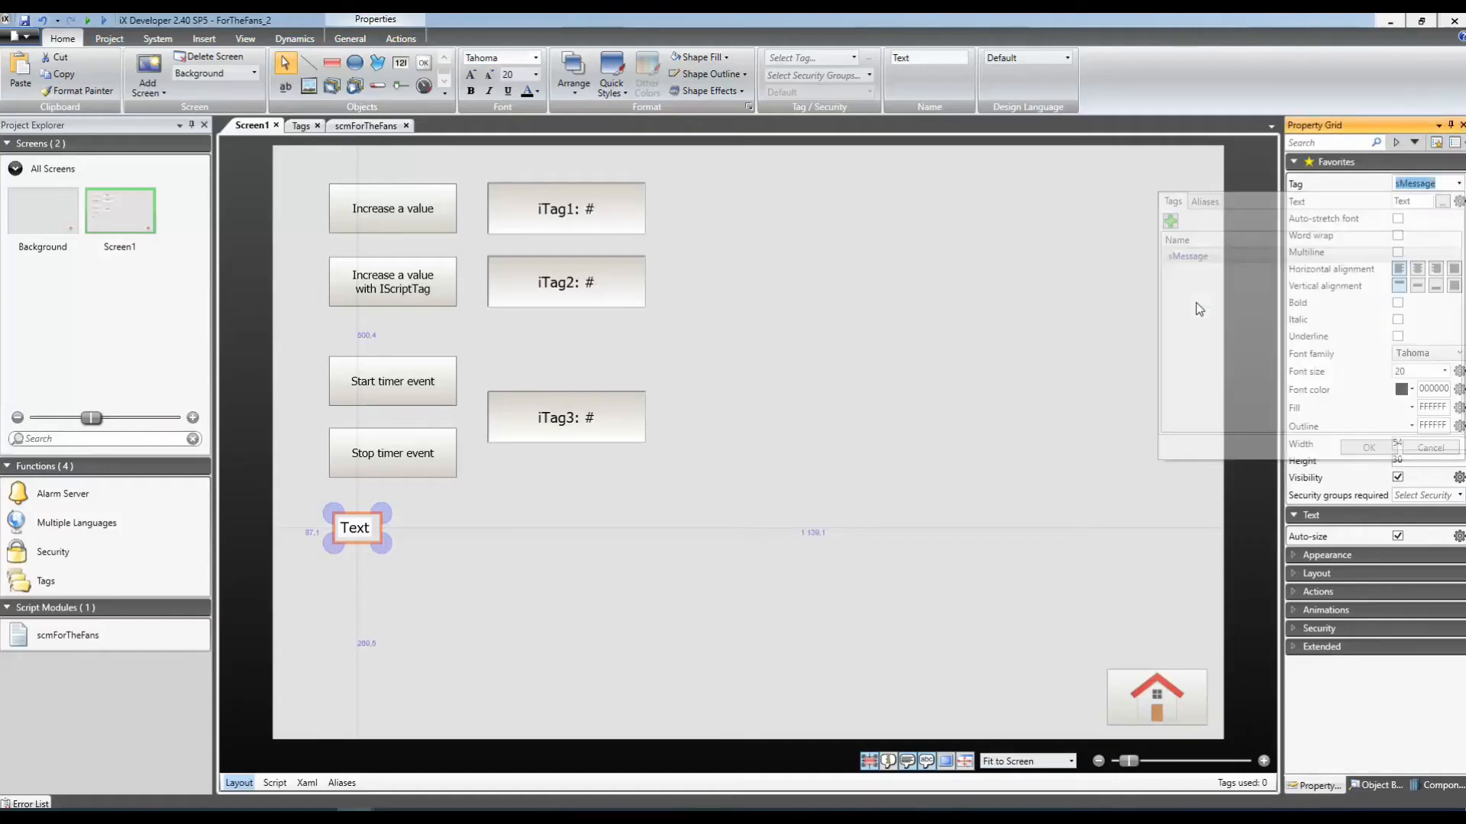
click(1096, 321)
click(369, 530)
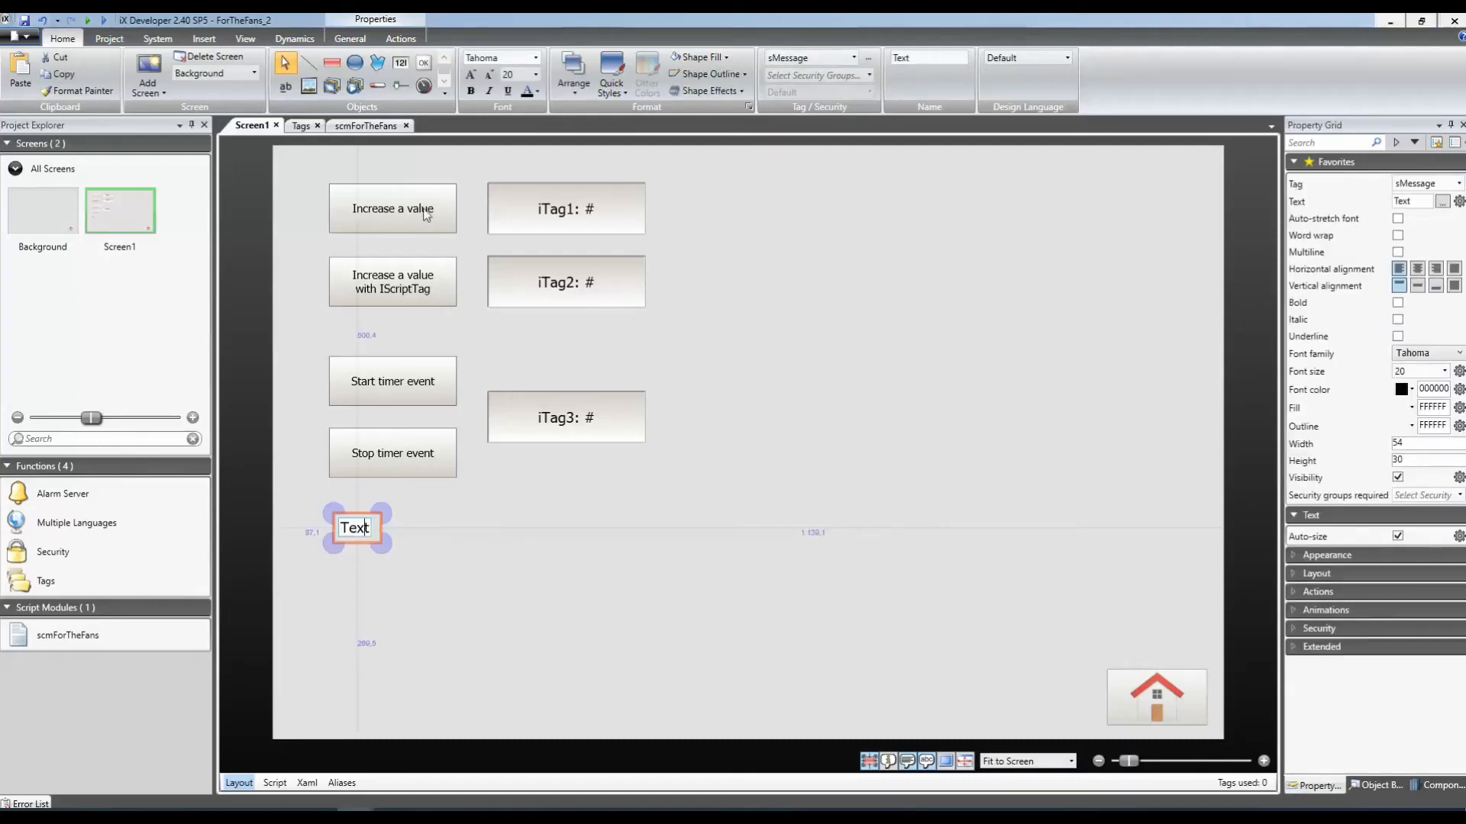
click(464, 468)
Create a Click event handler in the Screen1 script for the Start timer event button.
click(431, 395)
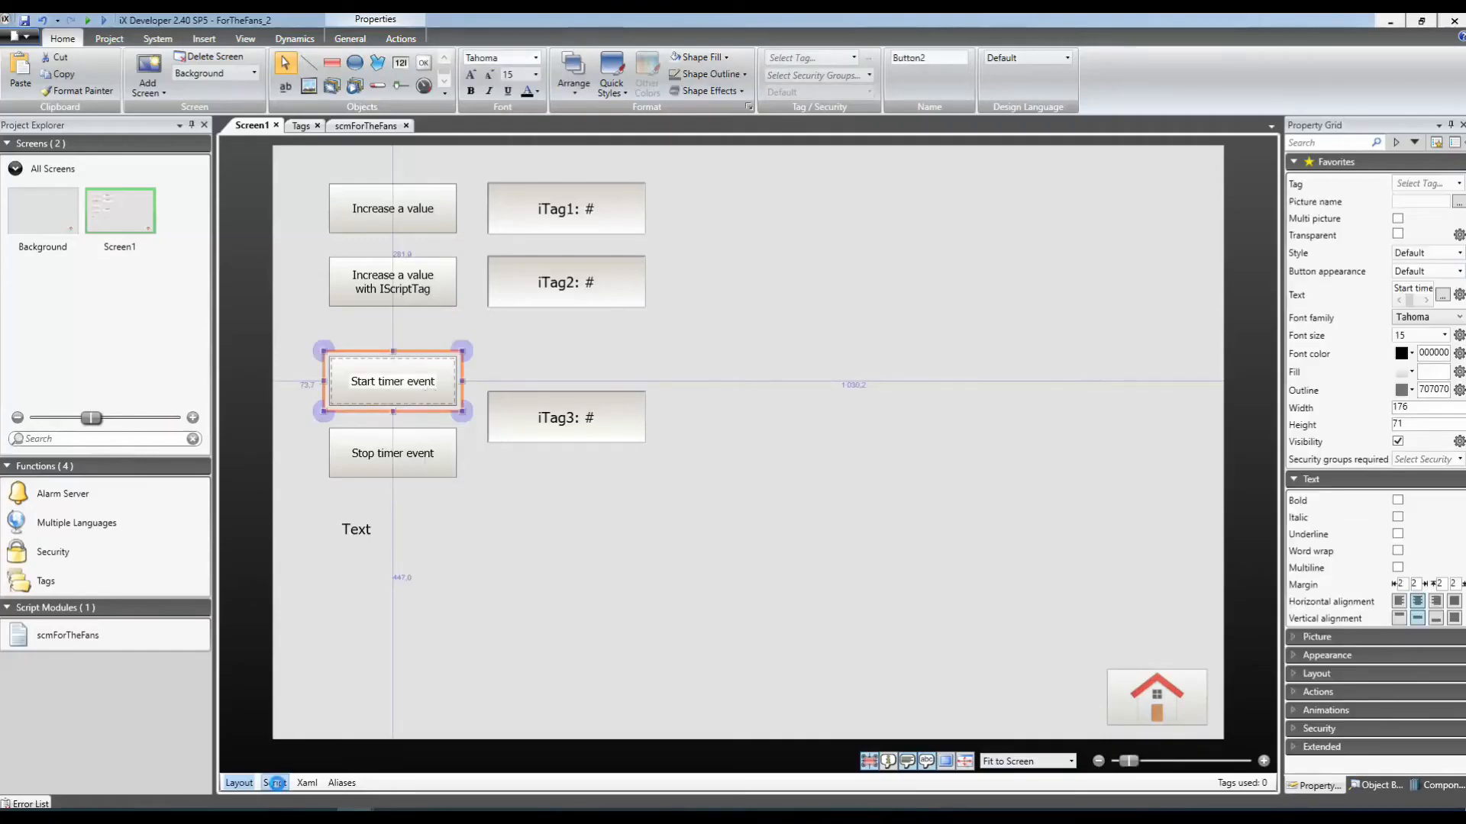
click(275, 783)
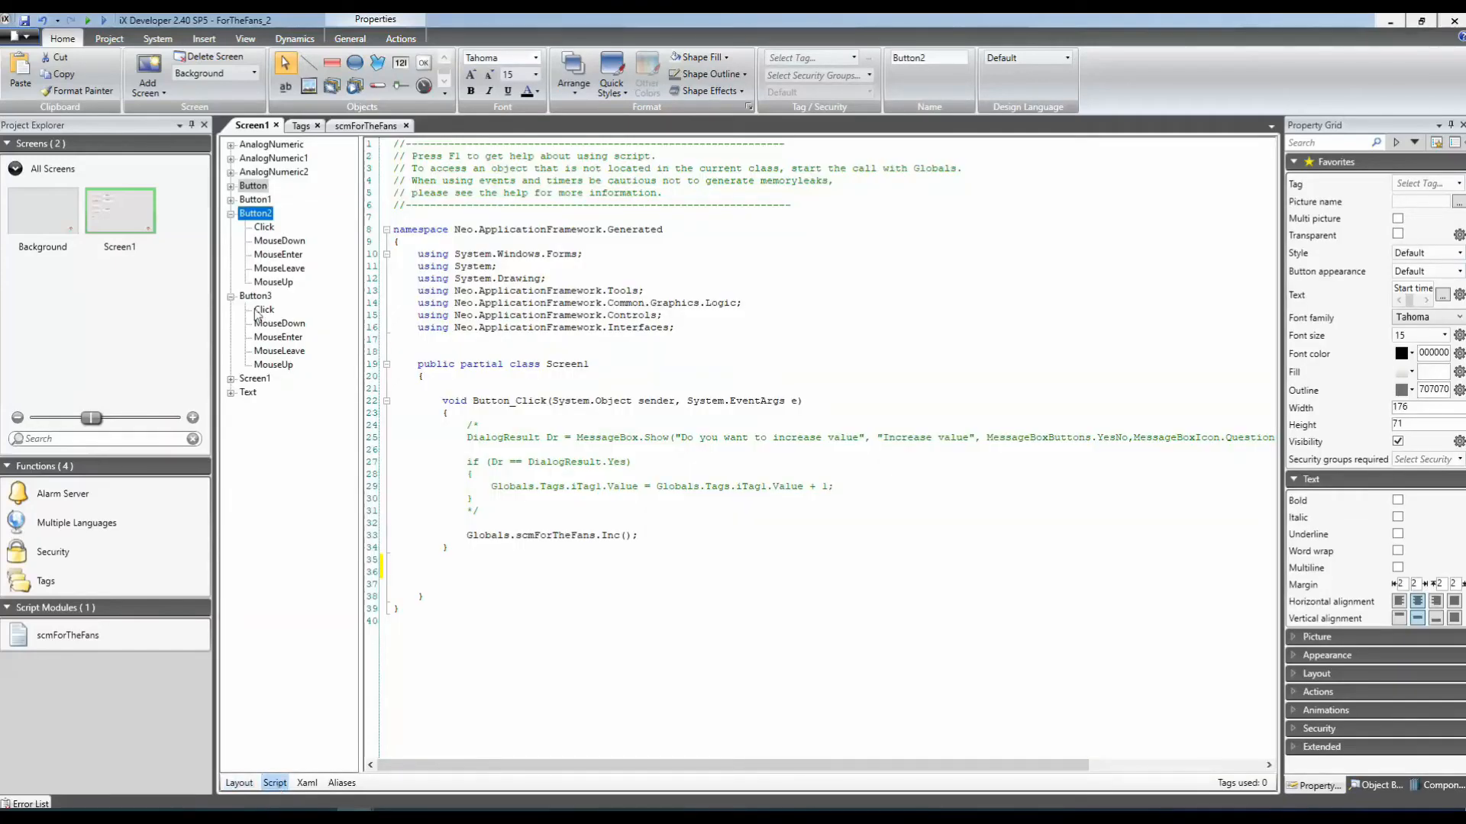
double_click(264, 227)
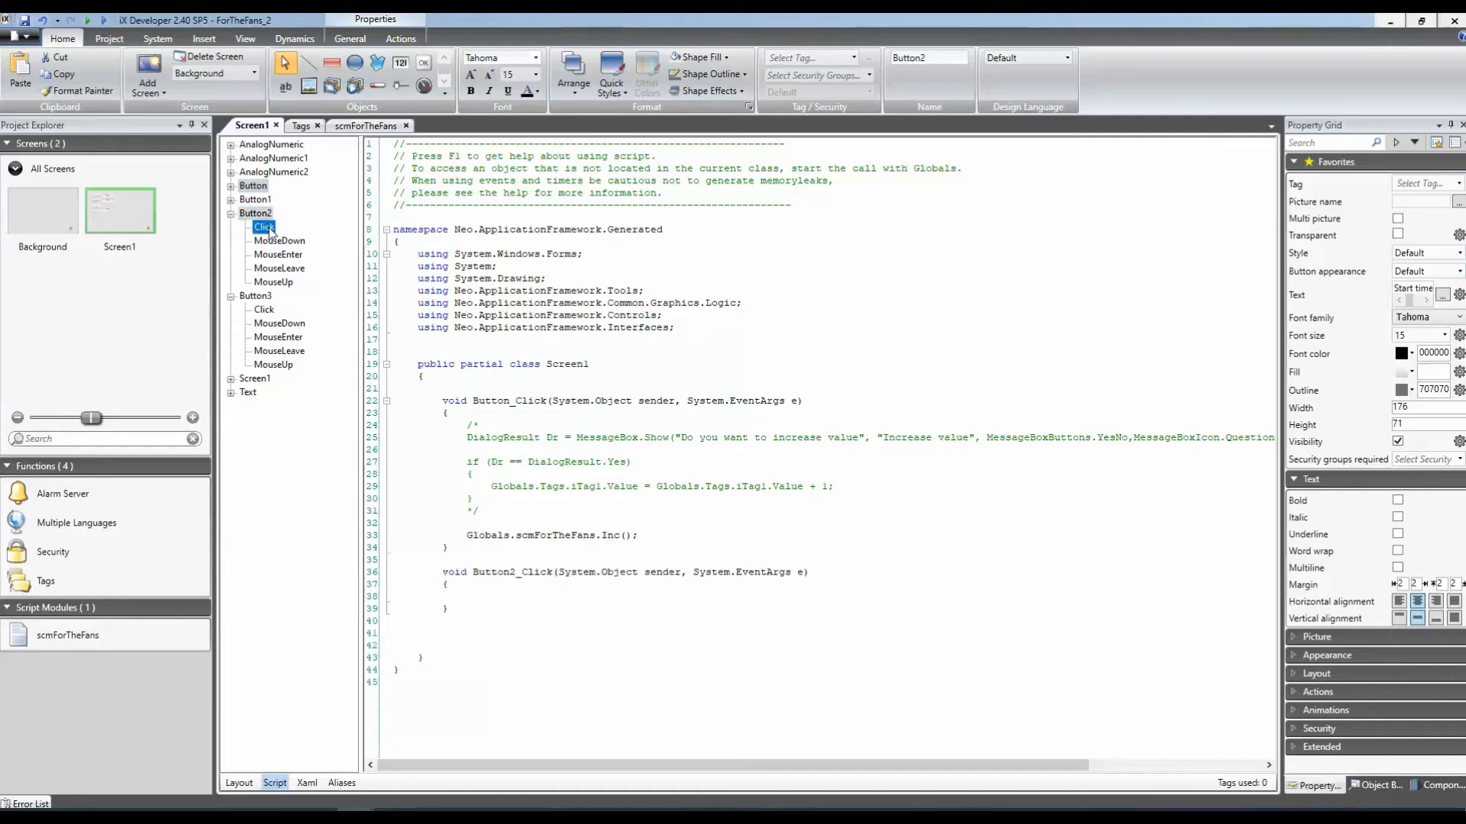
click(485, 597)
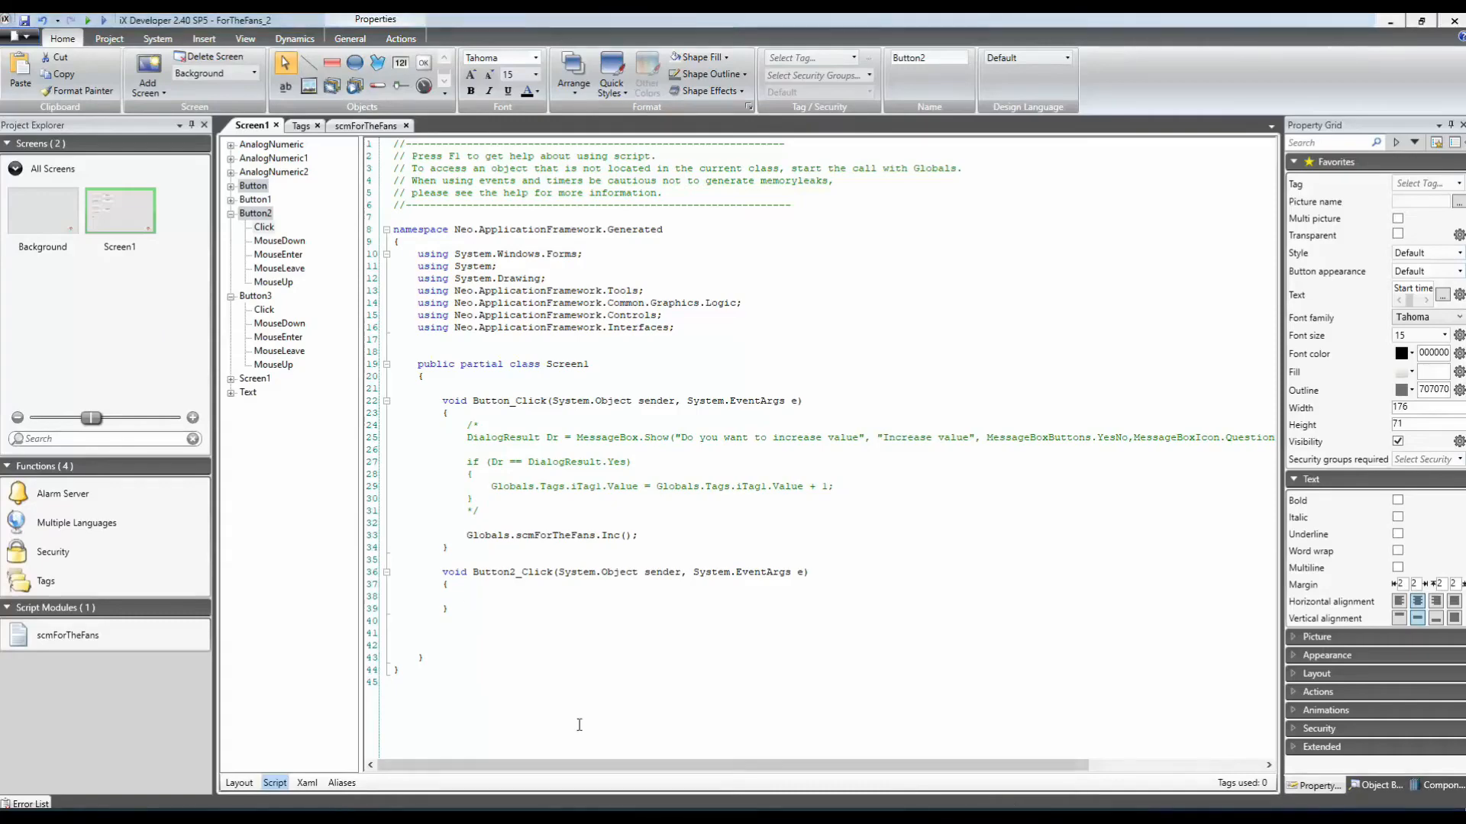
Copy the four m_Timer lines of Button4_Click from the other open iX Developer project and paste them into this project's Button2_Click.
mouse_move(355, 817)
click(433, 756)
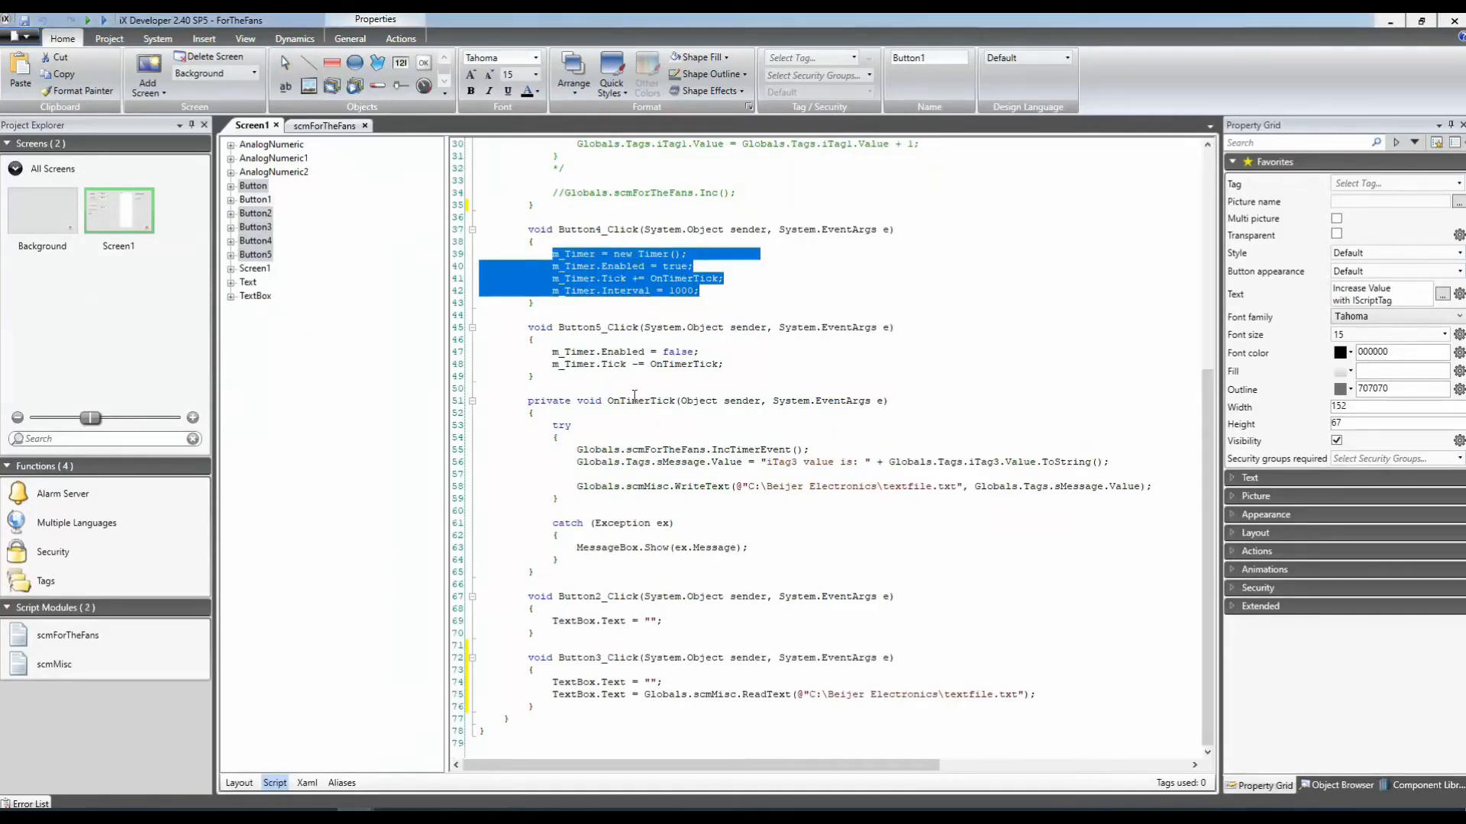
click(590, 230)
drag(553, 254, 717, 297)
key(ctrl+c)
mouse_move(355, 817)
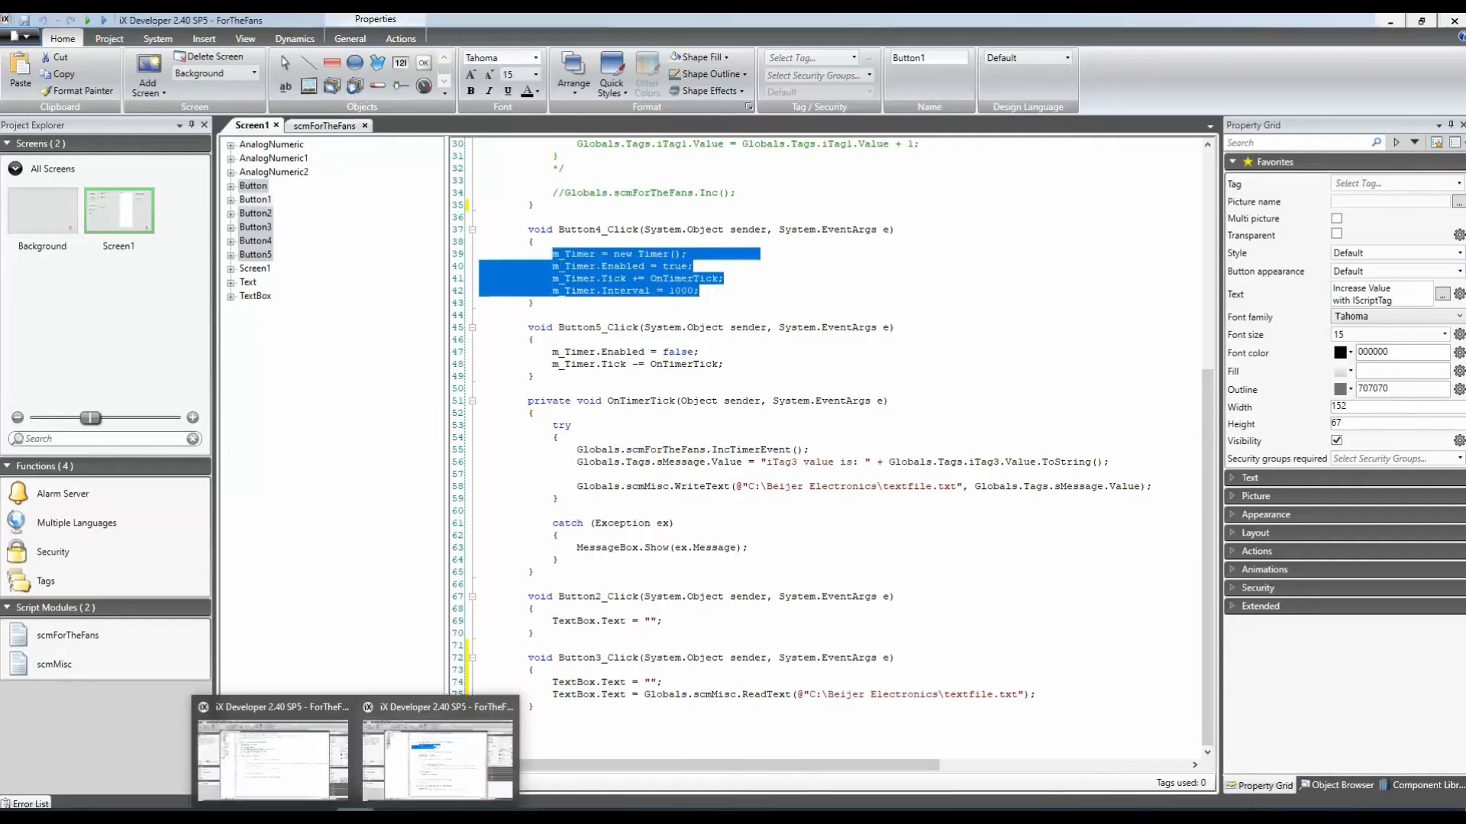
click(313, 748)
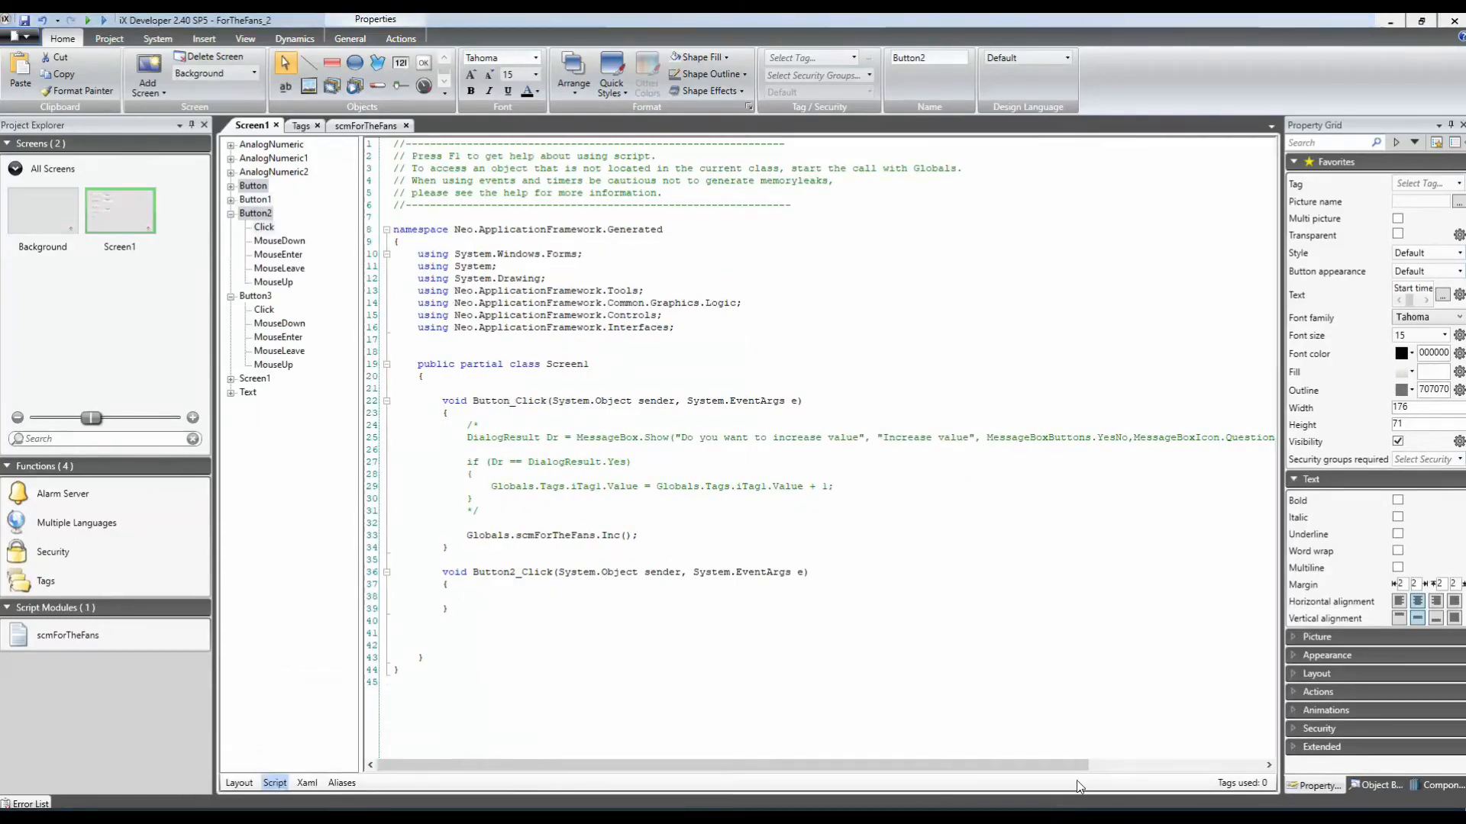
click(486, 599)
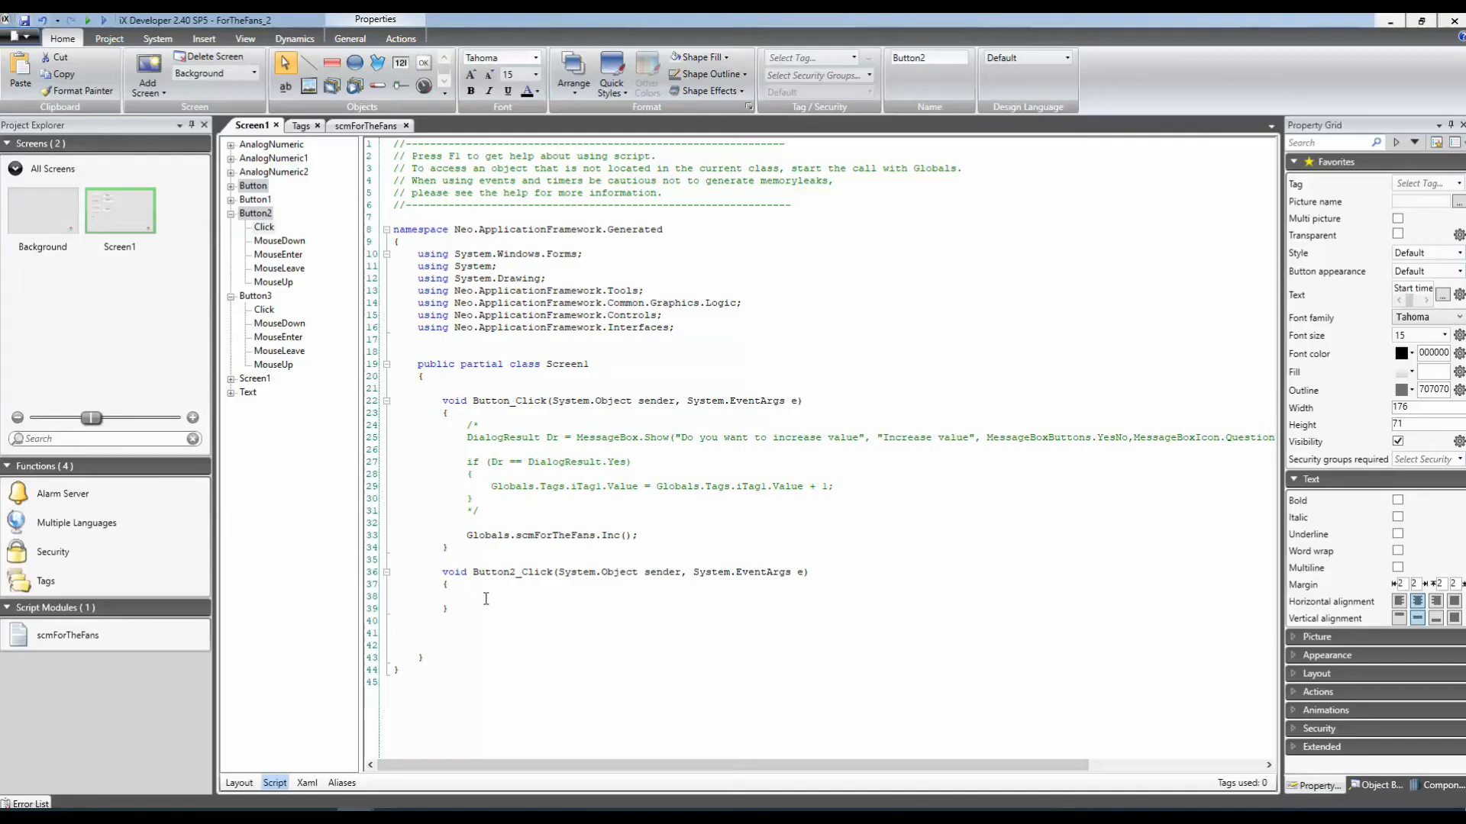
key(ctrl+v)
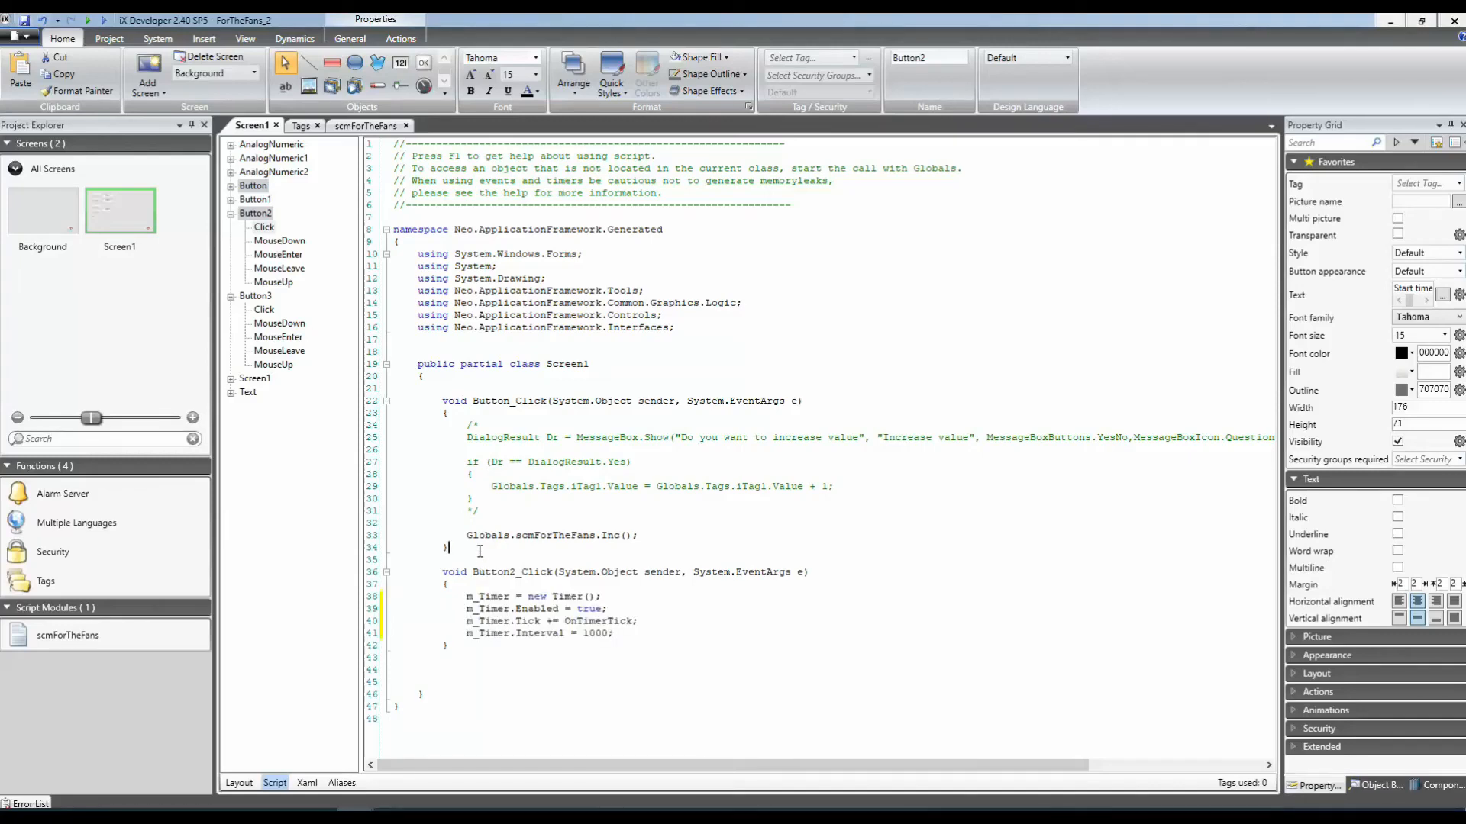
Declare "private Timer m_Timer;" on its own line above the Button2_Click method.
key(Return)
key(Return)
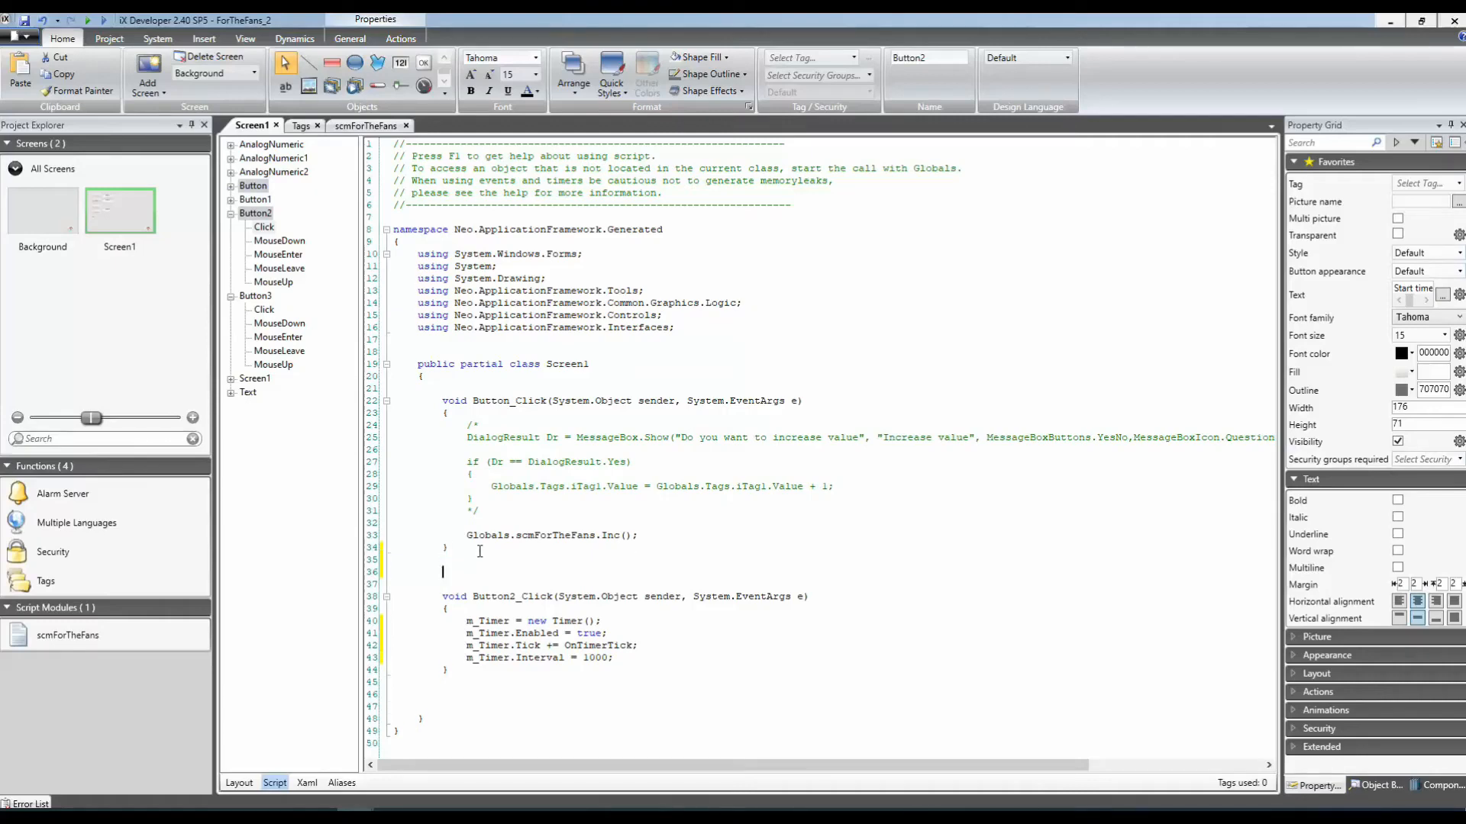
text(private Timer m_Timer;)
Examine the m_Timer declaration and the instantiation, Enabled and Tick lines of Button2_Click, including the OnTimerTick subscription.
click(461, 572)
drag(529, 572, 572, 572)
drag(467, 621, 603, 621)
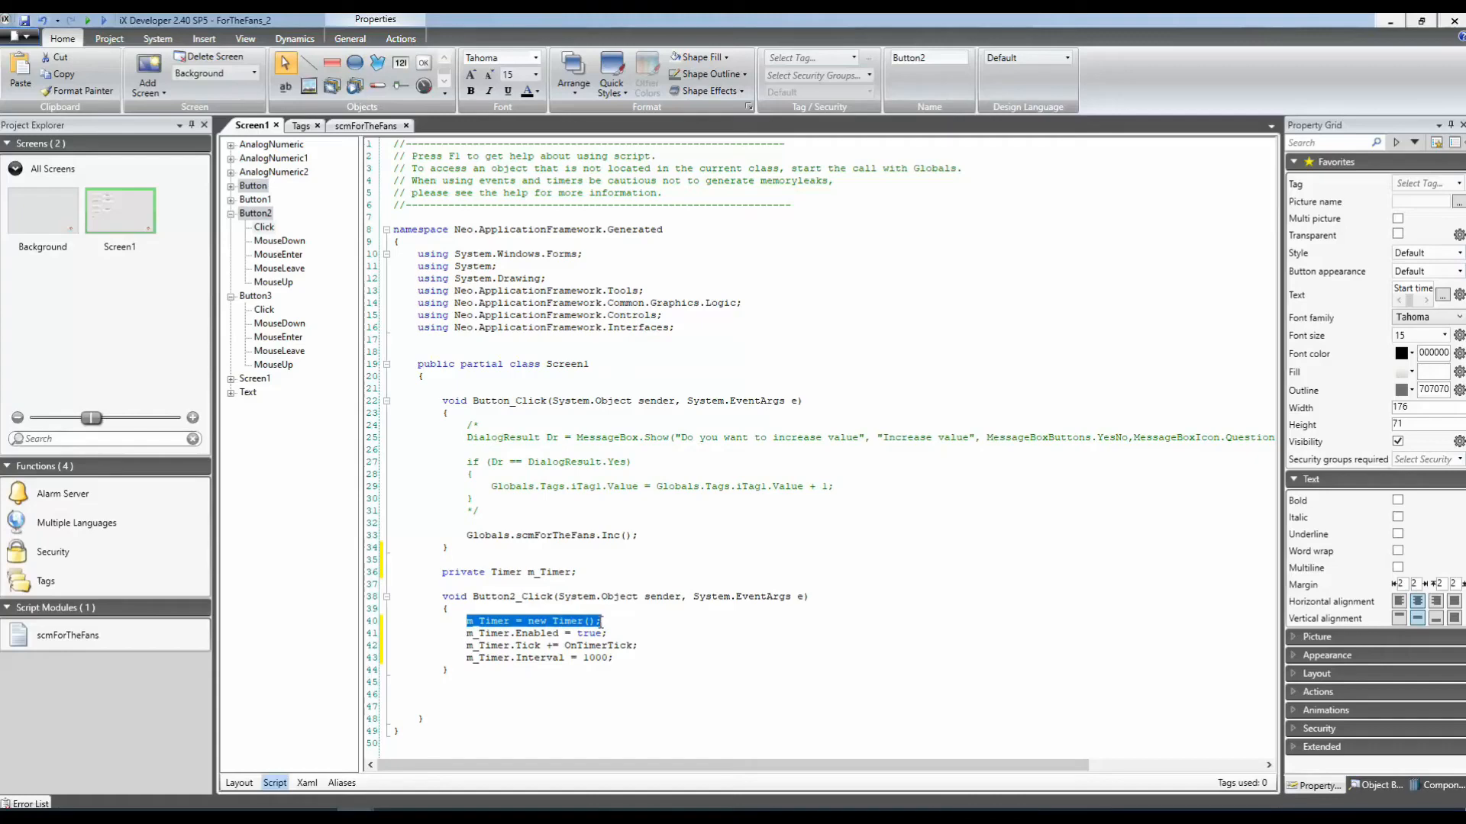
double_click(589, 633)
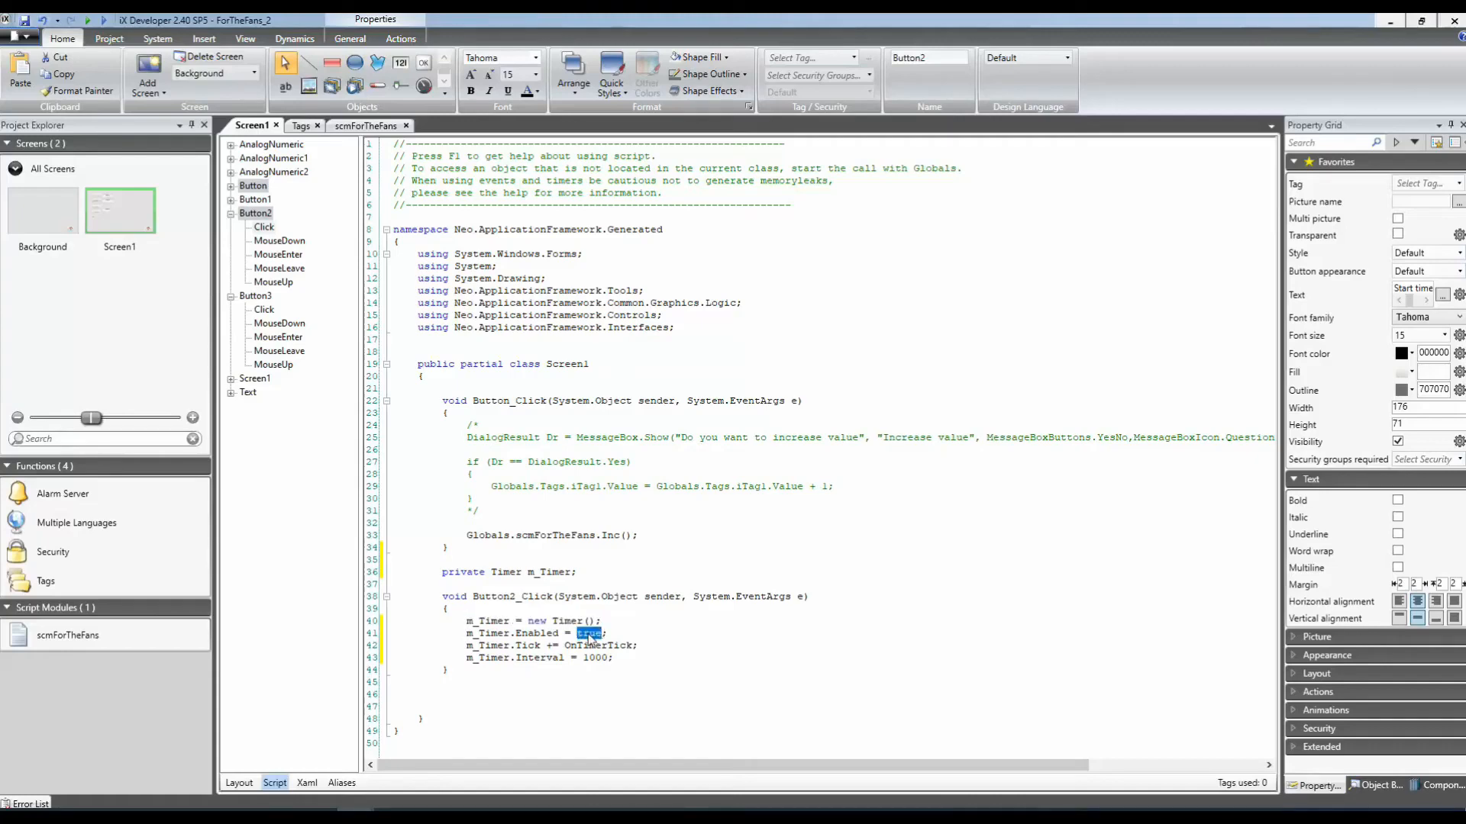
double_click(586, 646)
drag(547, 646, 559, 646)
double_click(529, 646)
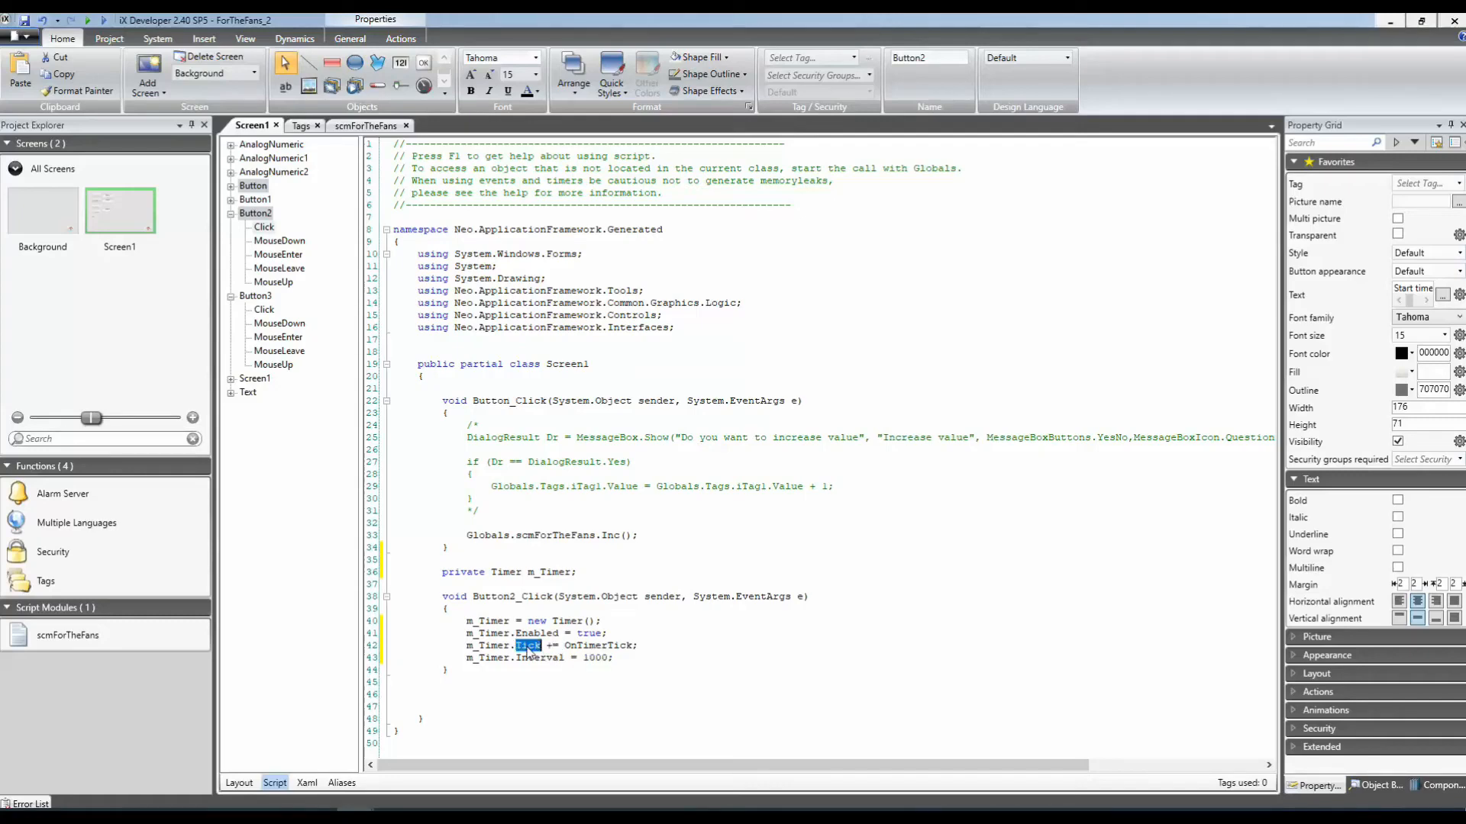
double_click(615, 646)
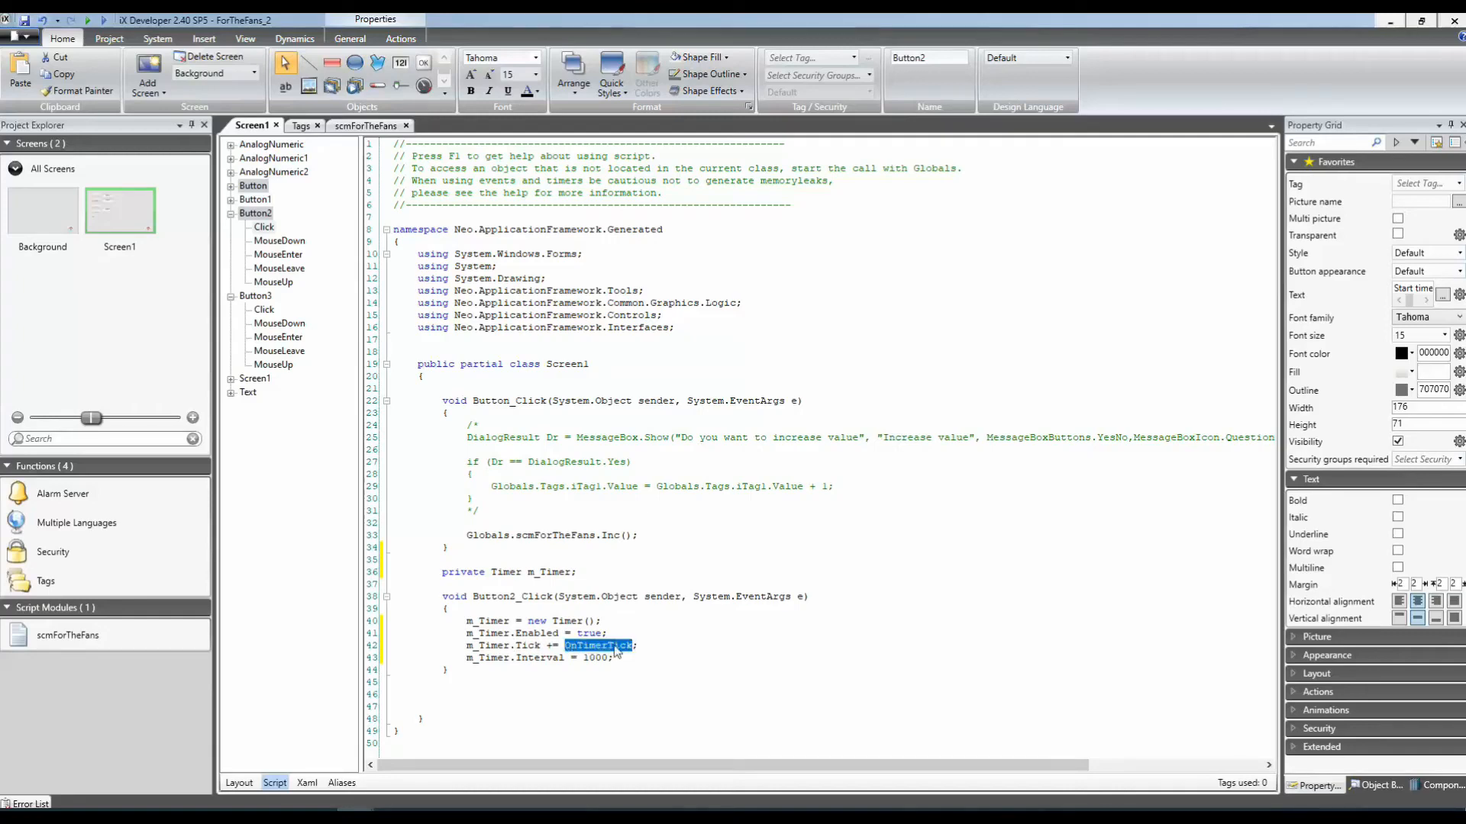
Create a Click event handler in the Screen1 script for the Stop timer event button.
click(239, 782)
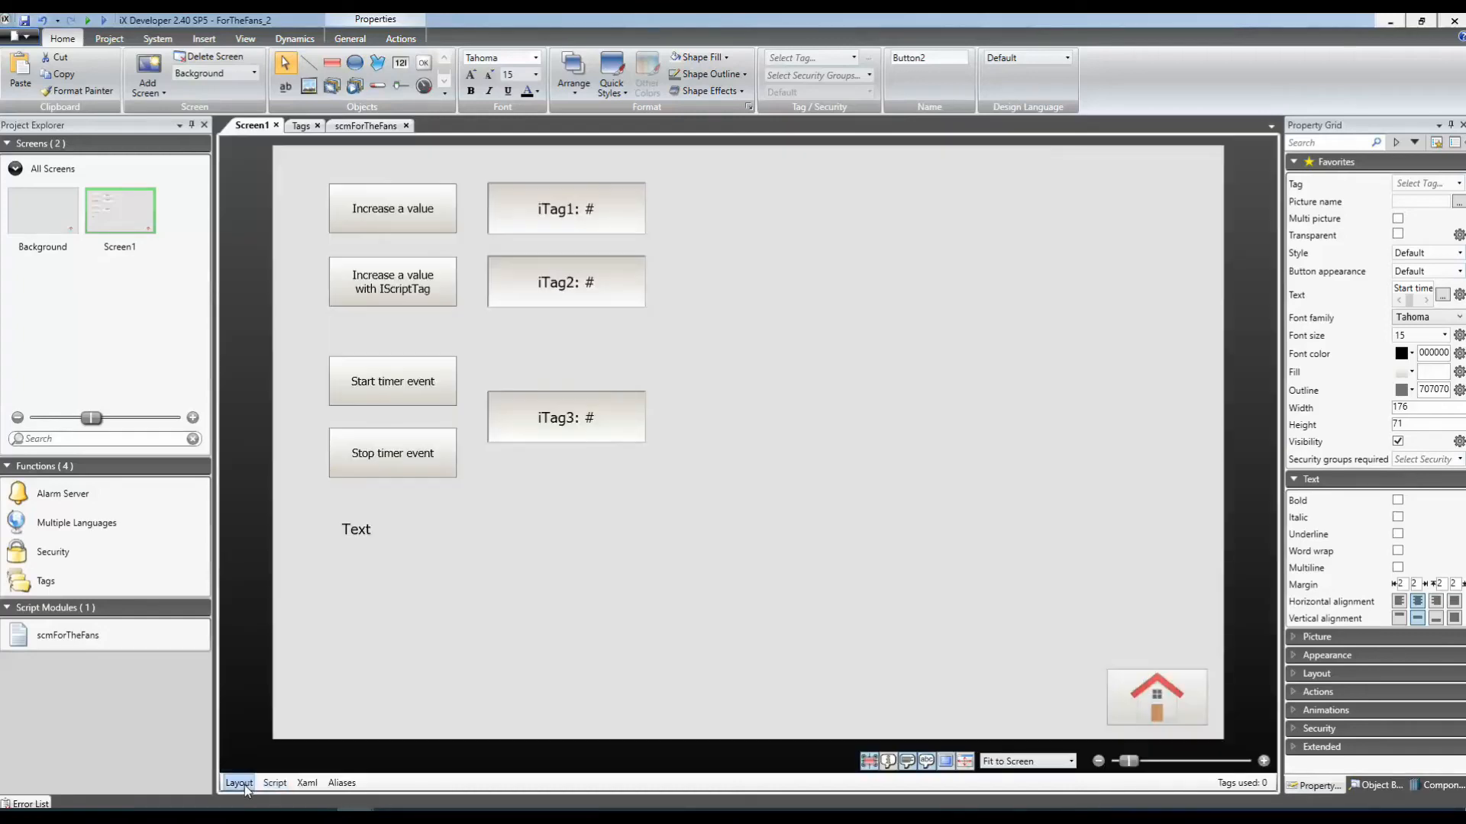
click(357, 472)
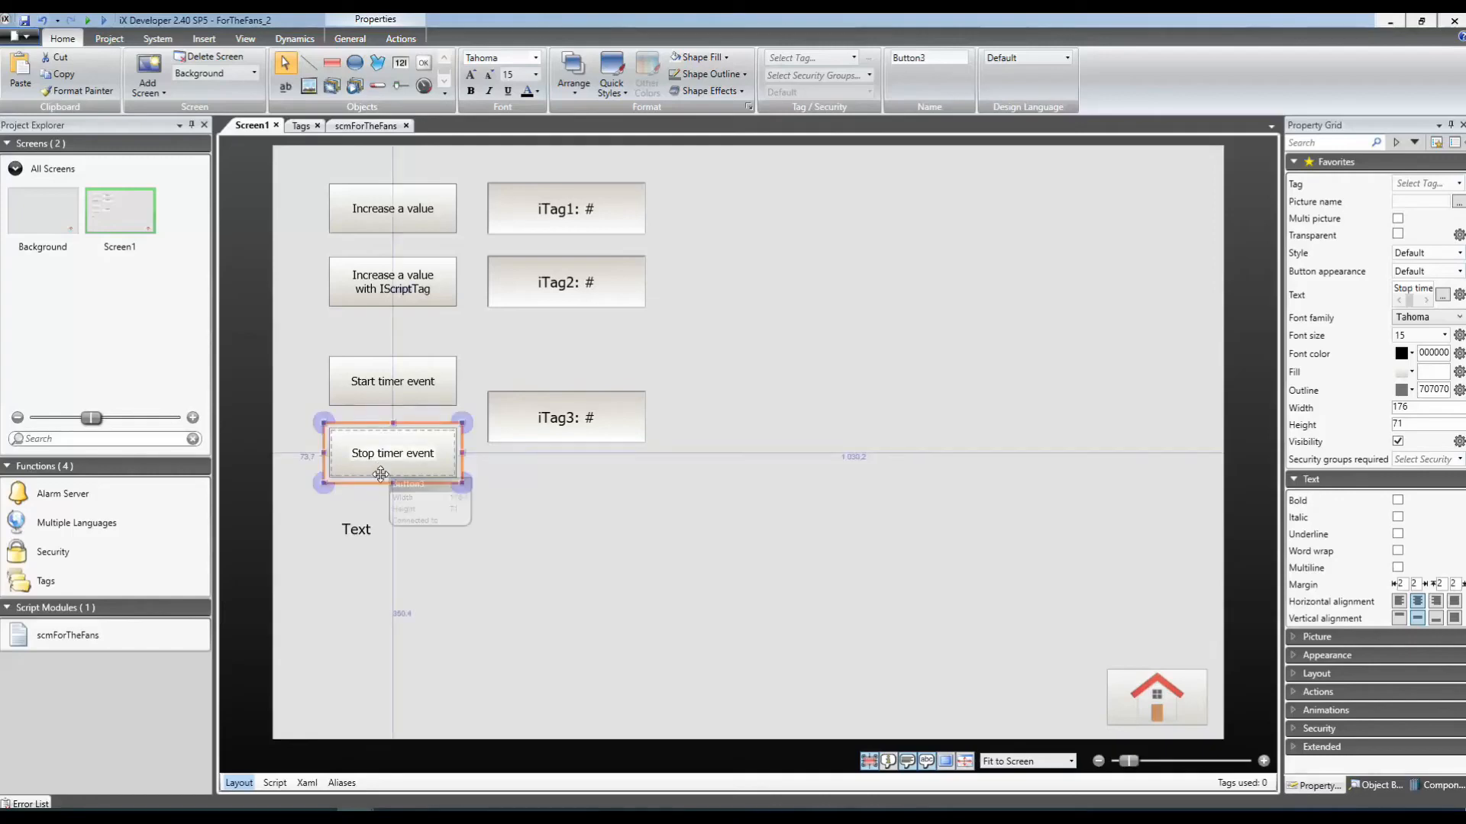
click(282, 784)
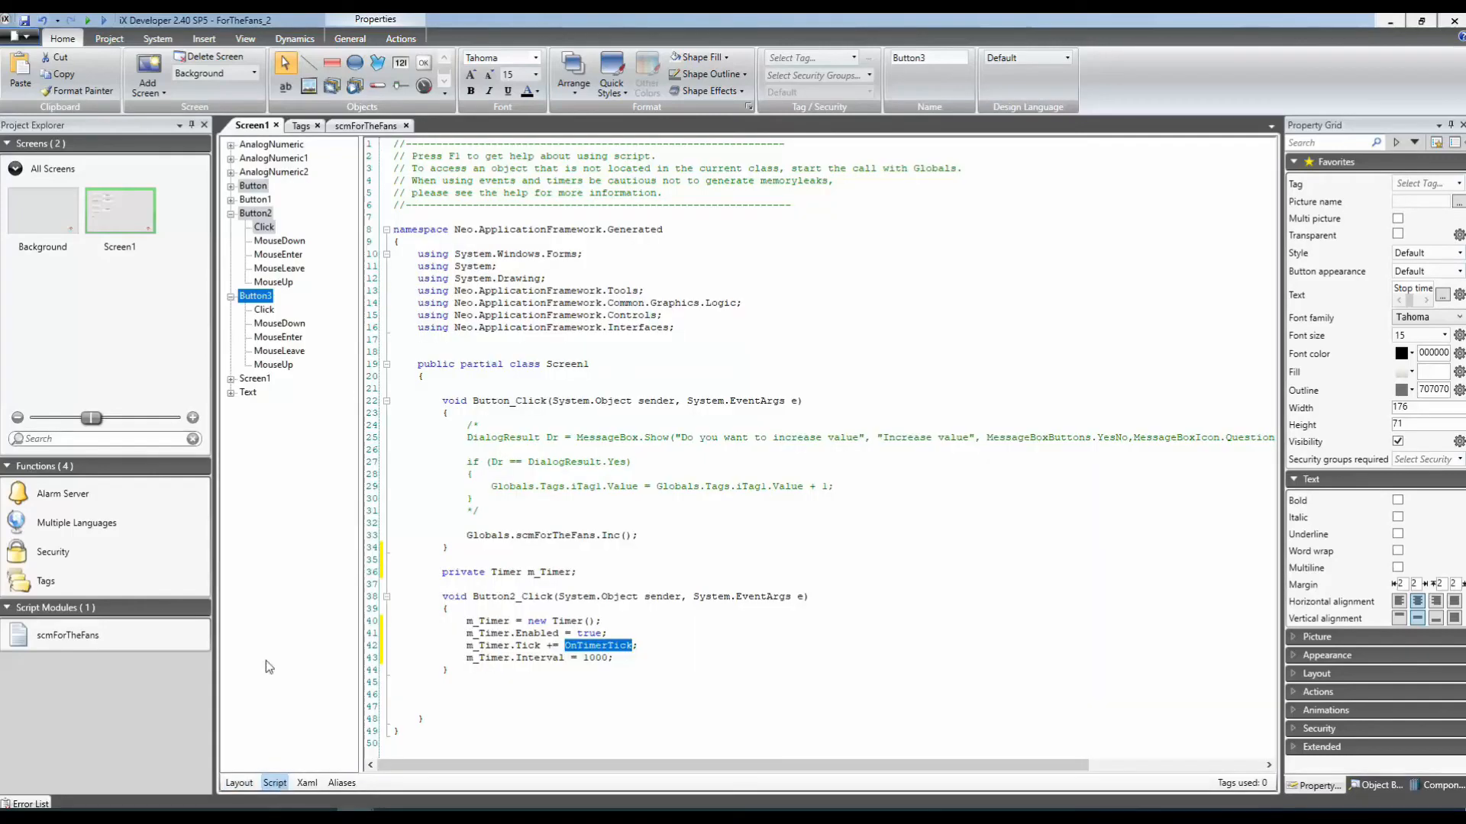
double_click(263, 309)
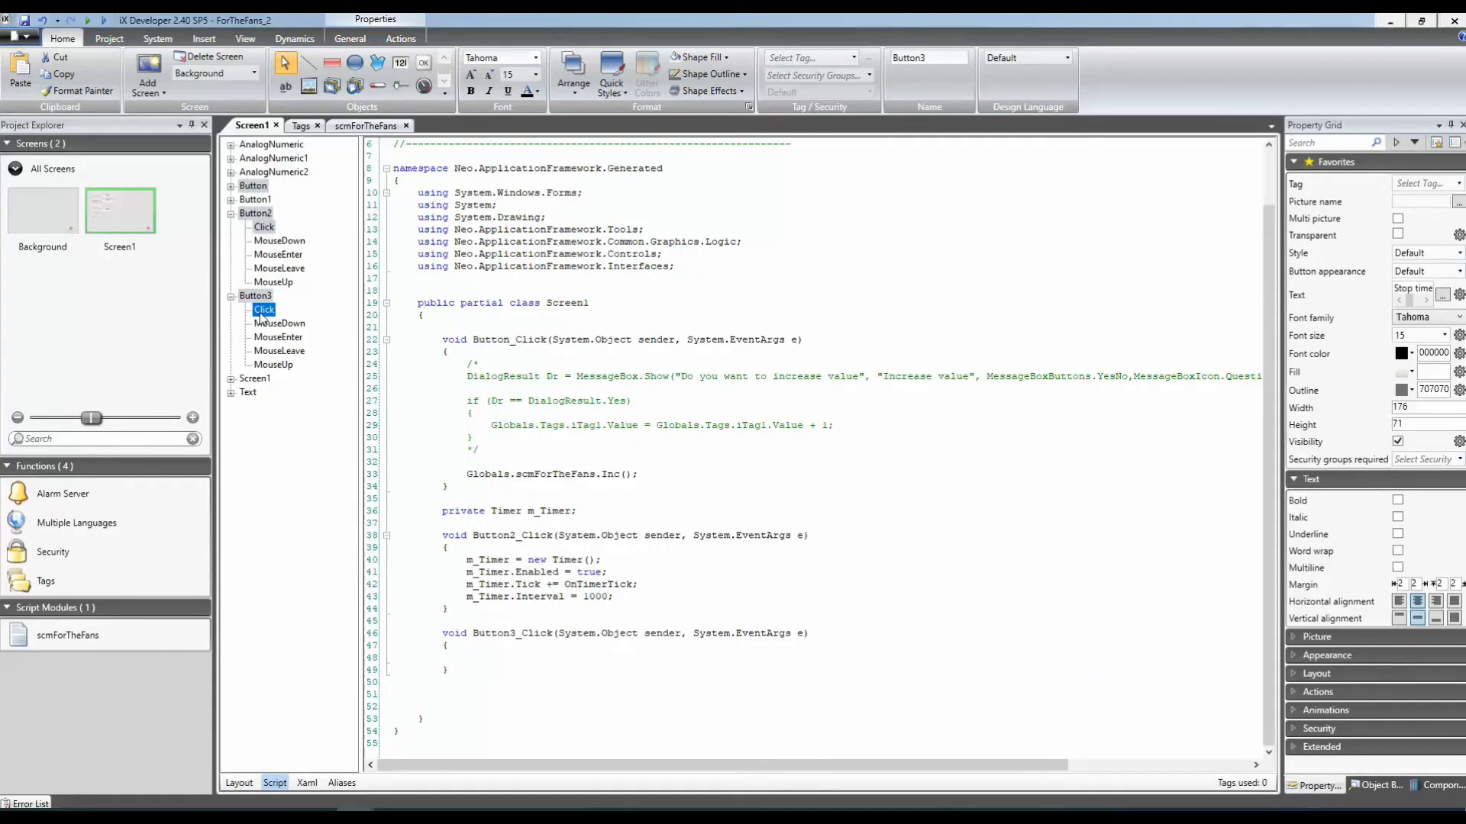
Copy the m_Timer.Enabled and m_Timer.Tick lines from Button2_Click into the body of Button3_Click.
click(444, 571)
drag(464, 572, 647, 582)
key(ctrl+c)
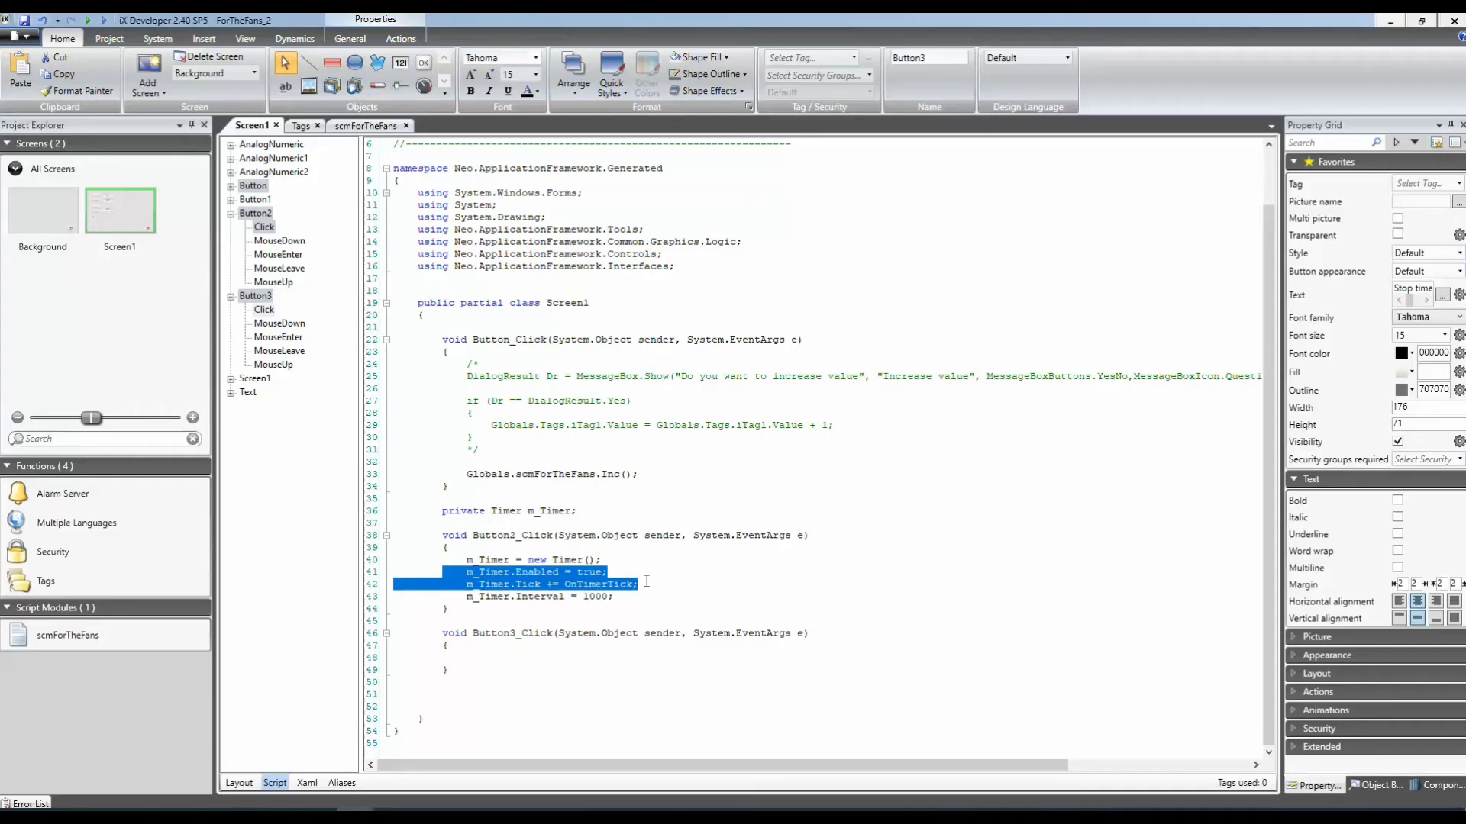
click(473, 657)
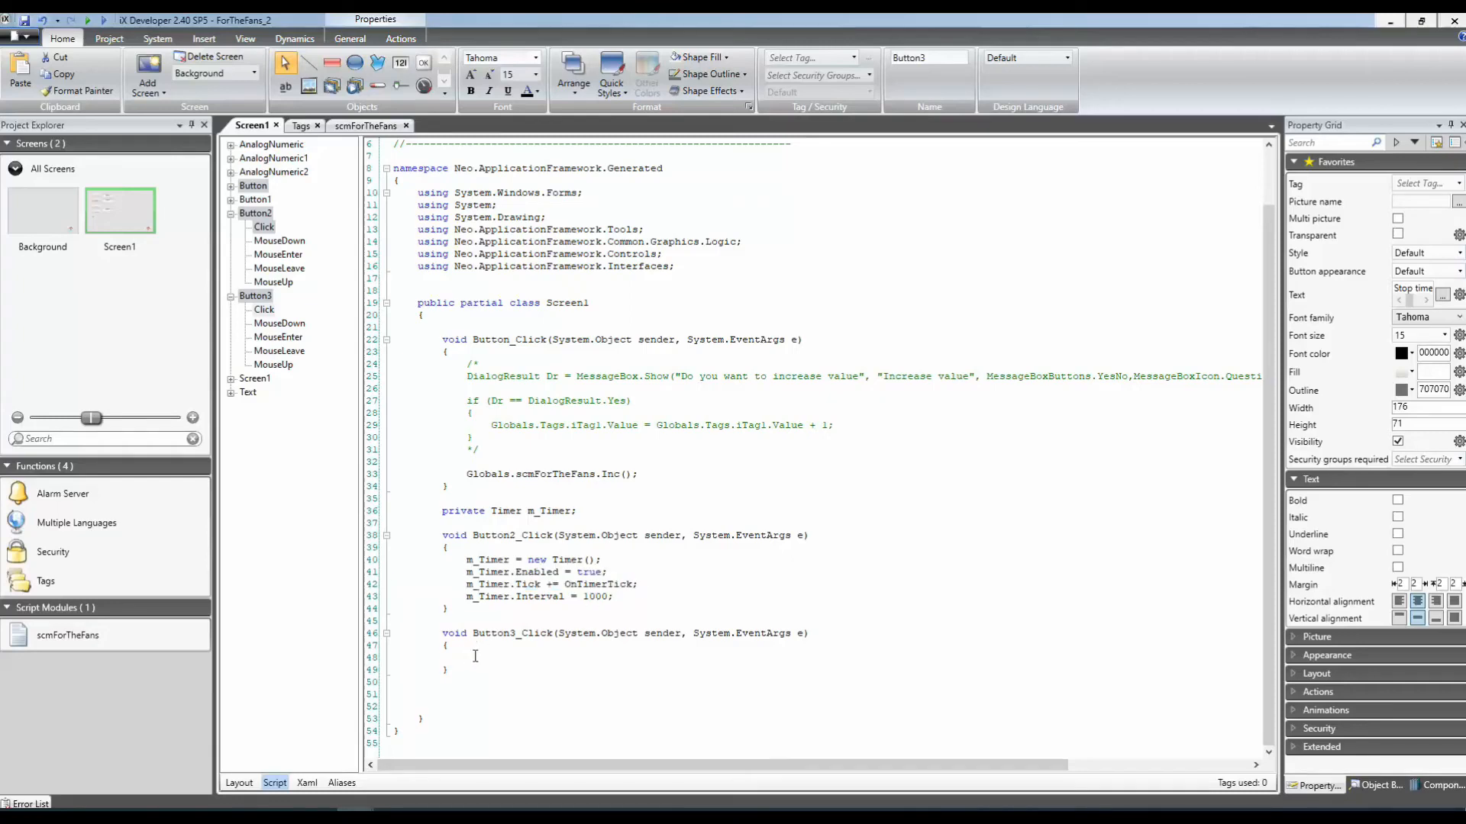
key(ctrl+v)
In Button3_Click, set m_Timer.Enabled to false and change the Tick operator to -= to unsubscribe OnTimerTick.
double_click(588, 657)
text(fals)
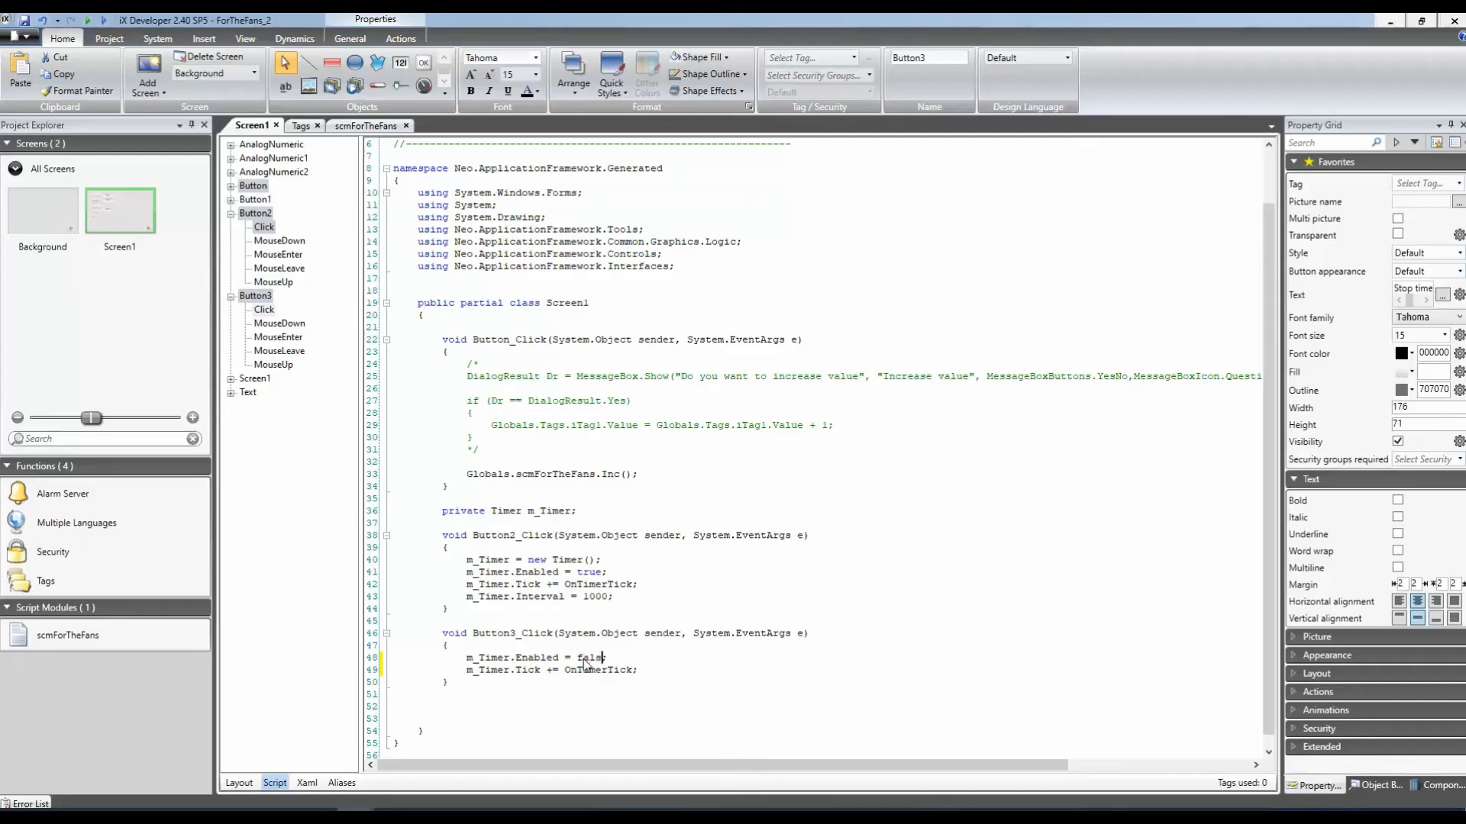
text(e;)
click(552, 670)
key(BackSpace)
text(-)
click(655, 674)
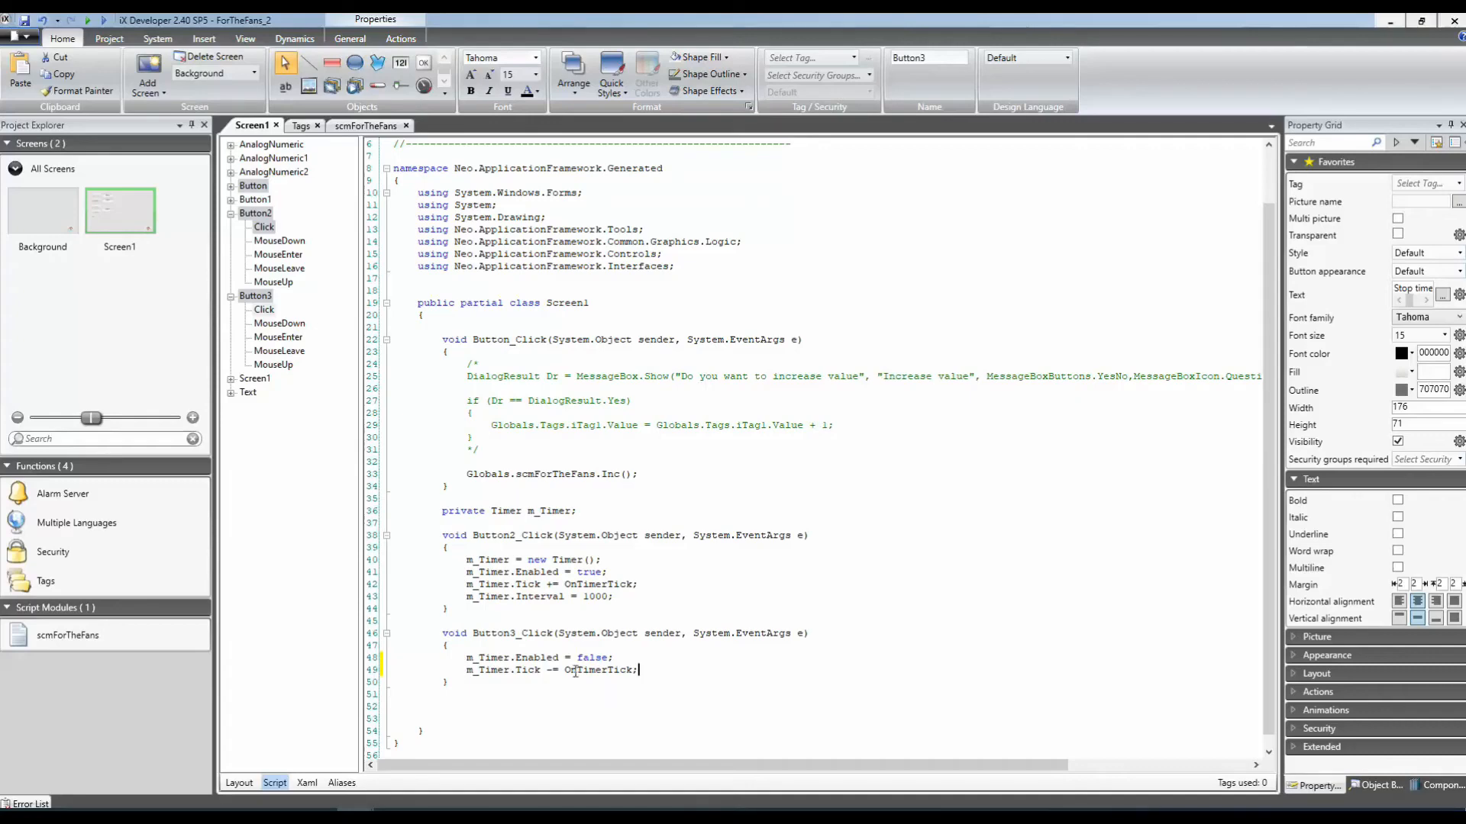
drag(546, 669, 559, 669)
double_click(599, 670)
Duplicate the whole Button3_Click method below itself, separated by a blank line.
drag(440, 635, 461, 681)
key(ctrl+c)
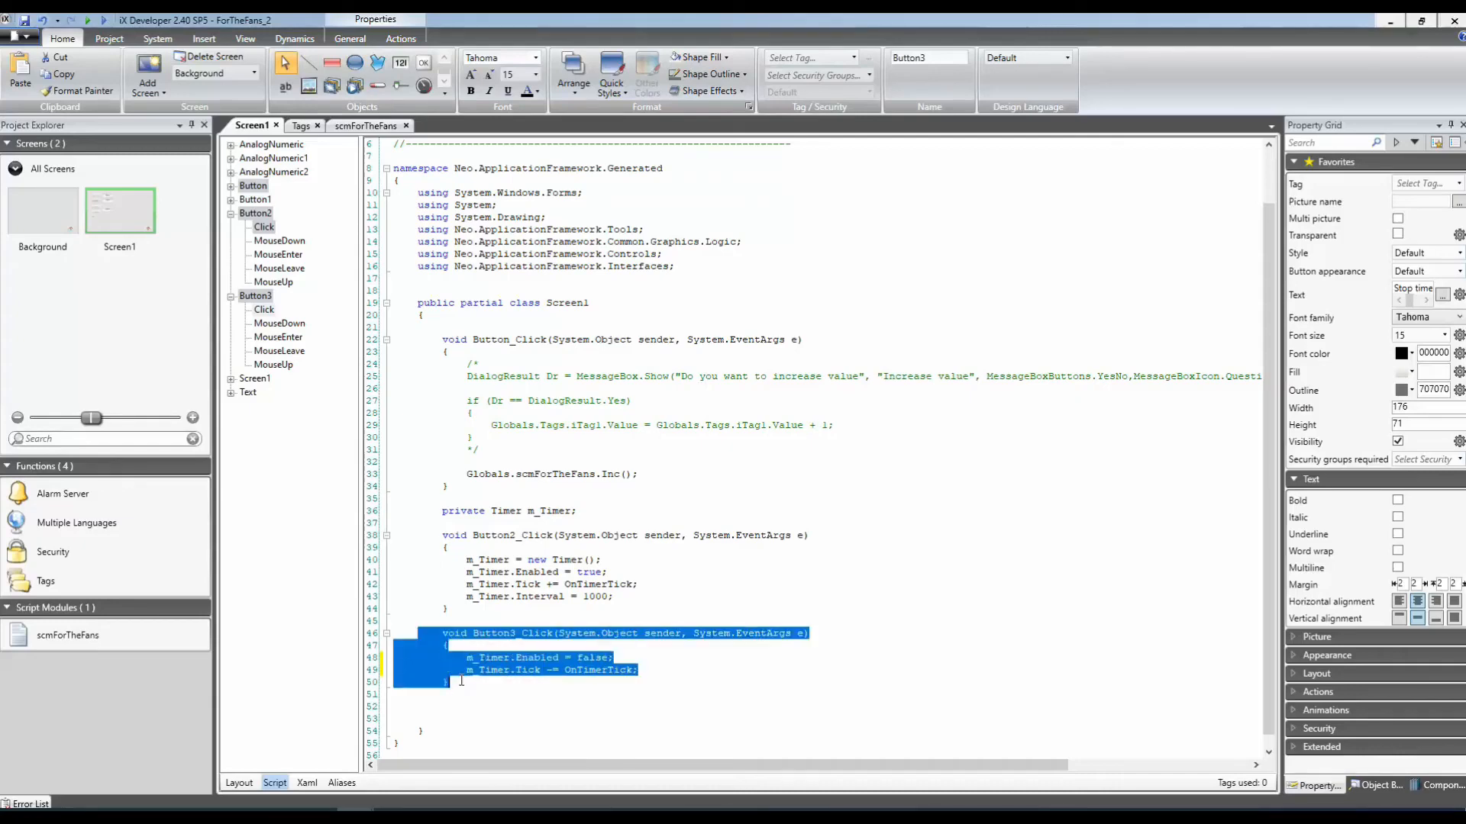
click(458, 698)
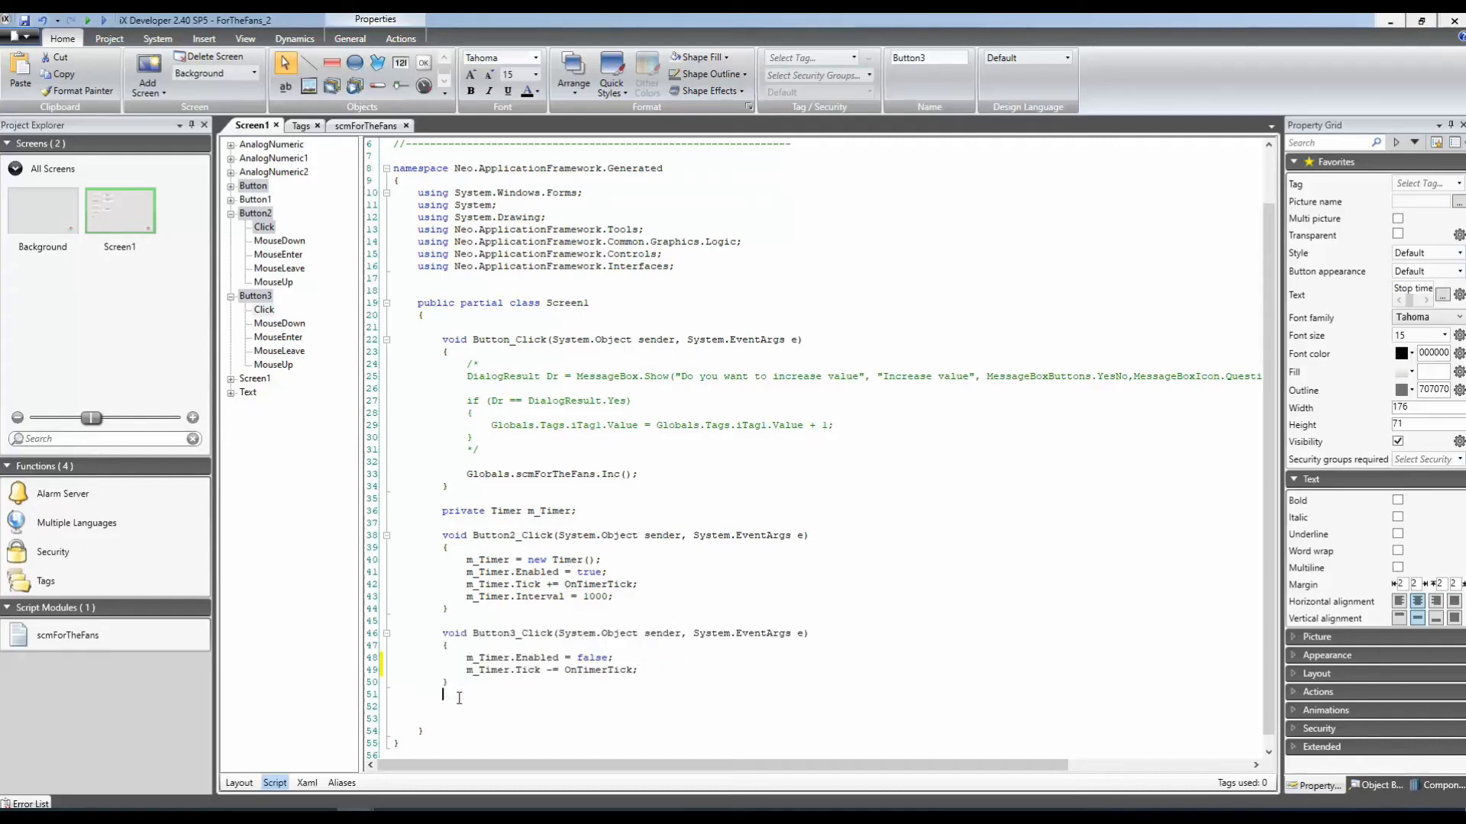
key(Return)
key(Return)
key(ctrl+v)
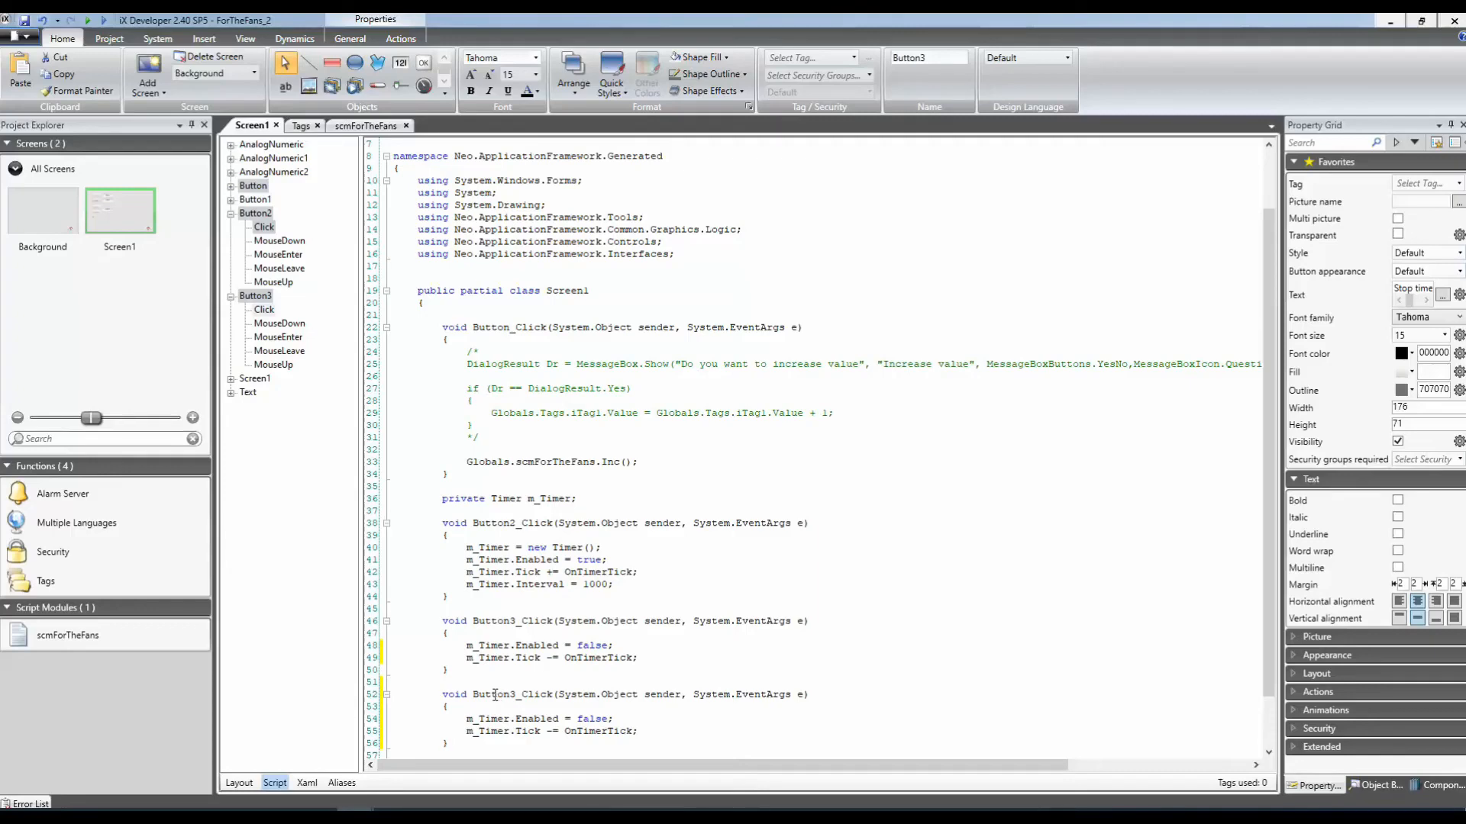
Rename the duplicated Button3_Click method to OnTimerTick and delete the two m_Timer lines from its body.
double_click(604, 572)
key(ctrl+c)
drag(473, 694, 552, 694)
key(ctrl+v)
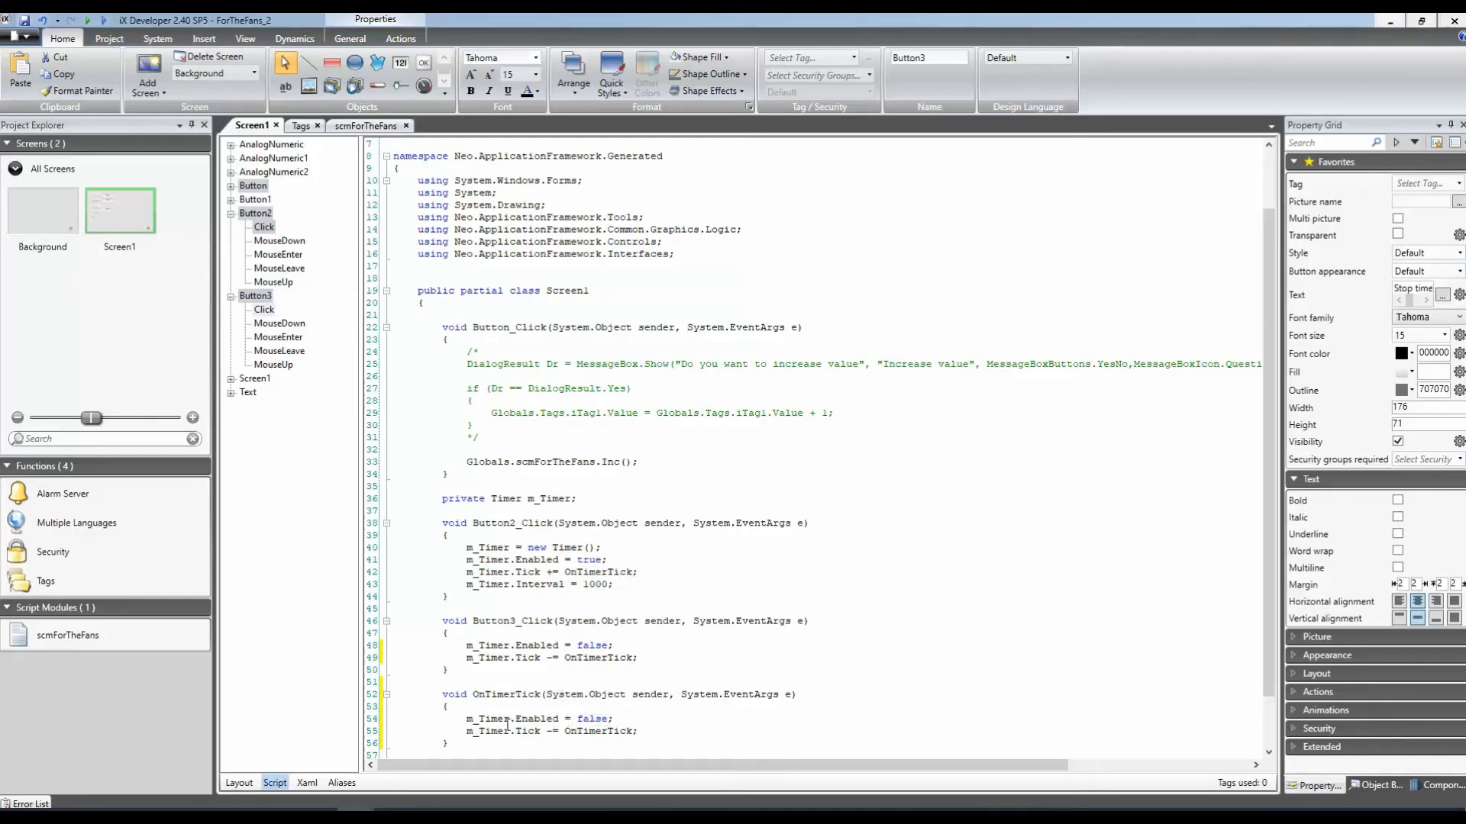
drag(468, 721, 644, 728)
key(Delete)
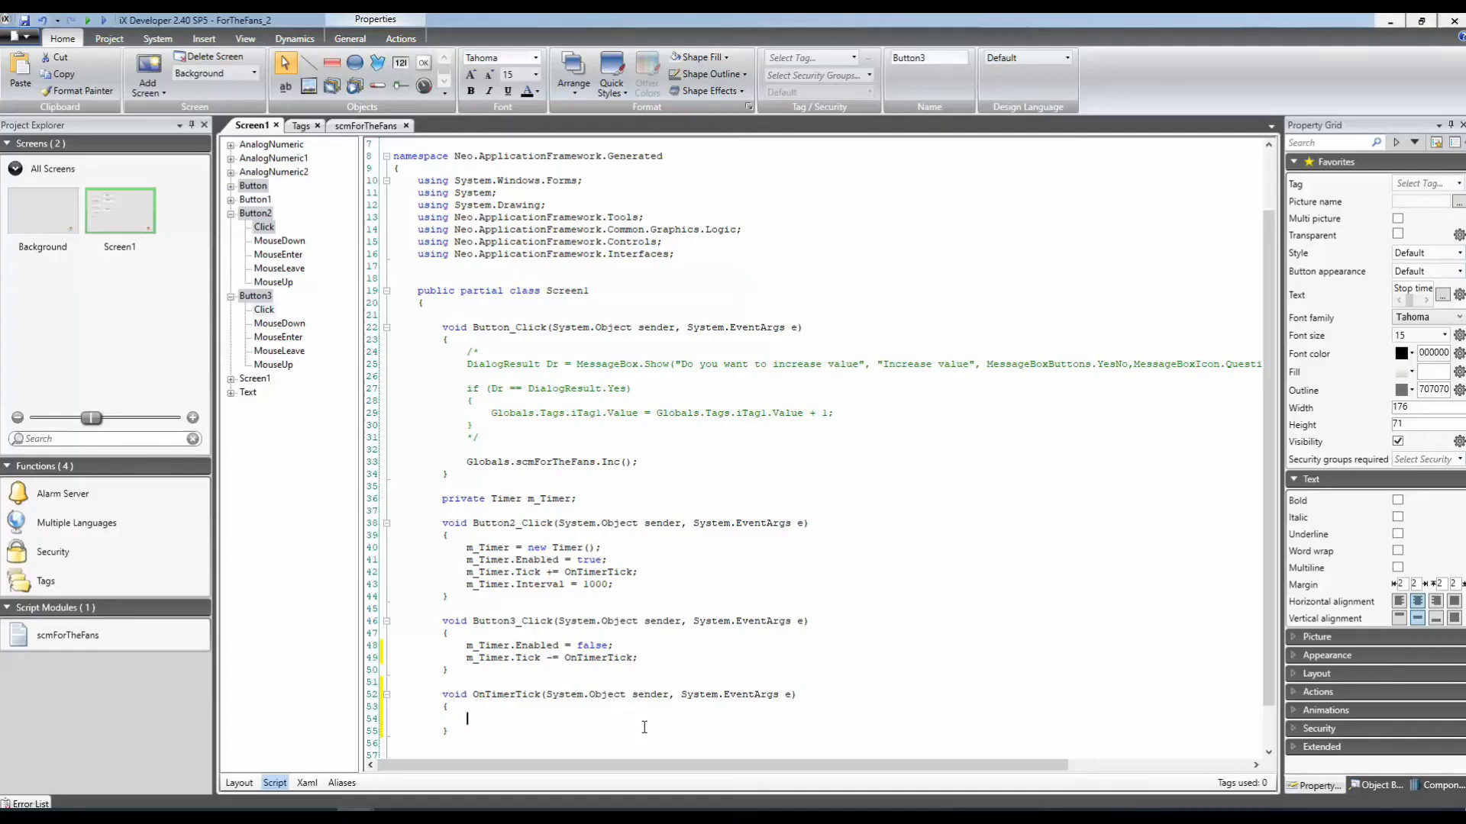
Add the statement Globals.Tags.iTag3.Value++; to the body of OnTimerTick.
key(ctrl+space)
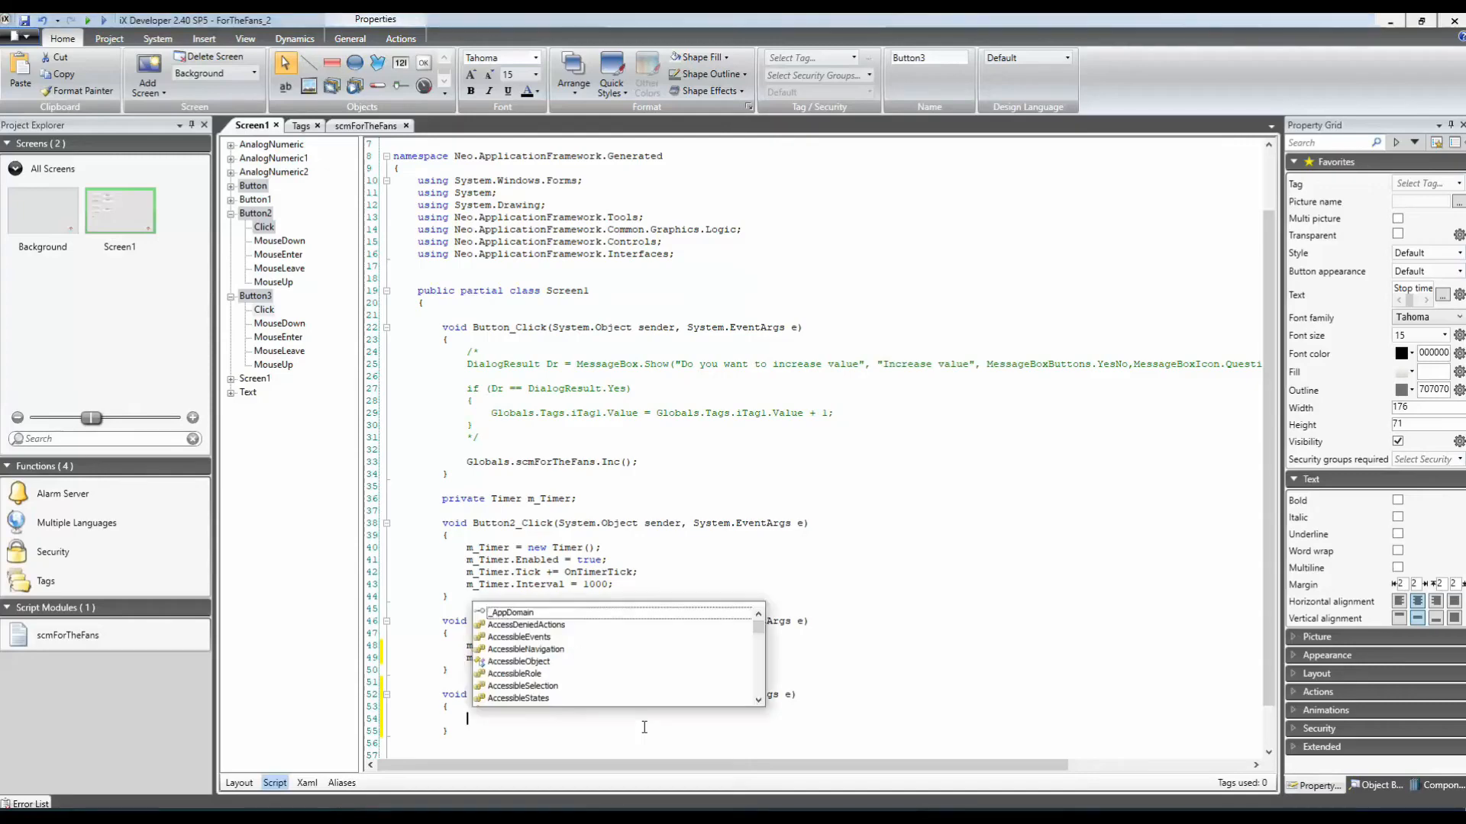
text(glo)
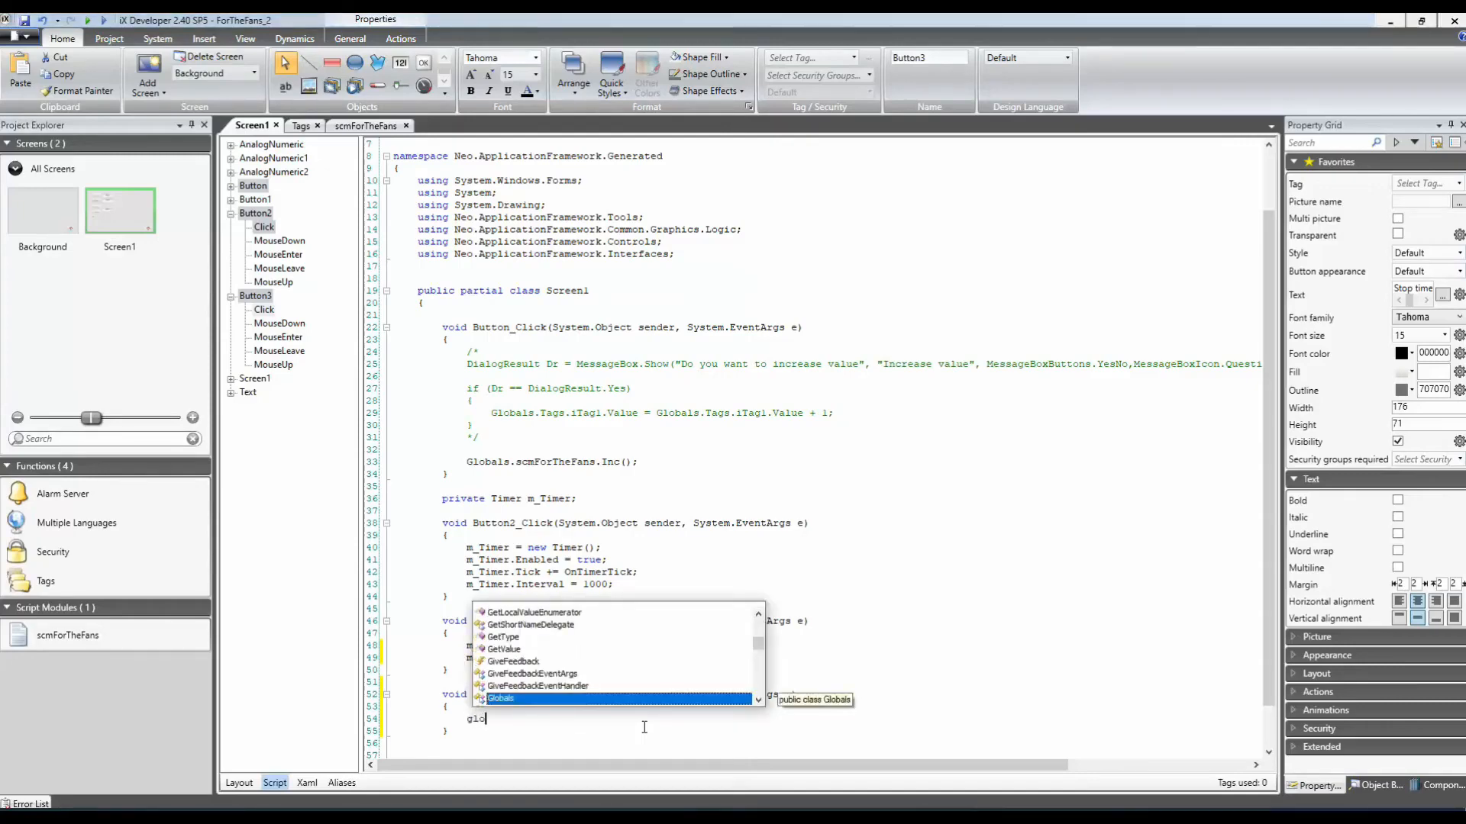
text(b)
key(Return)
text(.Tags.)
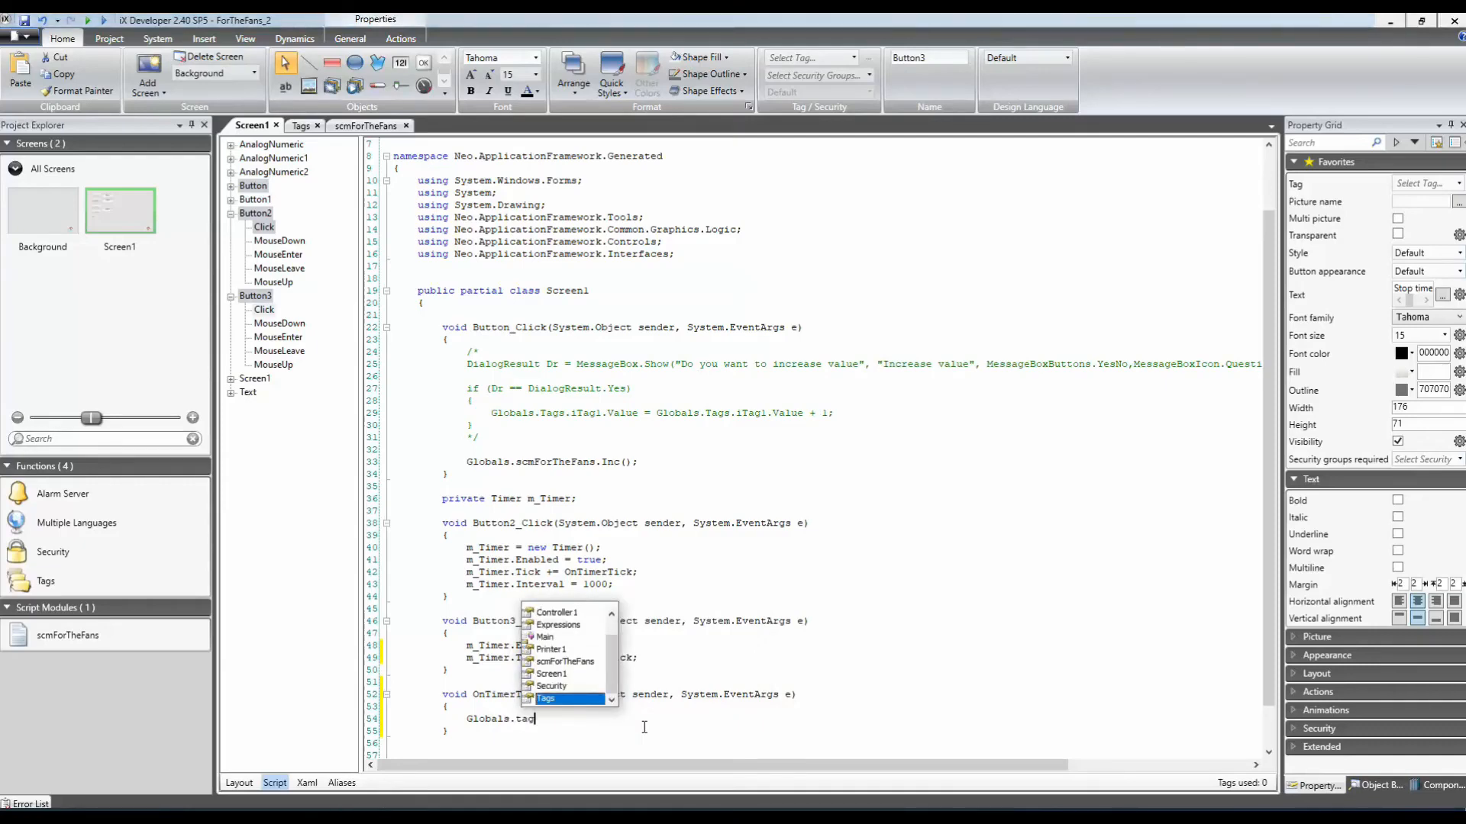
text(i)
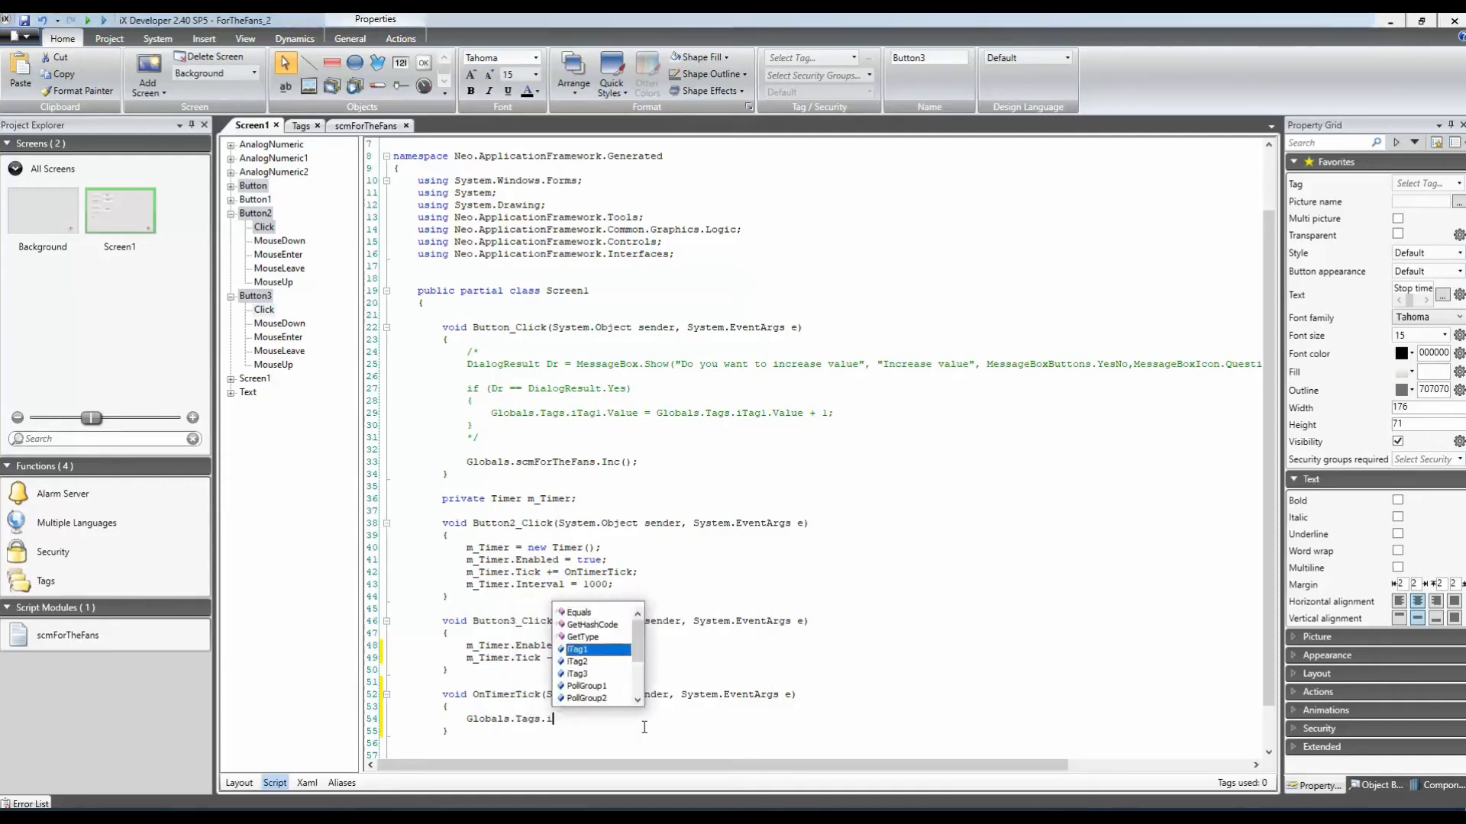
key(Down)
key(Down)
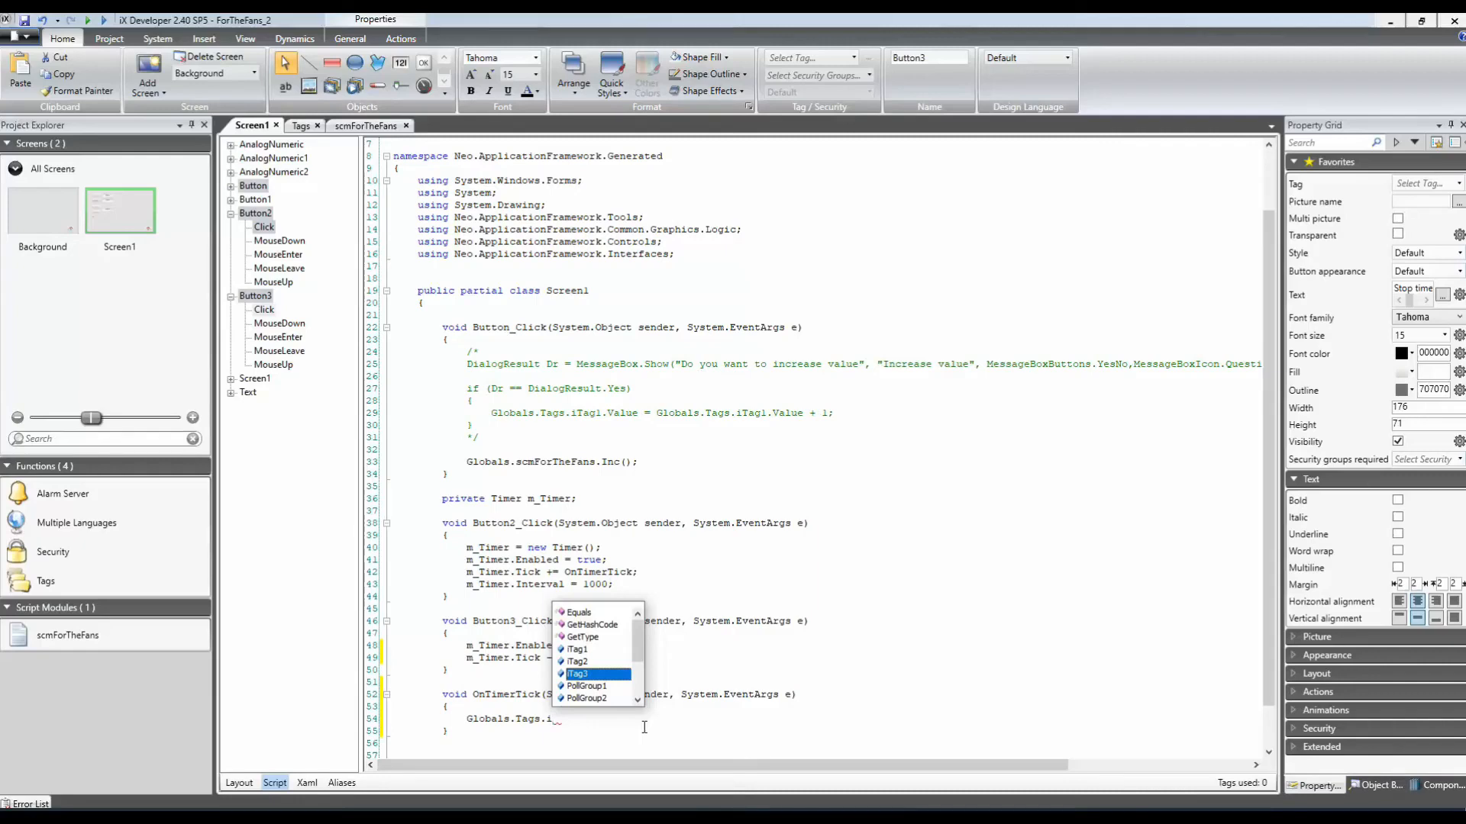
key(Return)
text(.)
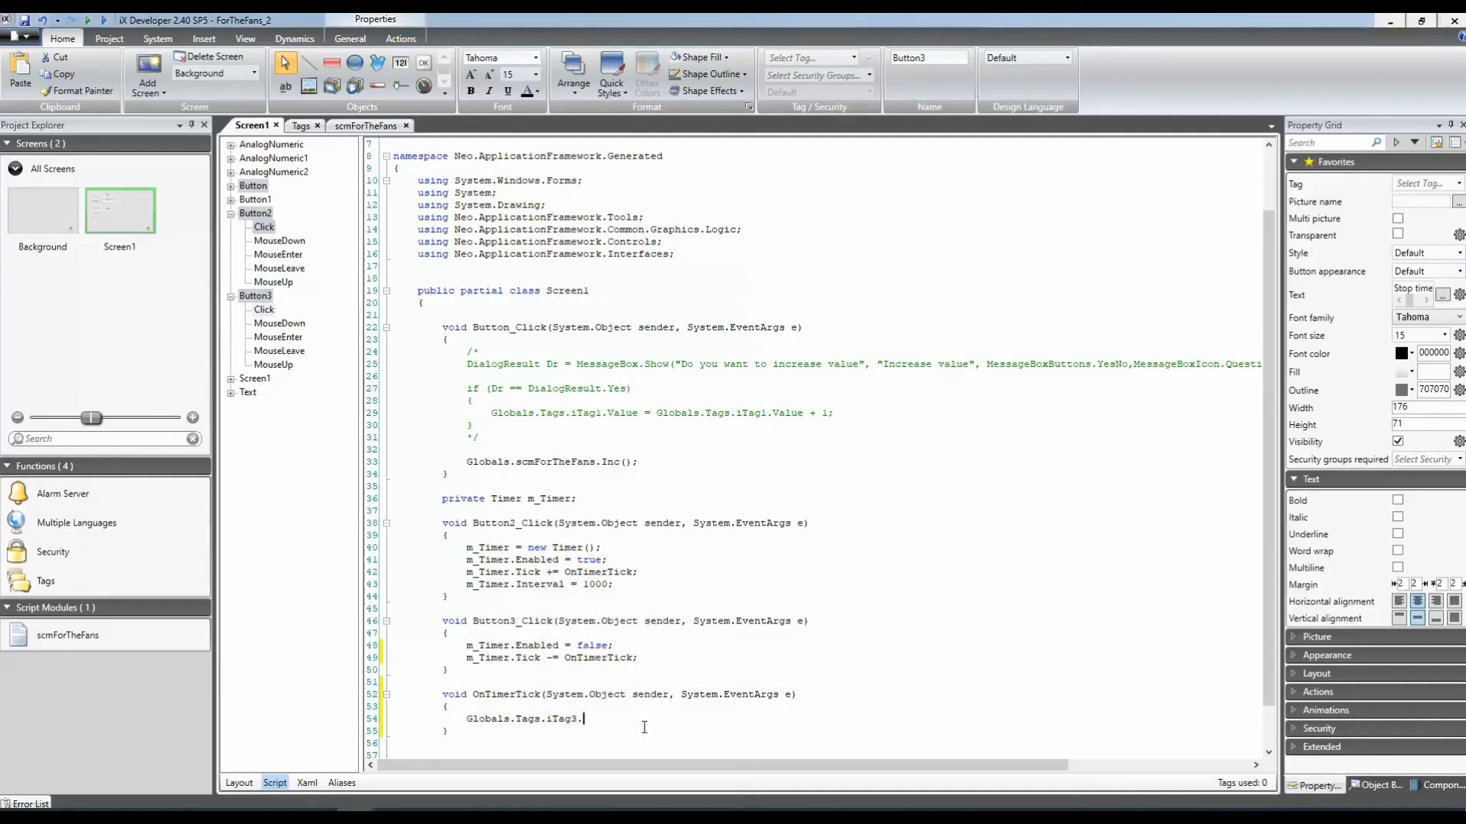
text(Value++;)
Save and build the project, and switch Screen1 back to its layout view.
key(ctrl+s)
click(98, 41)
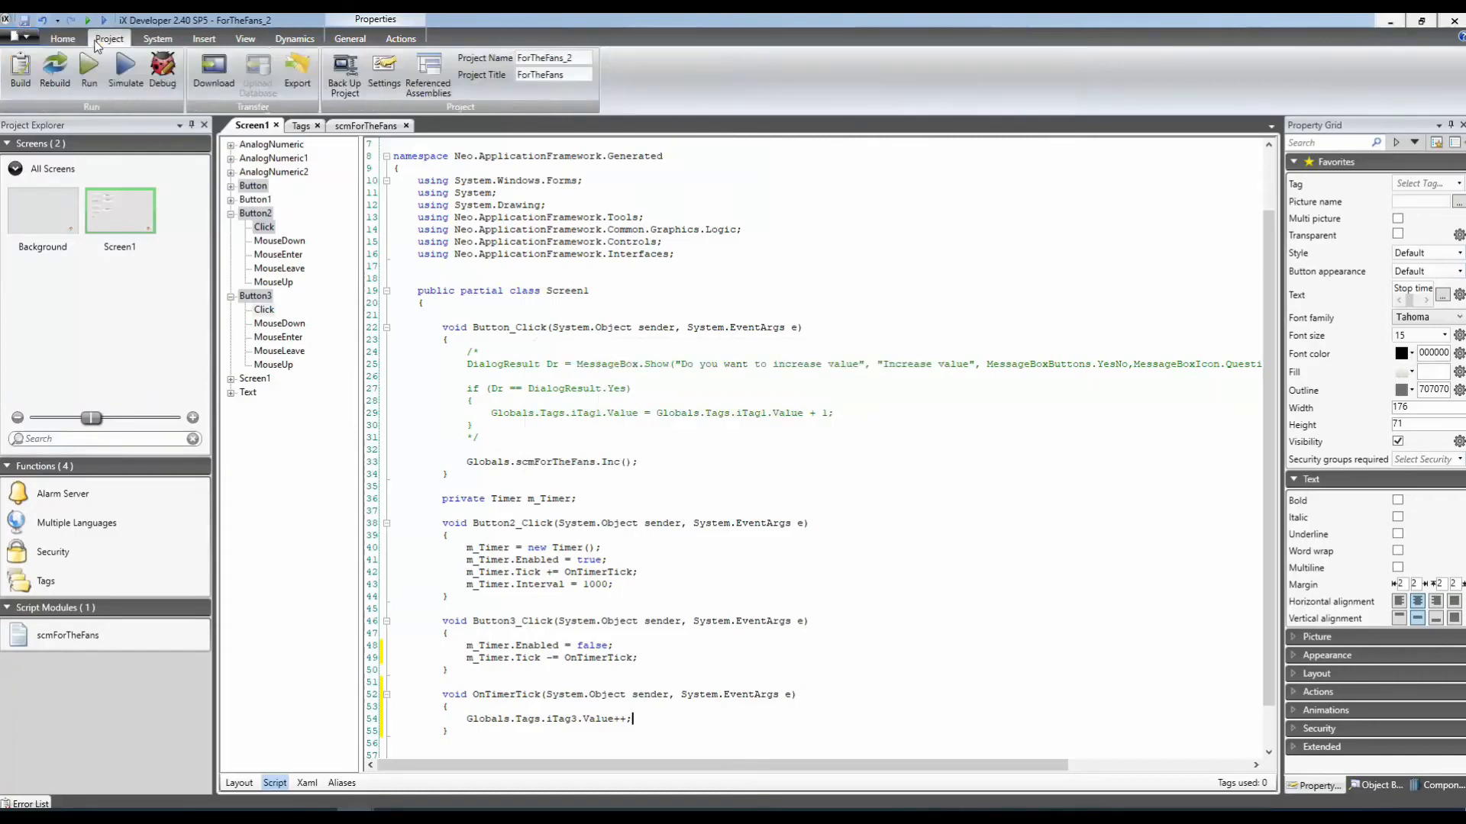
click(20, 70)
click(245, 784)
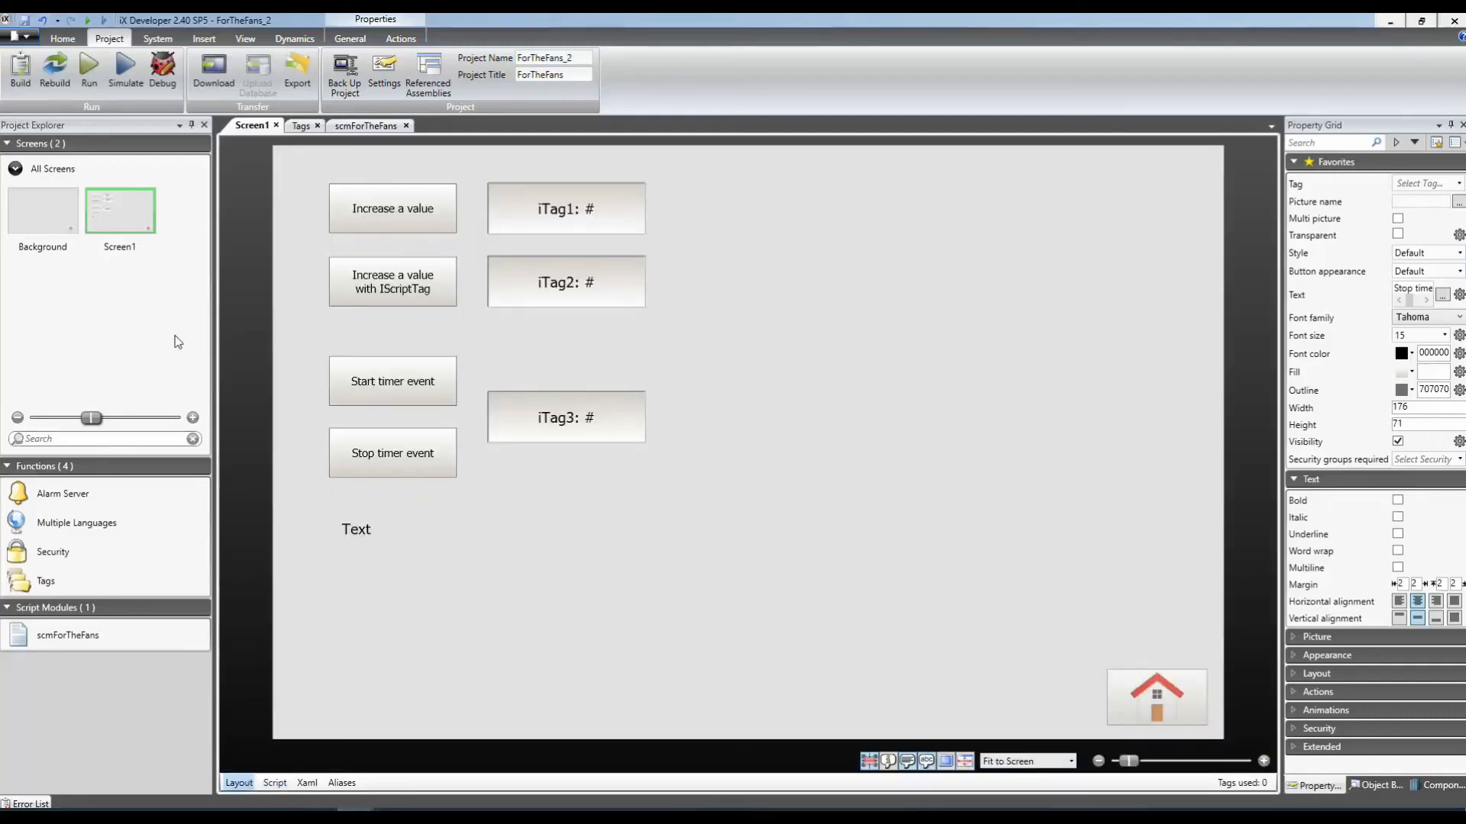
Simulate the project, start, stop and restart the timer event to test iTag3, and close the simulation.
click(126, 69)
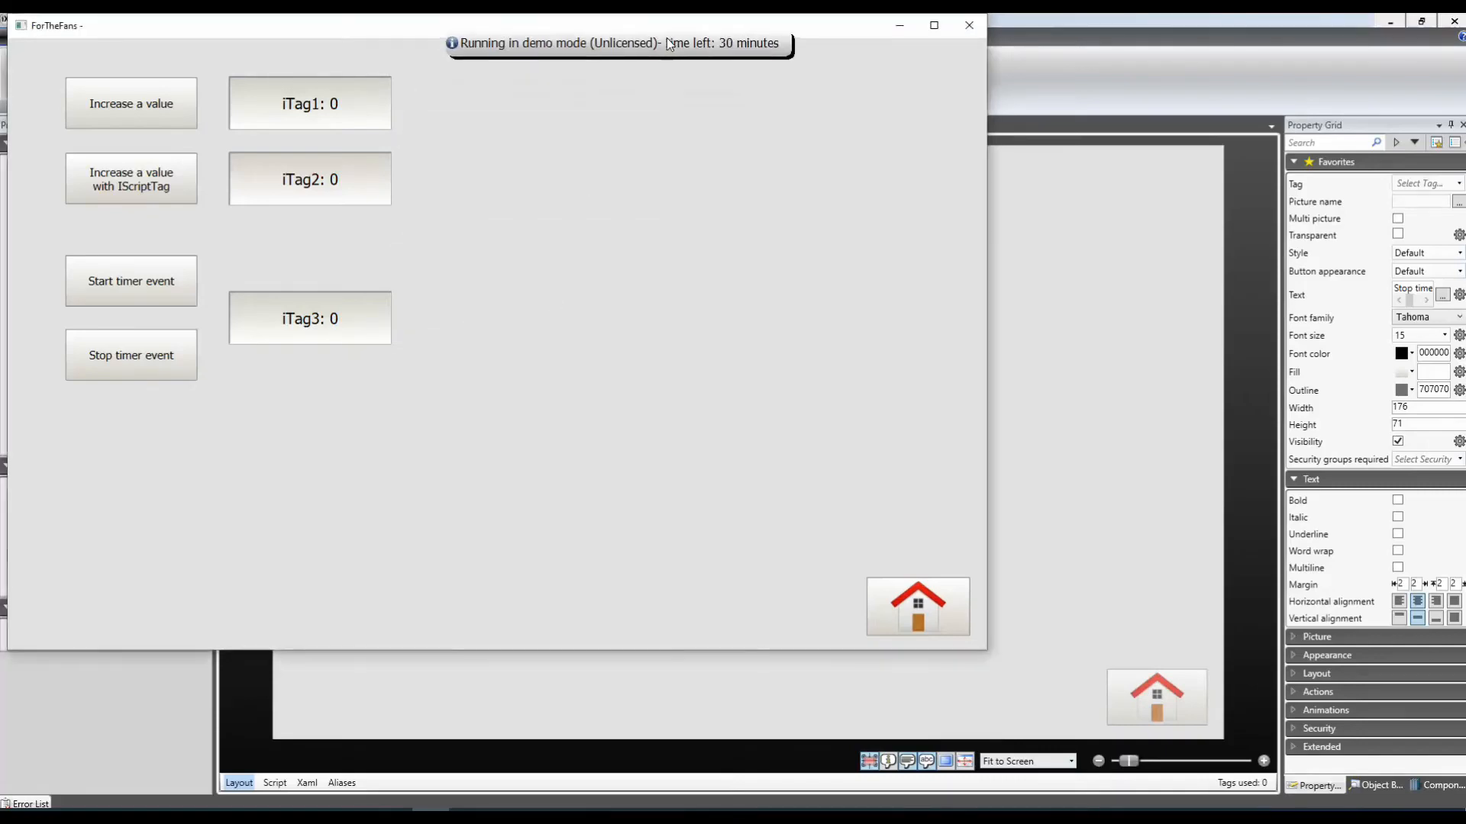
click(160, 284)
click(163, 364)
click(164, 287)
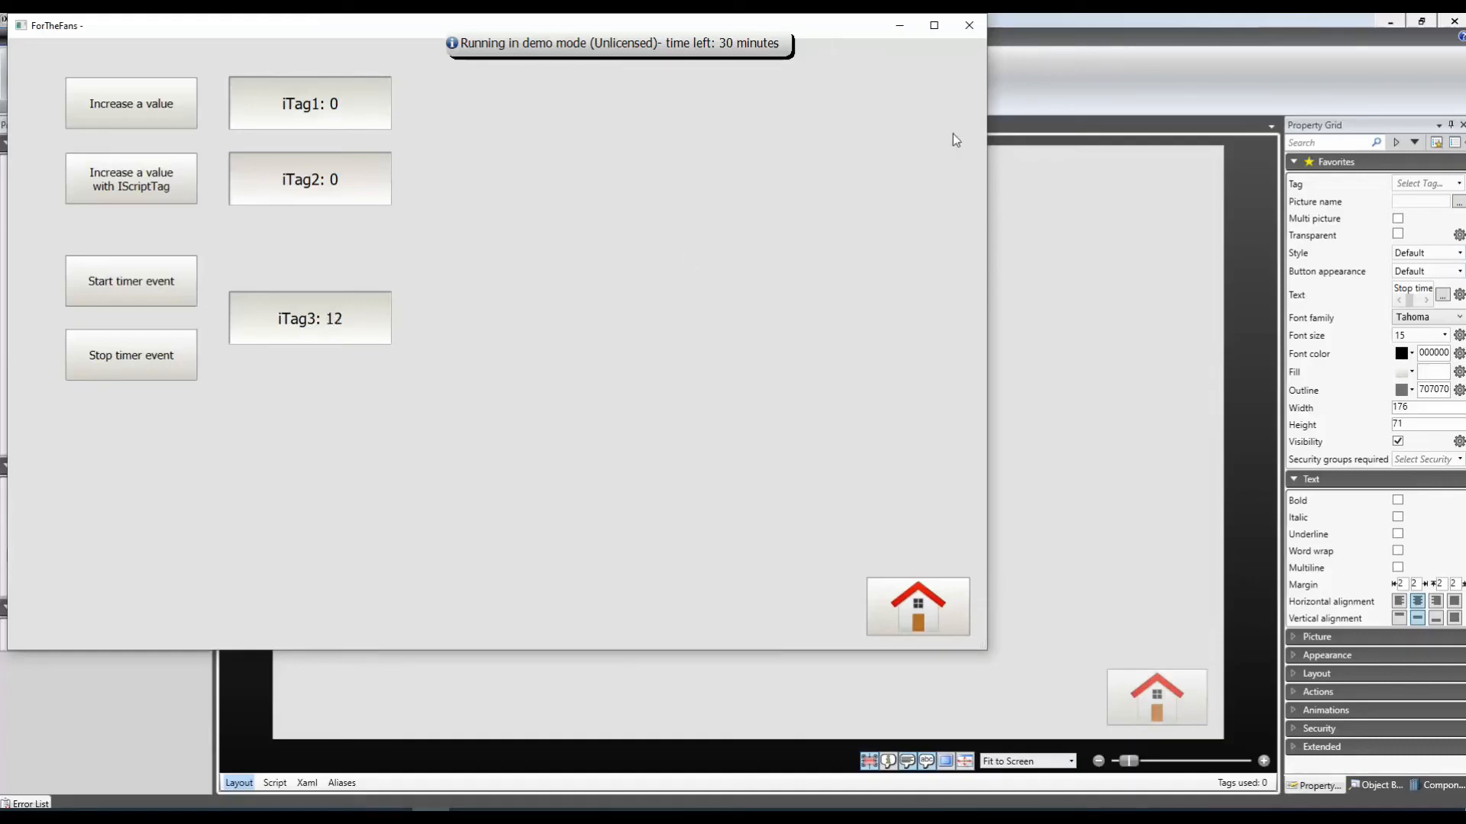
click(971, 28)
Check which tag the Text object below the timer buttons is linked to, and return to the Screen1 script.
click(367, 526)
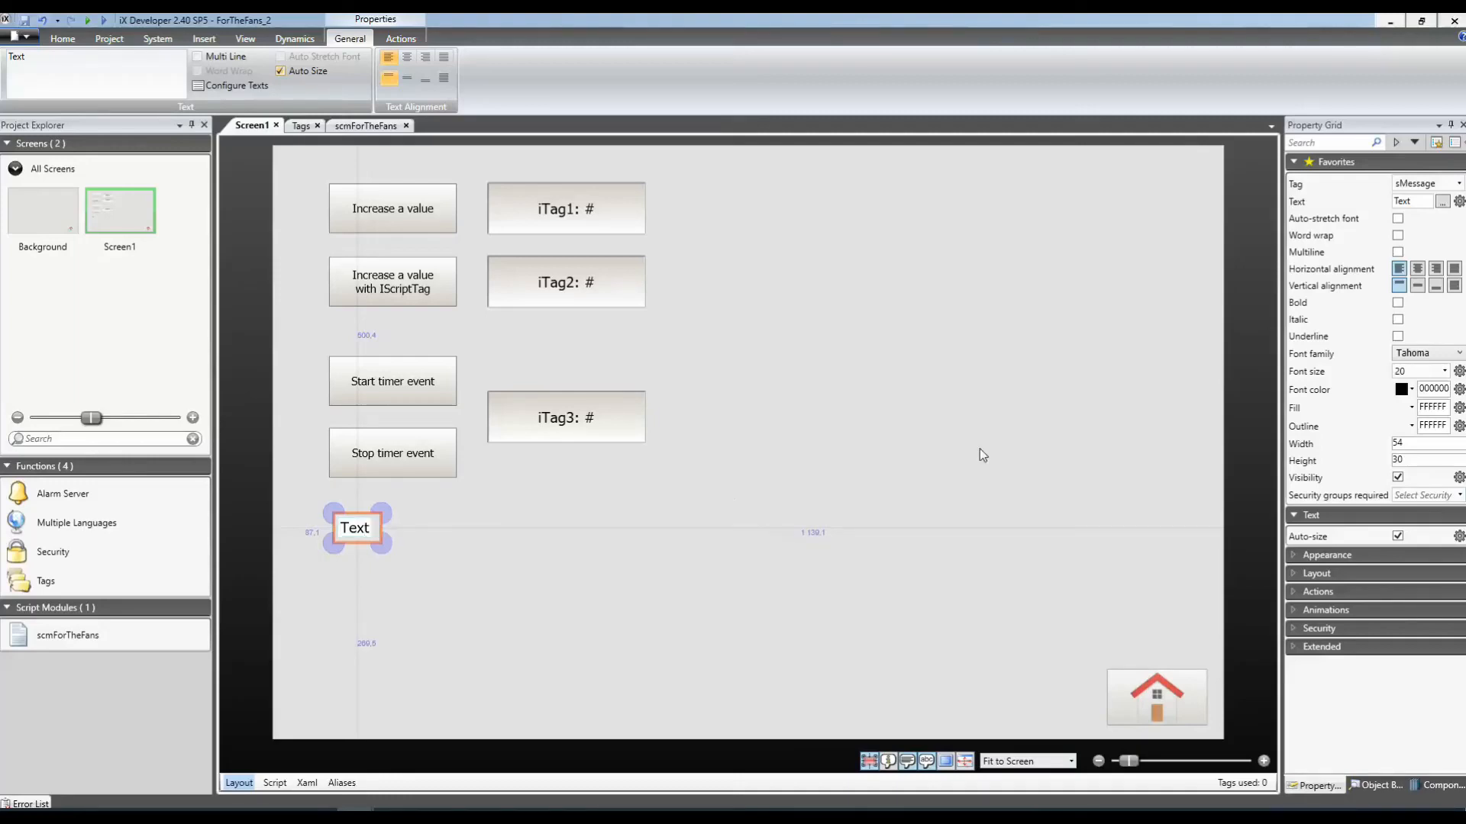
click(1437, 182)
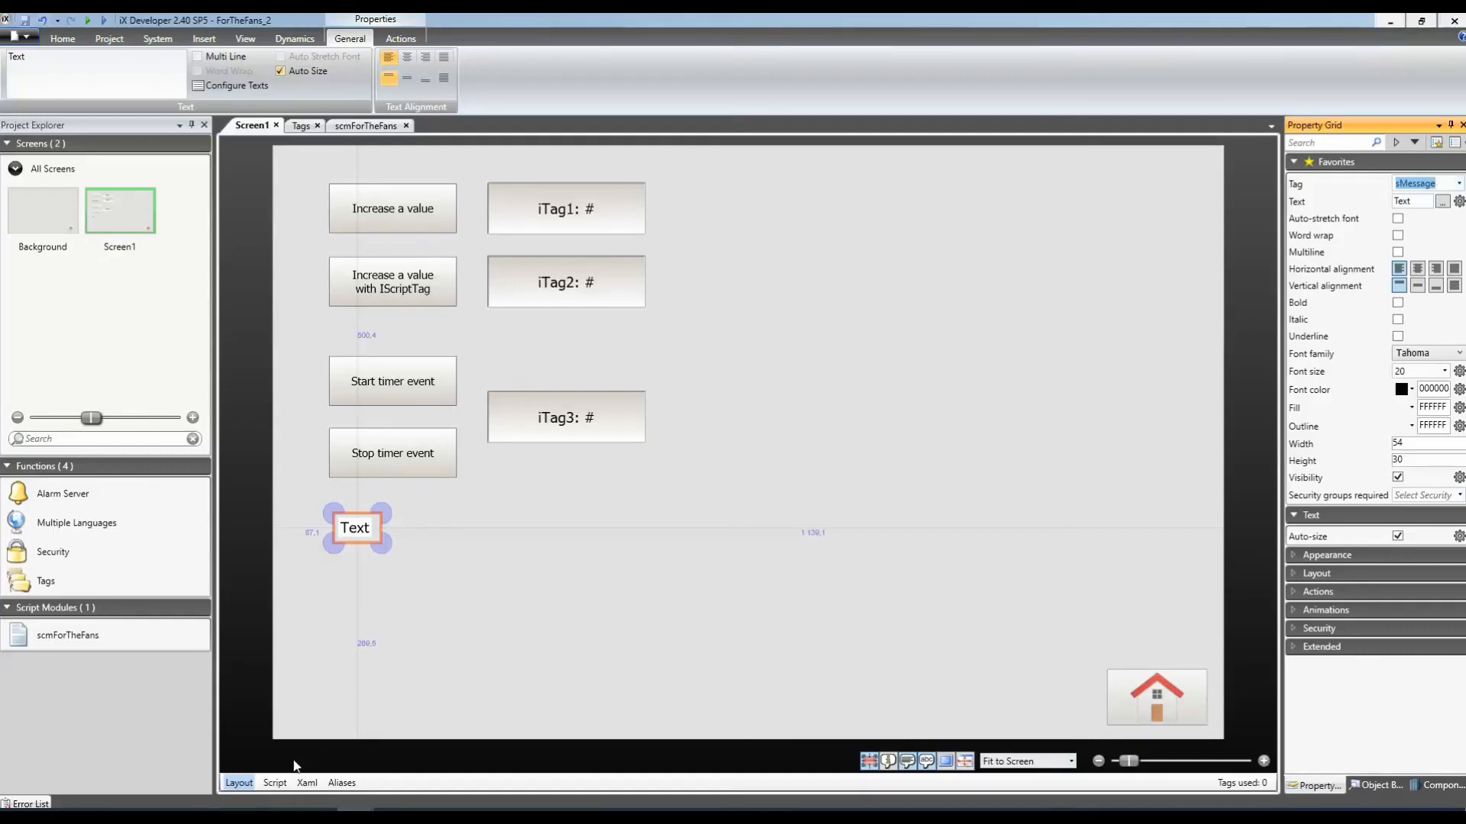
click(277, 783)
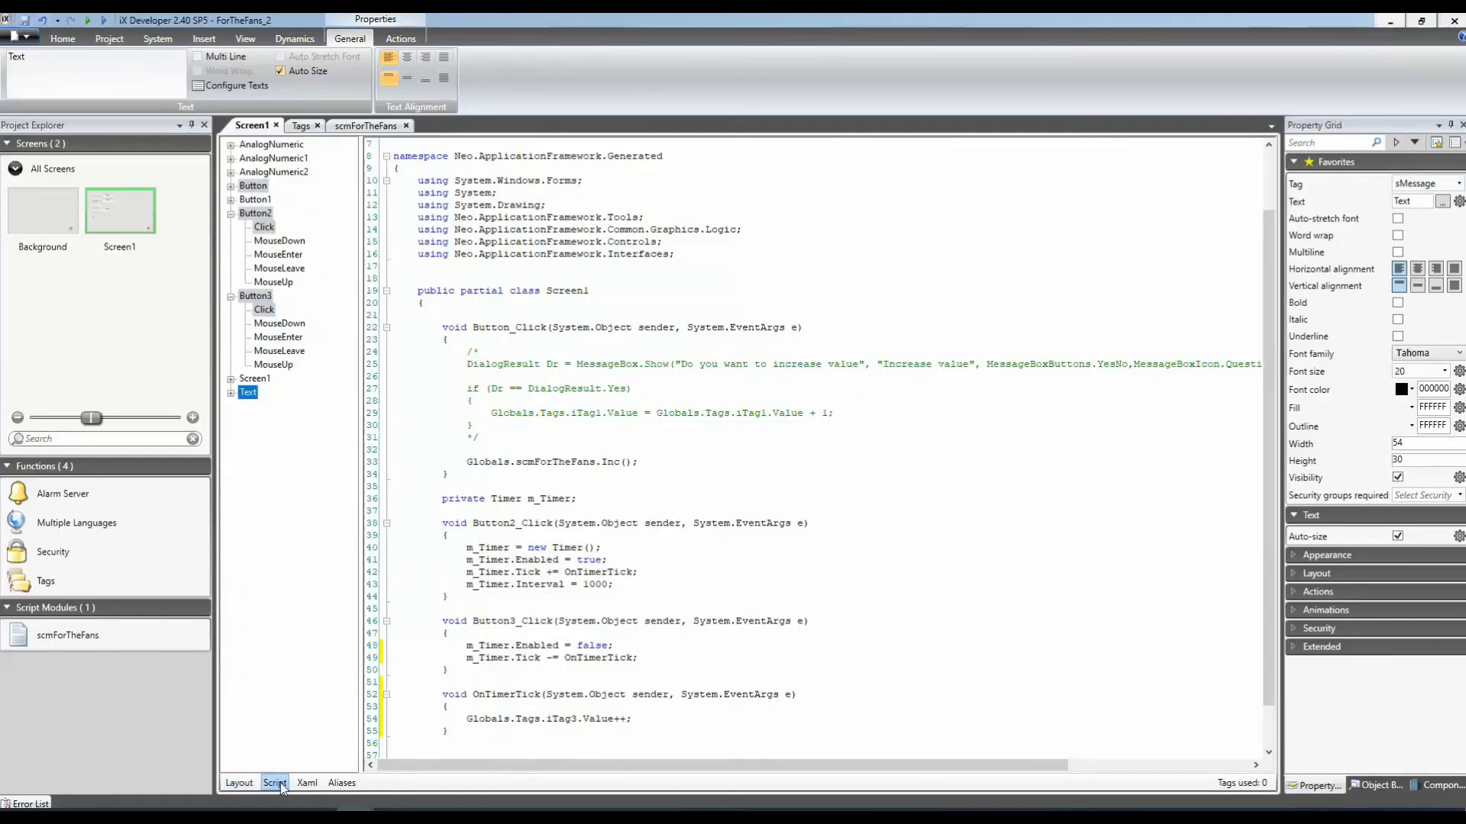
Below the iTag3 increment in OnTimerTick, begin a new line with Globals.Tags.sMessage.Value =.
click(664, 718)
key(Return)
text(Glo)
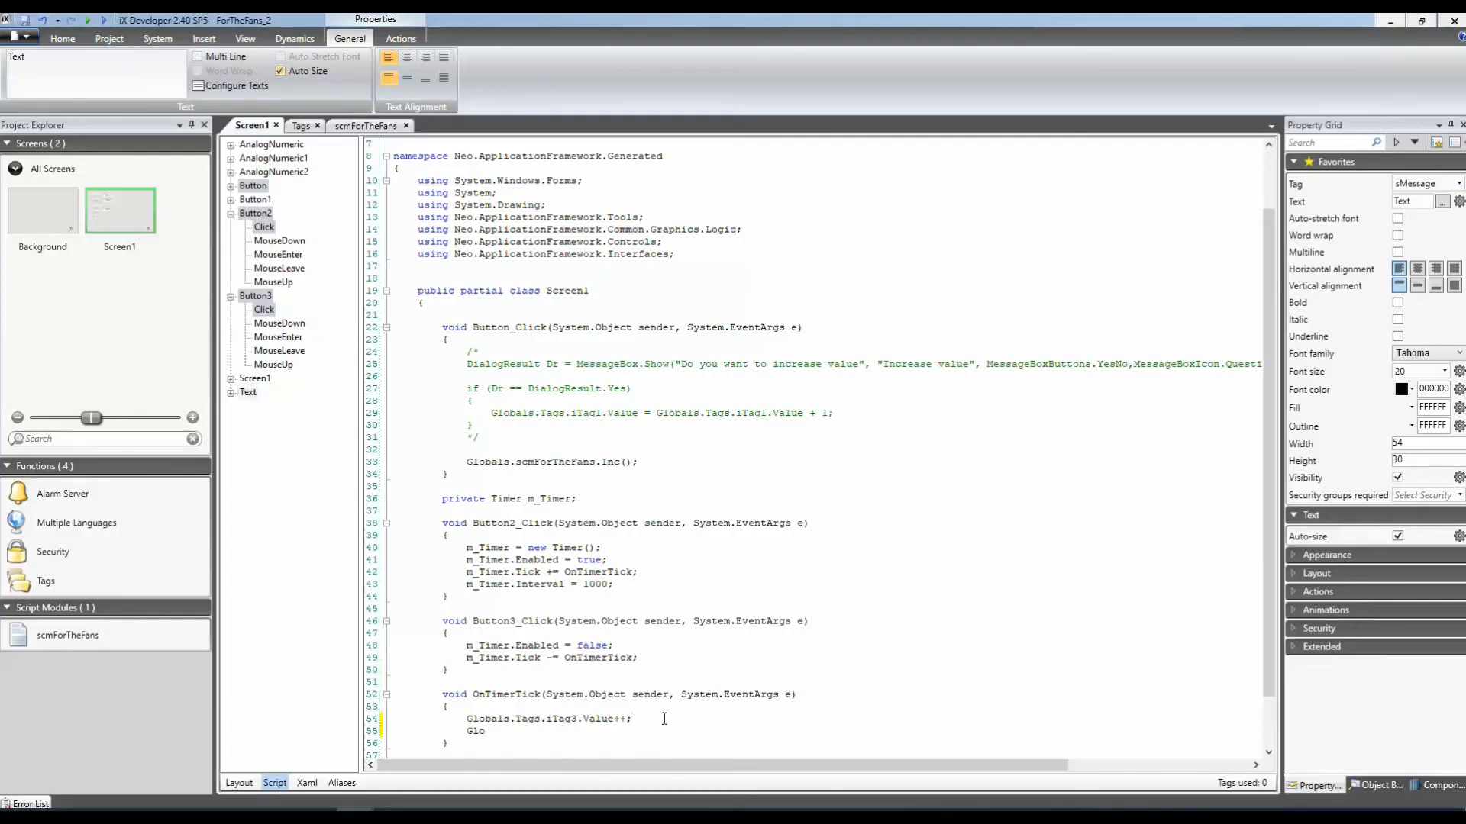
text(bals.)
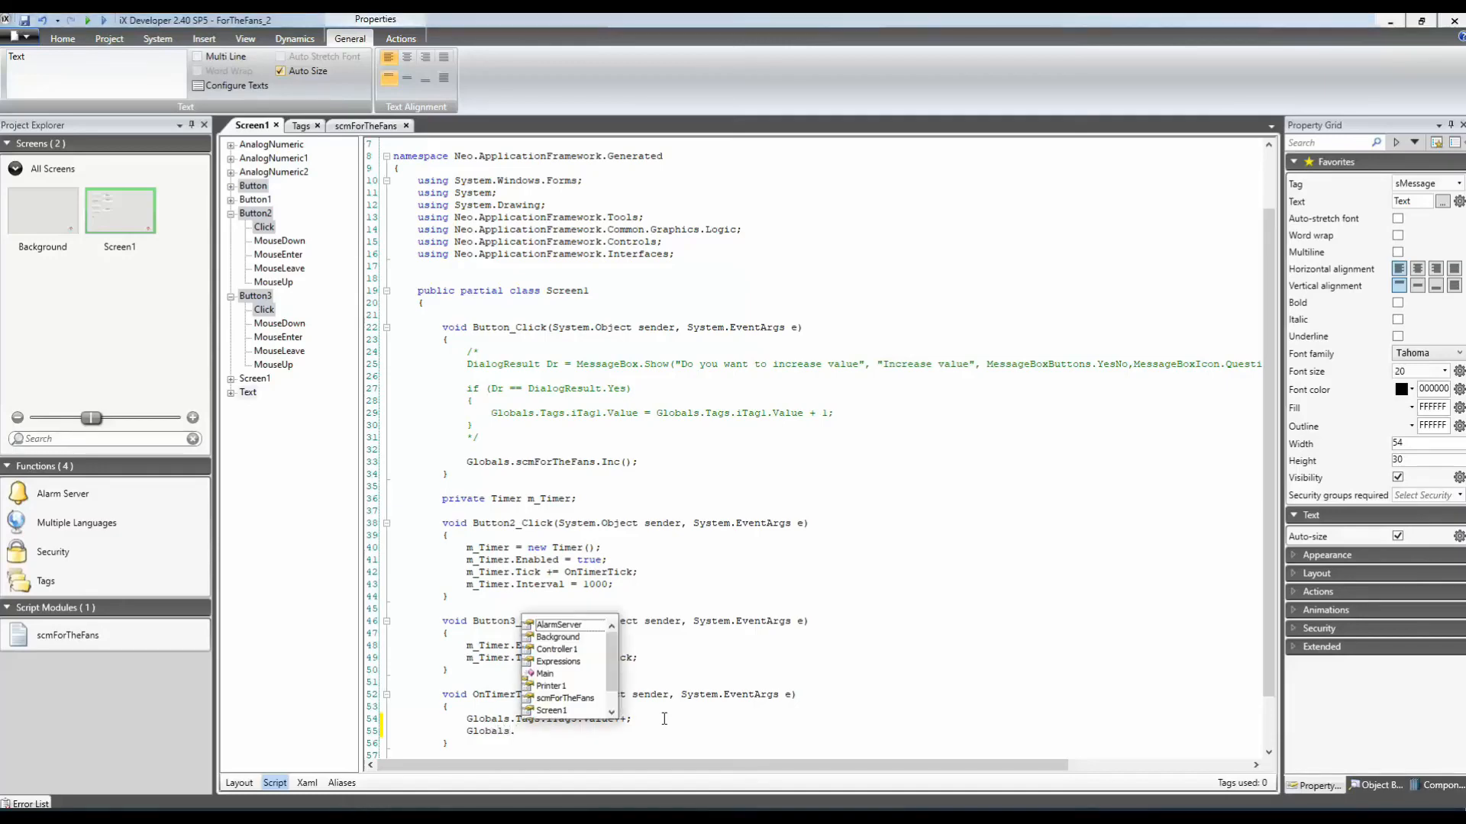
text(Tags)
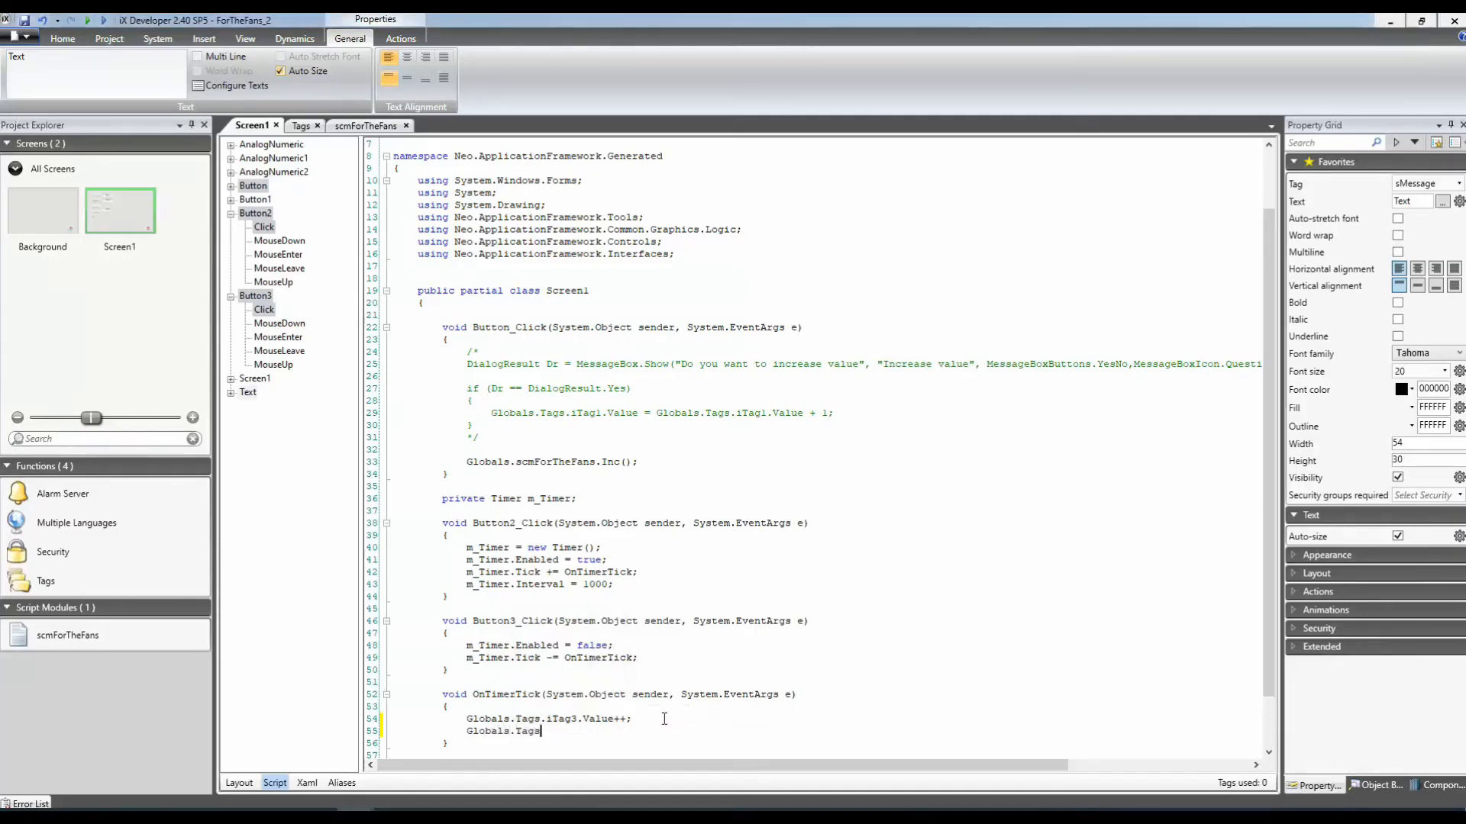
text(.sm)
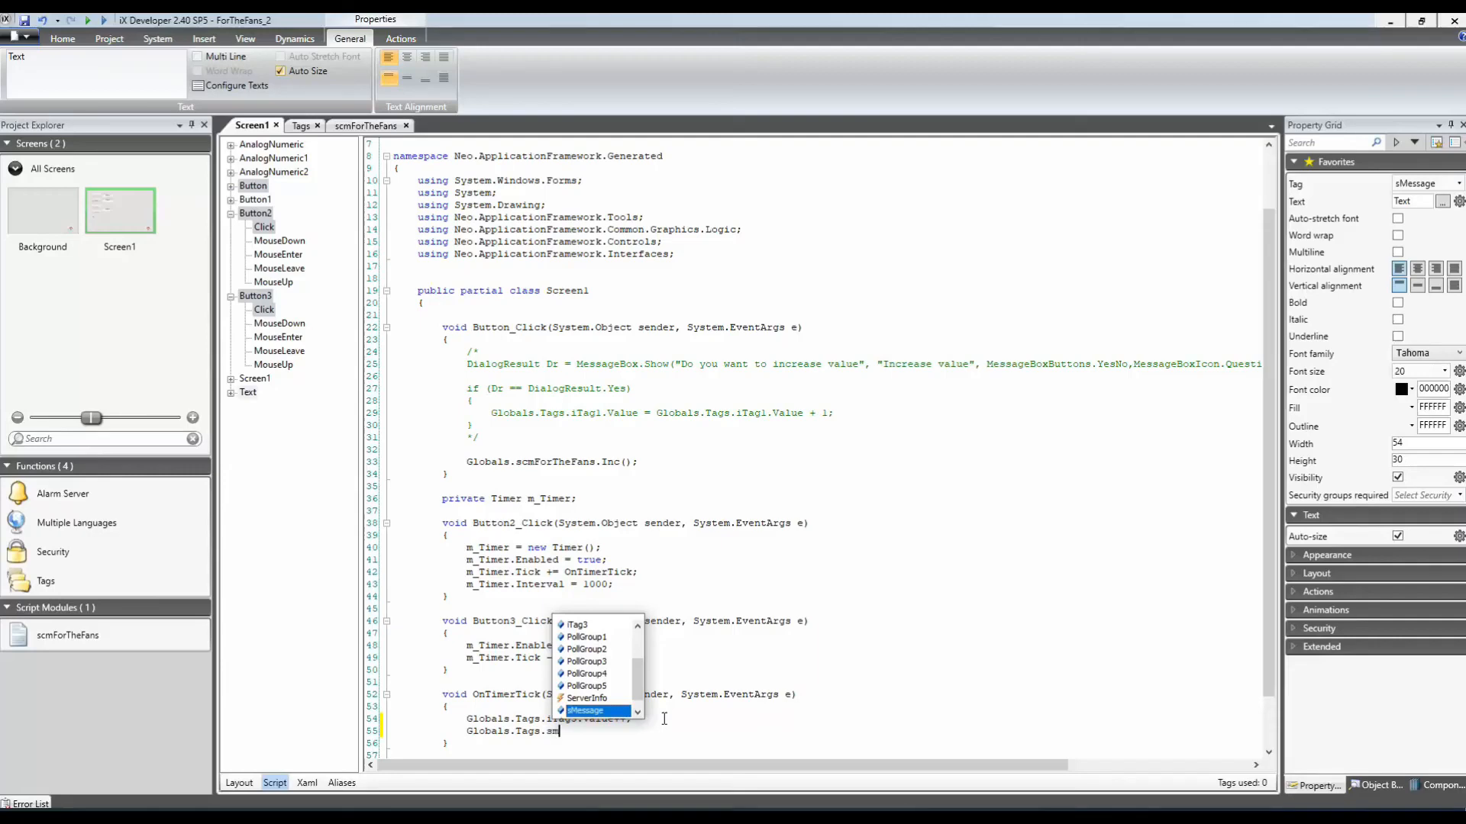
double_click(585, 710)
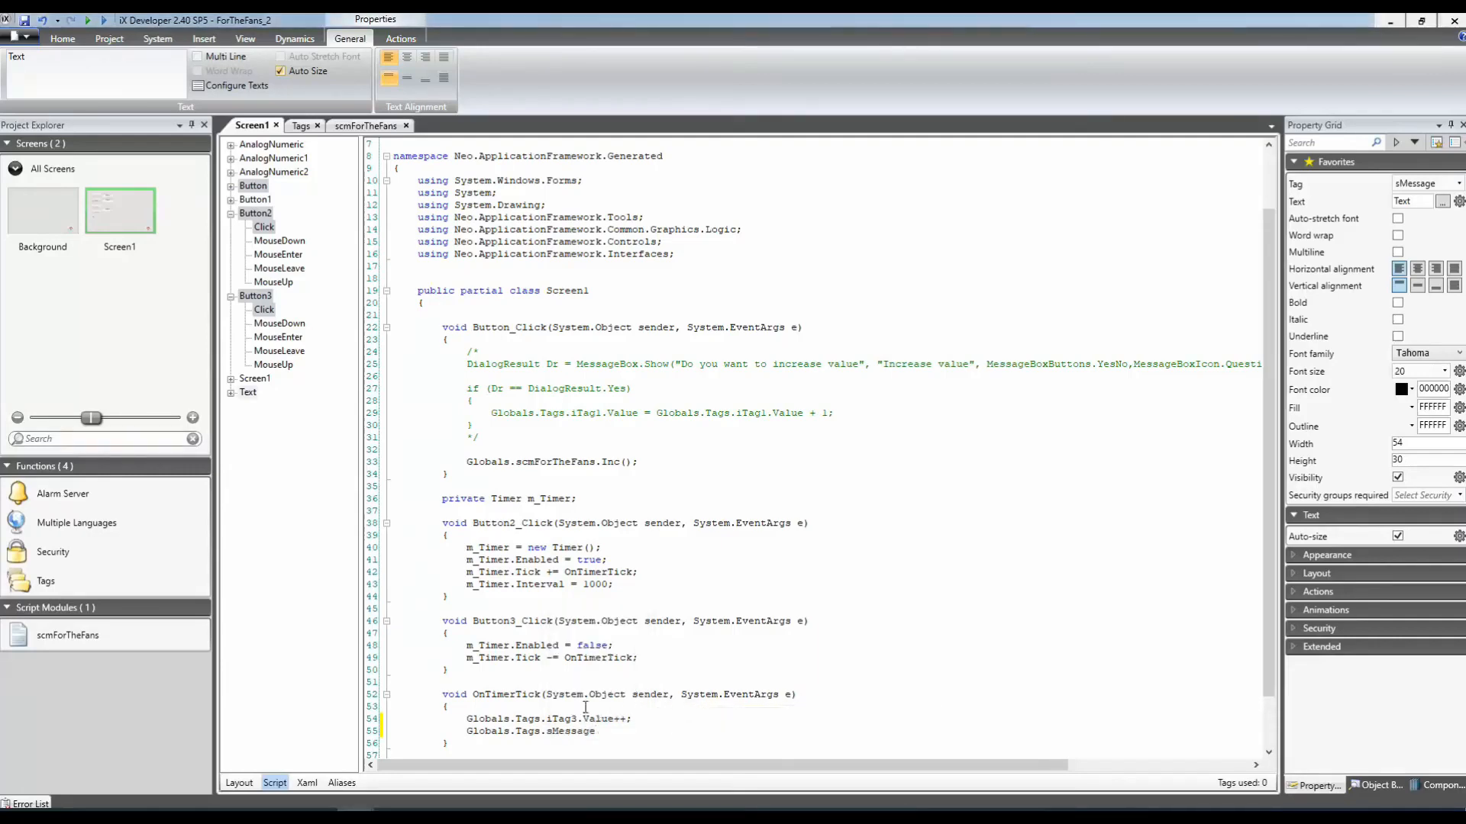
text(.Value)
text( =)
Continue the sMessage assignment with the string "iTag3 value is: " + Globals.Tags.iTag3.
text( "")
text(iTag)
text(3 value)
text( is: " + G)
text(lobals.)
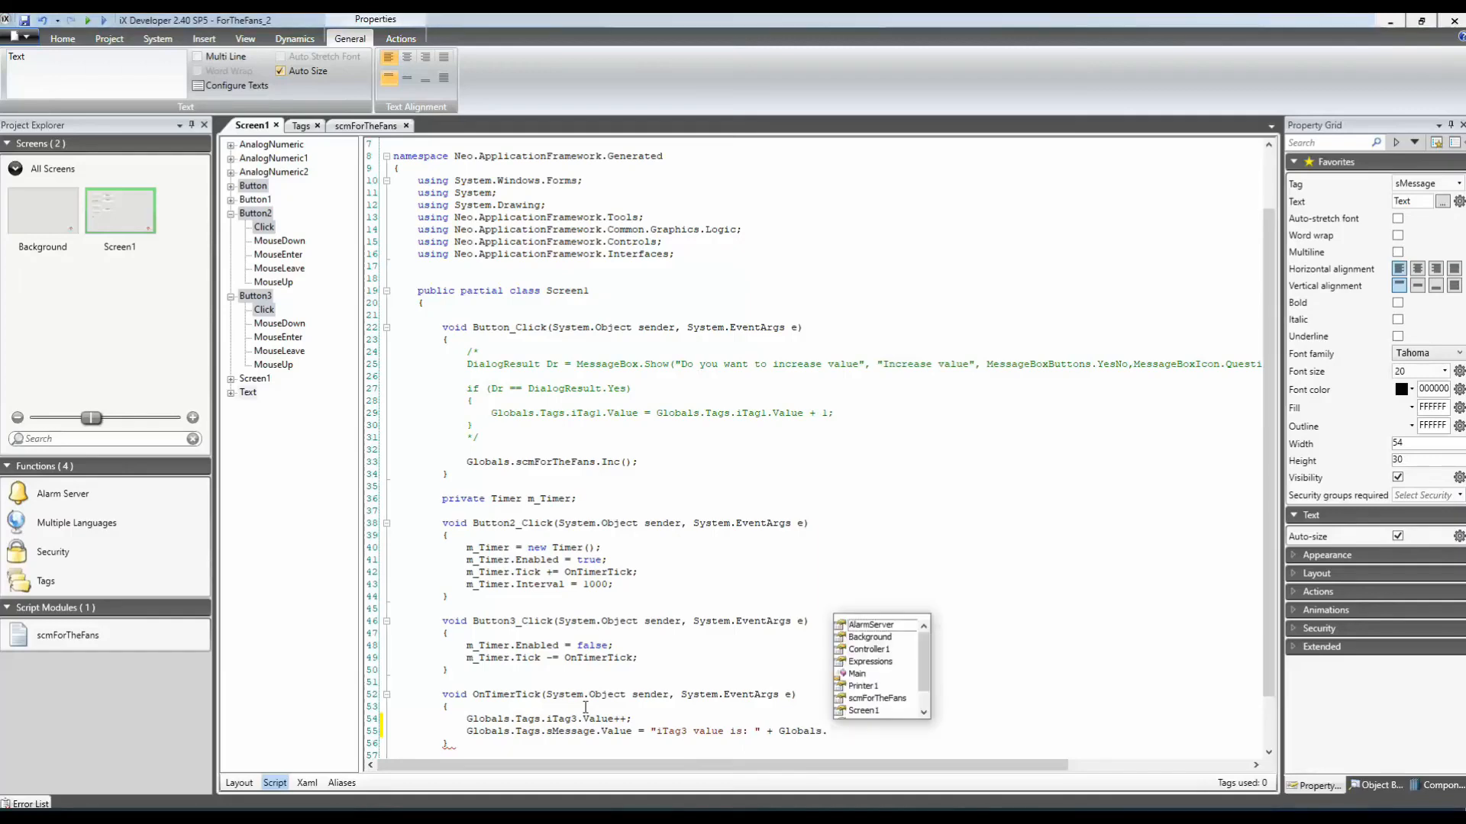
text(tag)
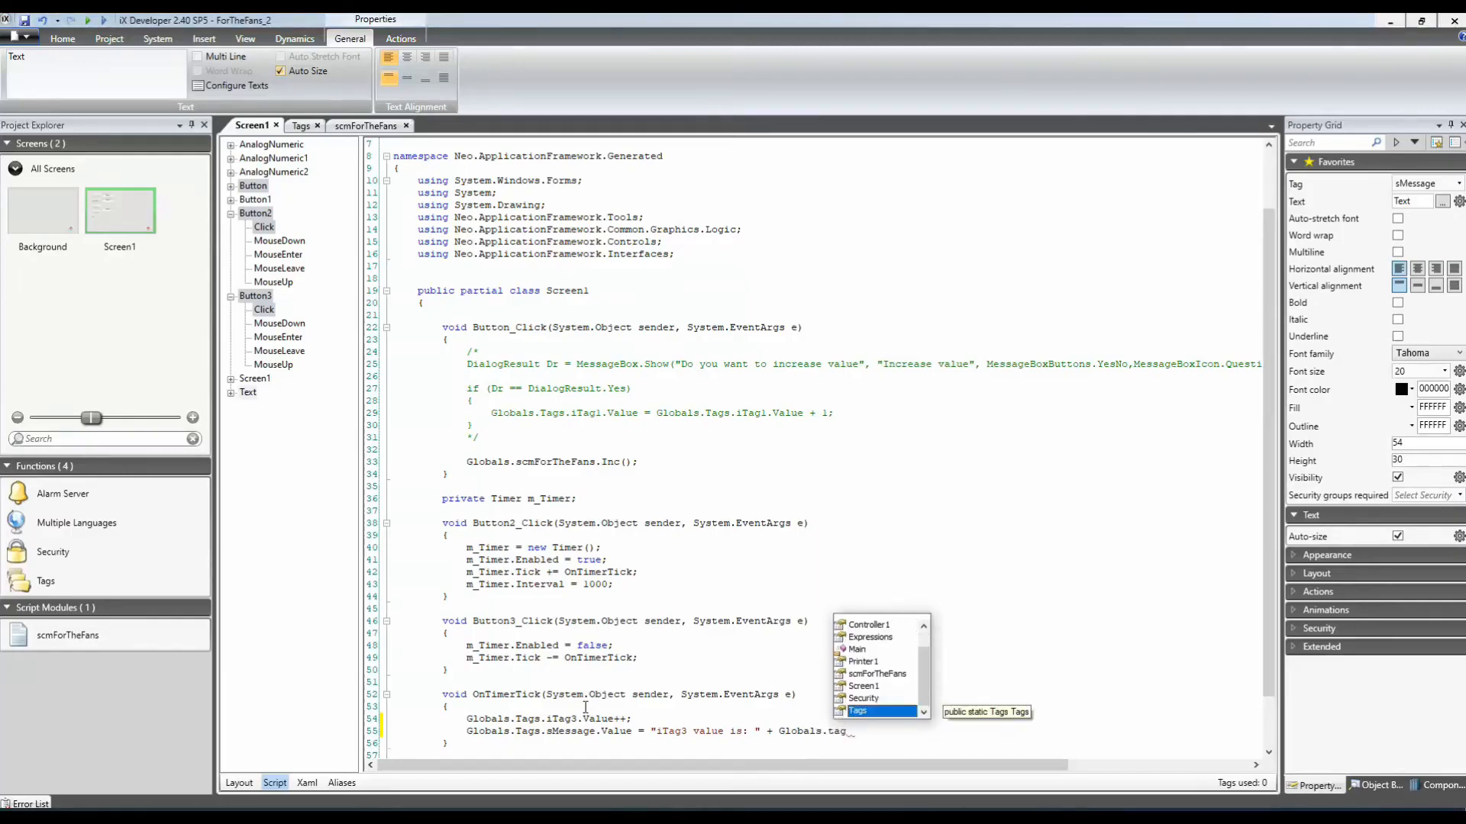
key(Return)
text(.)
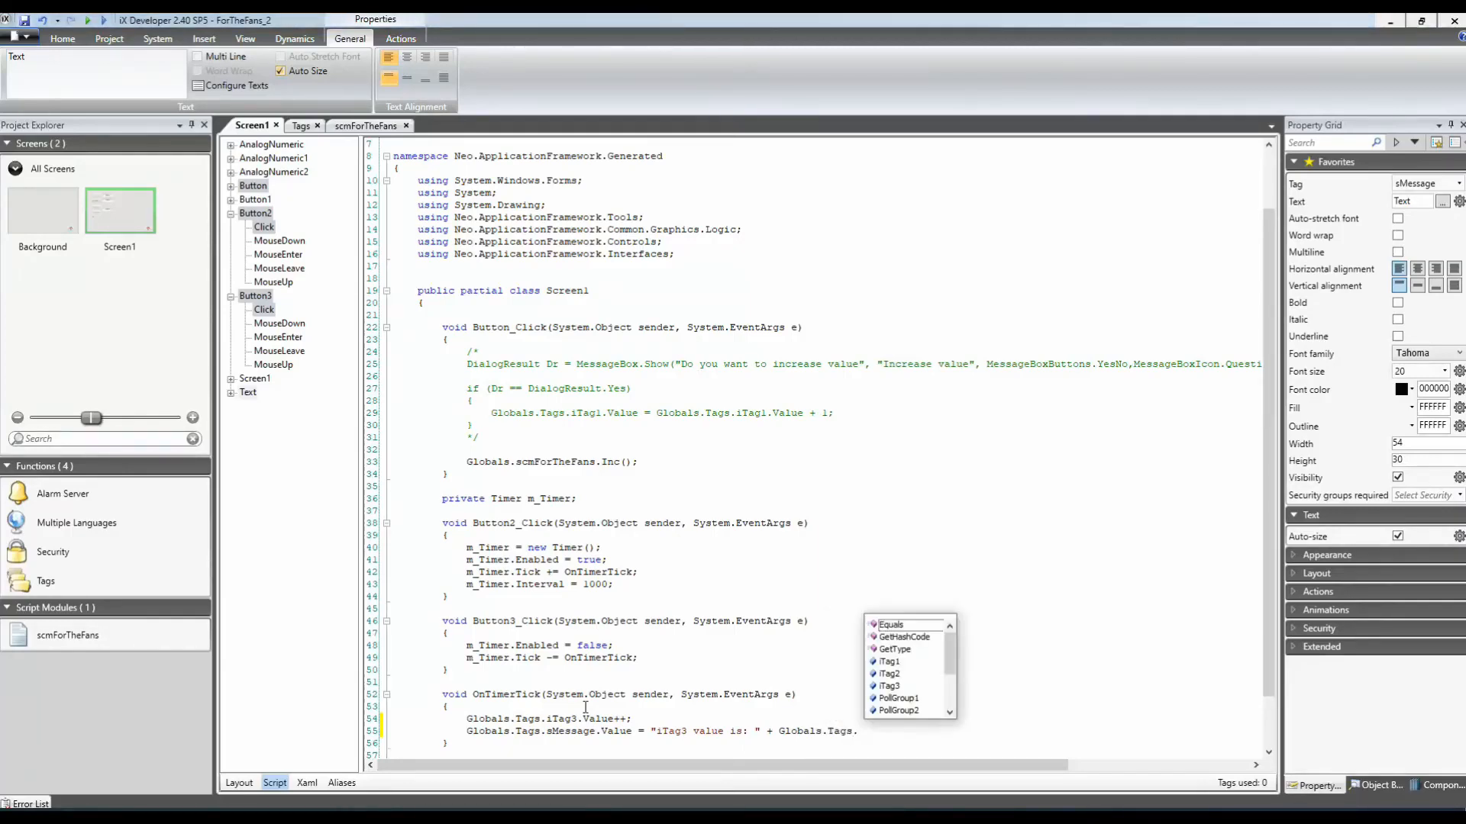
text(itag)
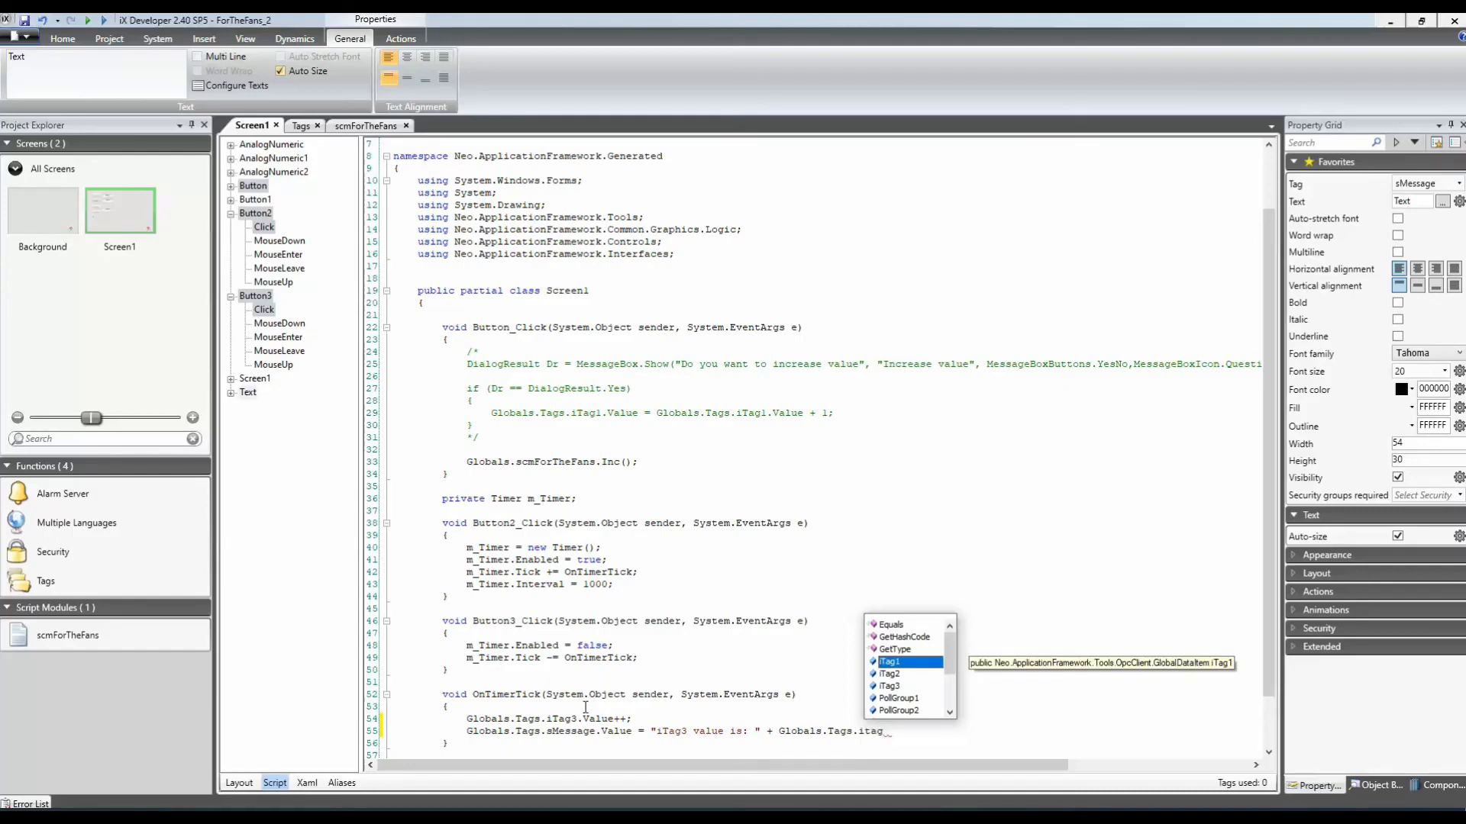
key(Down)
key(Down)
key(Return)
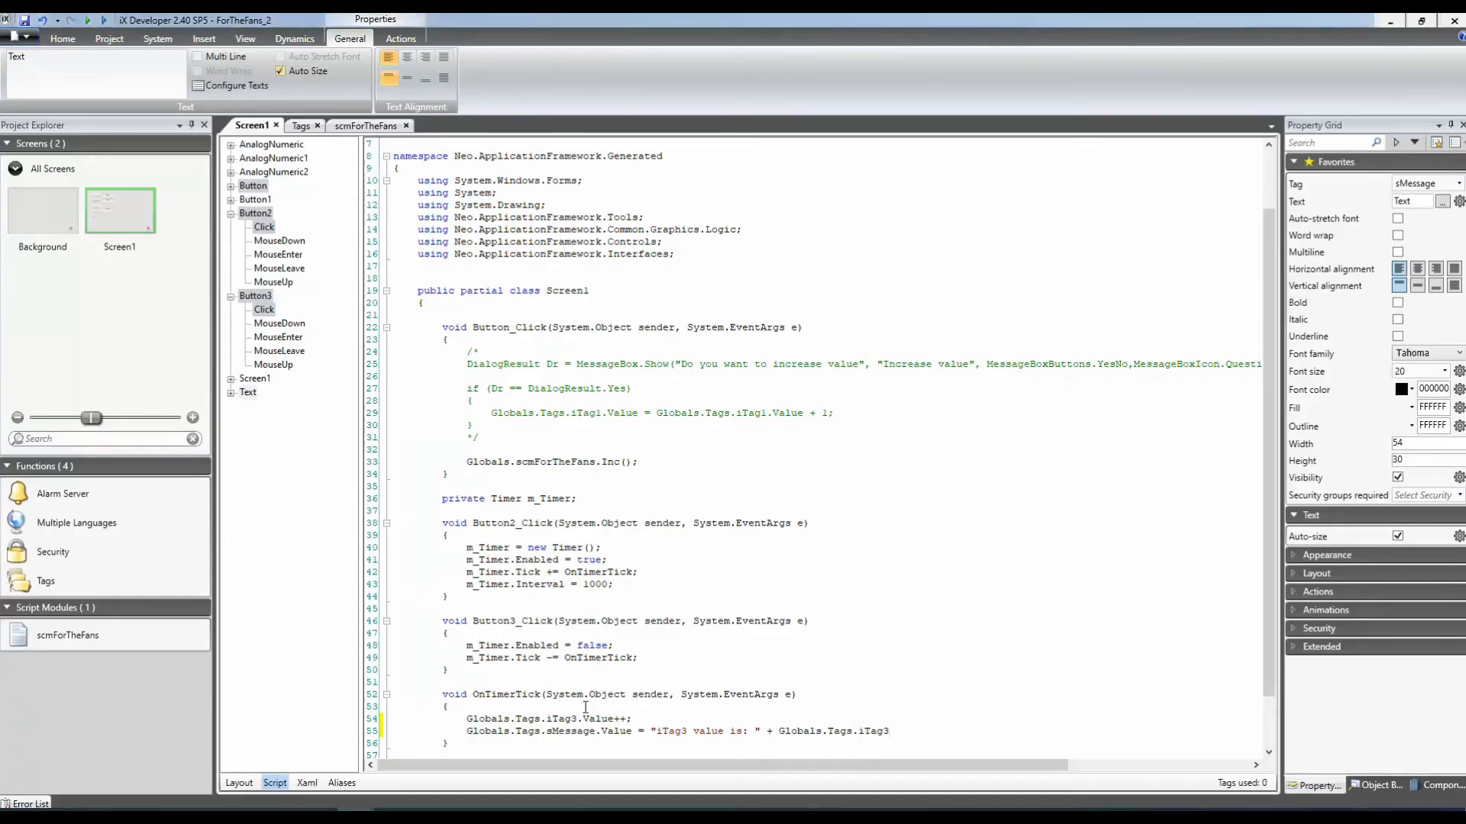
text(.to)
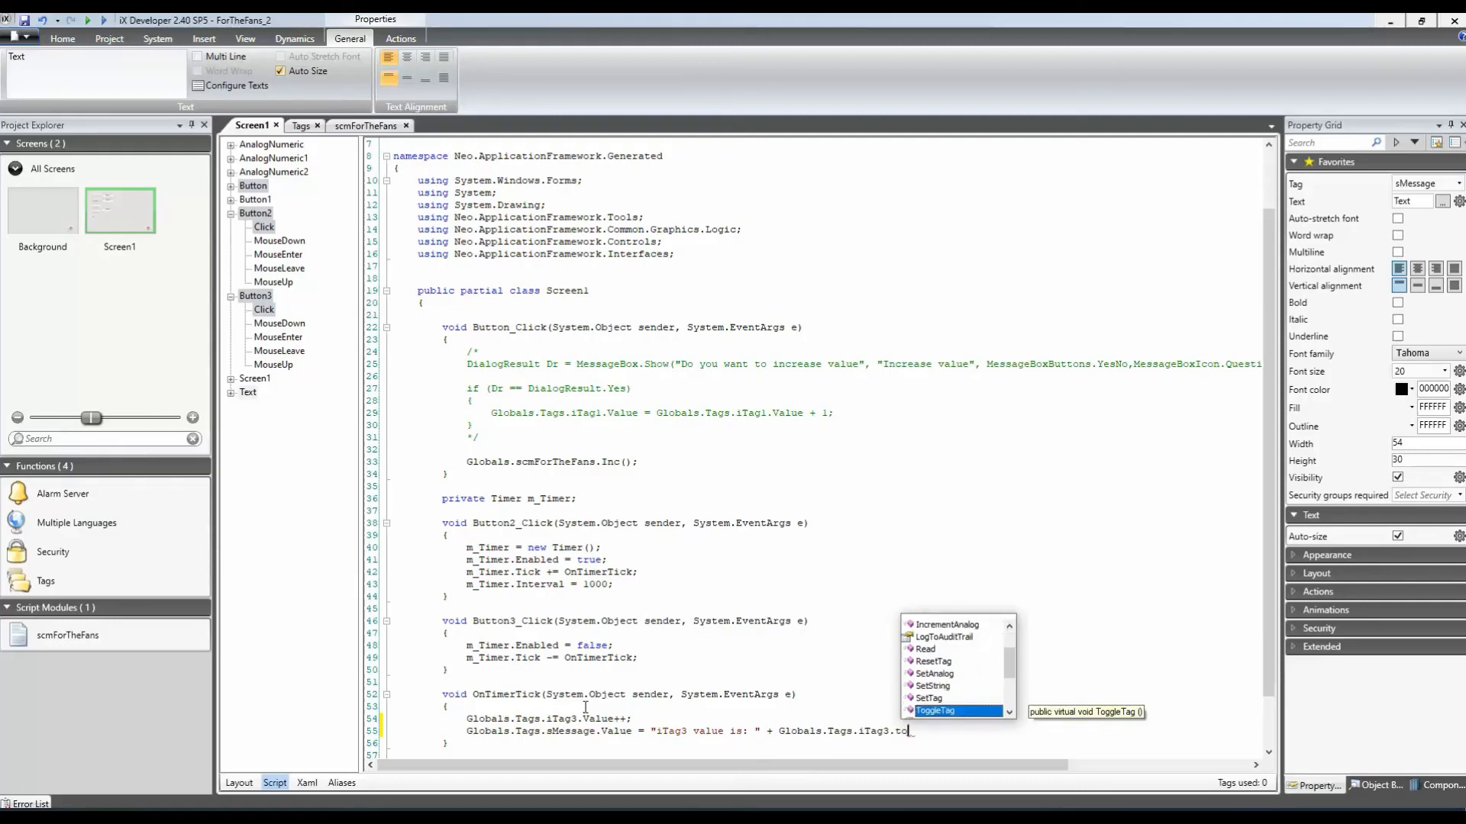
key(Down)
key(Down)
key(Up)
key(Down)
key(Down)
key(Up)
key(Up)
key(Up)
key(Up)
key(Up)
key(Up)
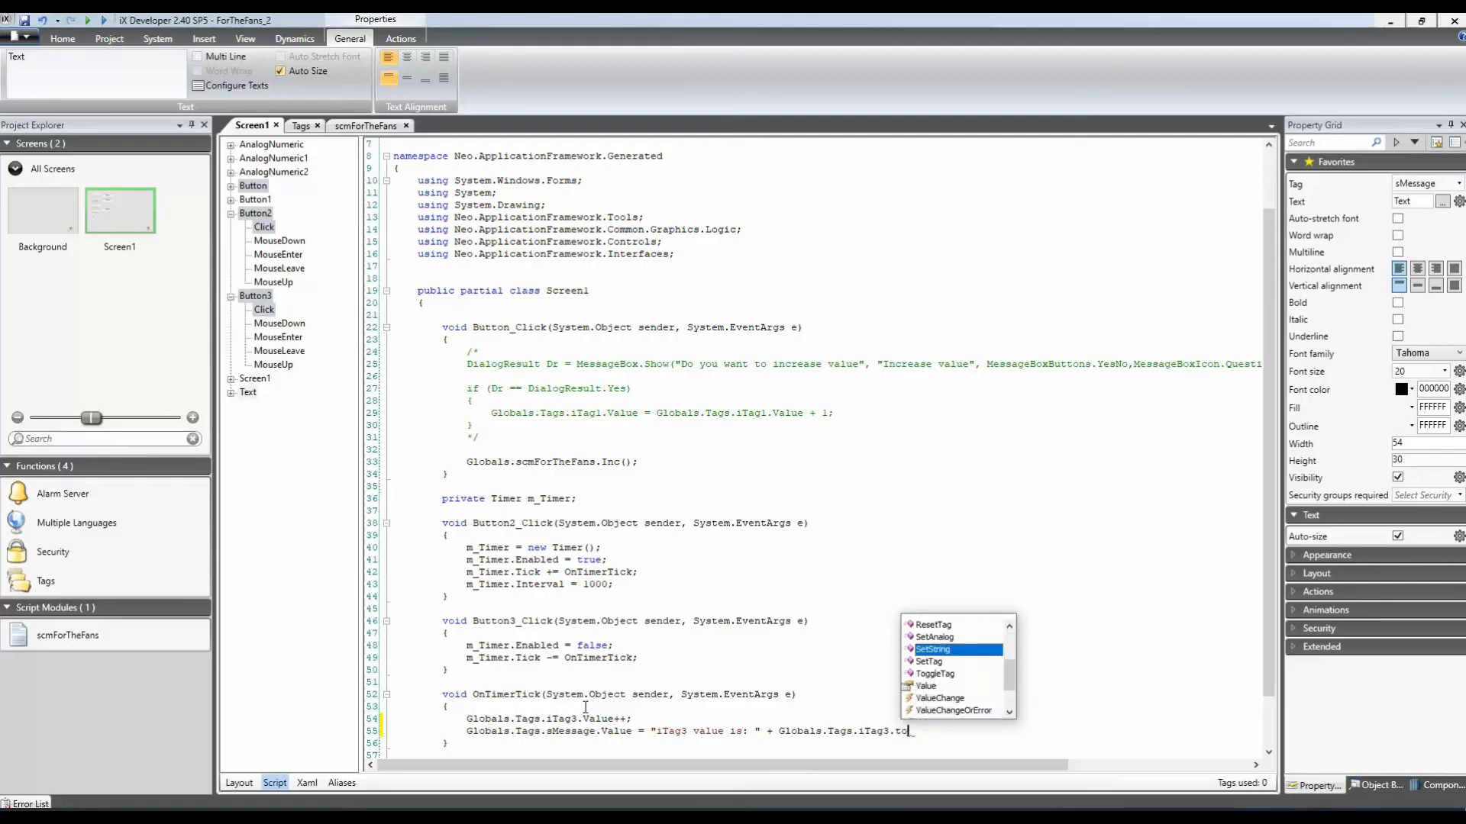
key(BackSpace)
key(BackSpace)
key(BackSpace)
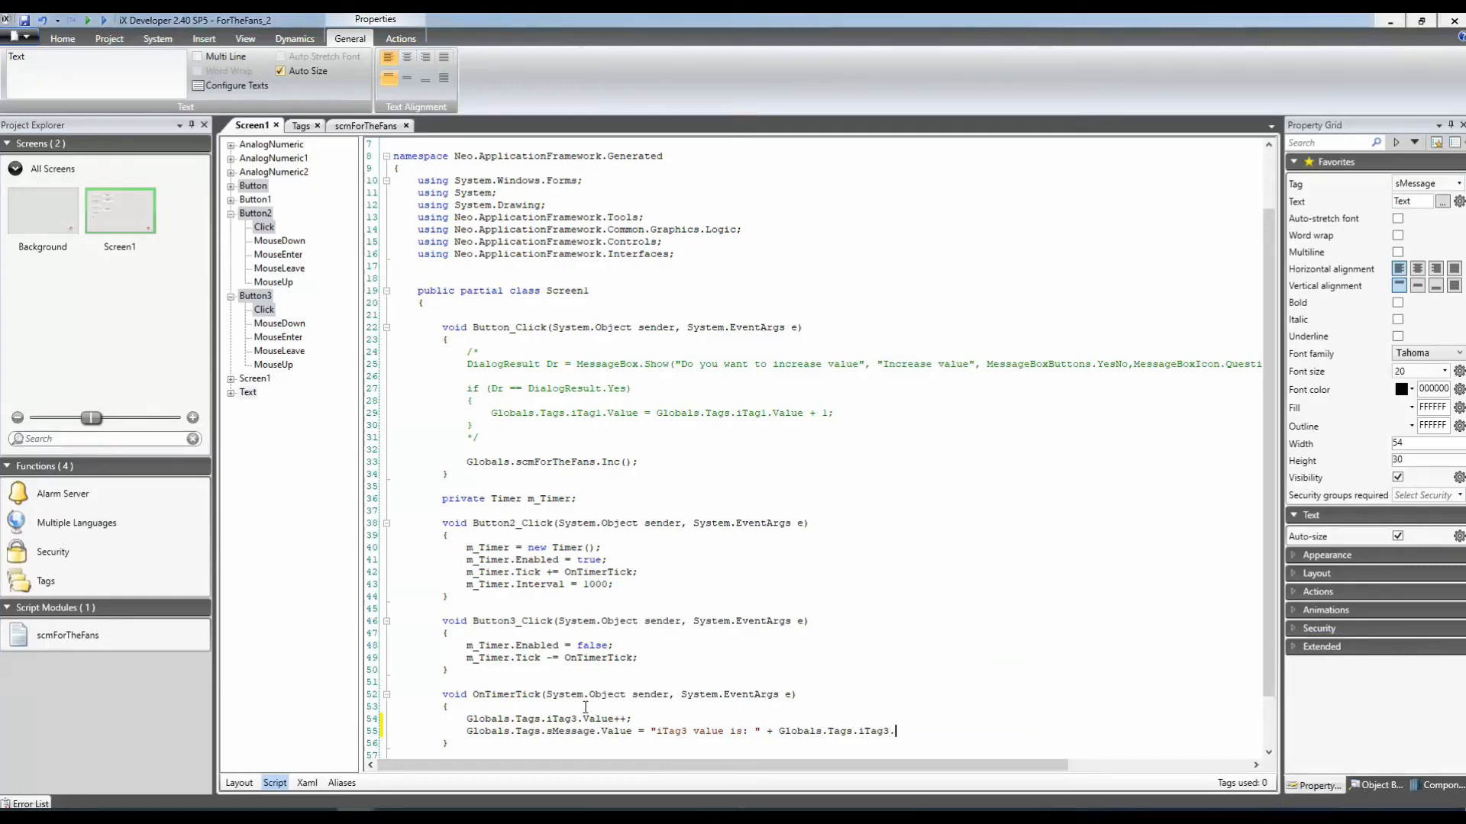
Complete the sMessage assignment by appending .Value.ToString(); to Globals.Tags.iTag3.
text(.va)
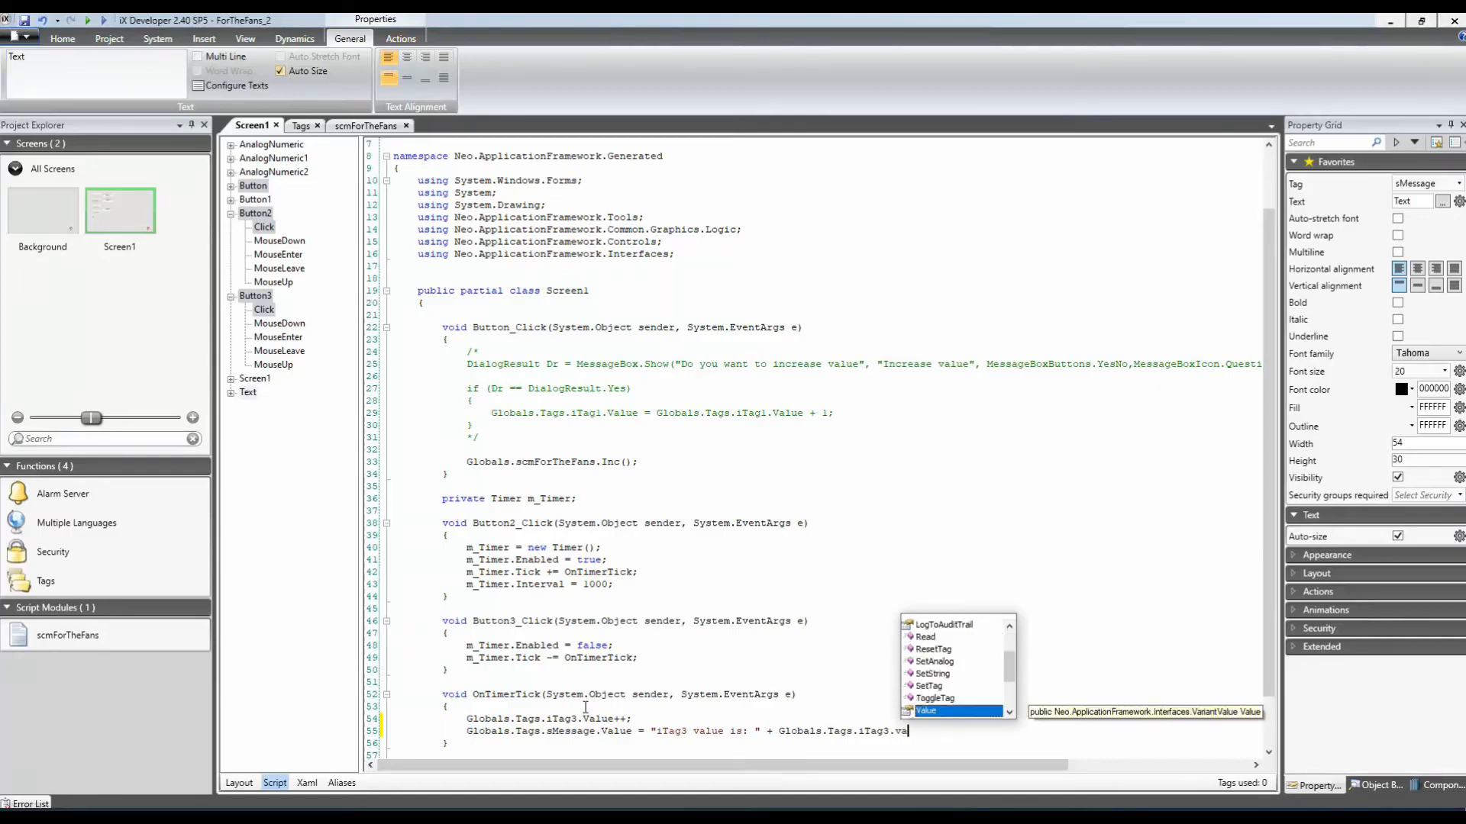
key(Return)
text(.)
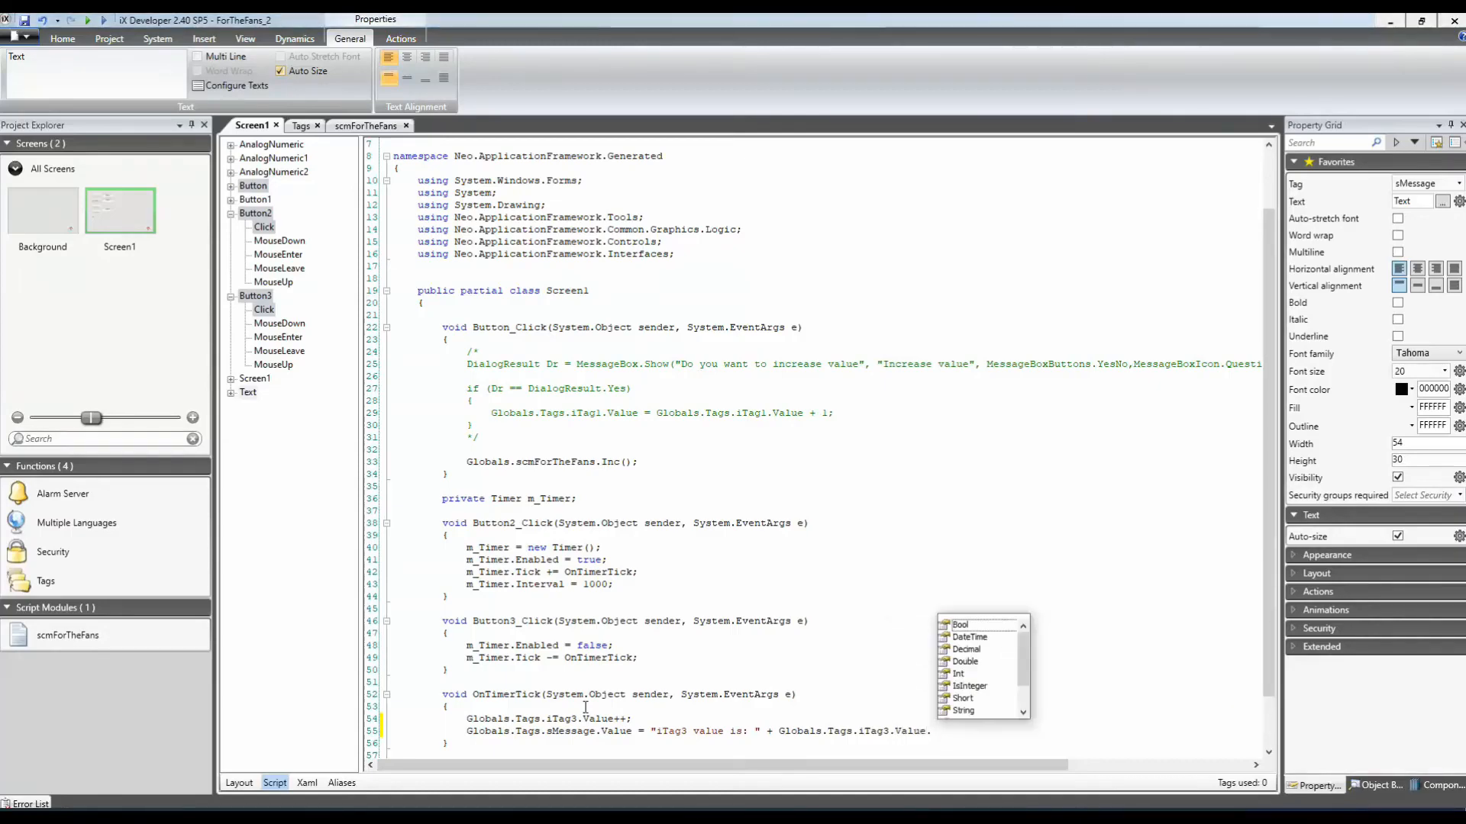
text(to)
key(Return)
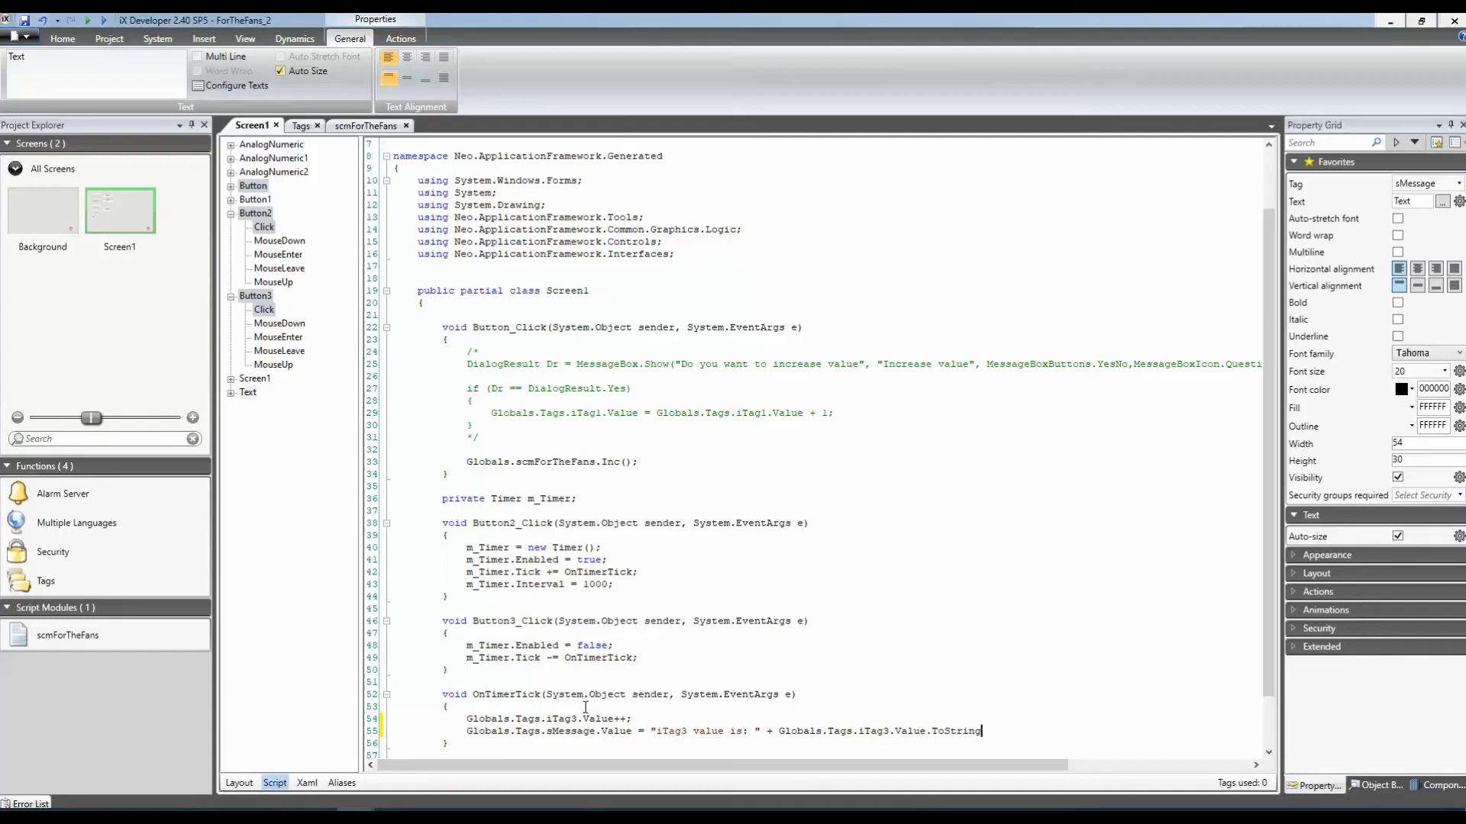
text(();)
Return Screen1 to its layout view, and save and build the project with the sMessage script change.
click(238, 782)
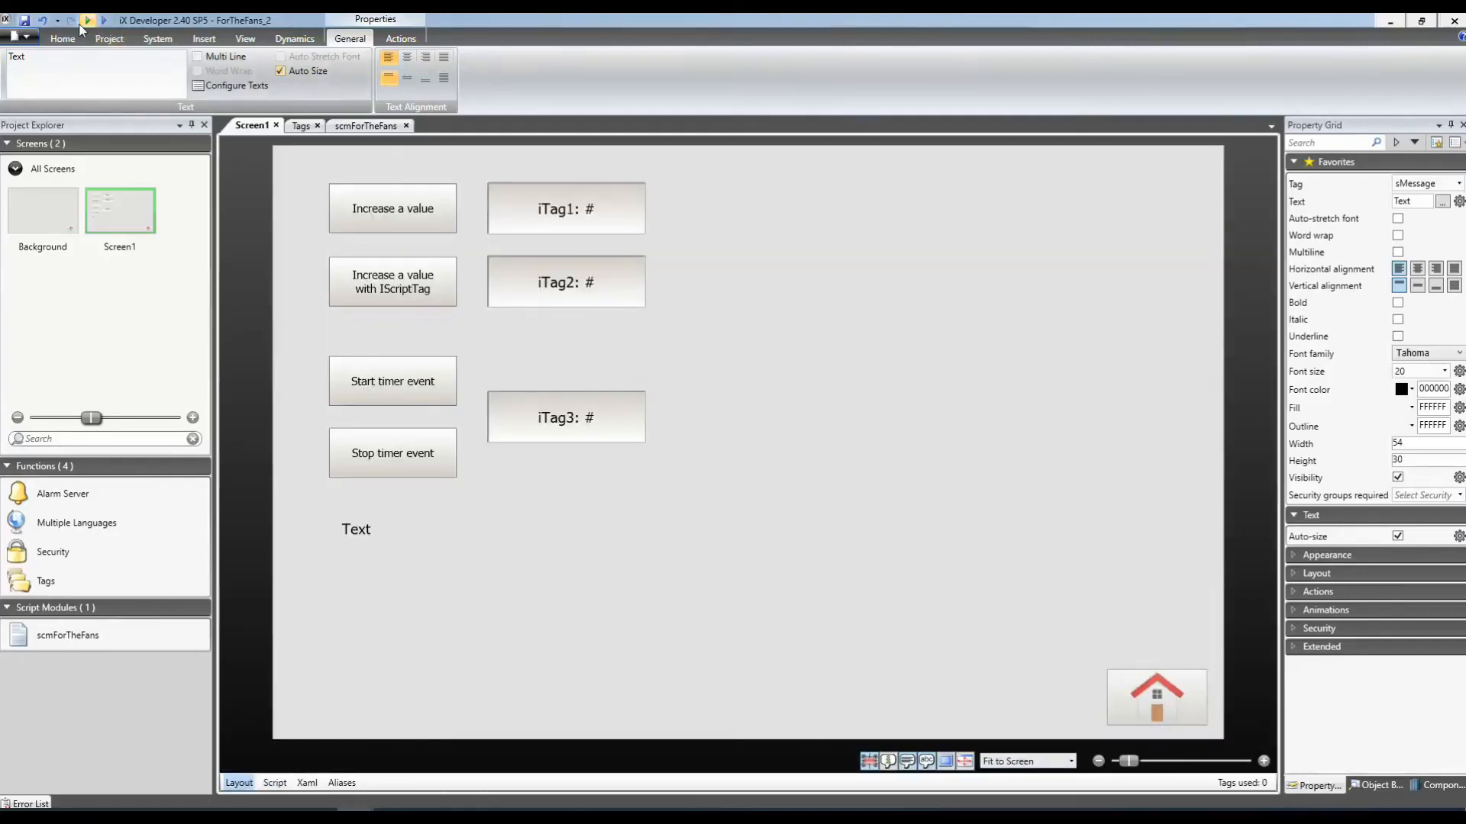
click(25, 24)
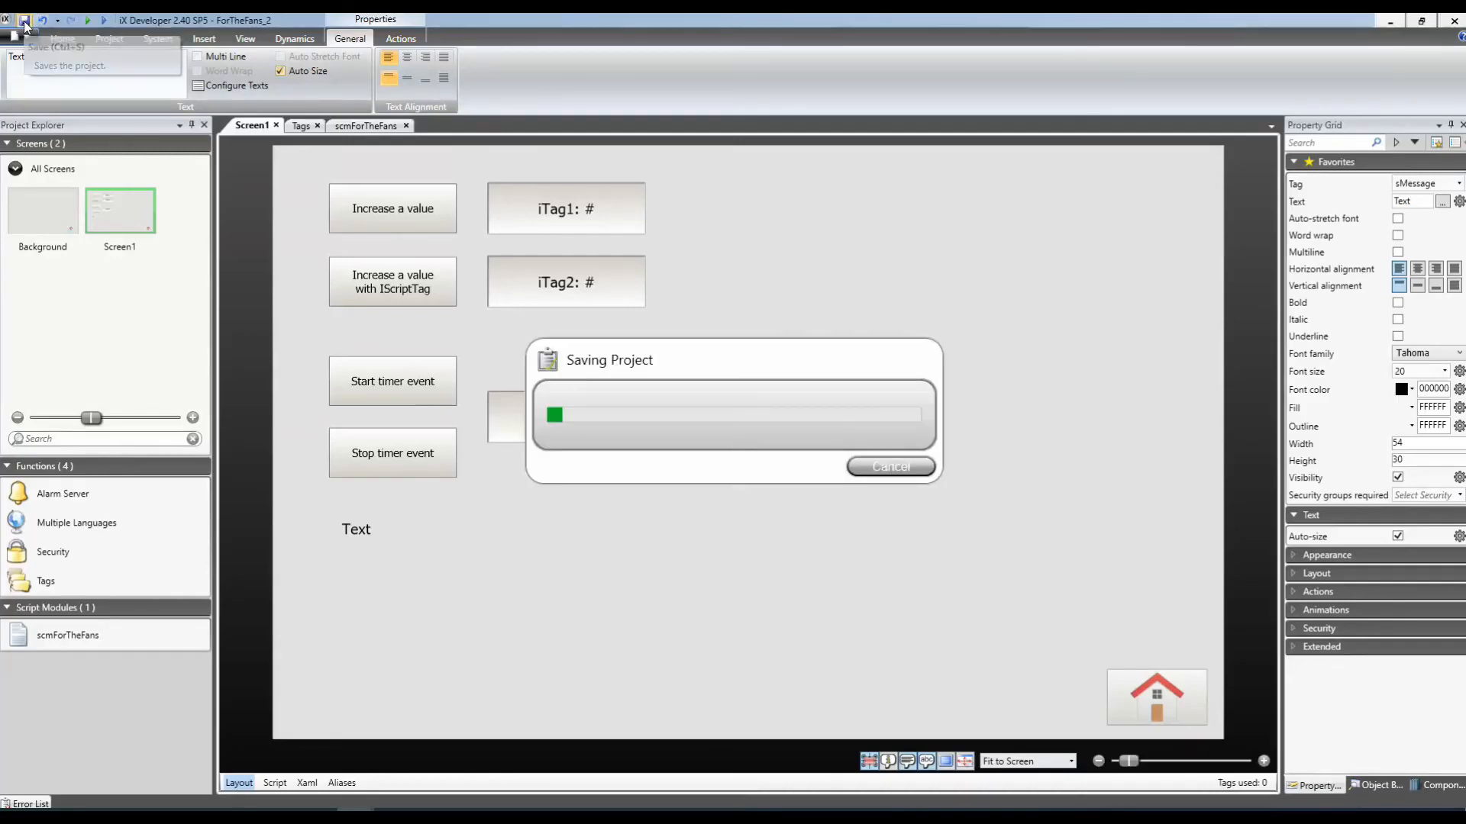
click(108, 39)
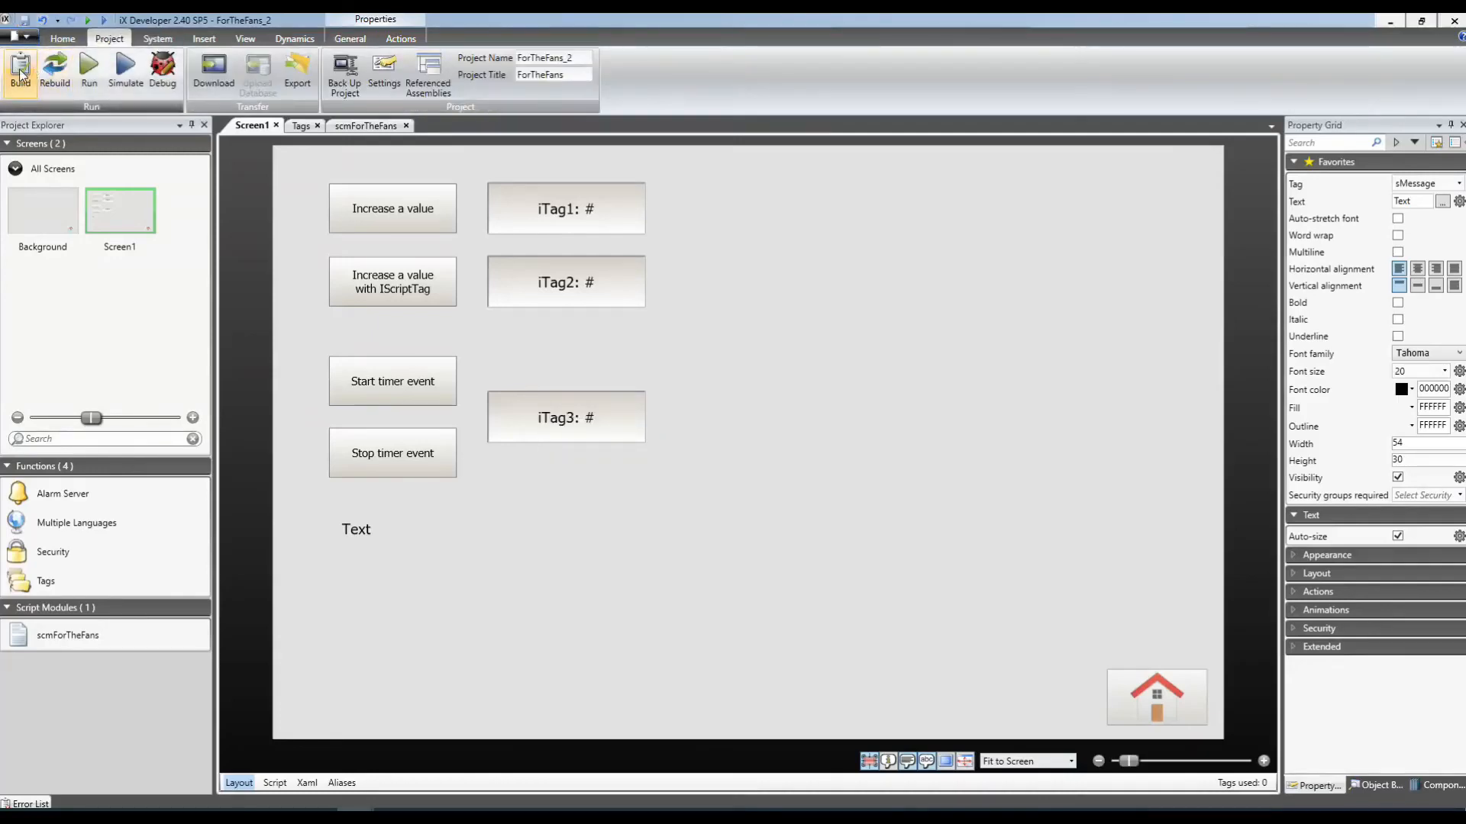
click(22, 71)
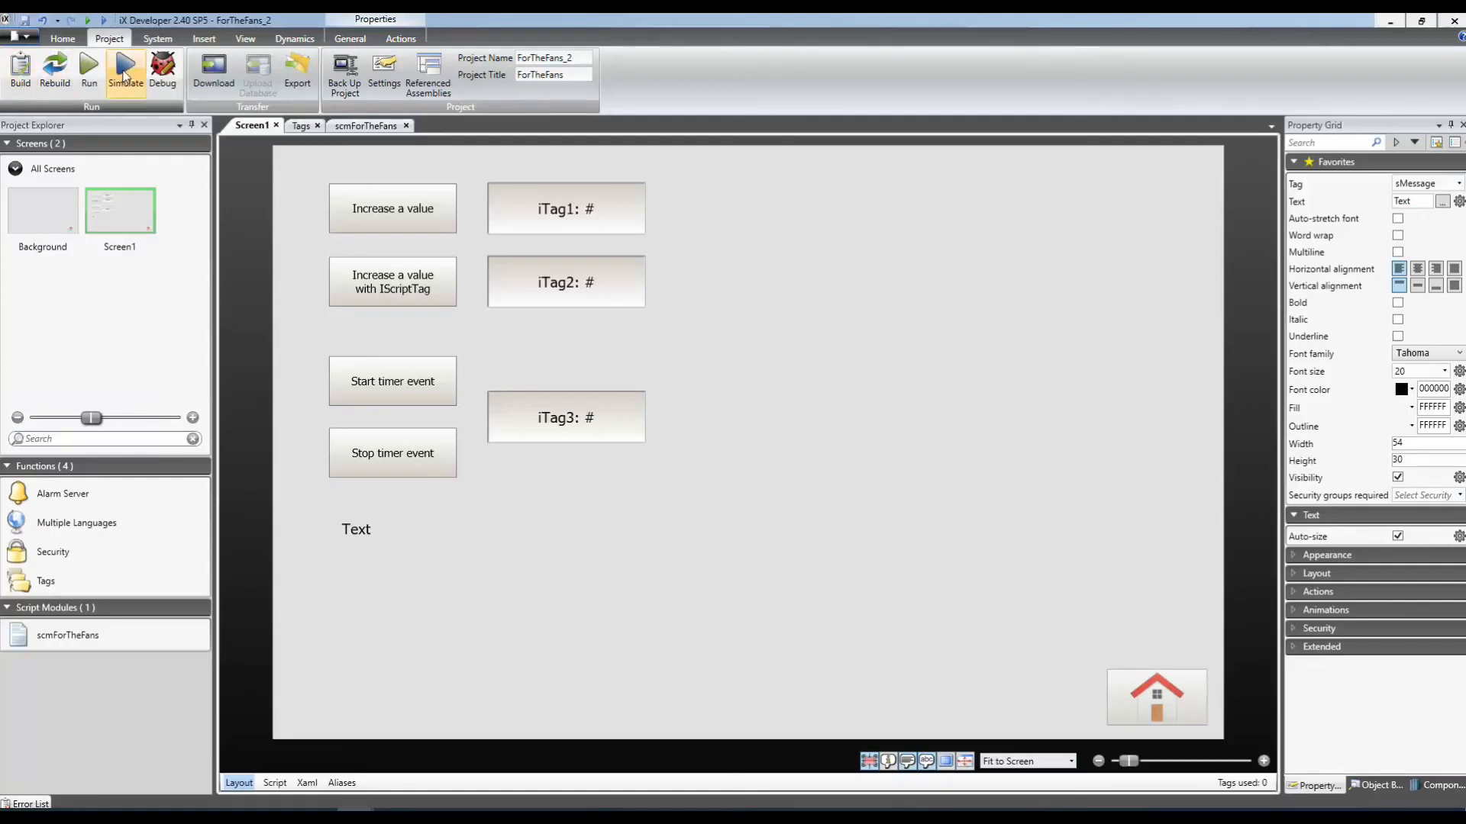
Simulate the project, start, stop and restart the timer event to test the iTag3 message, and close the simulation.
click(125, 75)
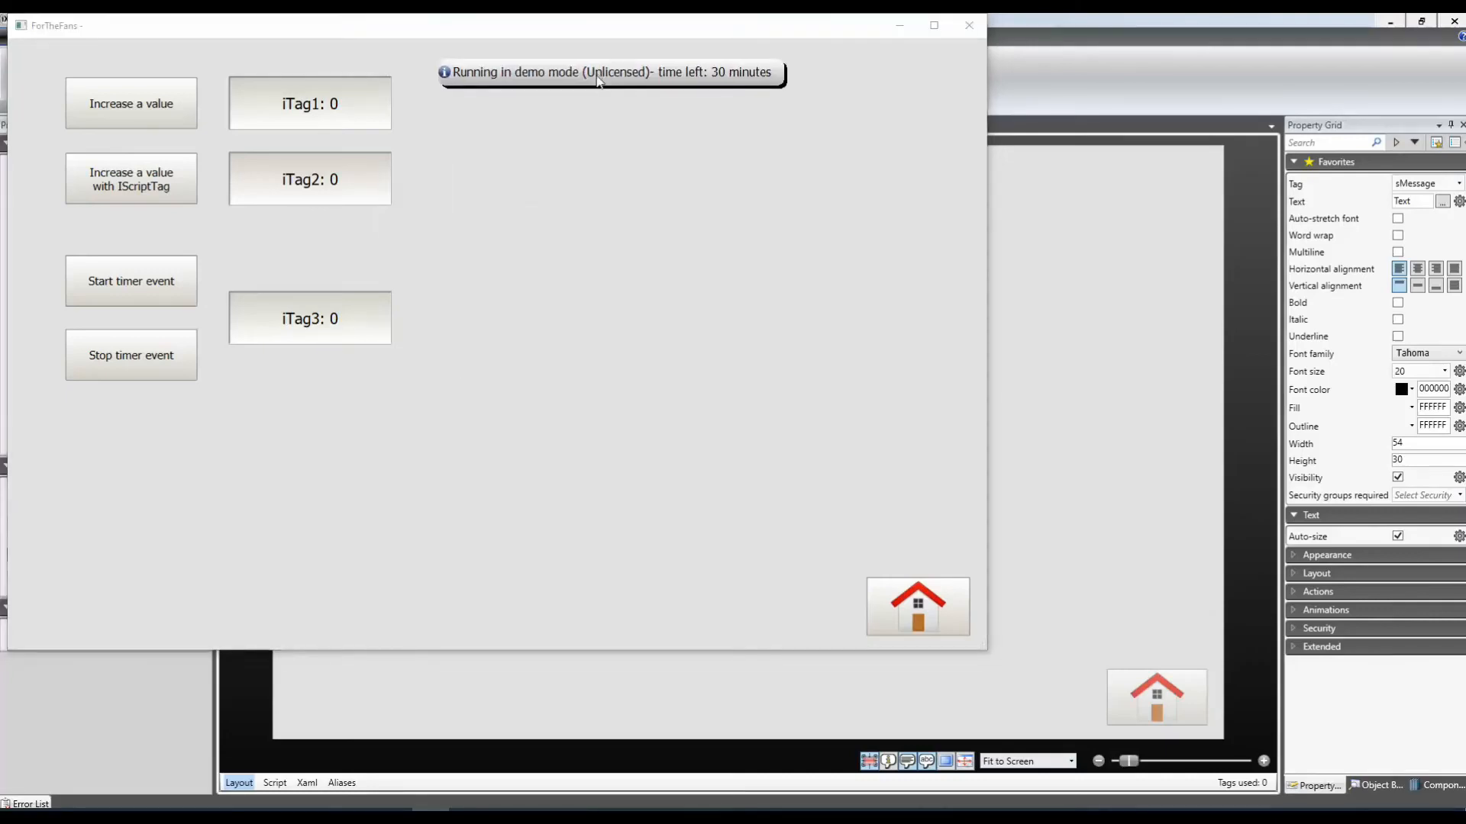
click(161, 288)
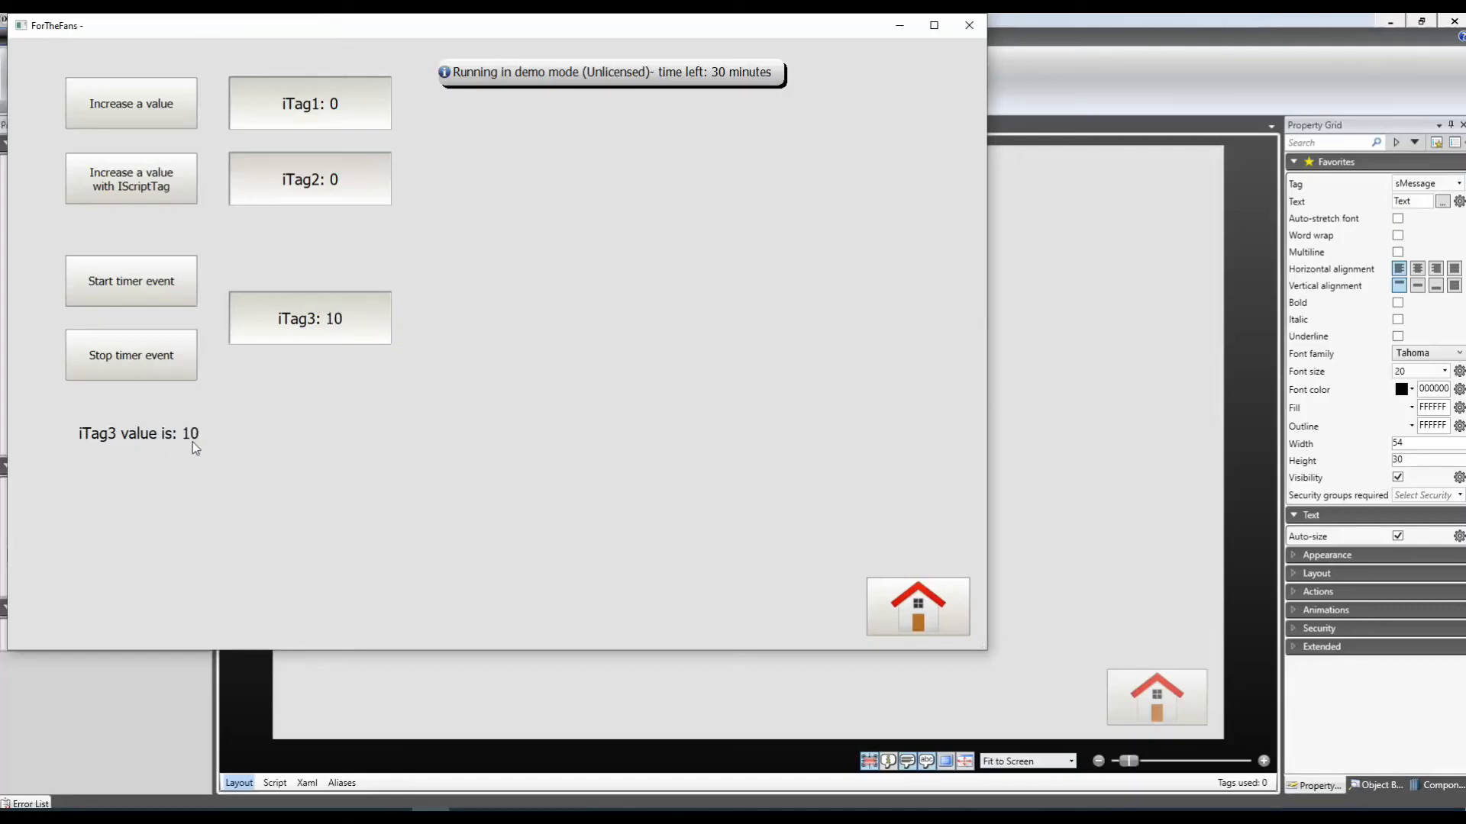
click(174, 365)
click(160, 290)
click(971, 28)
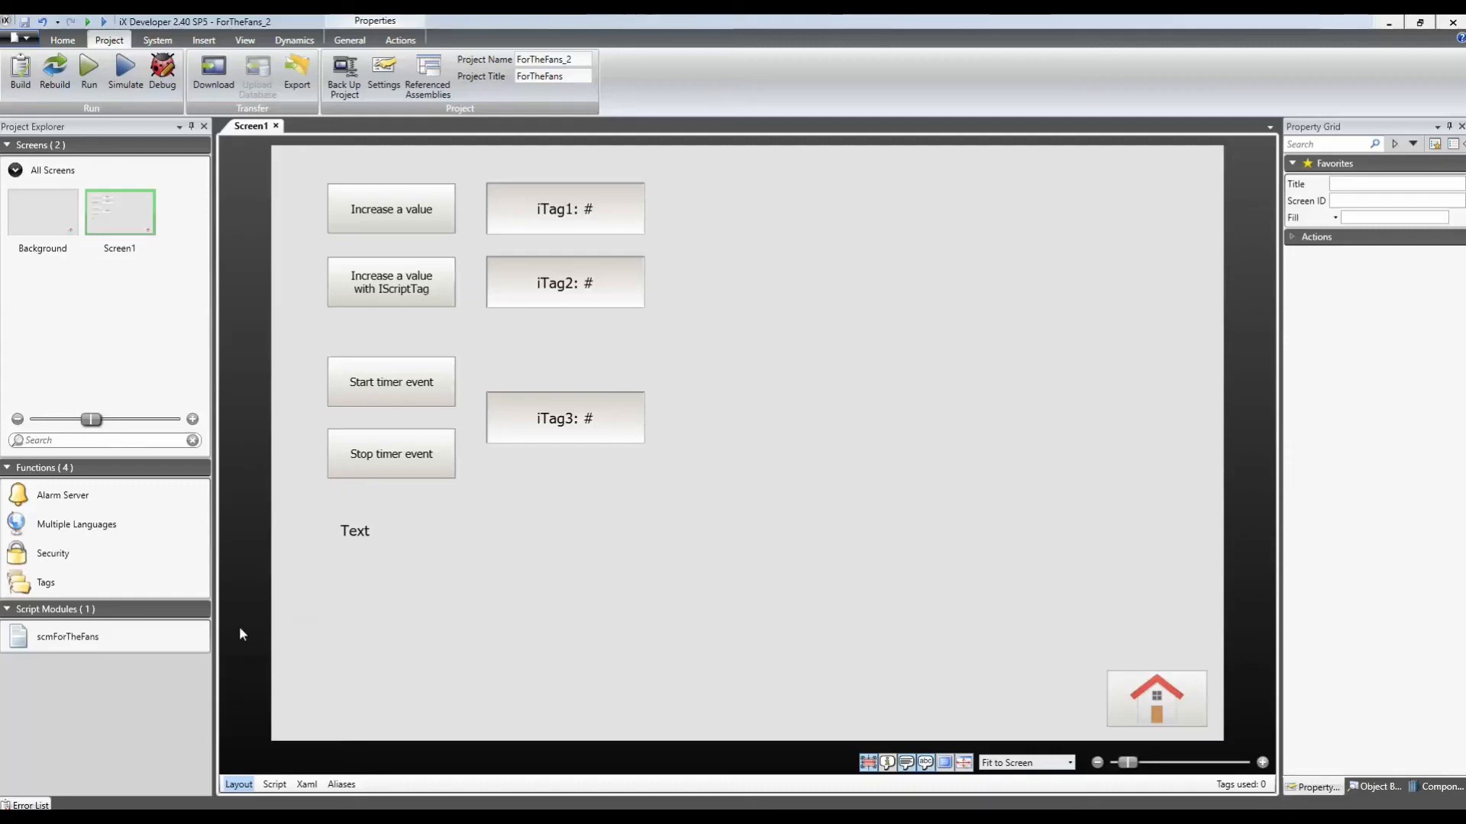
Import the script module file scmMisc.neo from the Scripts folder into the project.
right_click(162, 615)
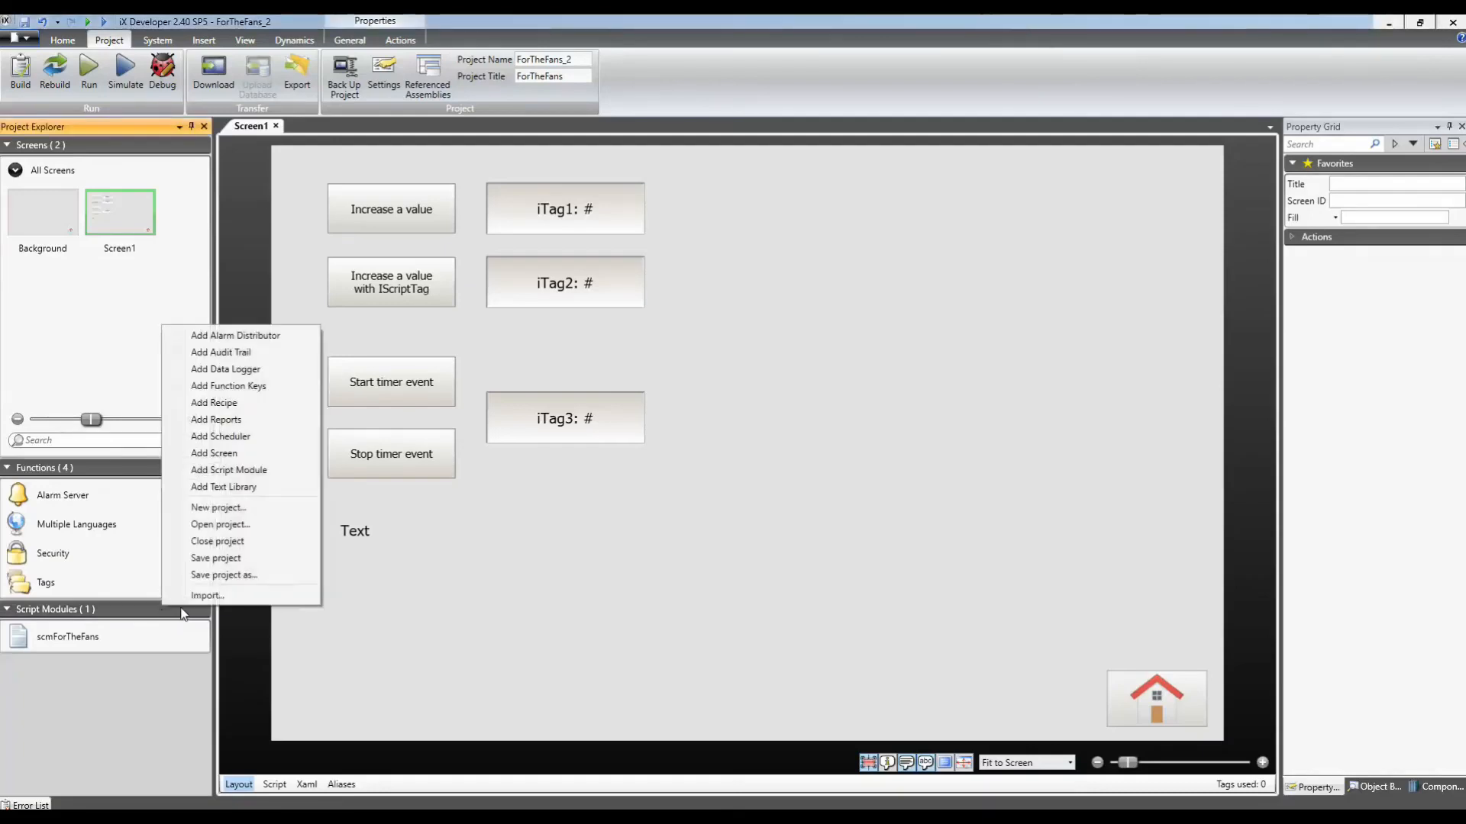
click(202, 596)
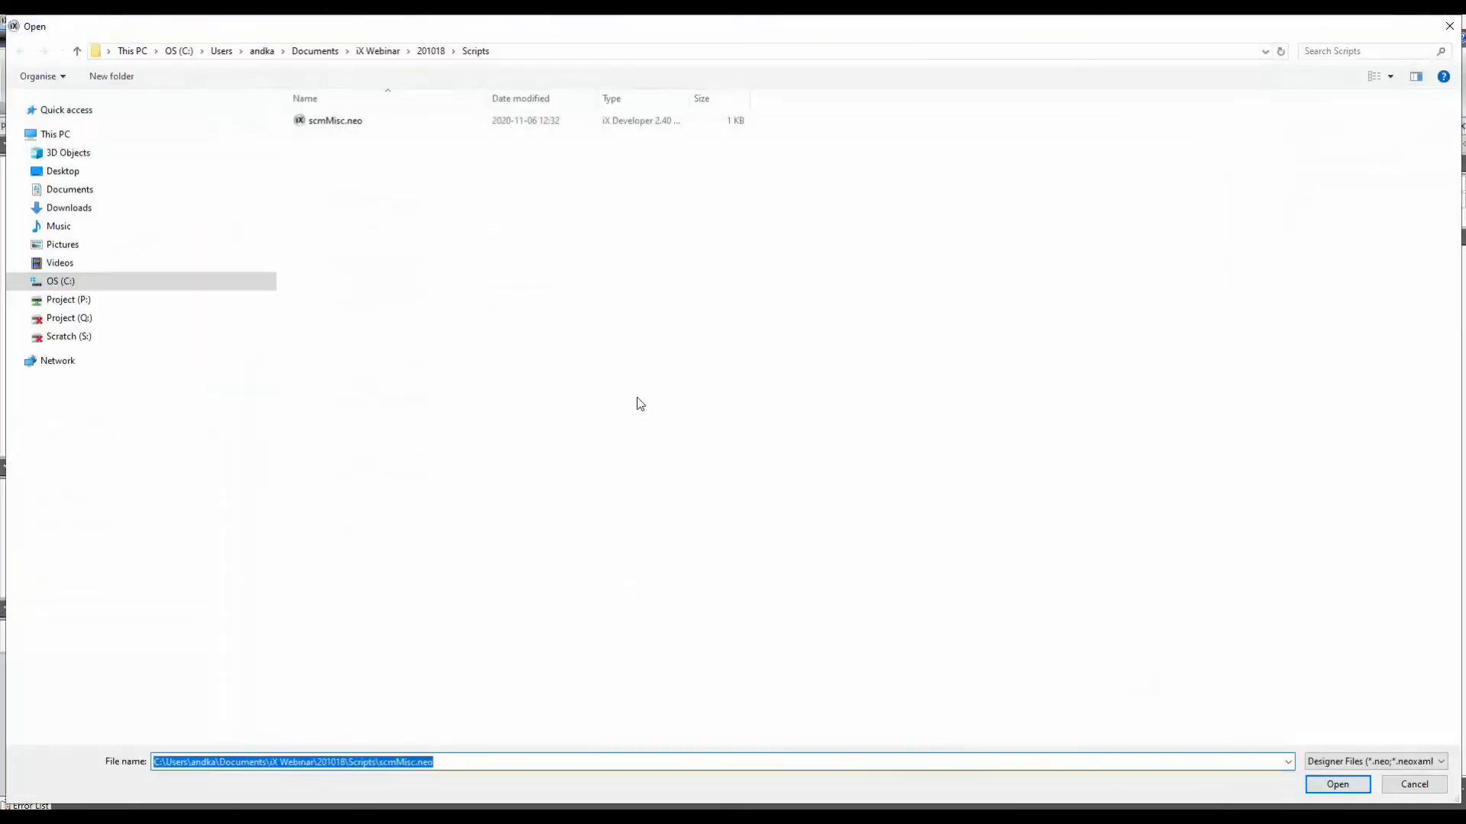
click(335, 123)
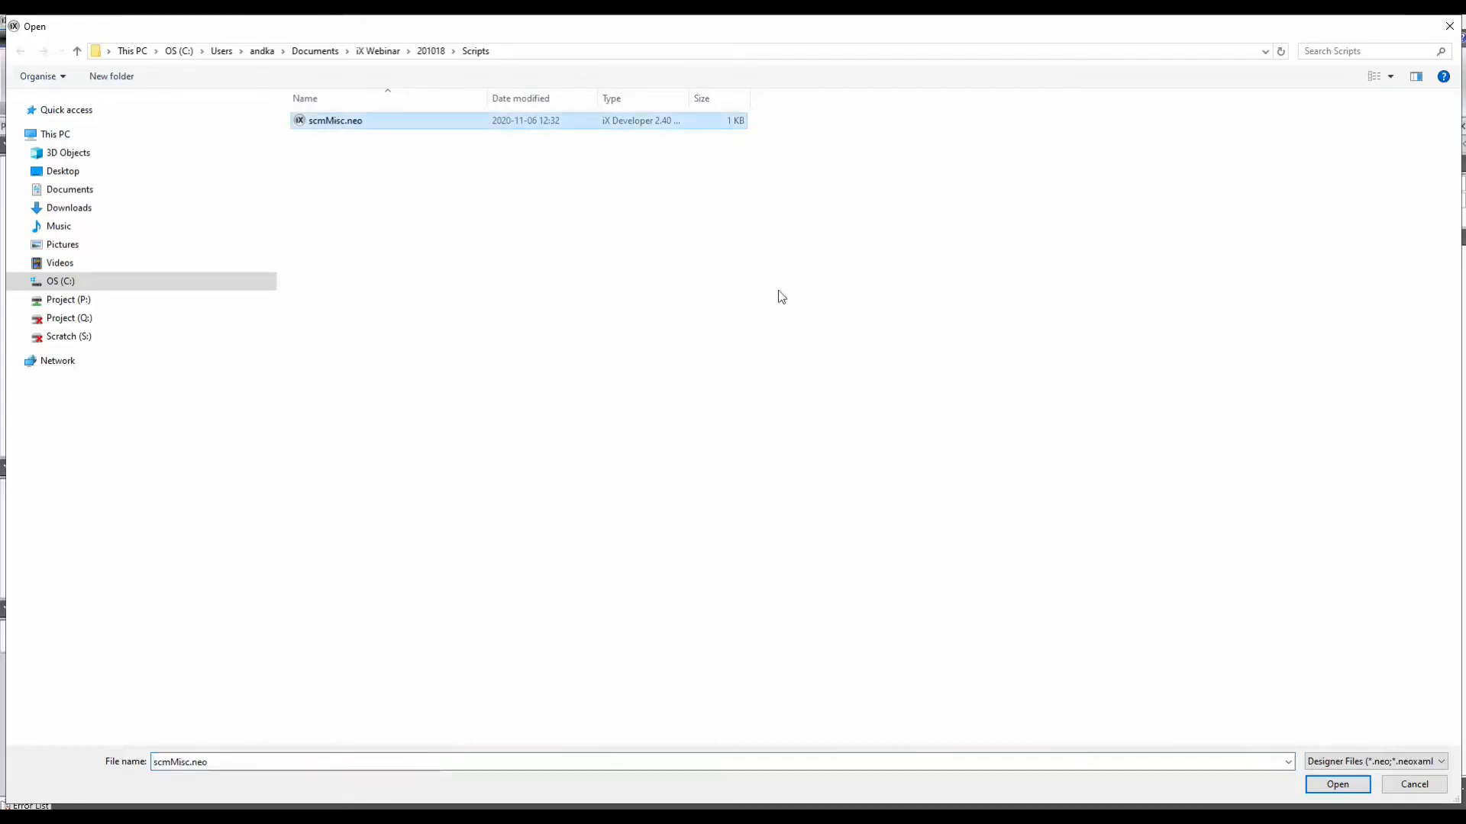
click(1337, 785)
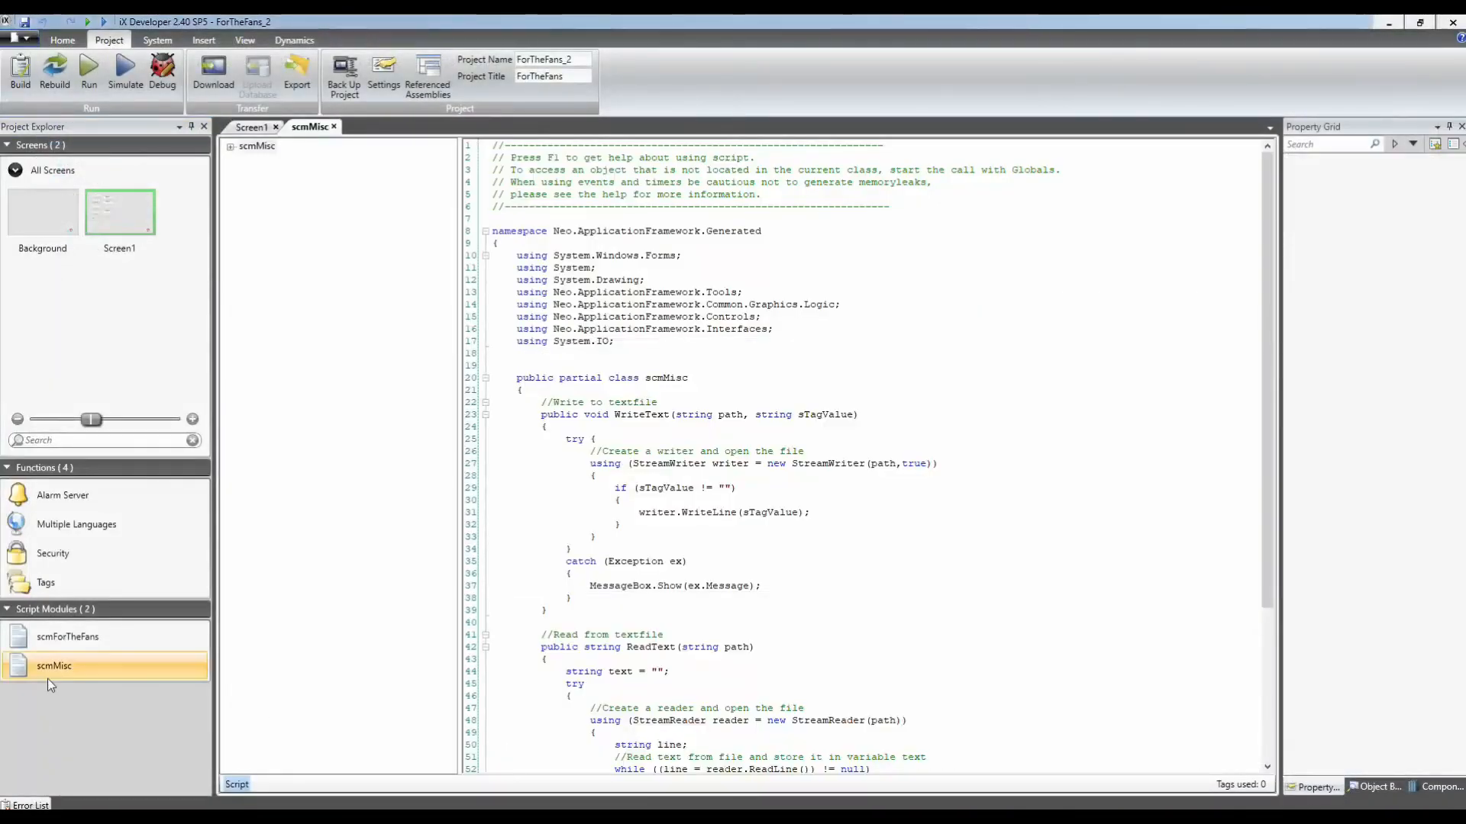
Examine the WriteText and ReadText method signatures in scmMisc, including their names, parameters and return types.
click(49, 672)
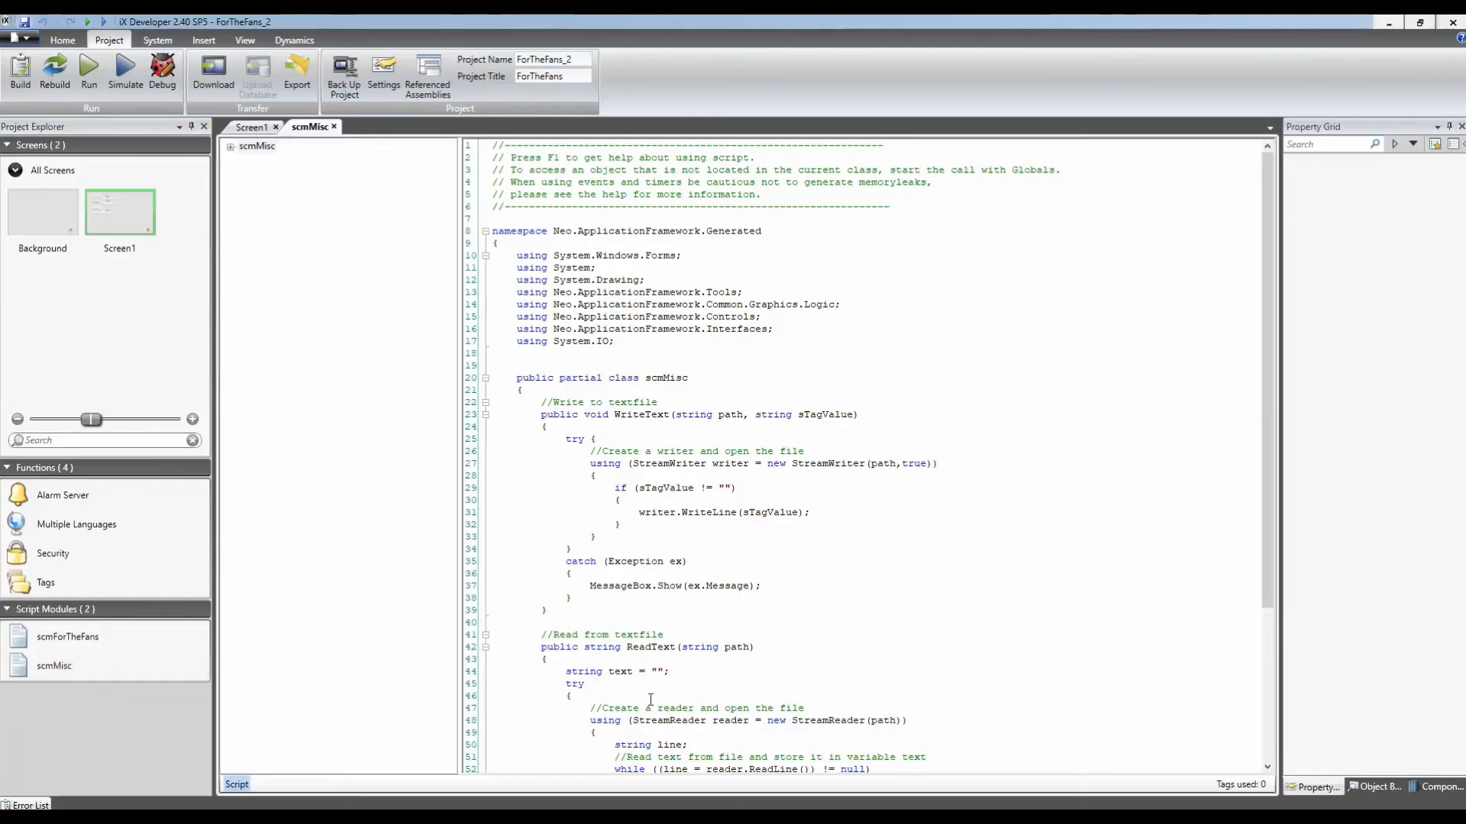
scroll(1072, 441, down, 2)
scroll(1072, 441, down, 2)
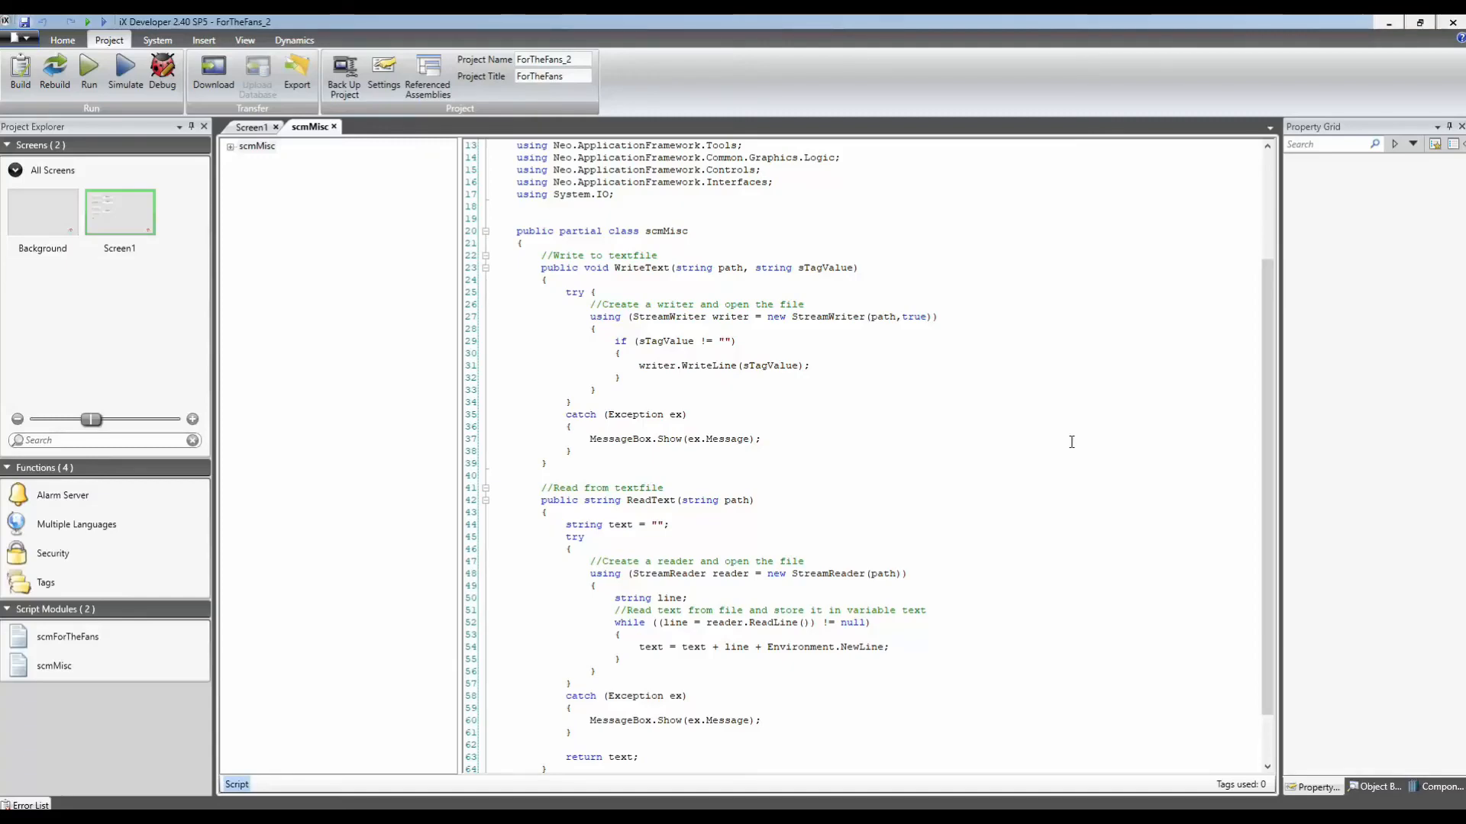
double_click(638, 268)
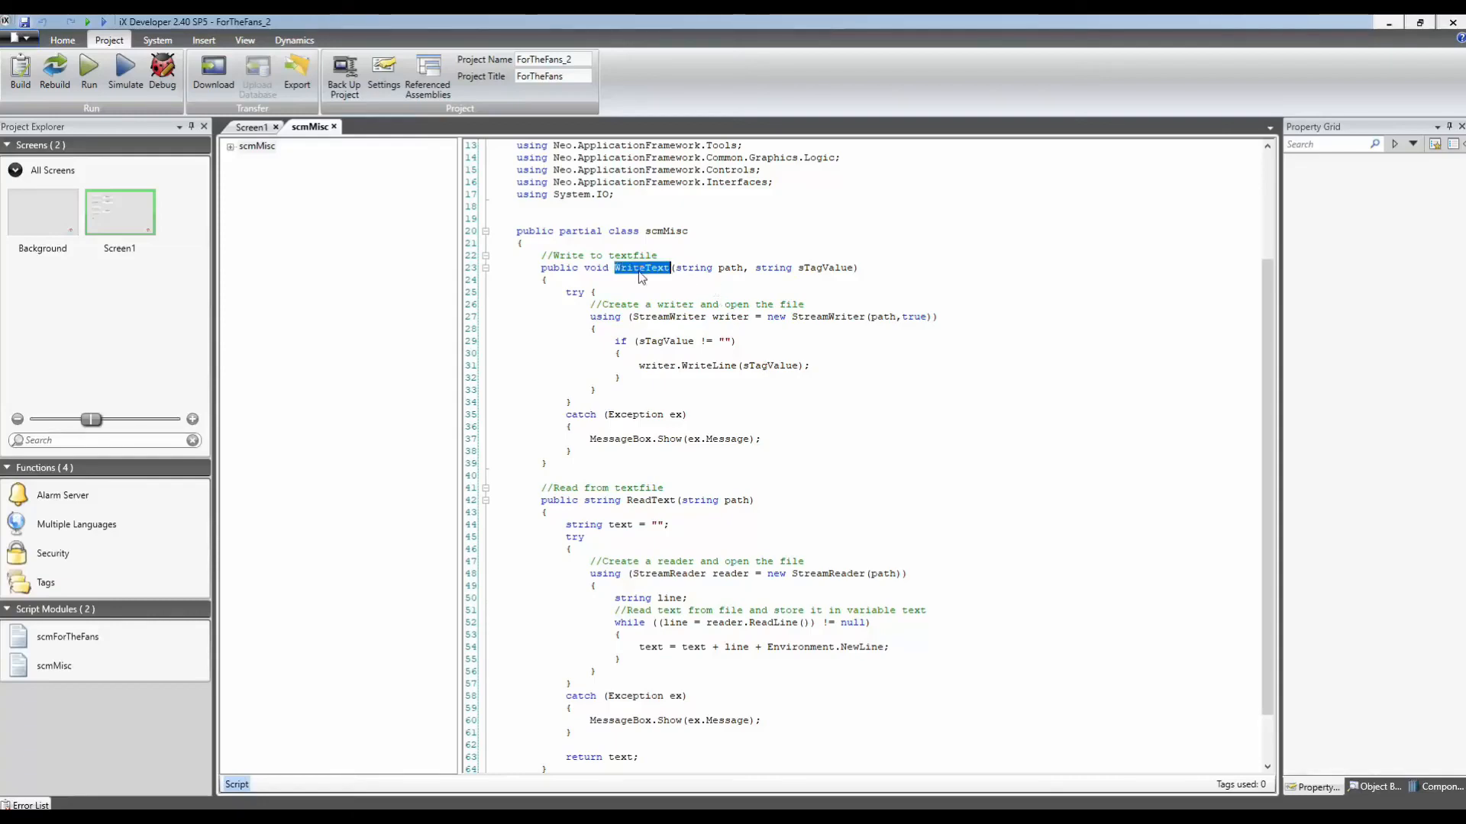
double_click(731, 268)
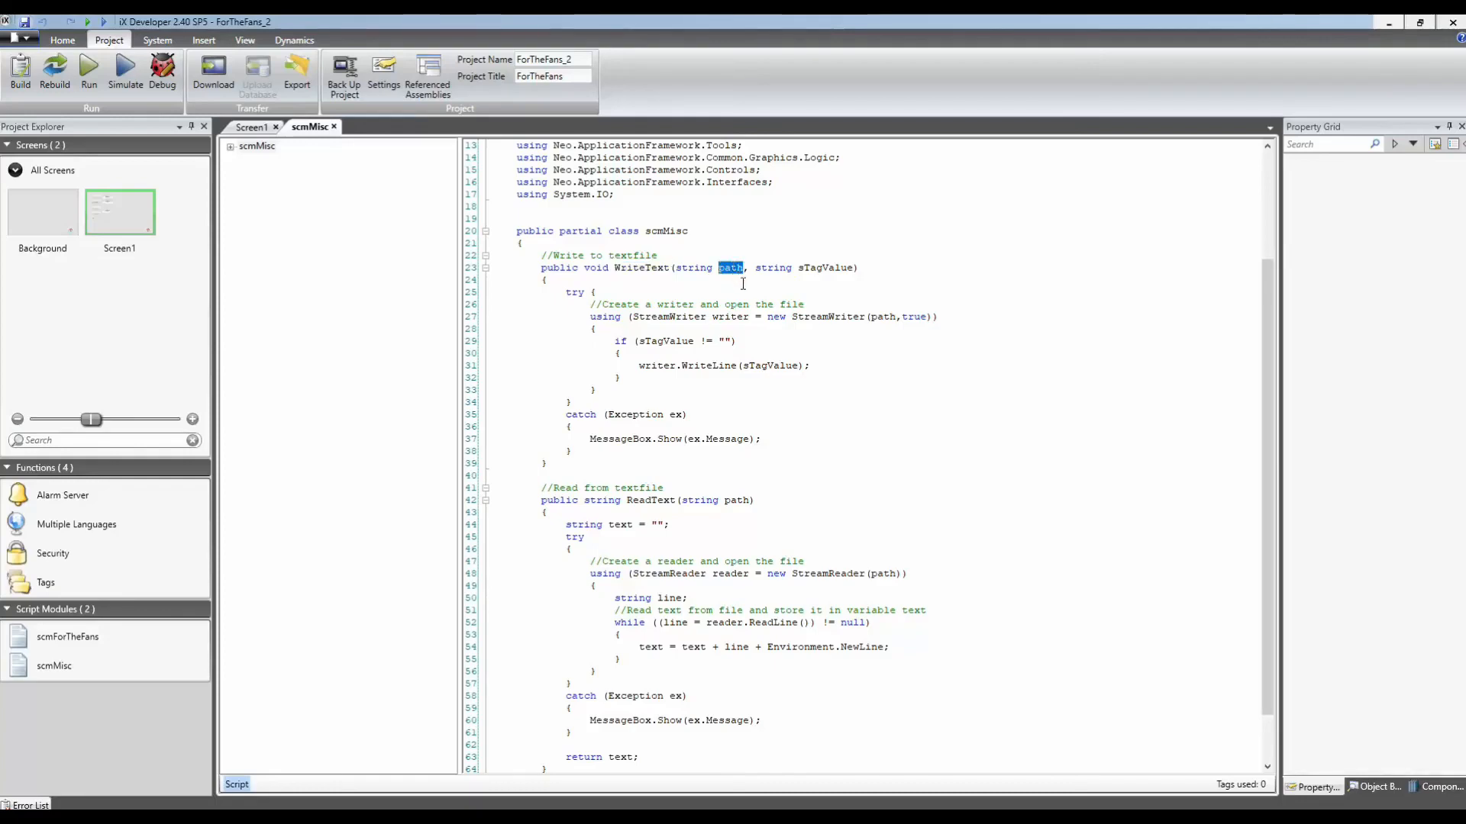
double_click(834, 268)
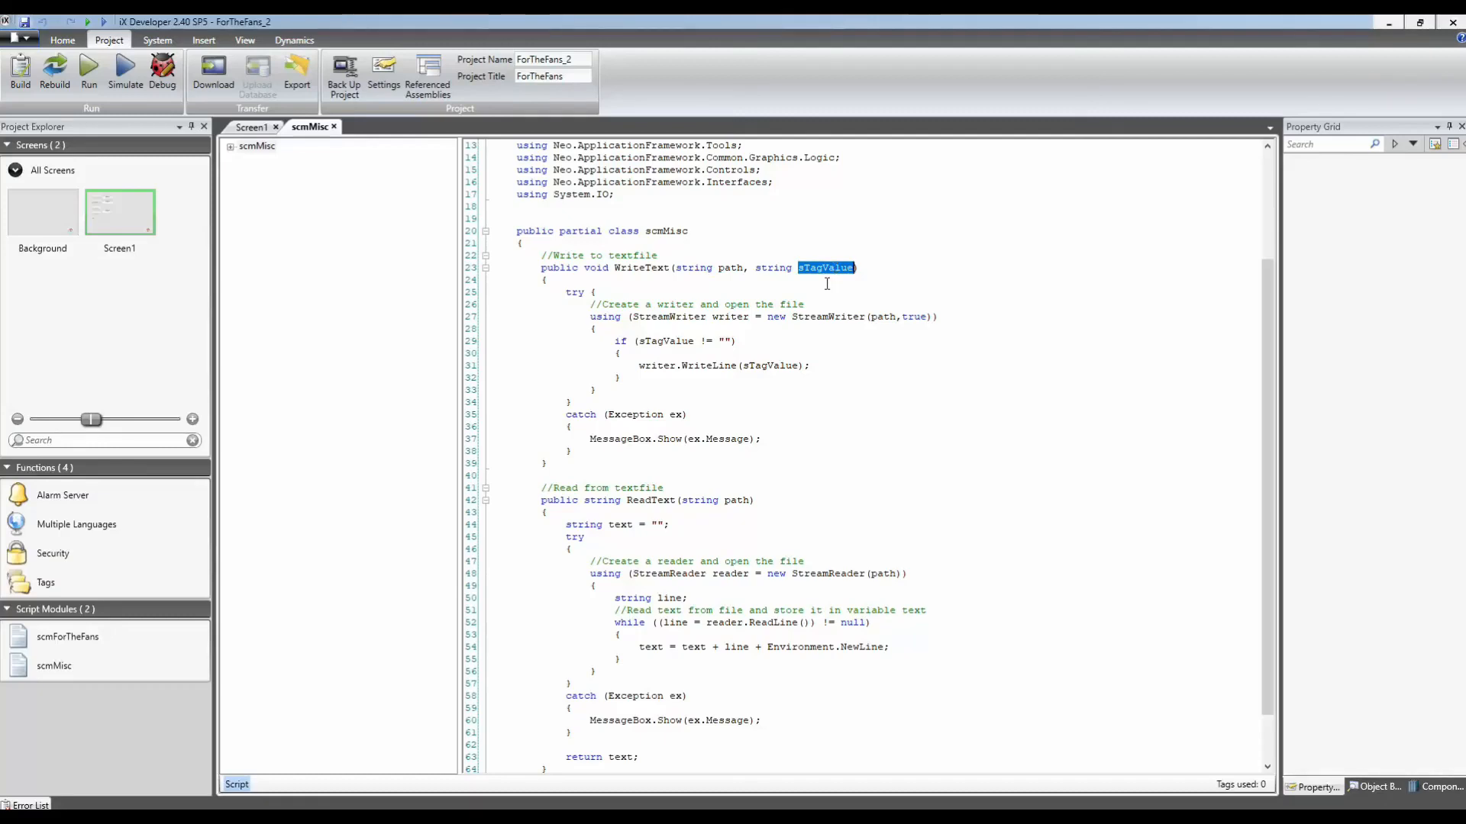
double_click(596, 268)
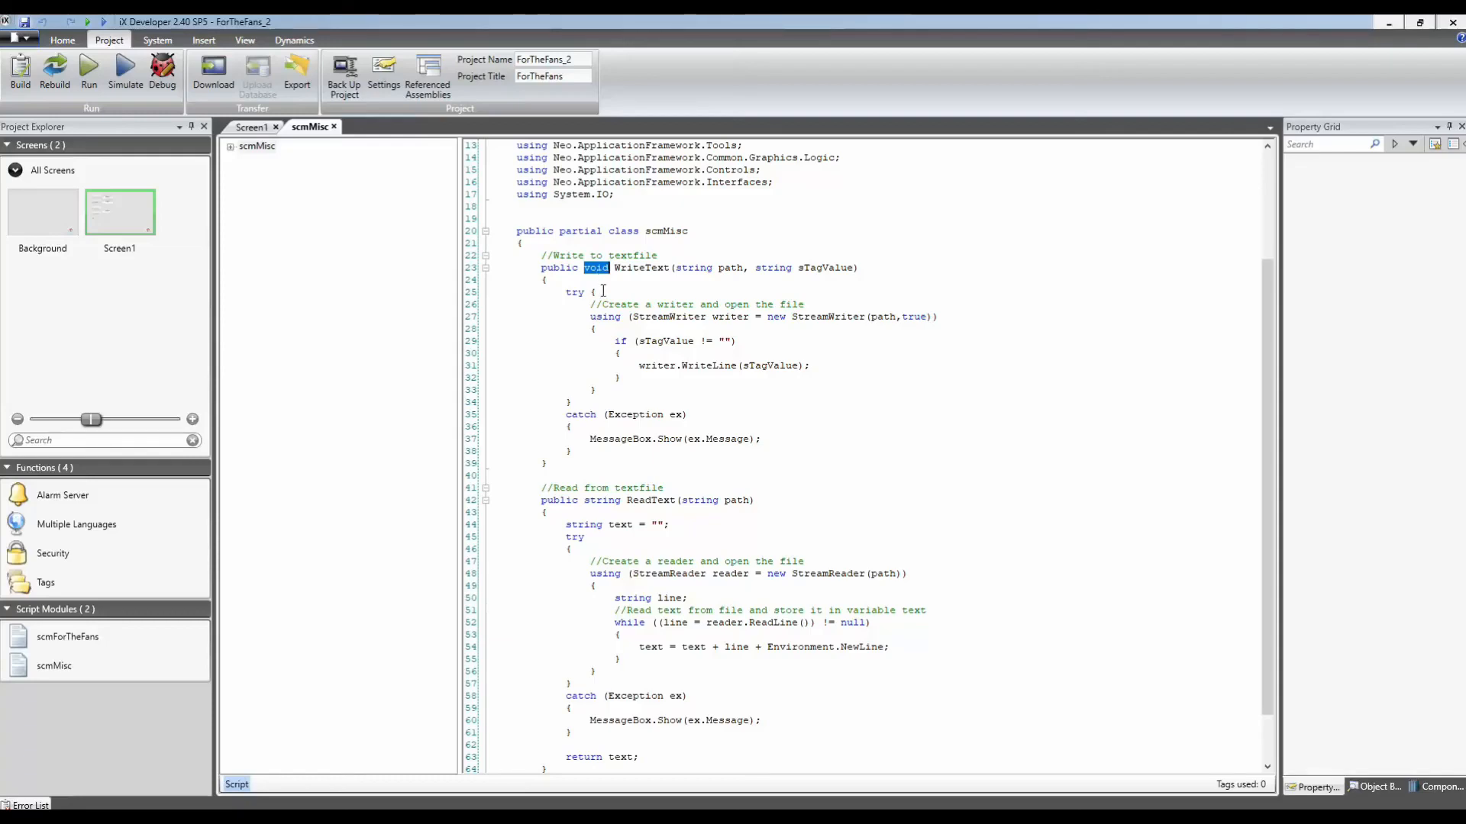
double_click(654, 501)
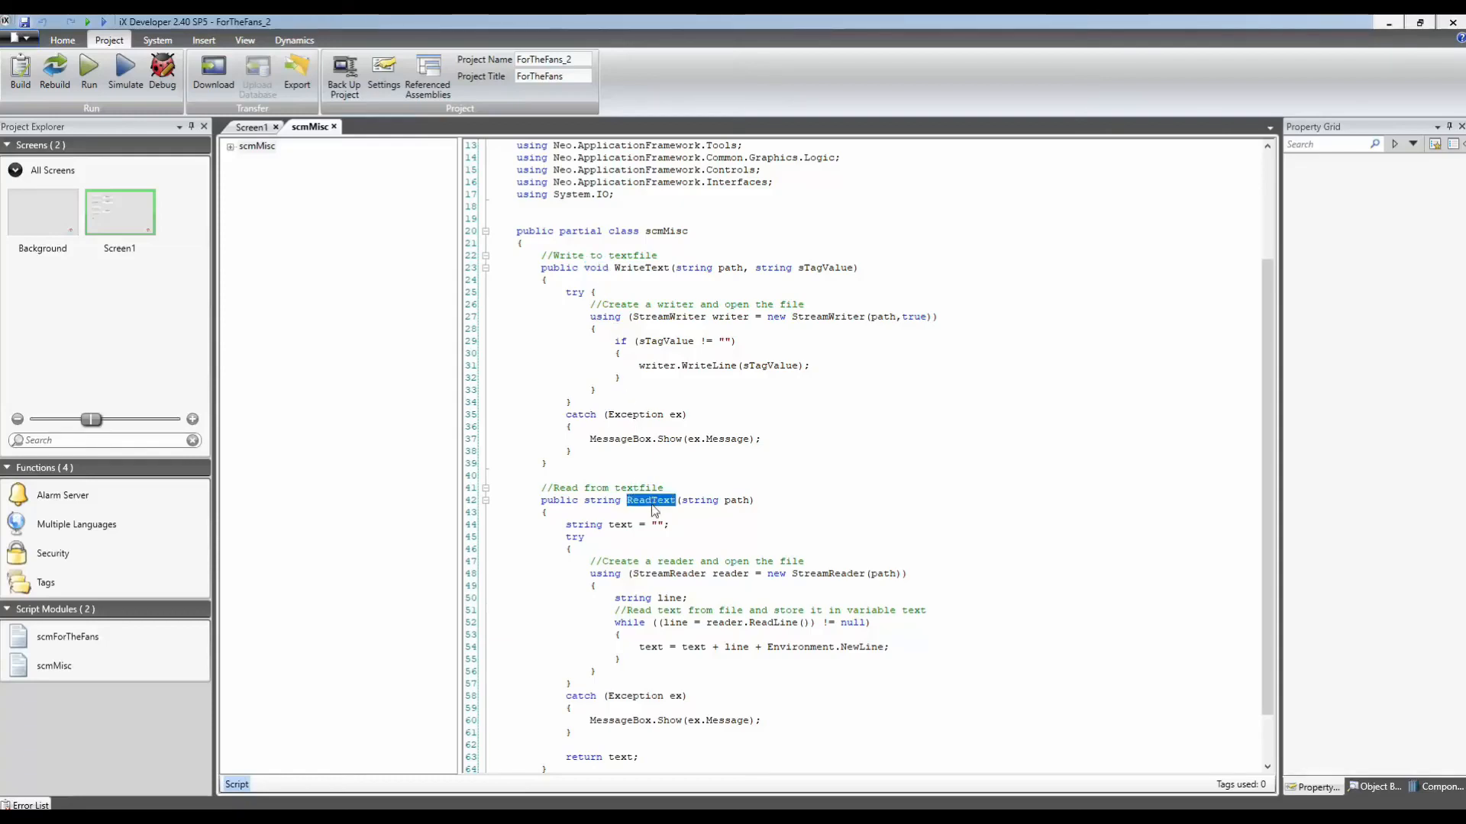
double_click(735, 500)
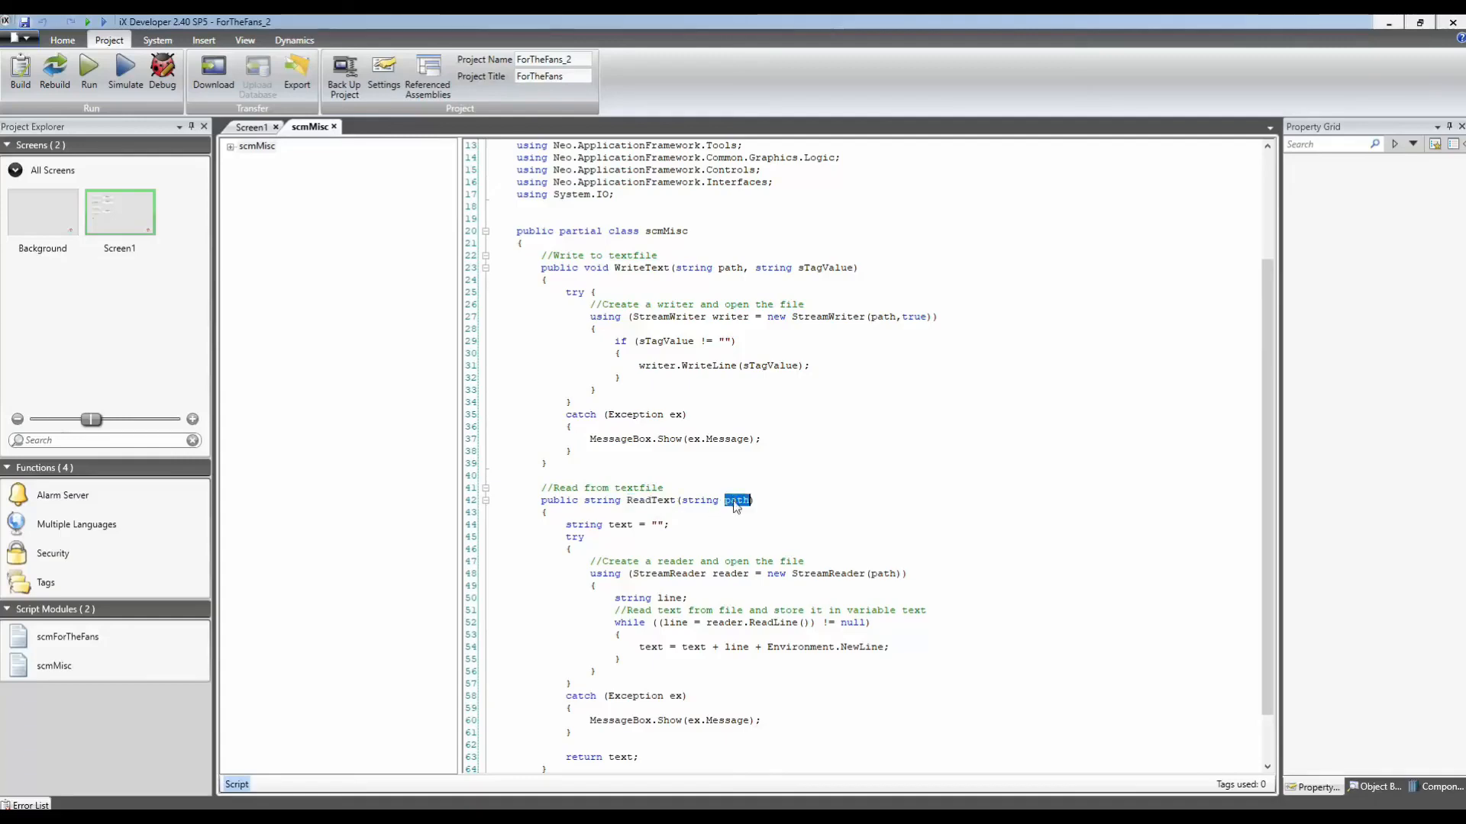
double_click(607, 500)
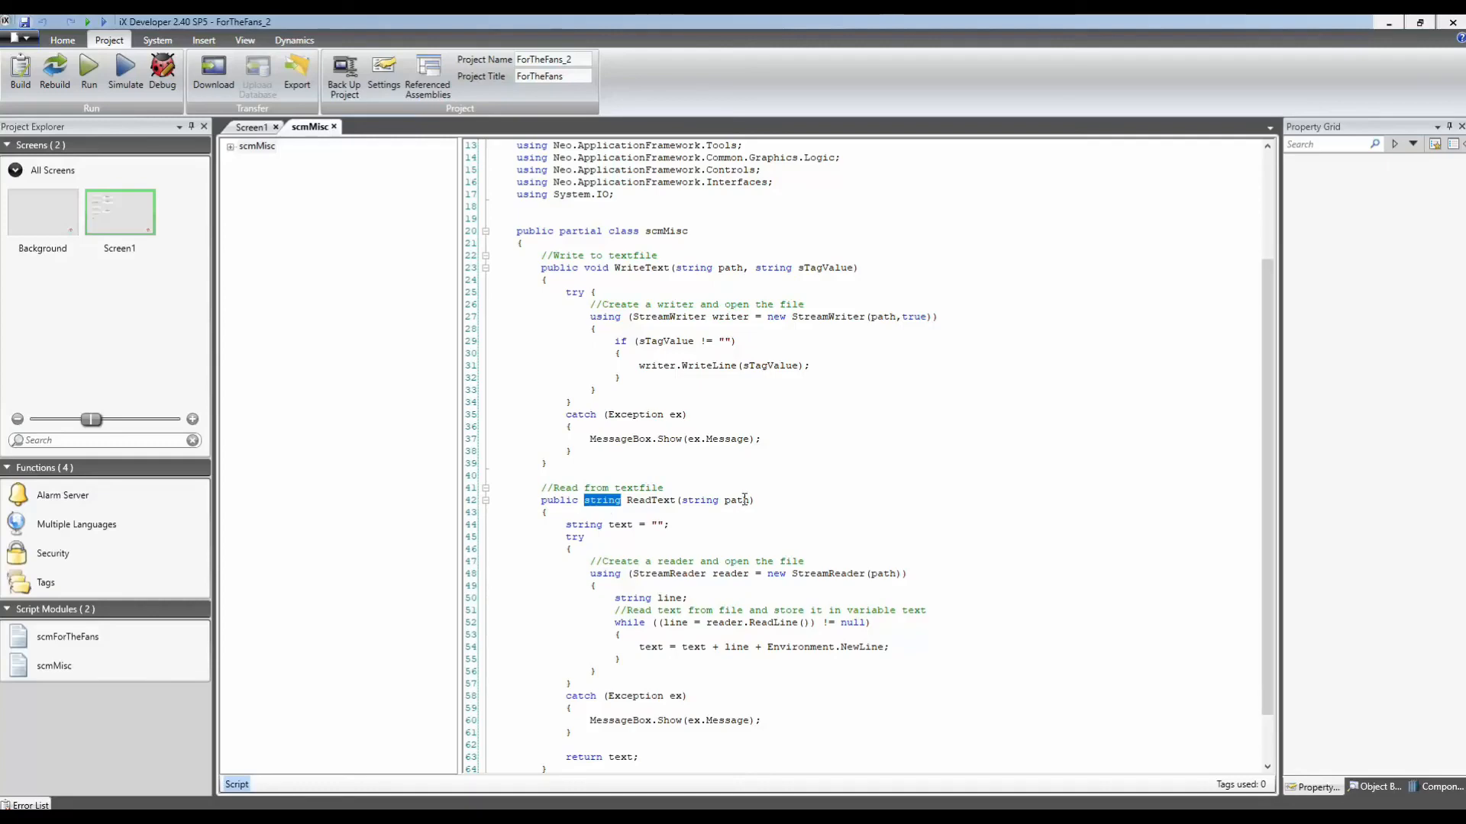
click(865, 491)
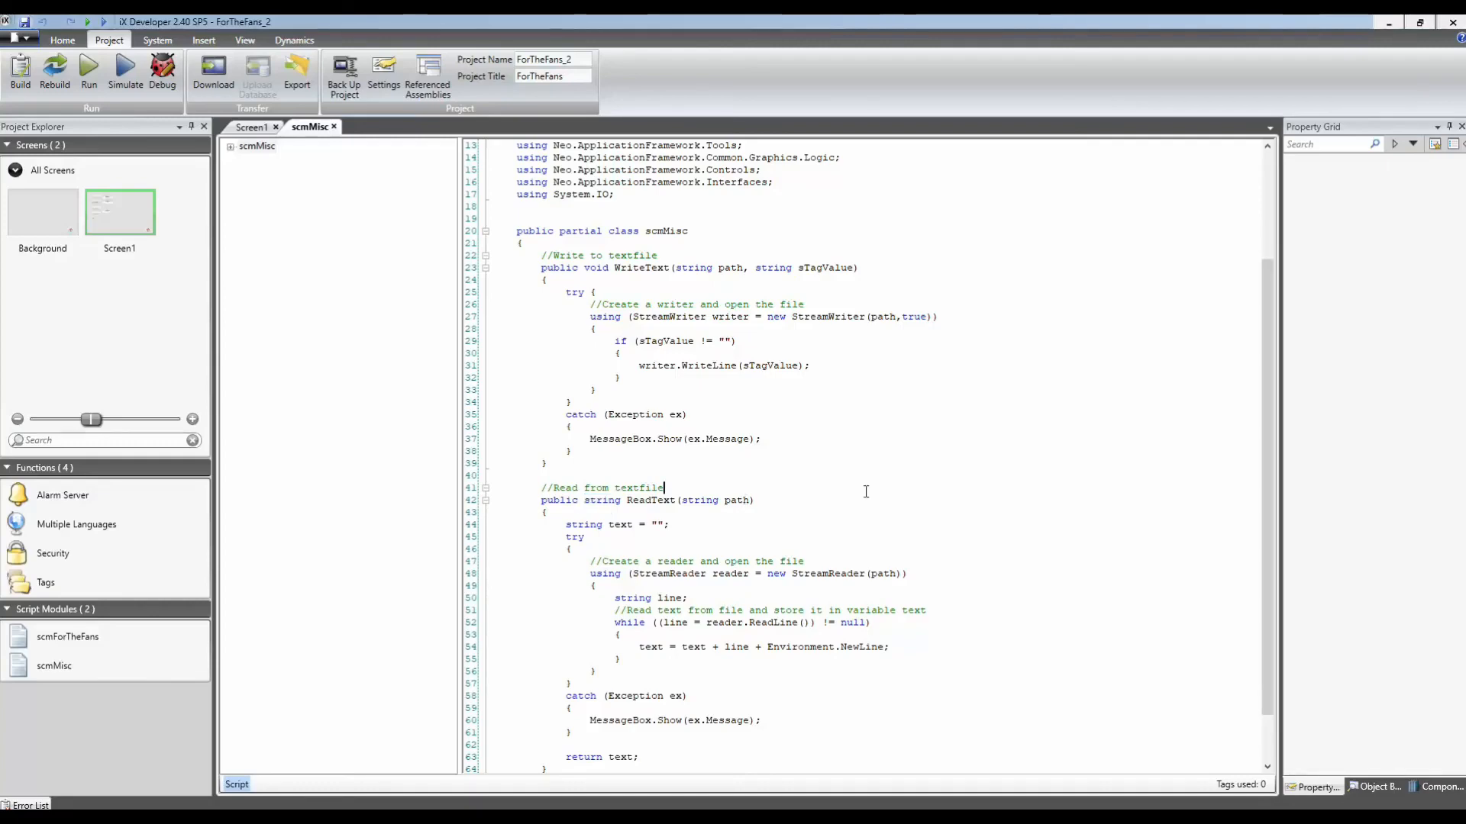
Examine how scmMisc uses StreamWriter and StreamReader, and the try and catch blocks around the file writing.
double_click(674, 318)
double_click(670, 575)
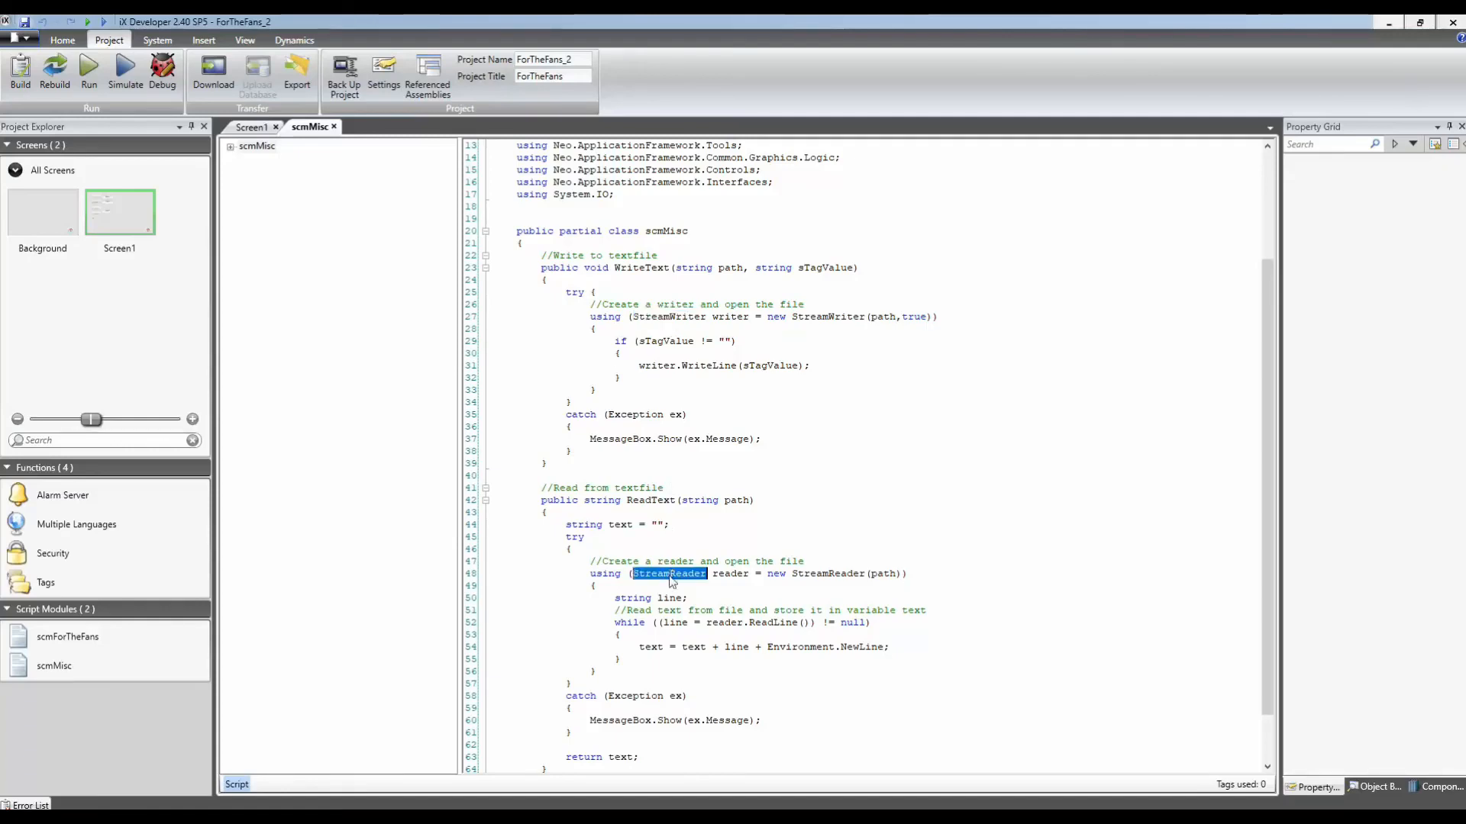
click(844, 529)
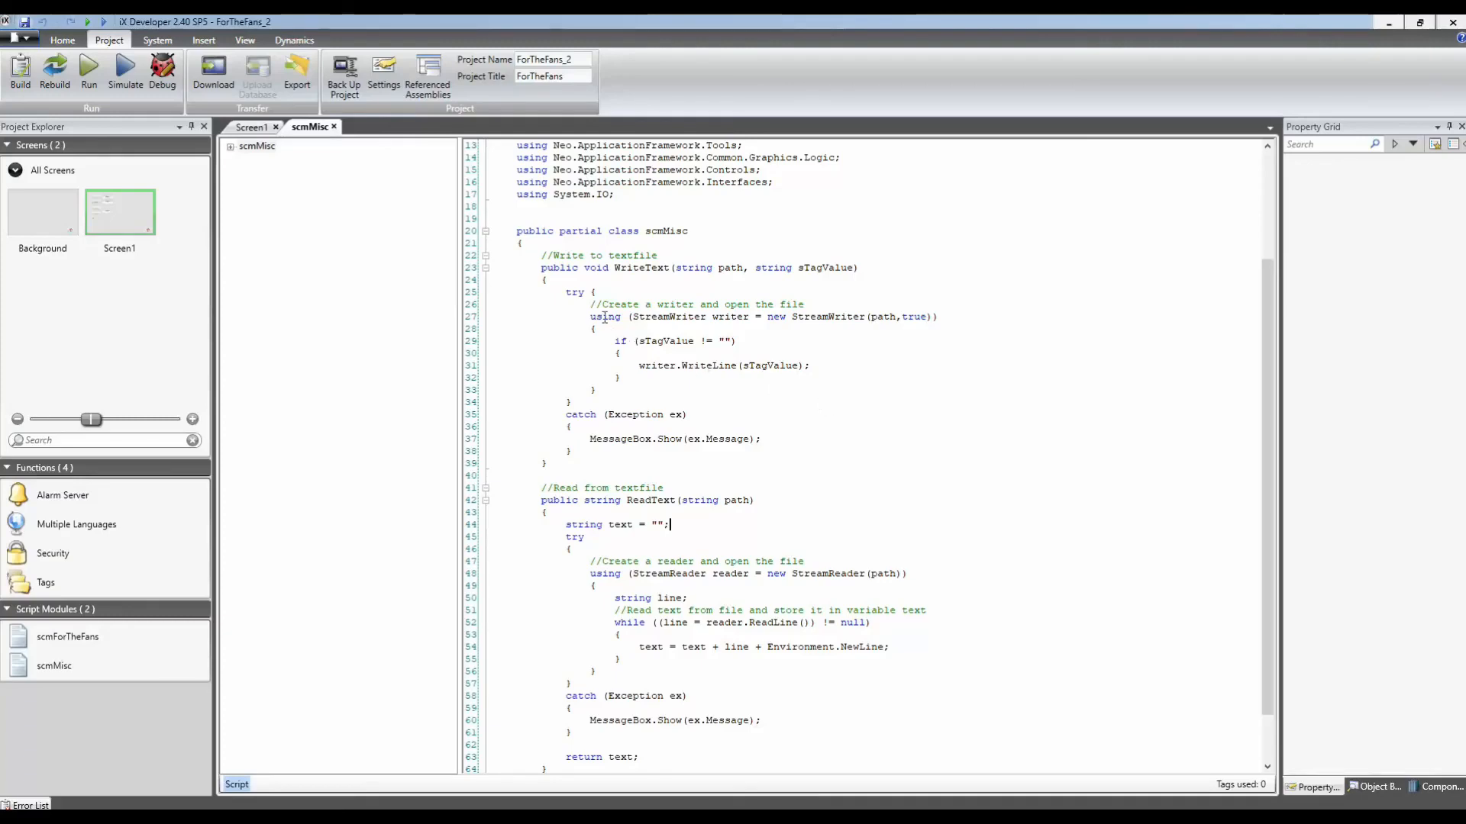
click(575, 293)
double_click(575, 292)
click(586, 416)
double_click(586, 416)
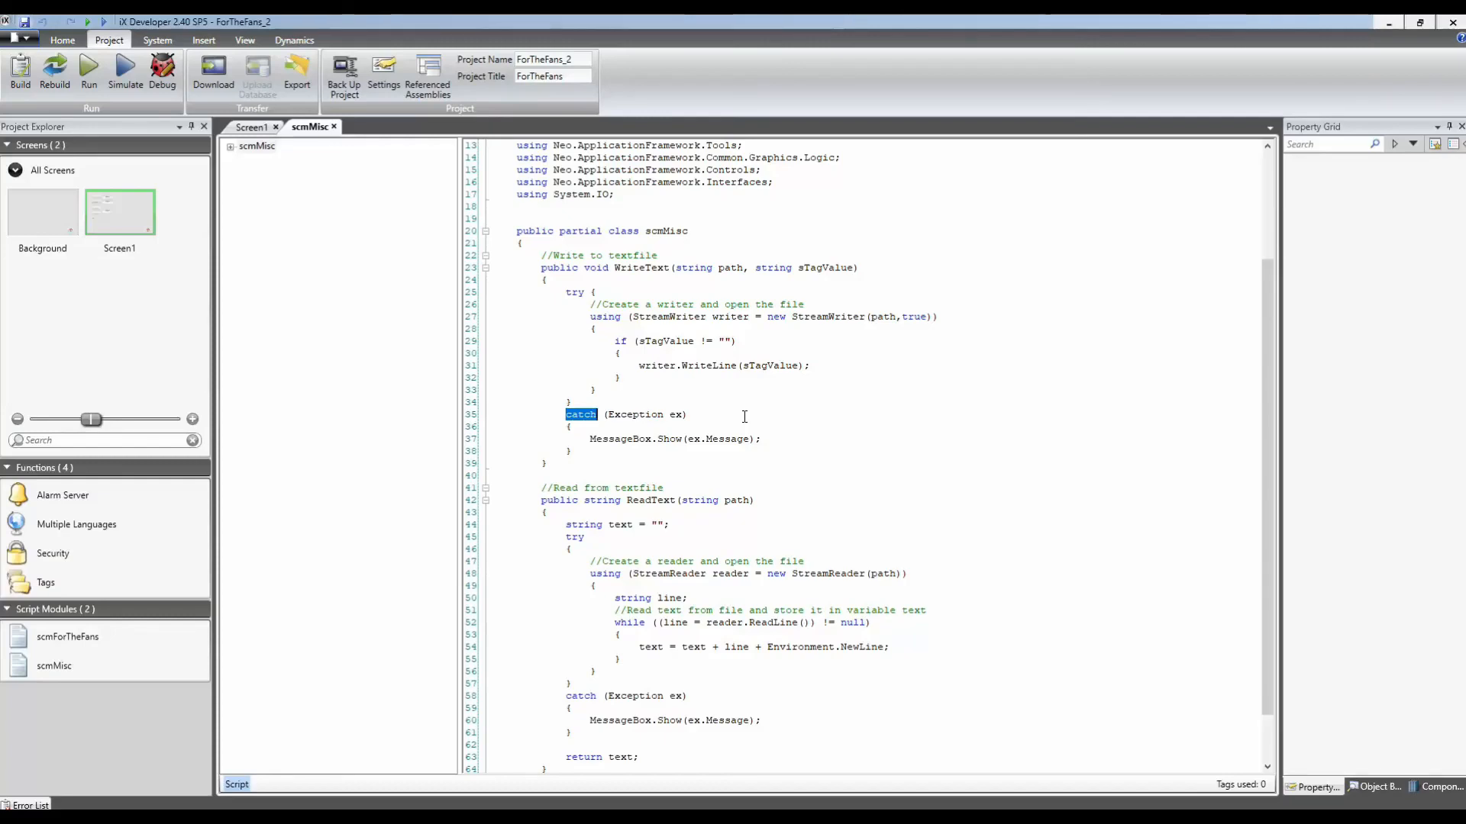
click(607, 293)
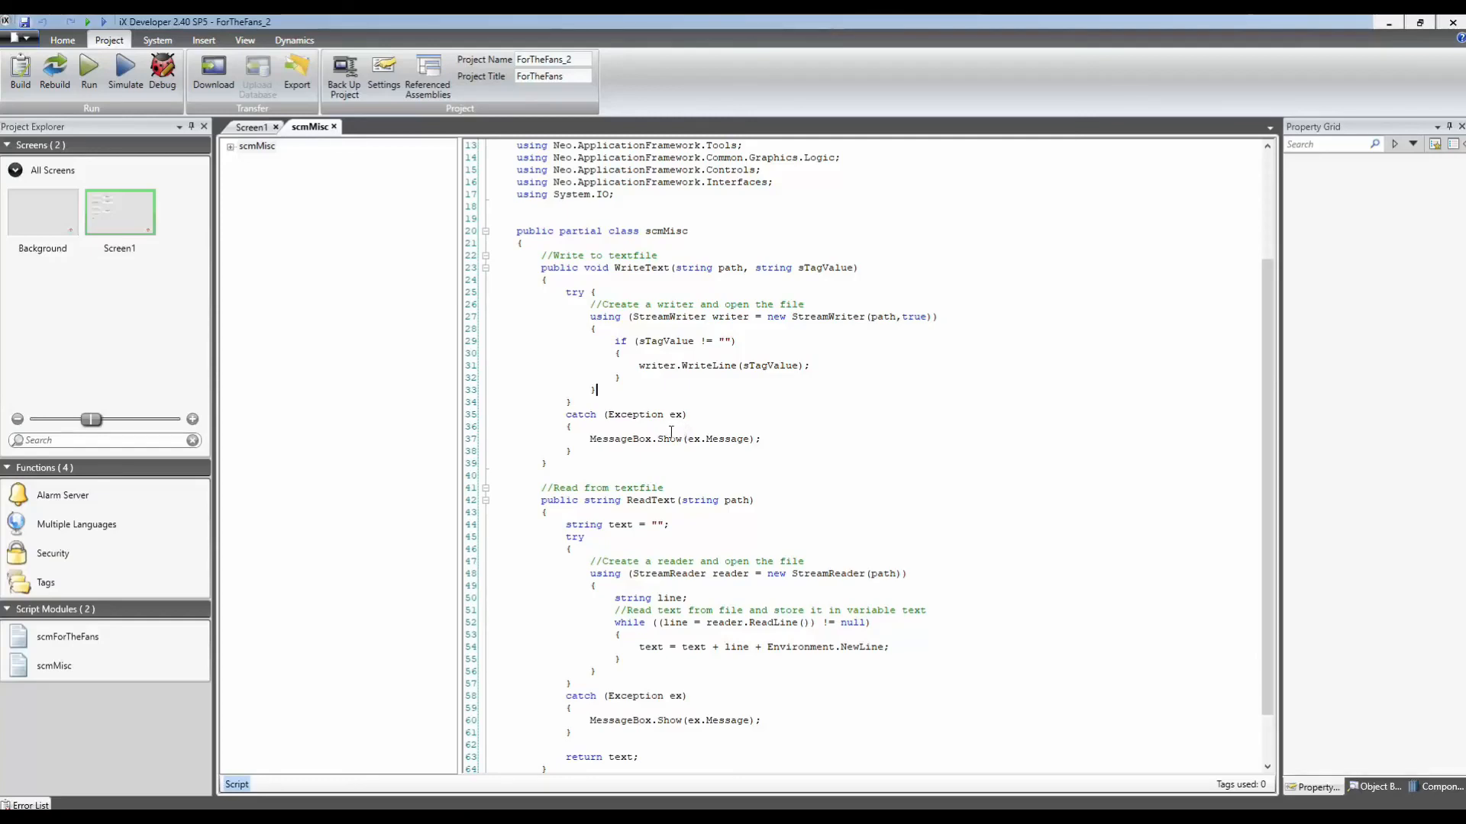
Open Screen1's script and add an empty line below the sMessage assignment in OnTimerTick for a new statement.
click(252, 129)
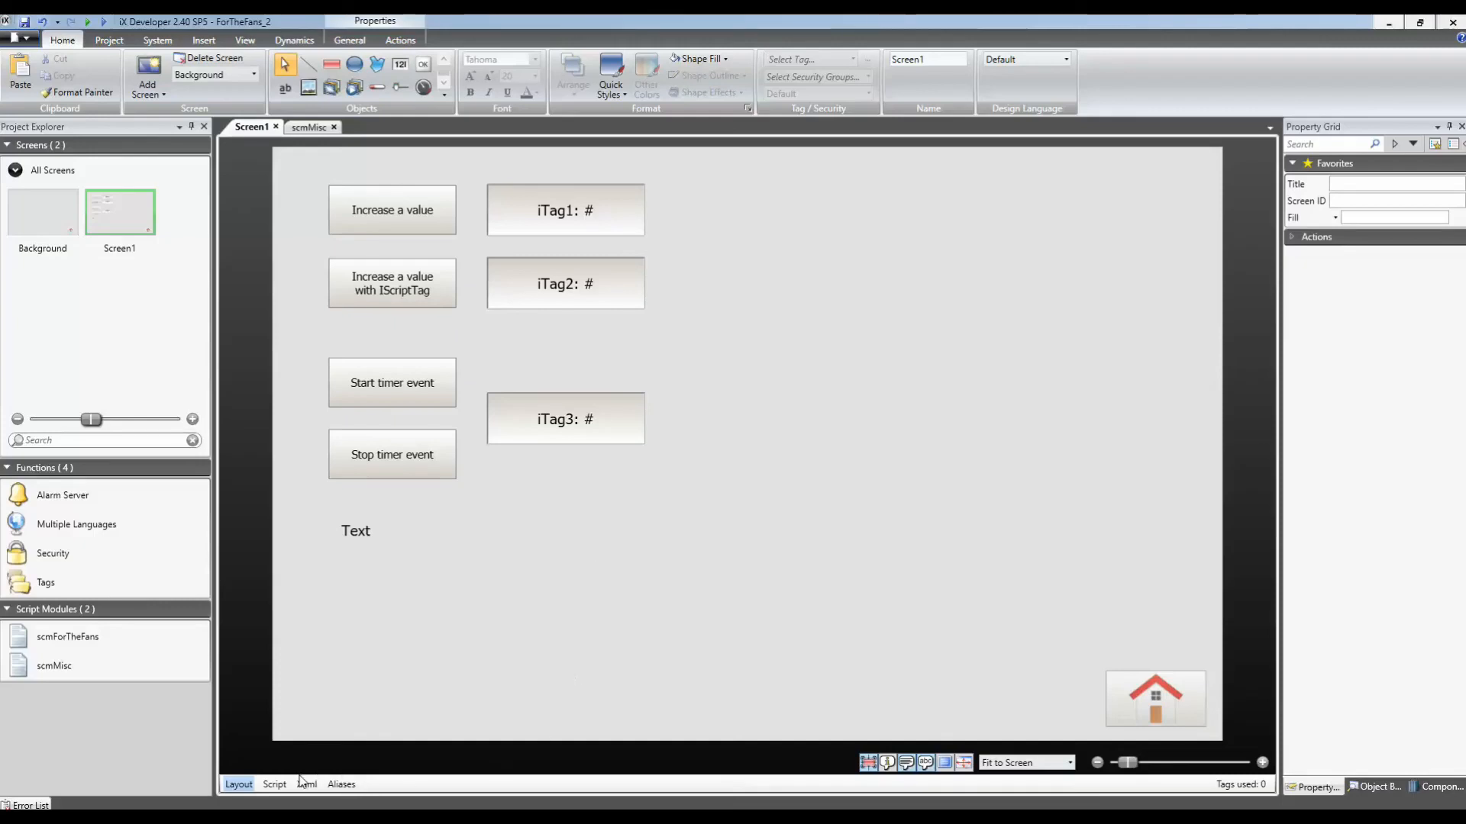
click(274, 784)
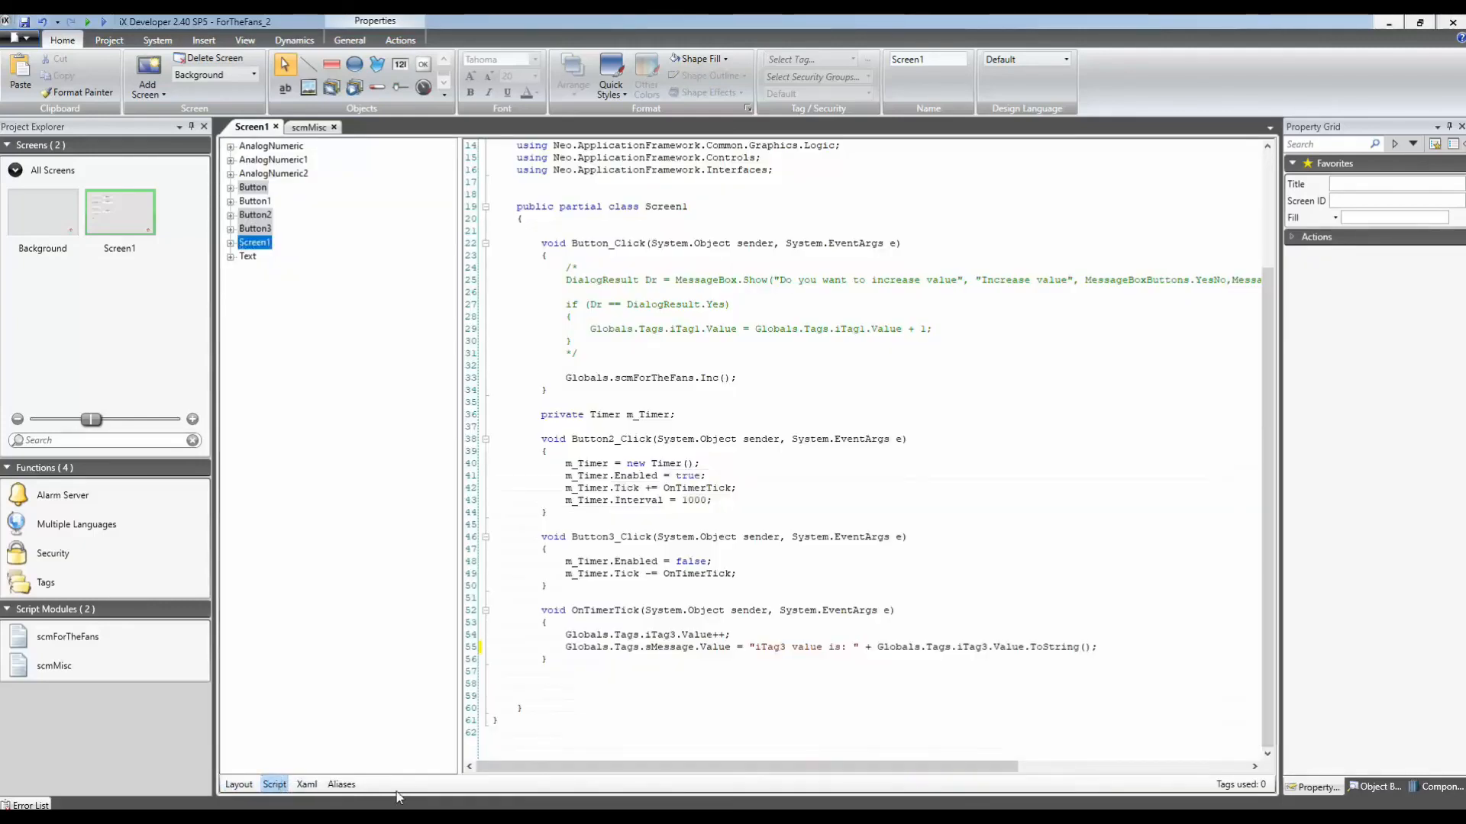
click(1121, 648)
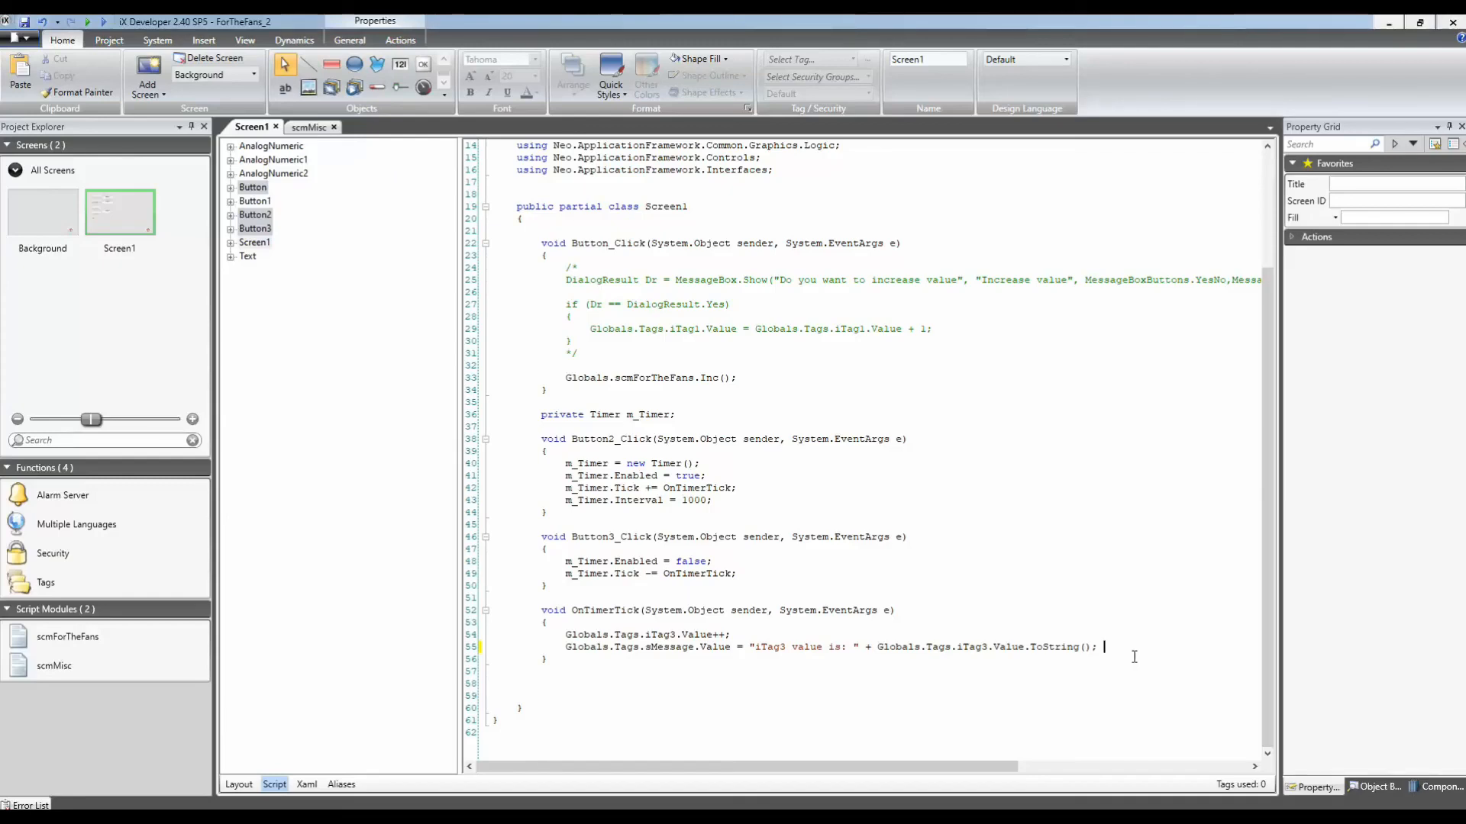
key(Return)
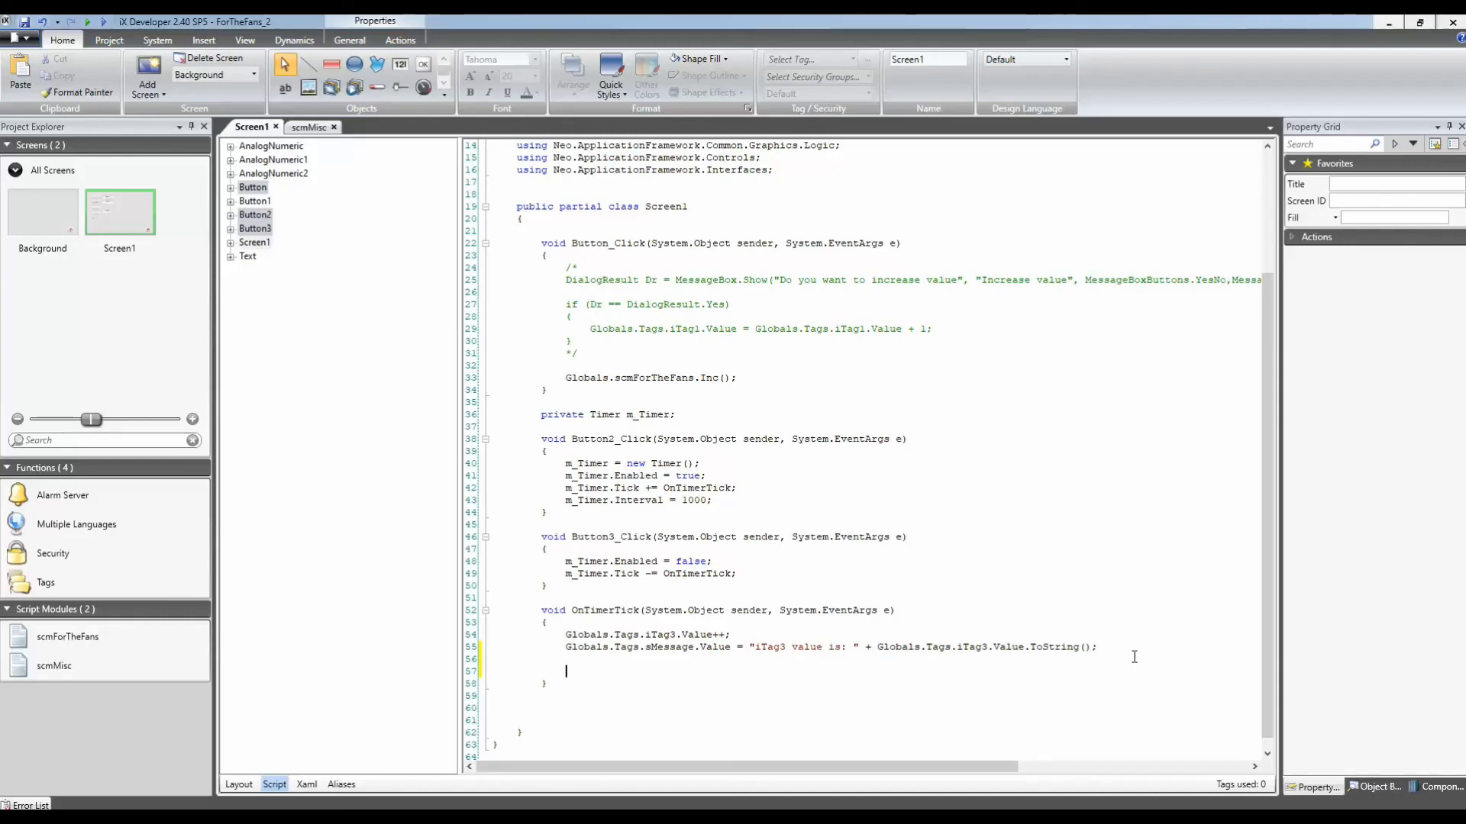
Begin the new OnTimerTick statement with a call to Globals.scmMisc.WriteText.
text(glob)
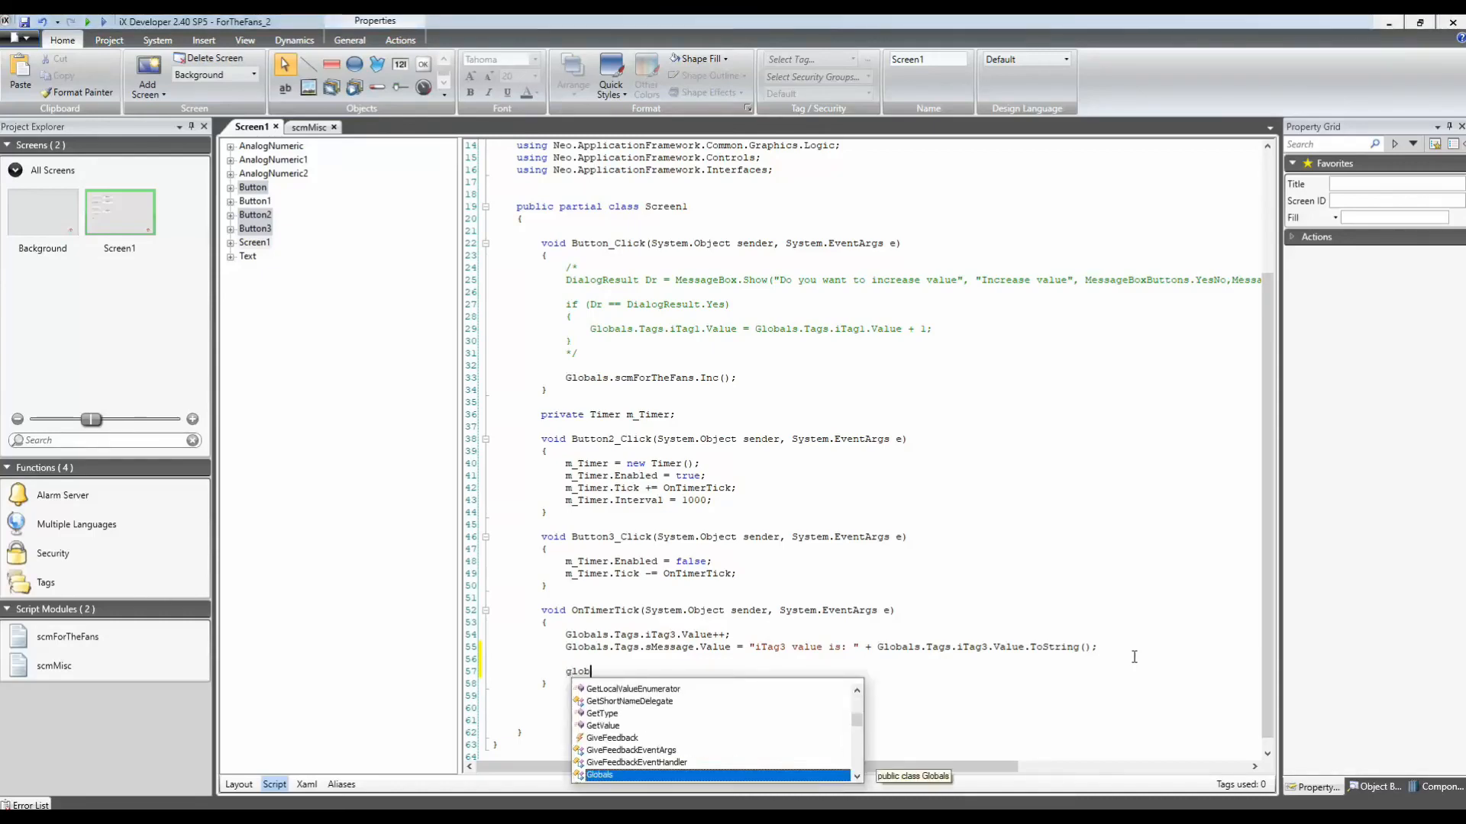
key(Return)
text(.)
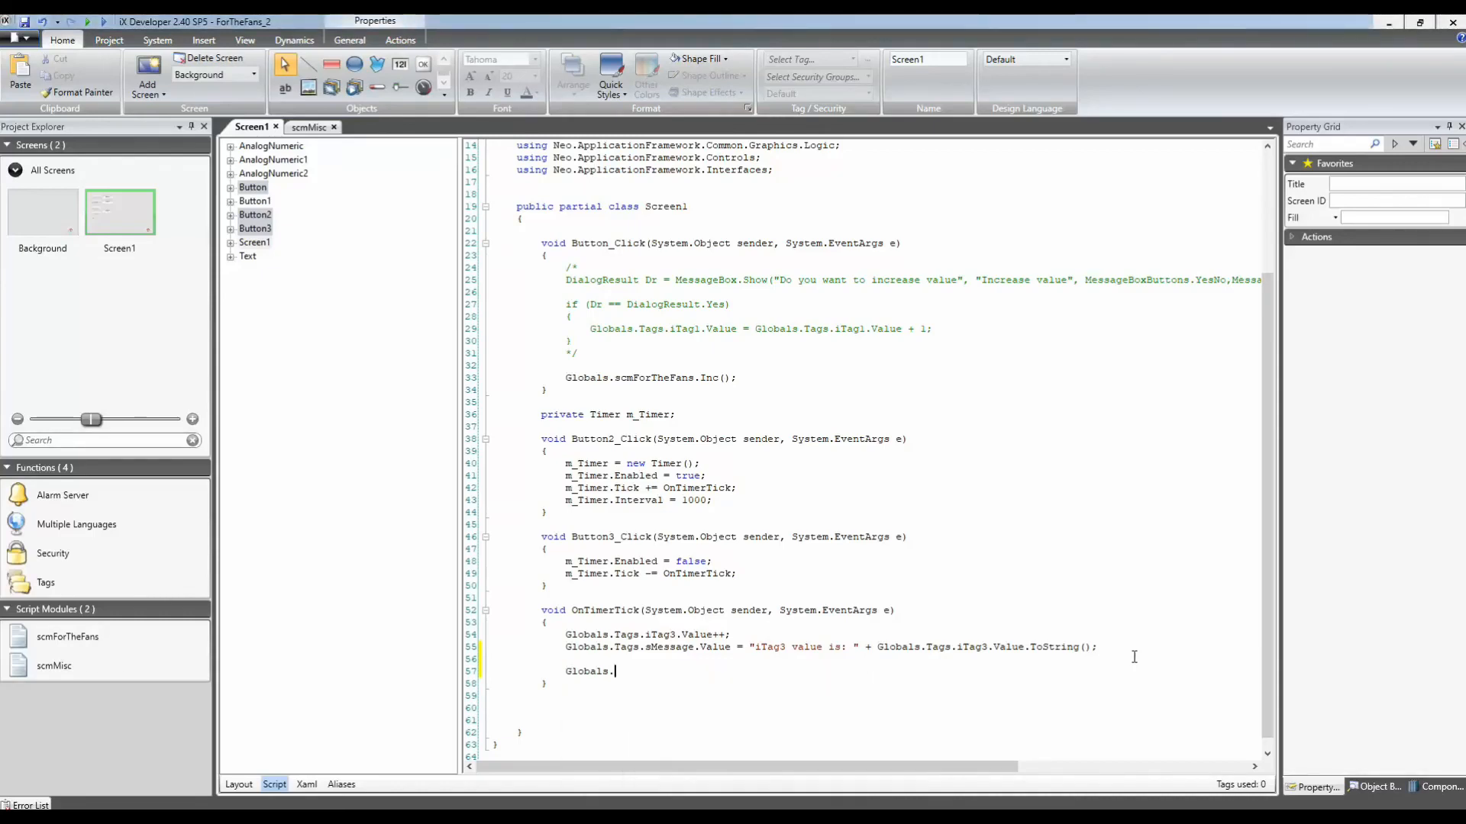
text(scm)
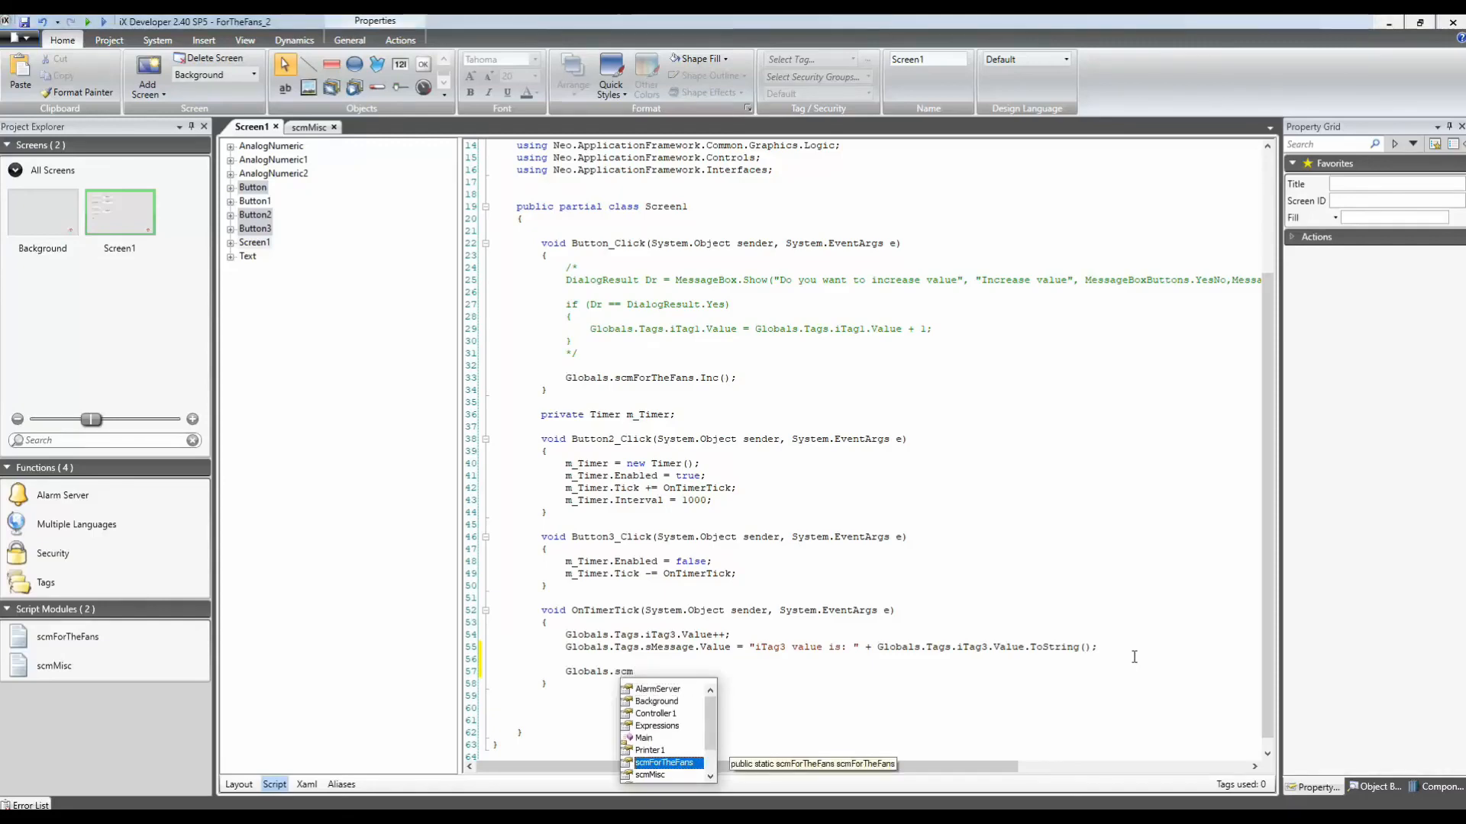
key(Down)
key(Return)
text(.)
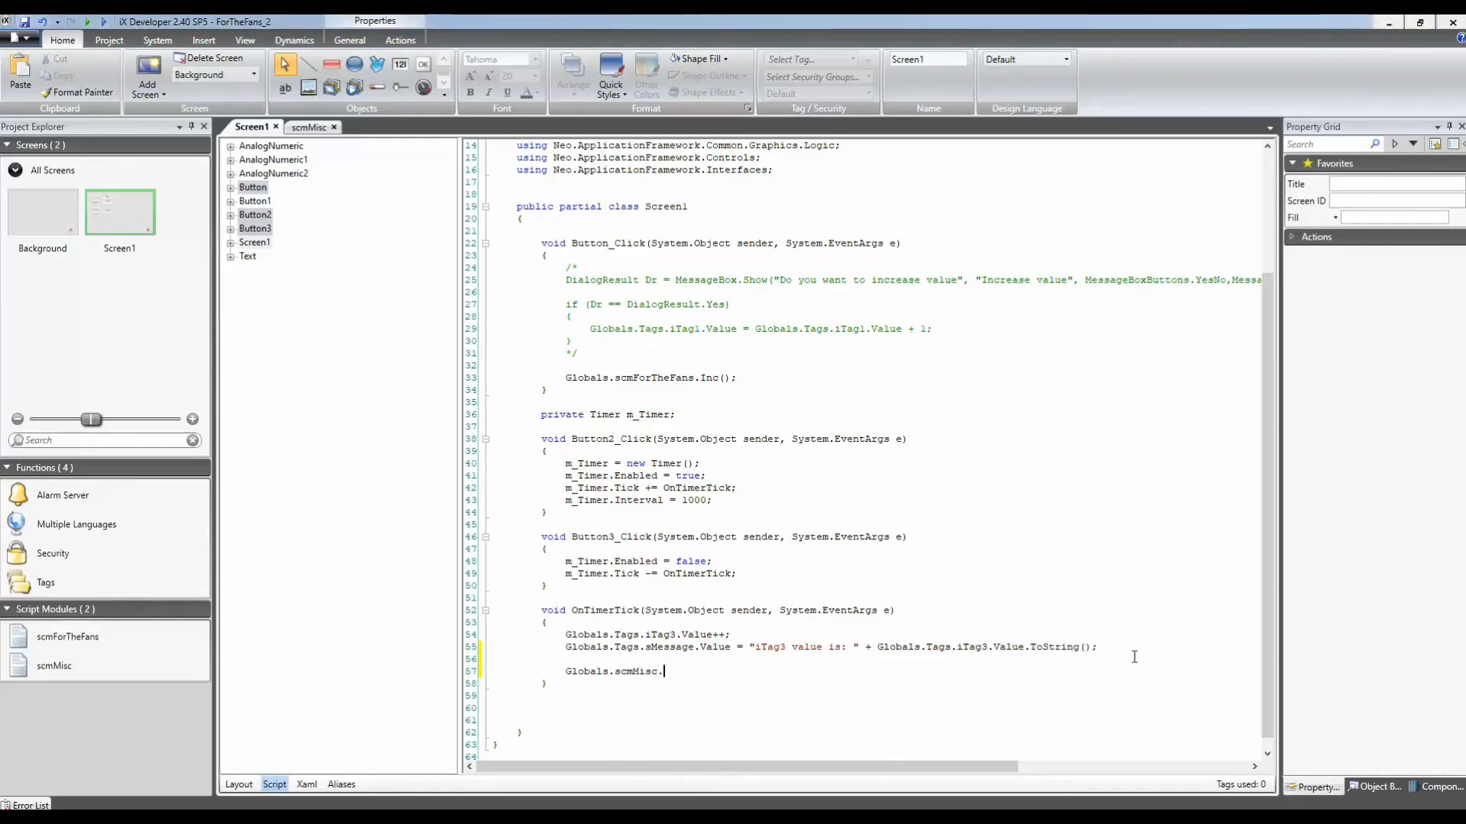
text(wr)
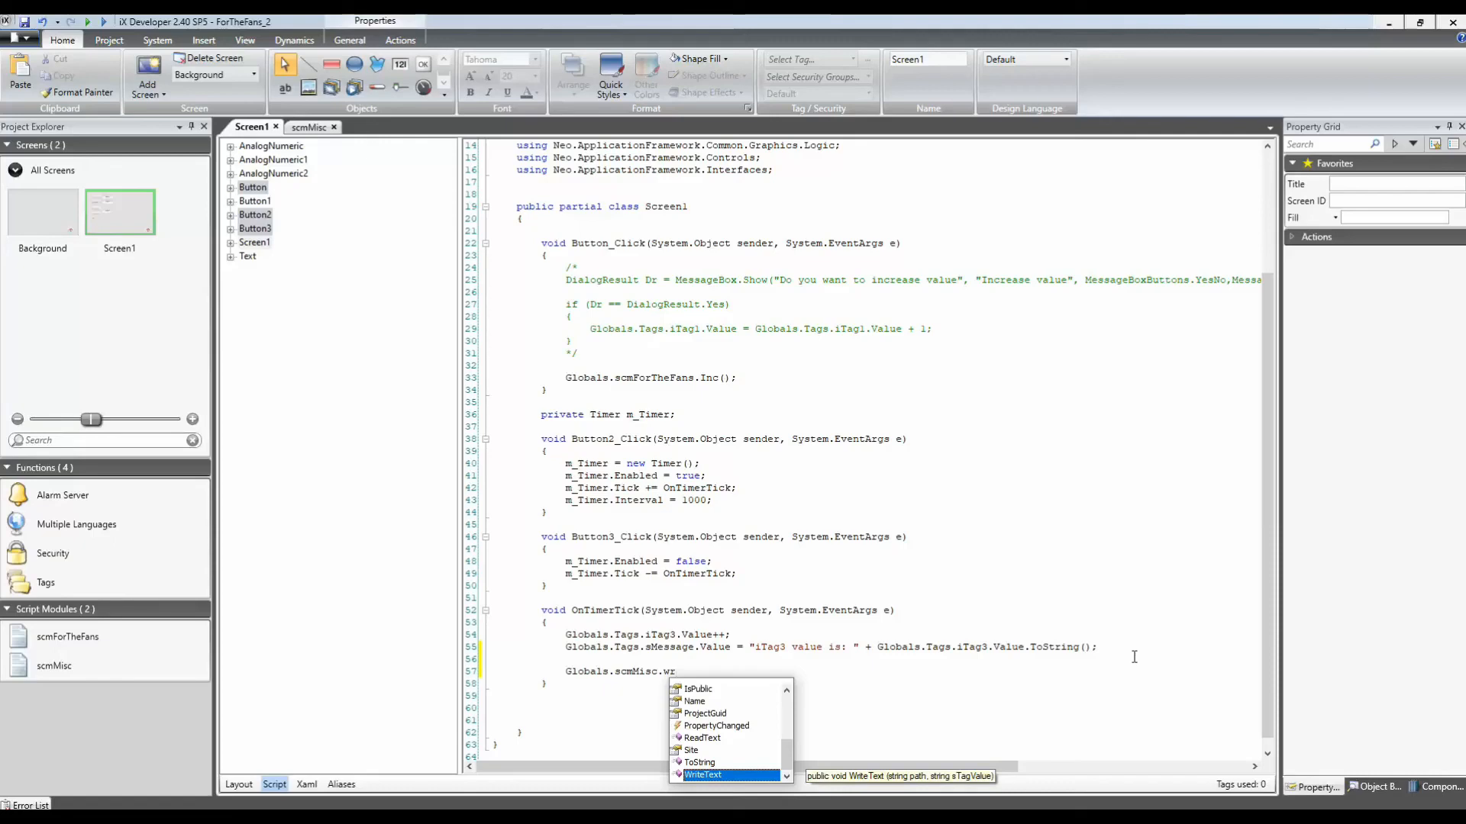
key(Return)
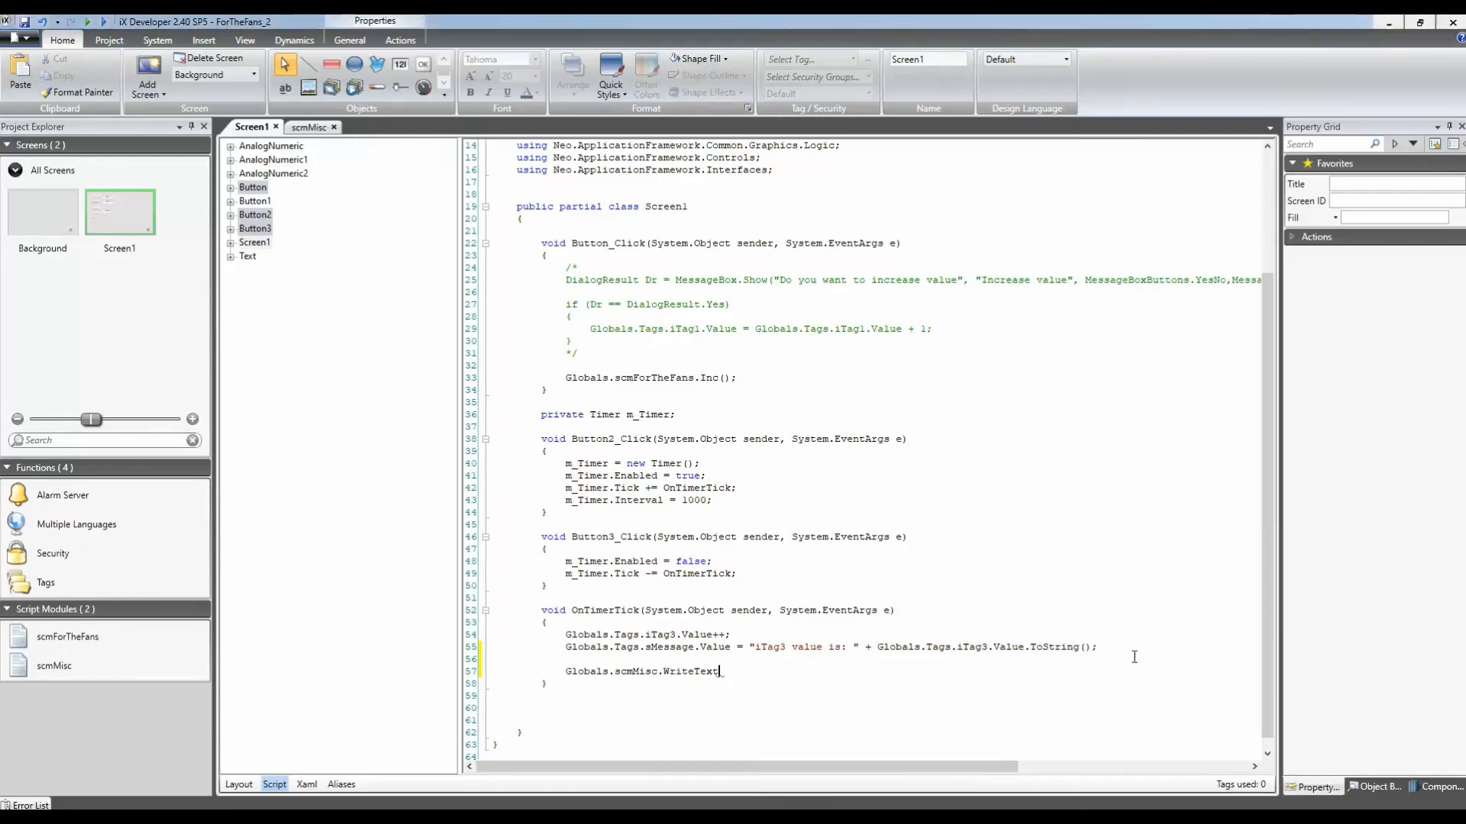
Complete the WriteText call with (@"C:\Beijer Electronics\textfile.txt", Globals.Tags.sMessage.Value); and save the project.
text((@"C:\Beijer Electronics\textfile.txt", Globals.Tags.sMessage.Value);)
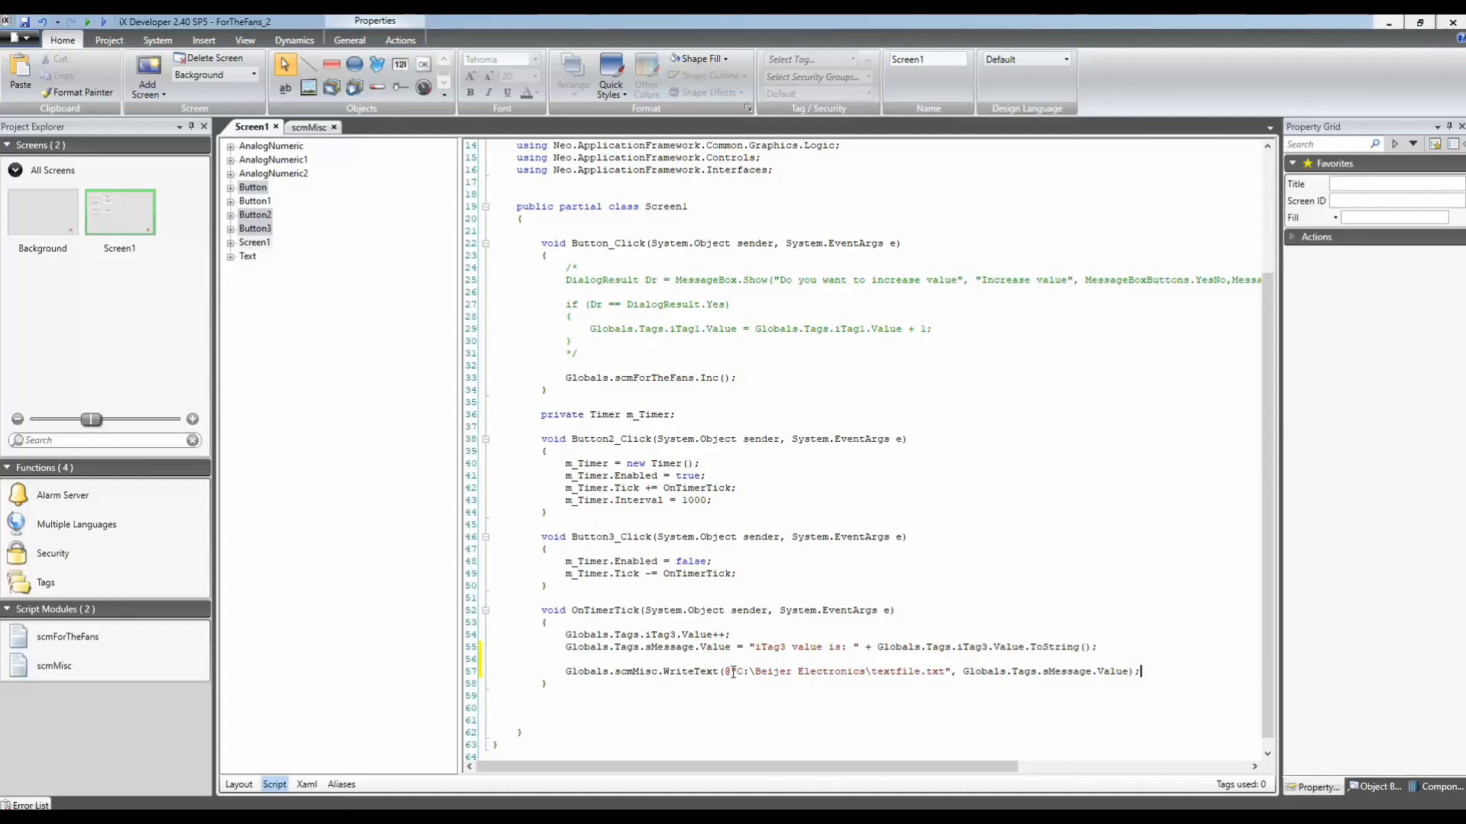
drag(727, 672, 950, 669)
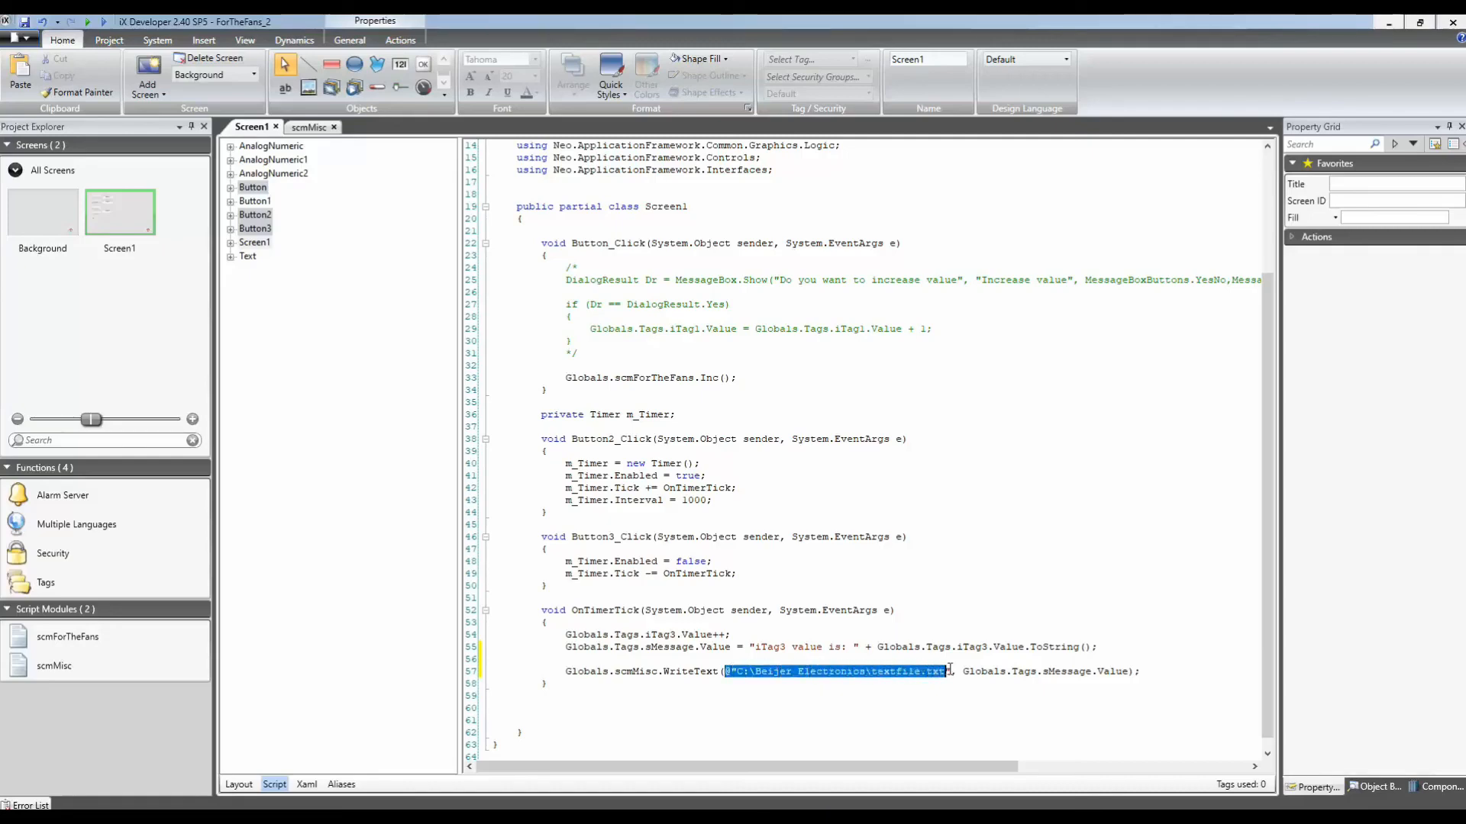
double_click(1067, 672)
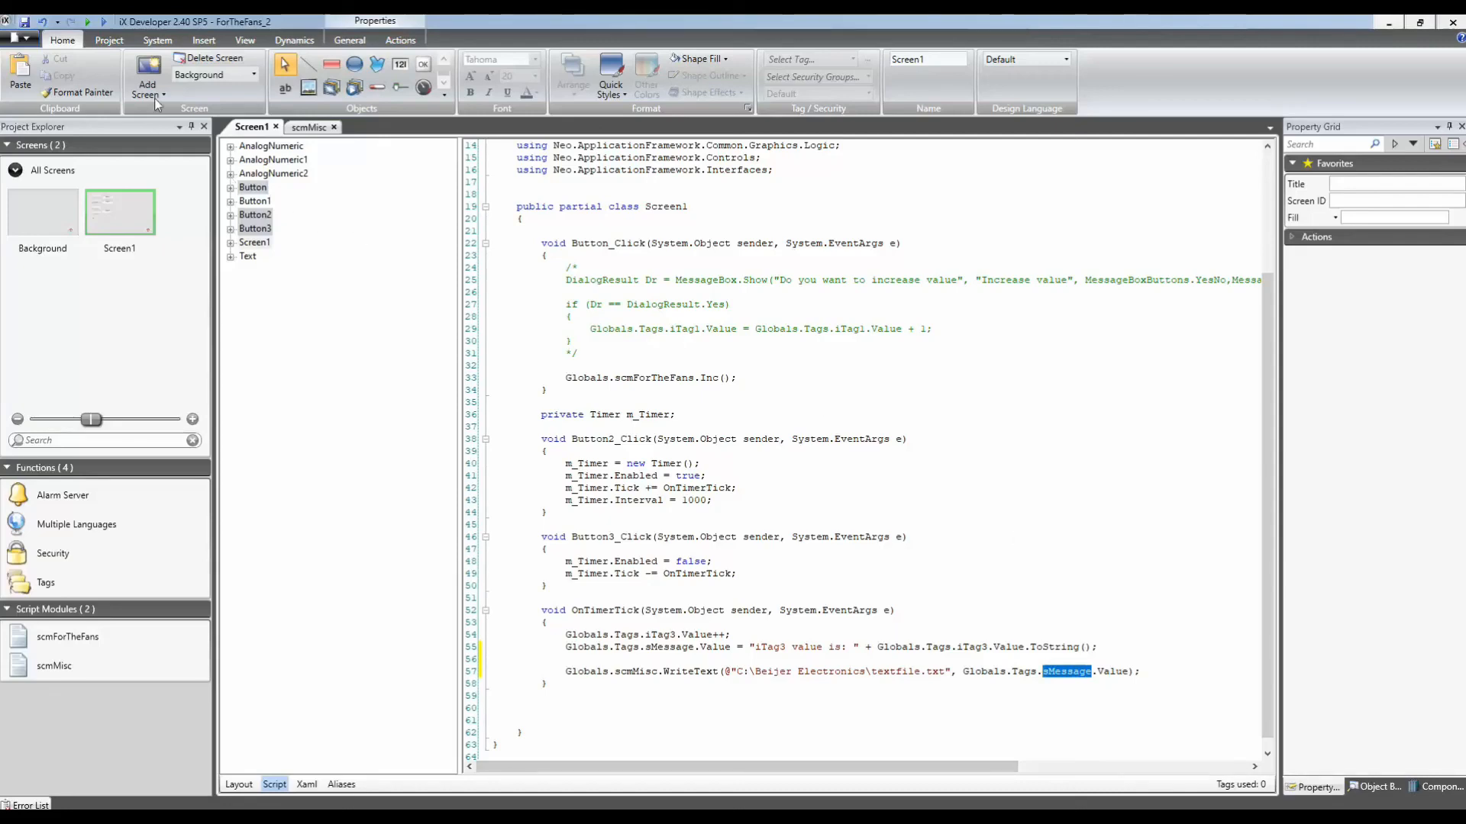
click(25, 23)
click(108, 40)
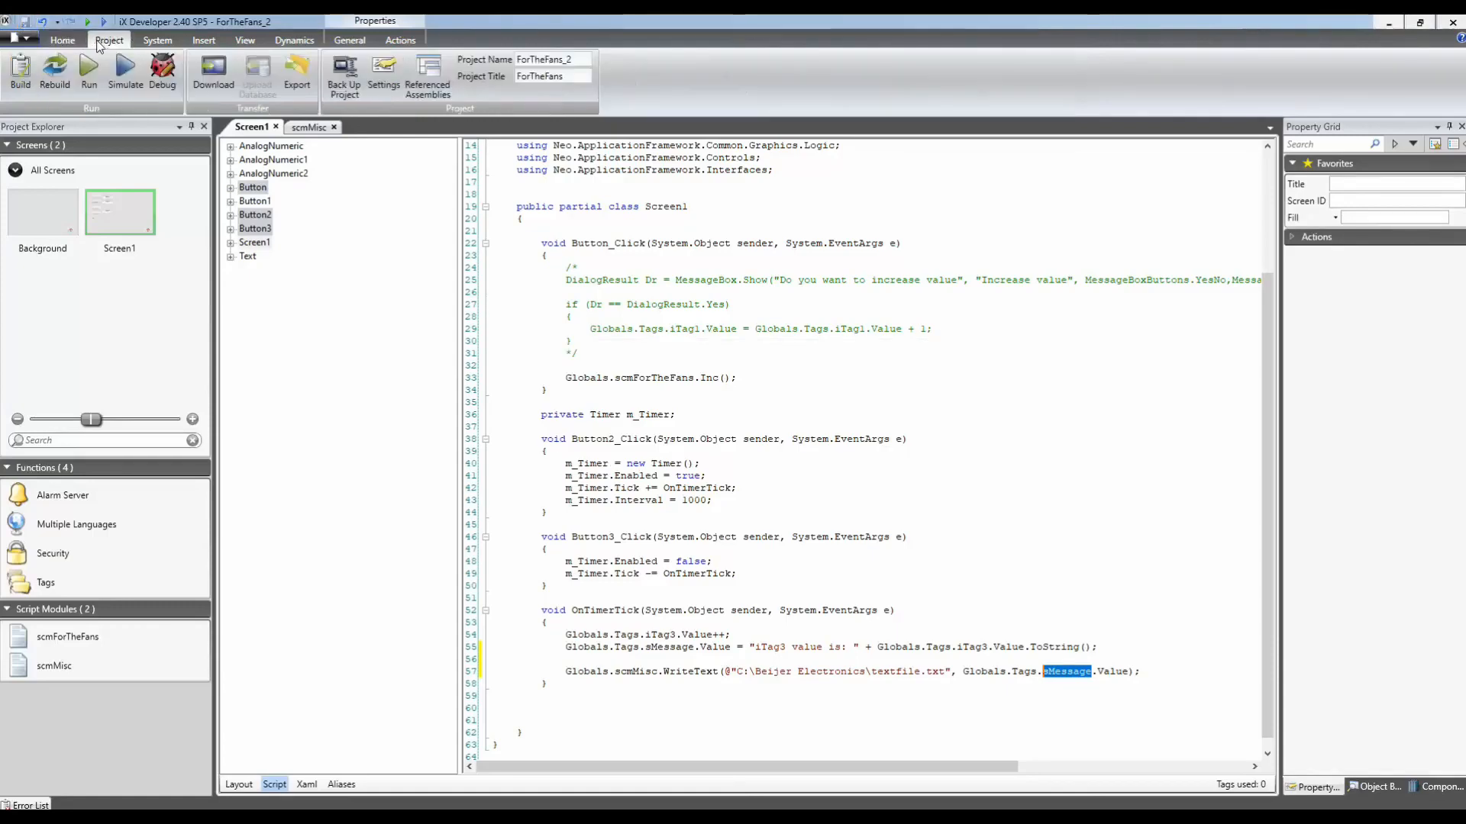
Build the project and simulate it, starting the timer event in the running screen.
click(19, 73)
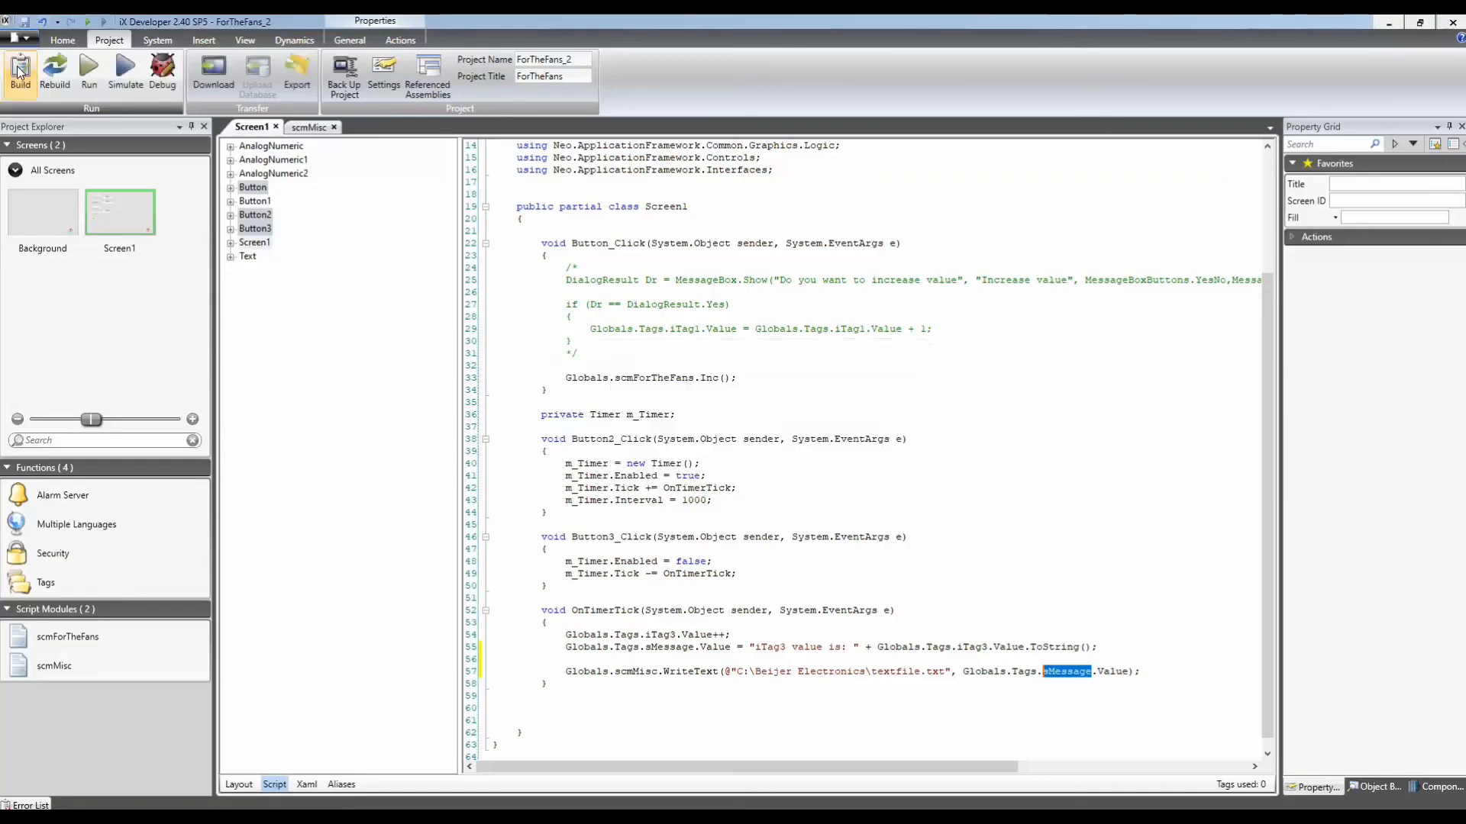
click(126, 69)
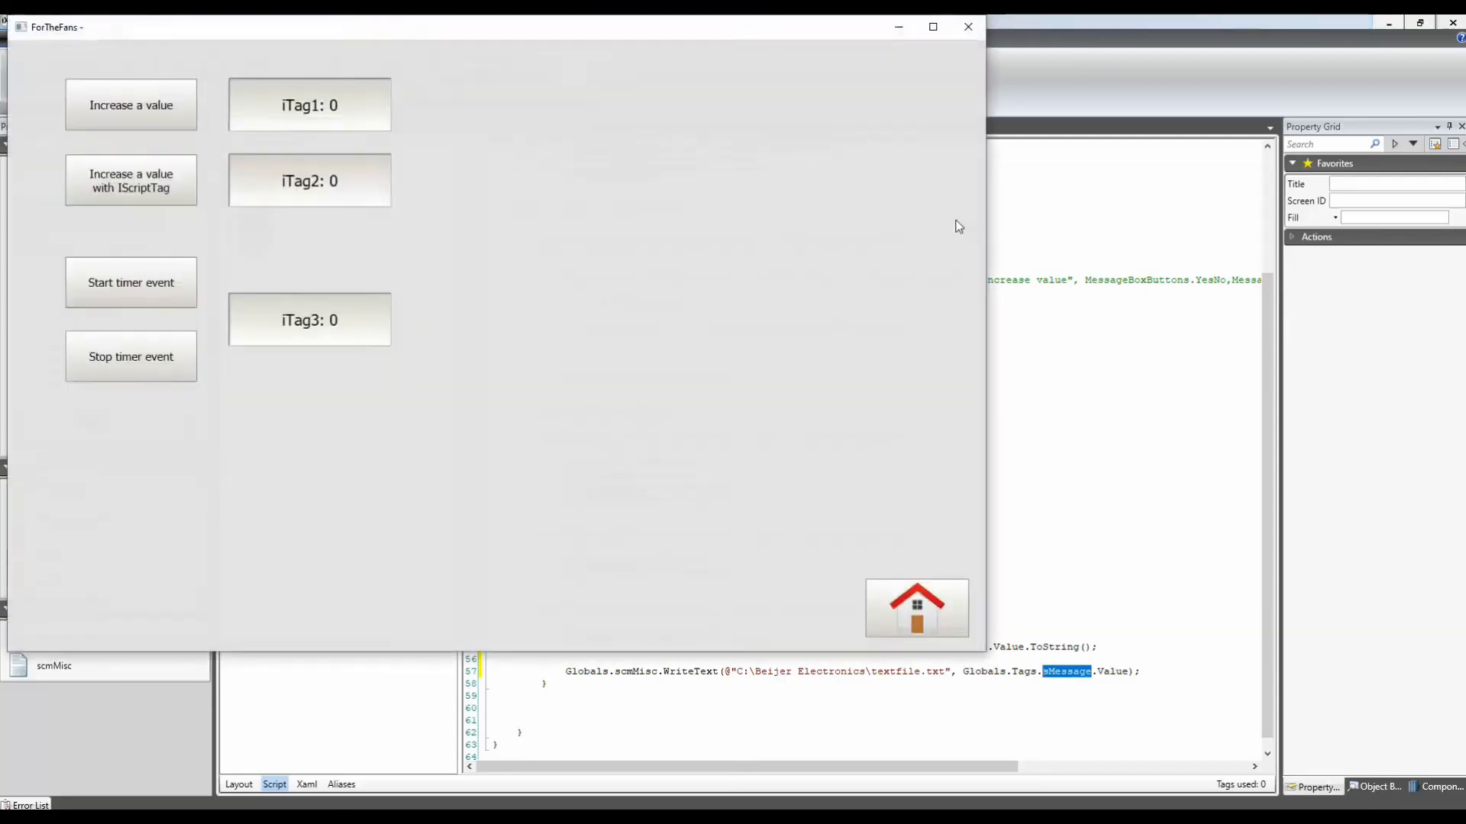
drag(632, 35, 766, 62)
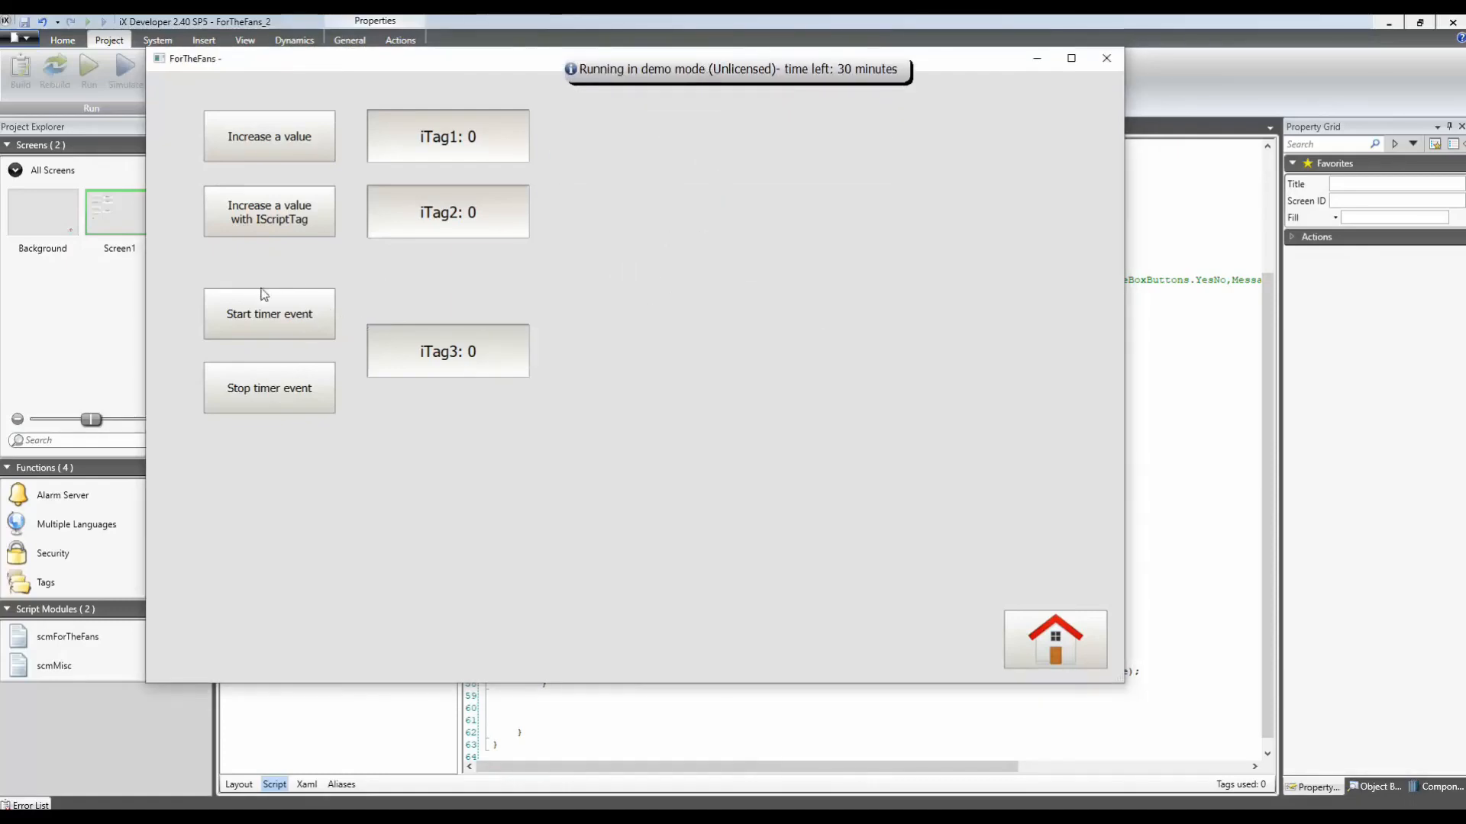
click(277, 326)
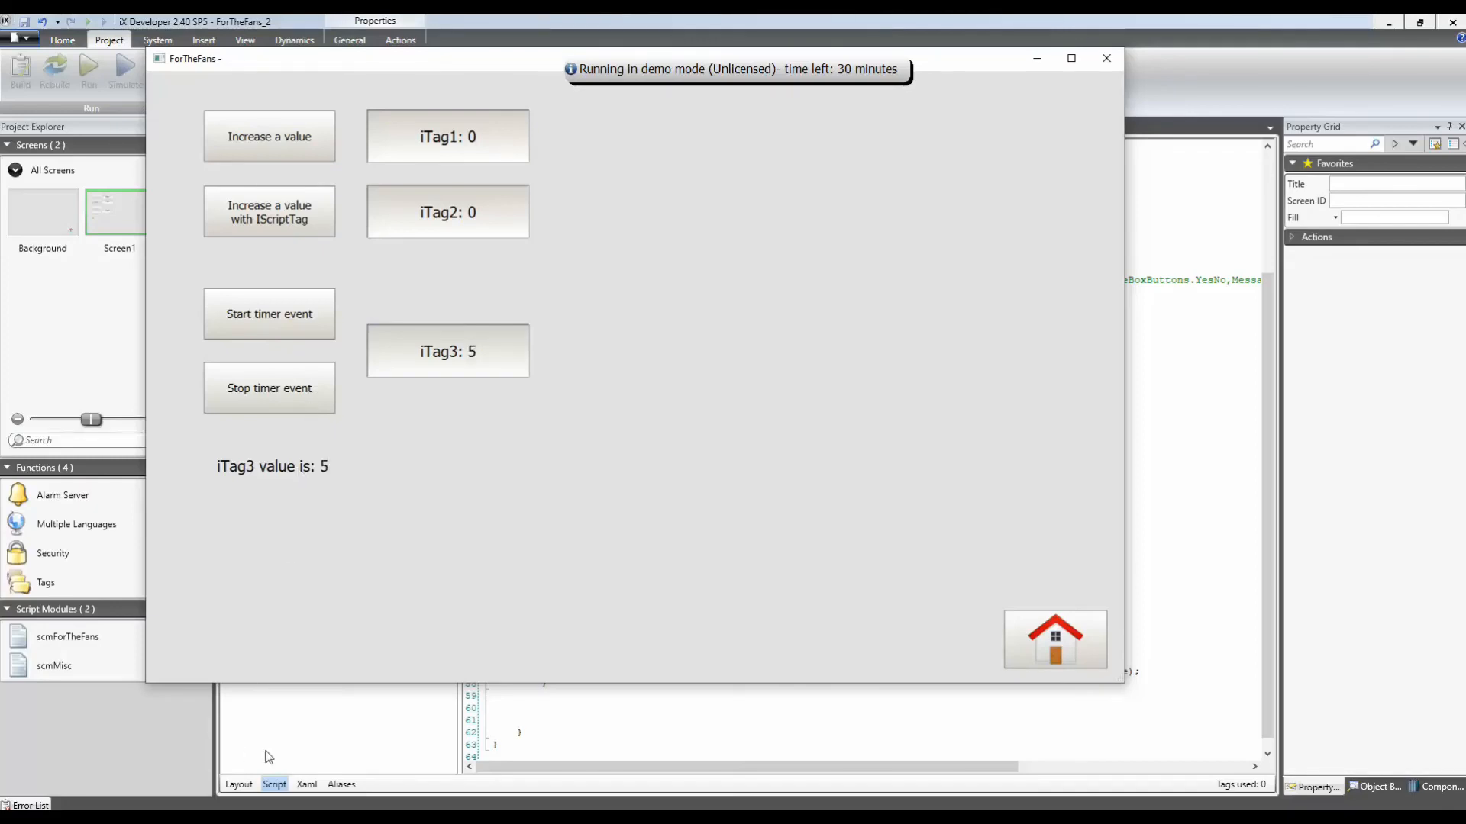
Check the contents of textfile.txt in the Beijer Electronics folder, then close the file, the folder and the simulation.
mouse_move(169, 818)
click(184, 774)
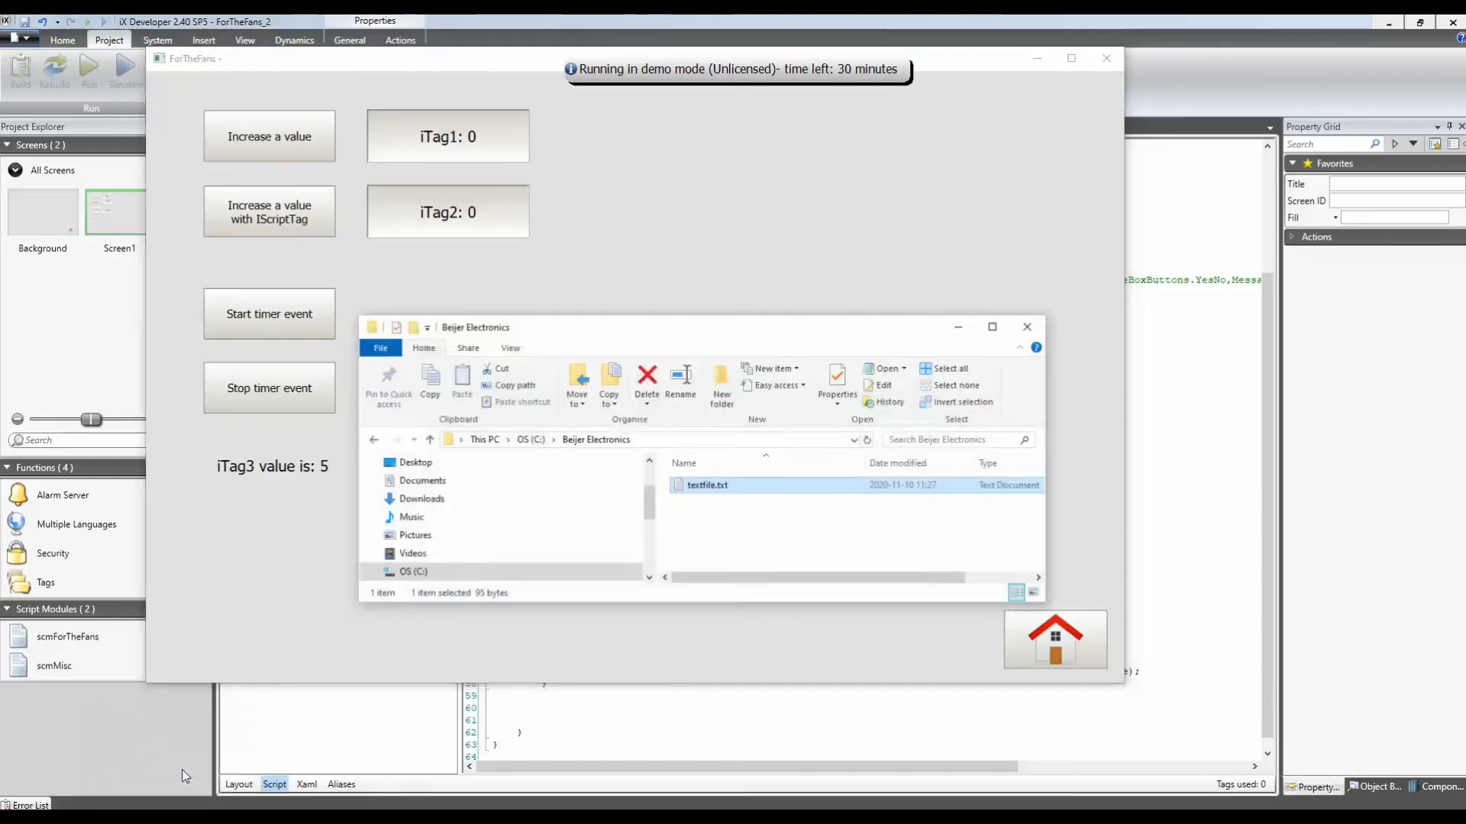
double_click(709, 482)
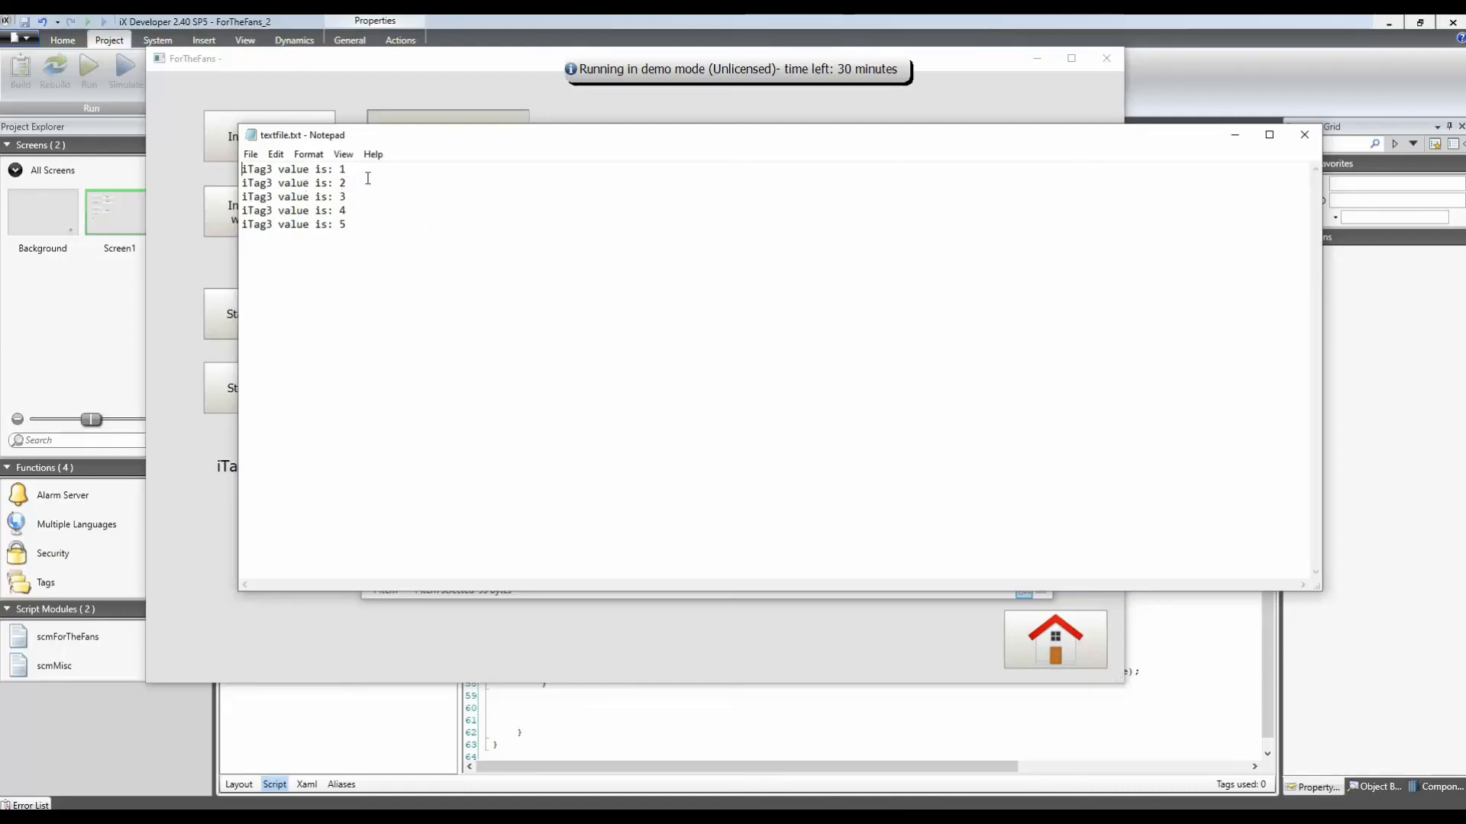
click(1304, 137)
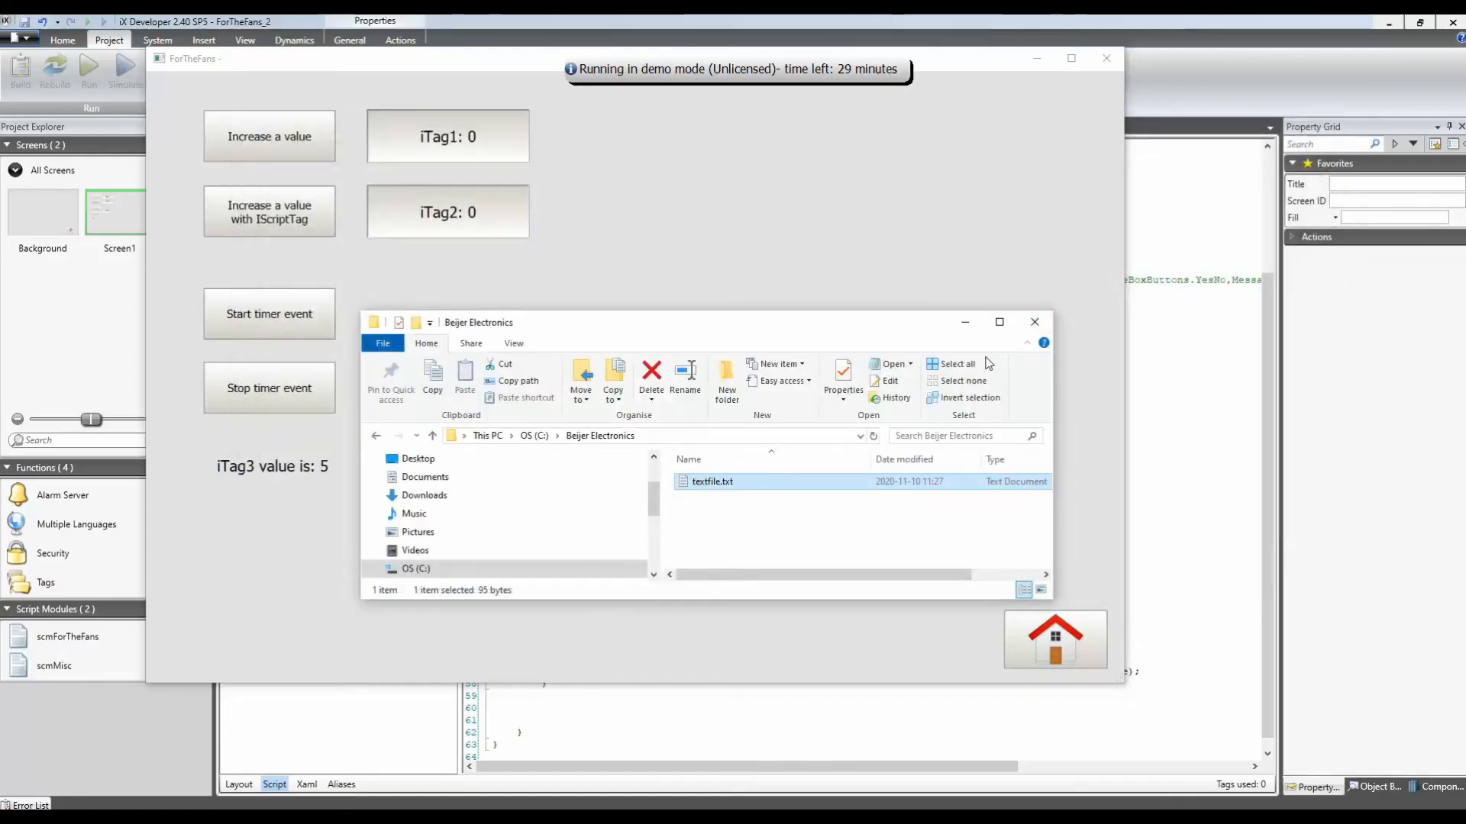
click(1035, 321)
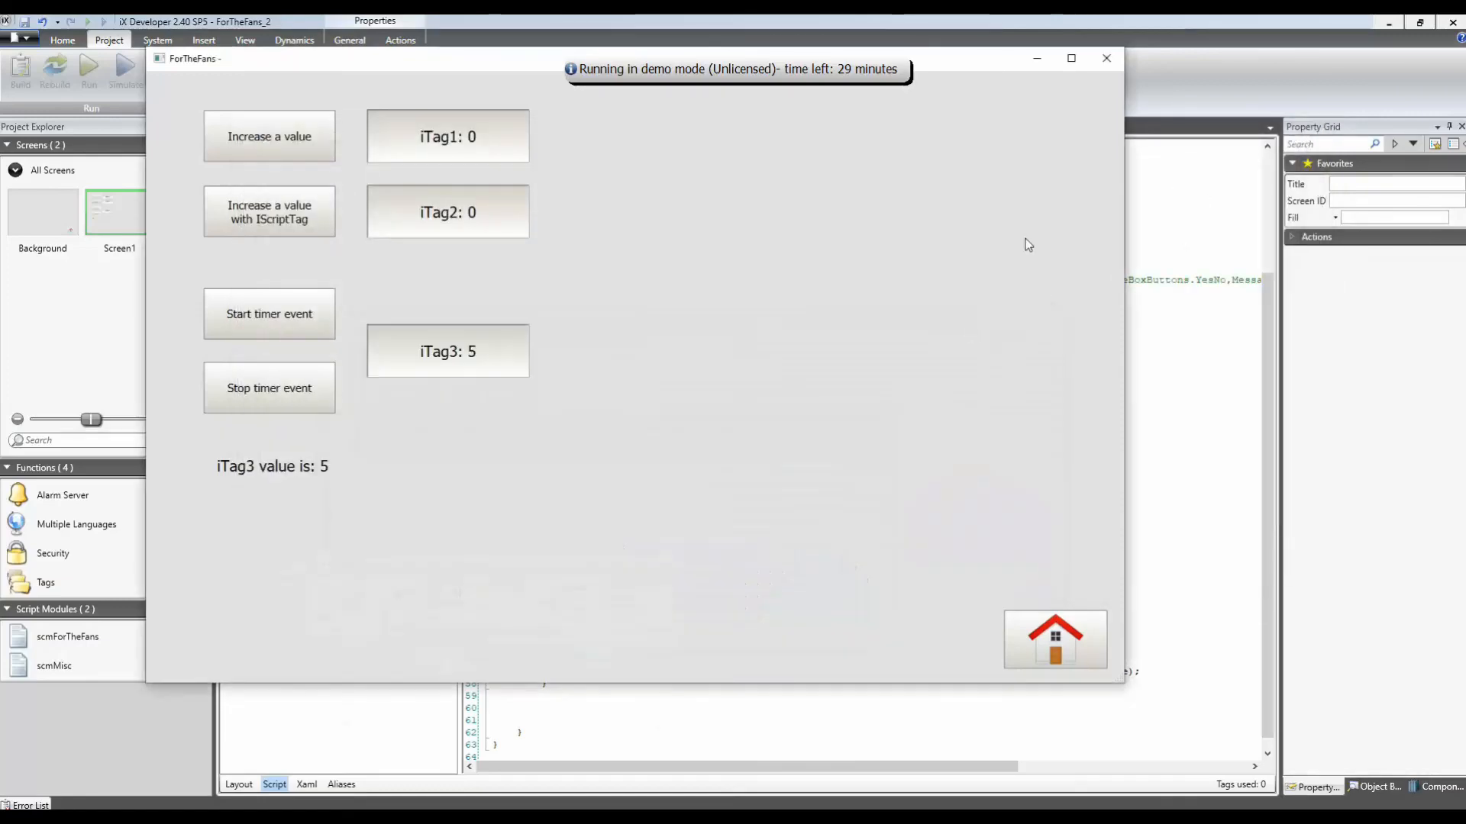
click(1107, 61)
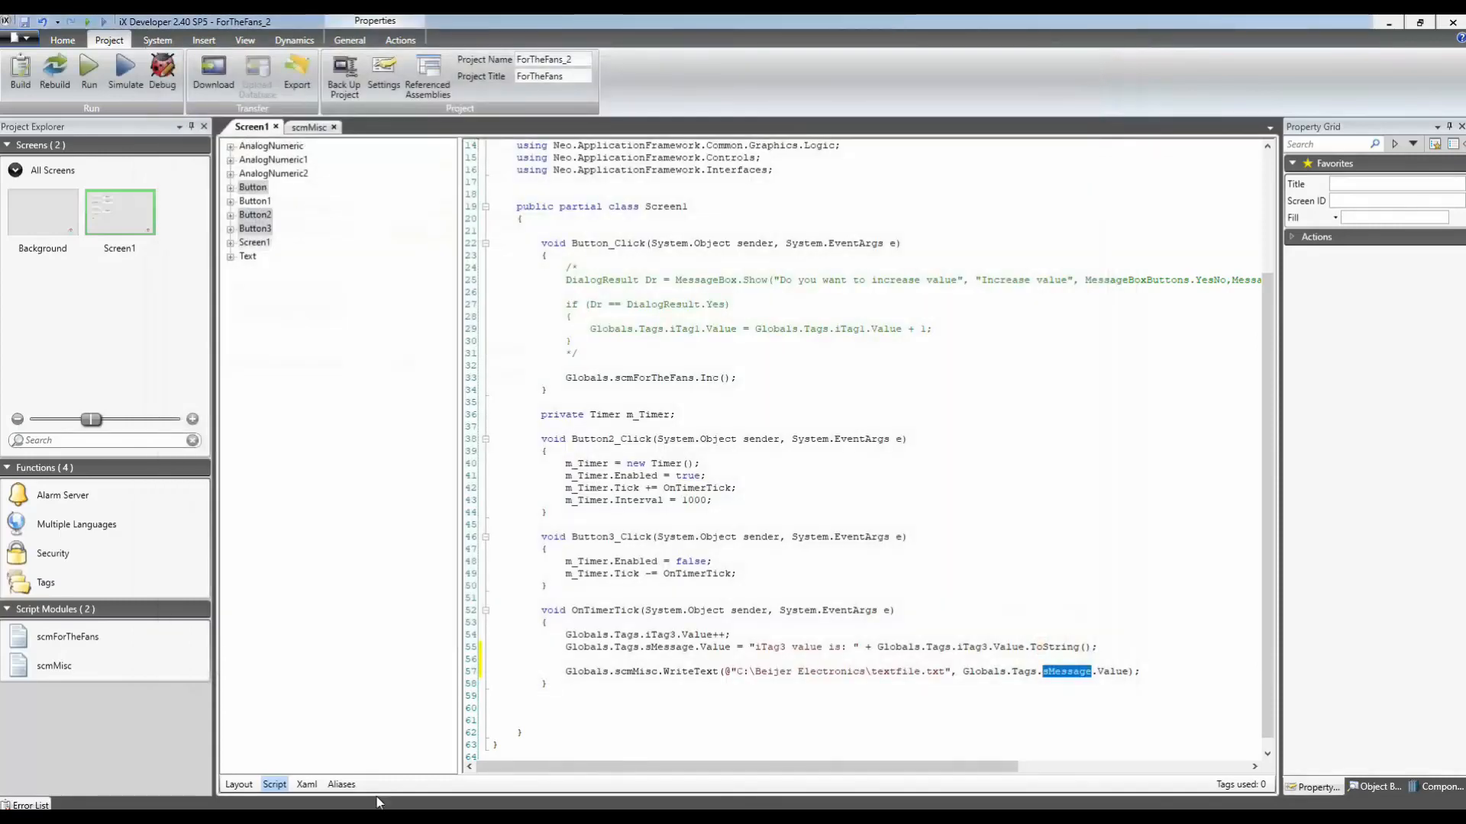
Insert a TextBox control about 294 × 544 on Screen1's layout, to the right of the iTag displays.
click(238, 784)
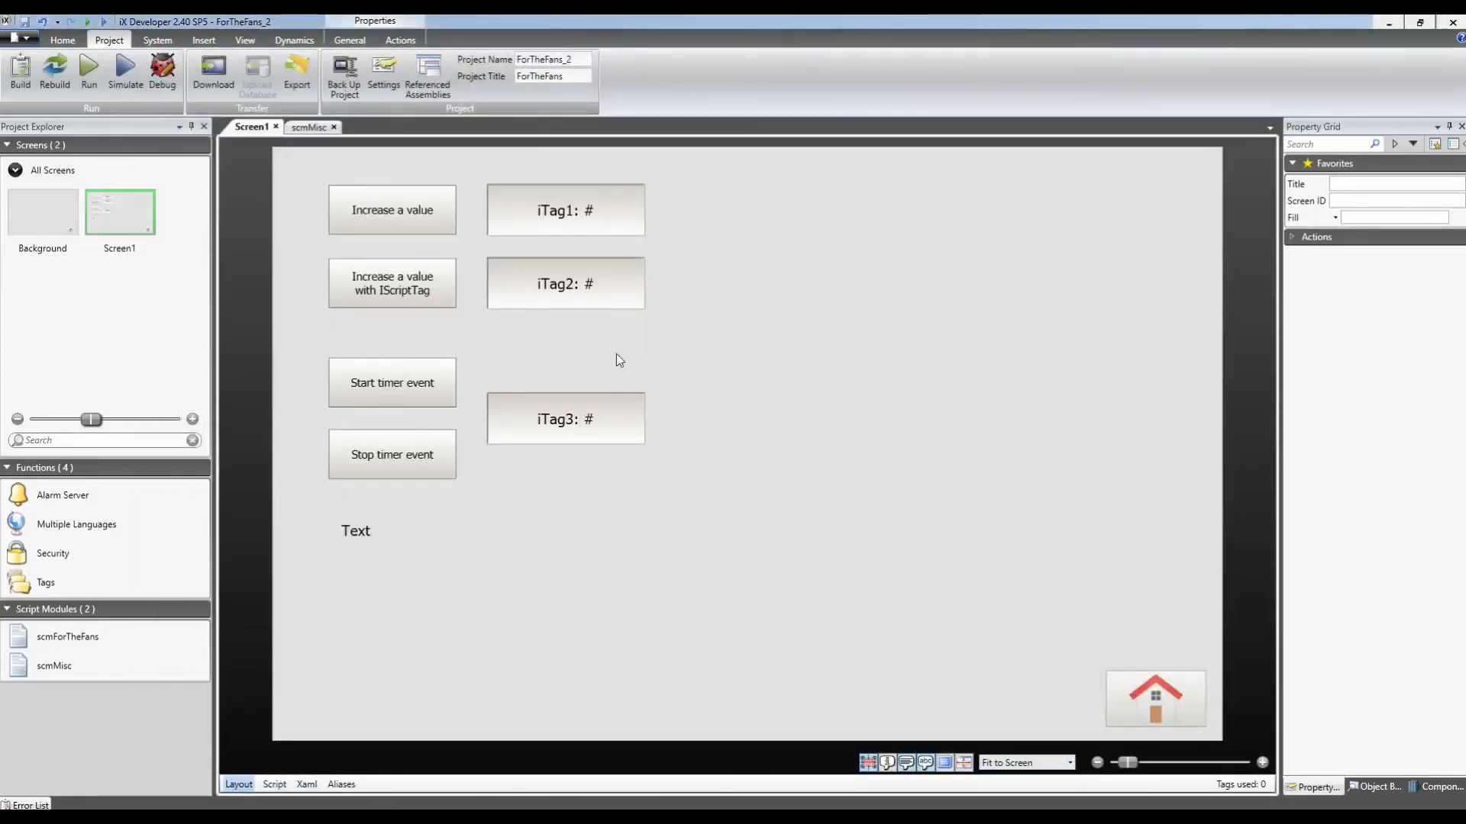
click(74, 43)
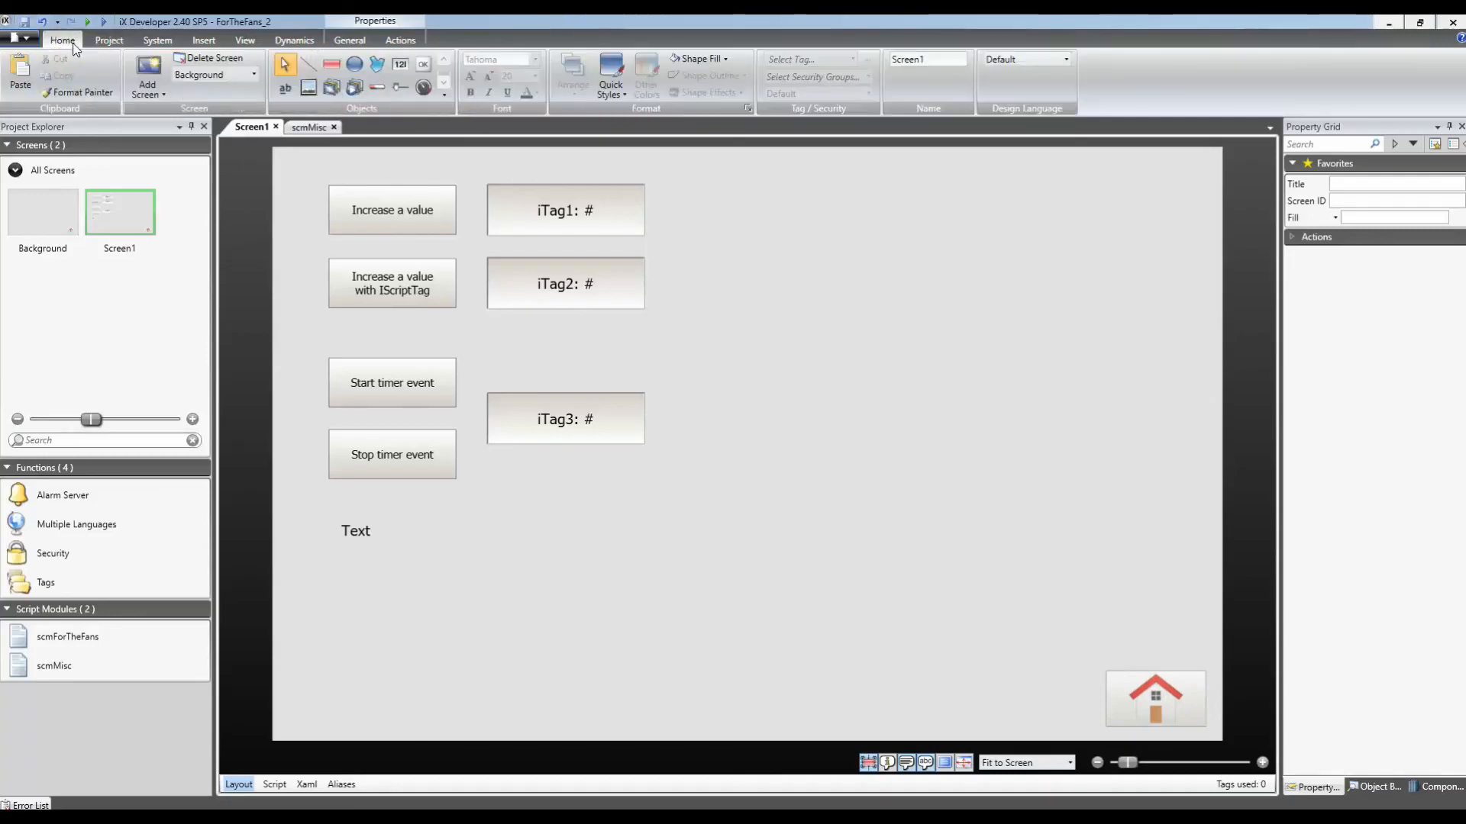
click(444, 95)
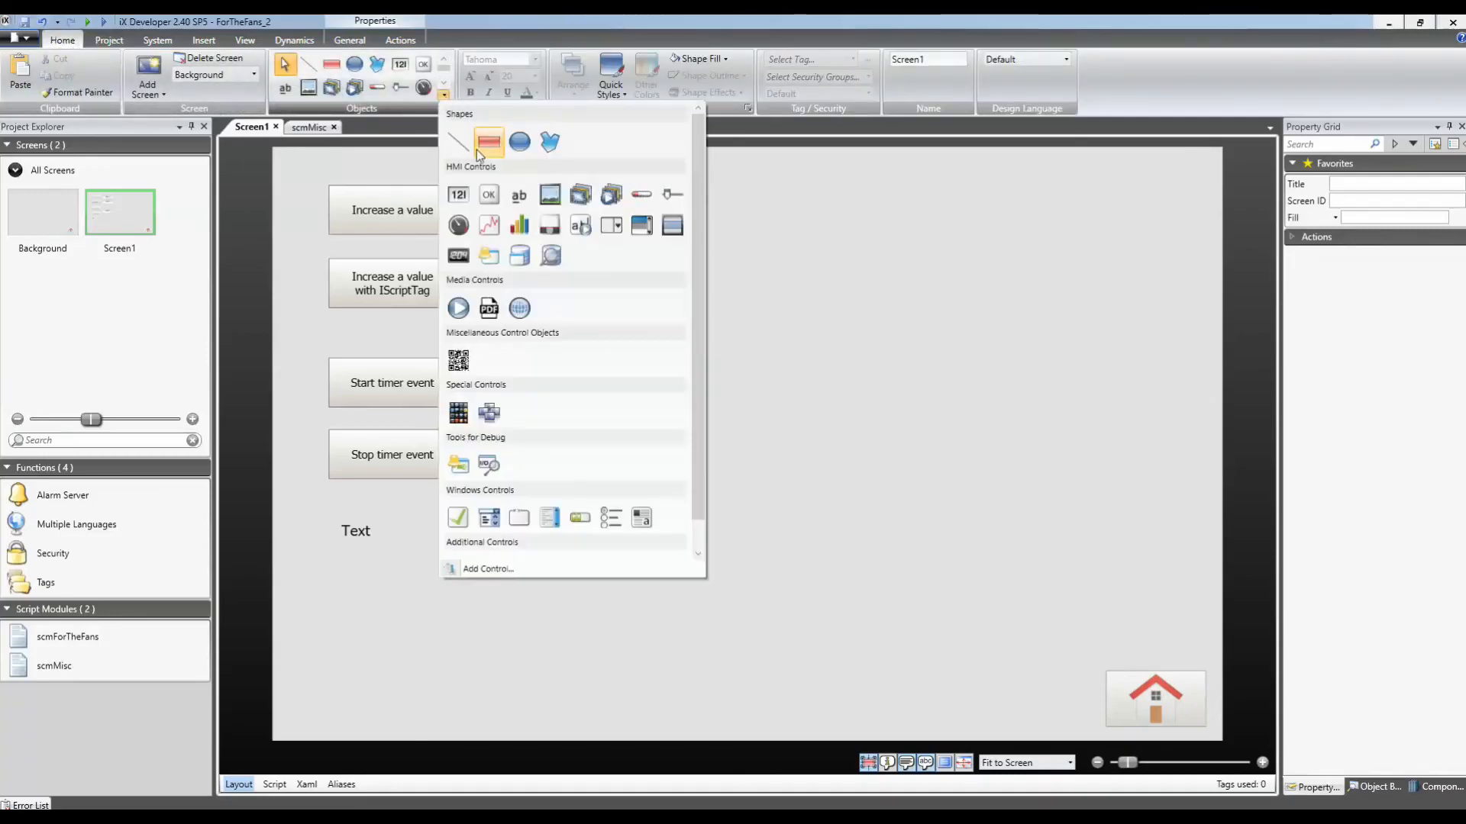
click(649, 519)
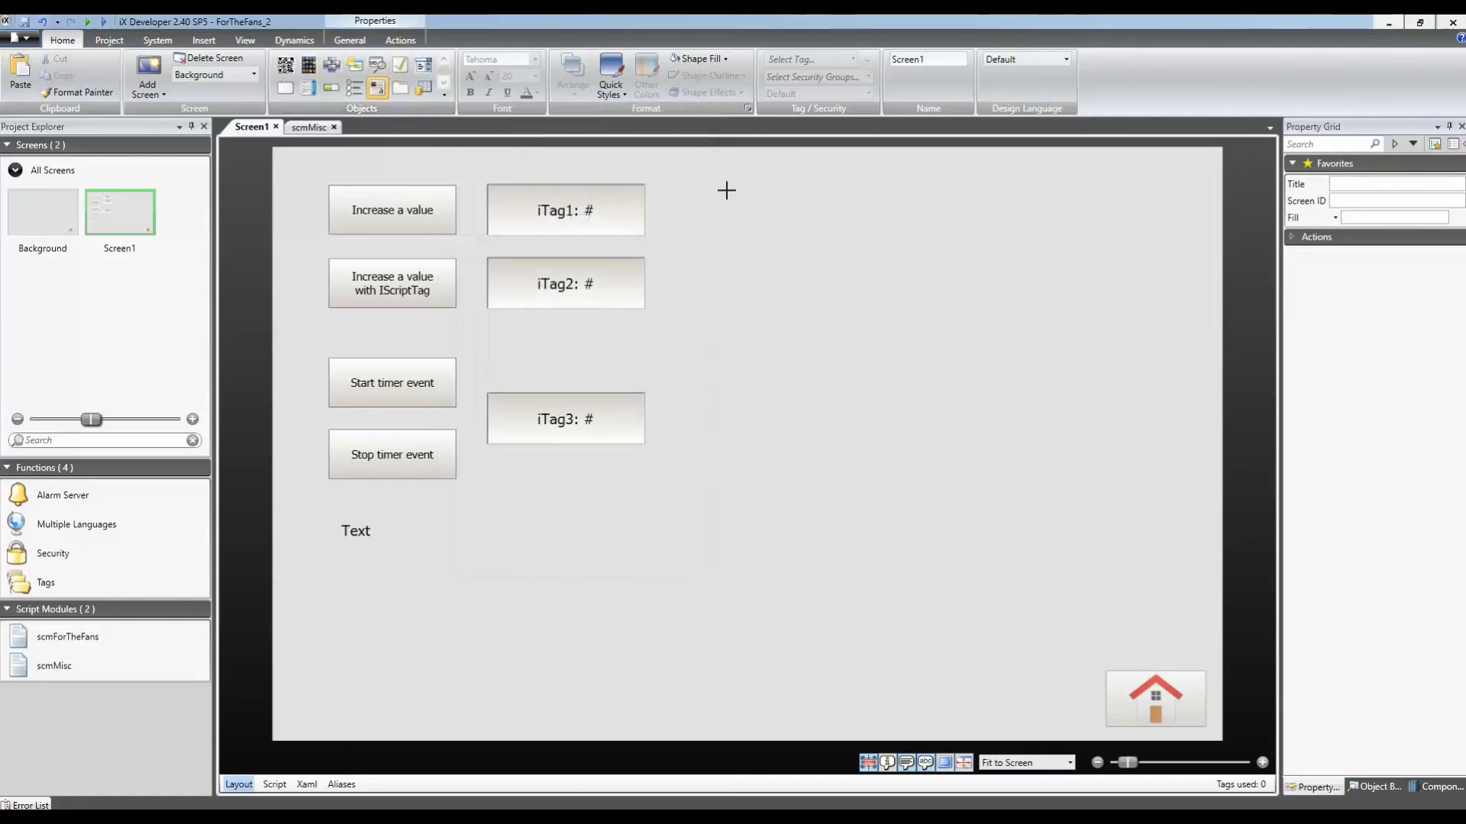
mouse_move(739, 192)
mouse_down()
mouse_move(756, 301)
mouse_move(975, 566)
mouse_move(961, 597)
mouse_up()
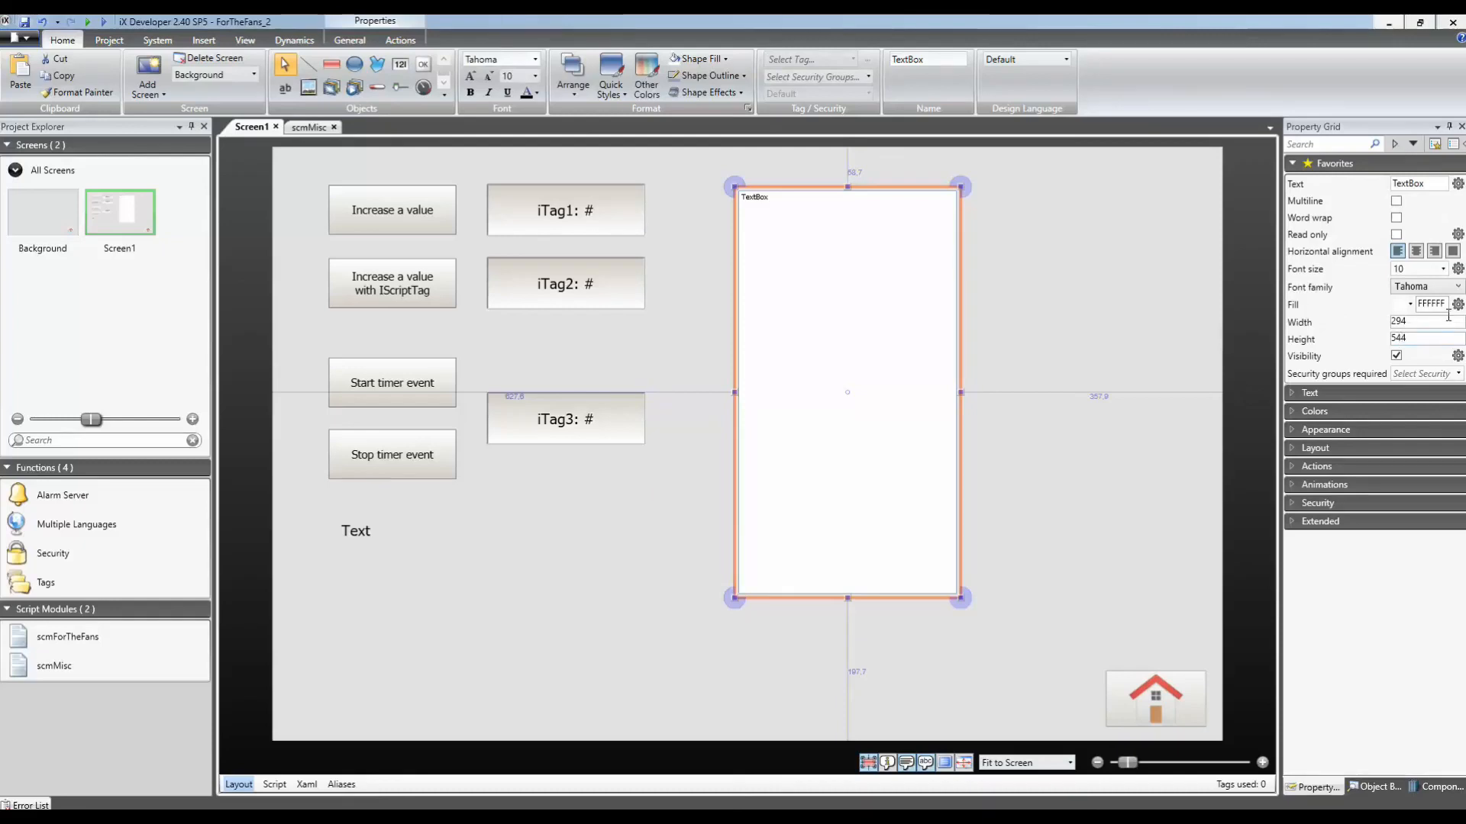
Set the new text box's font size to 18.
click(1443, 268)
click(1456, 349)
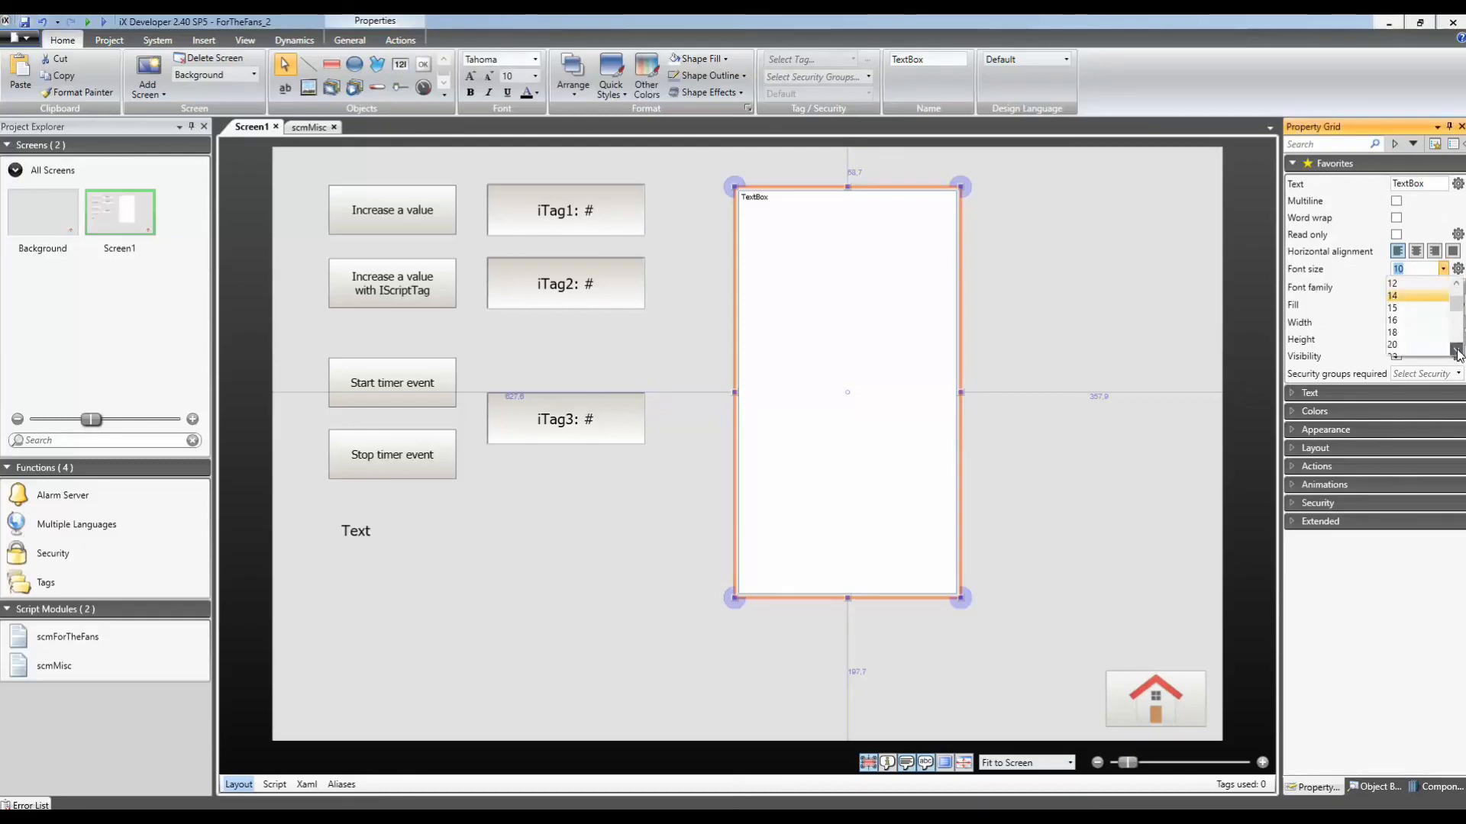
click(1404, 333)
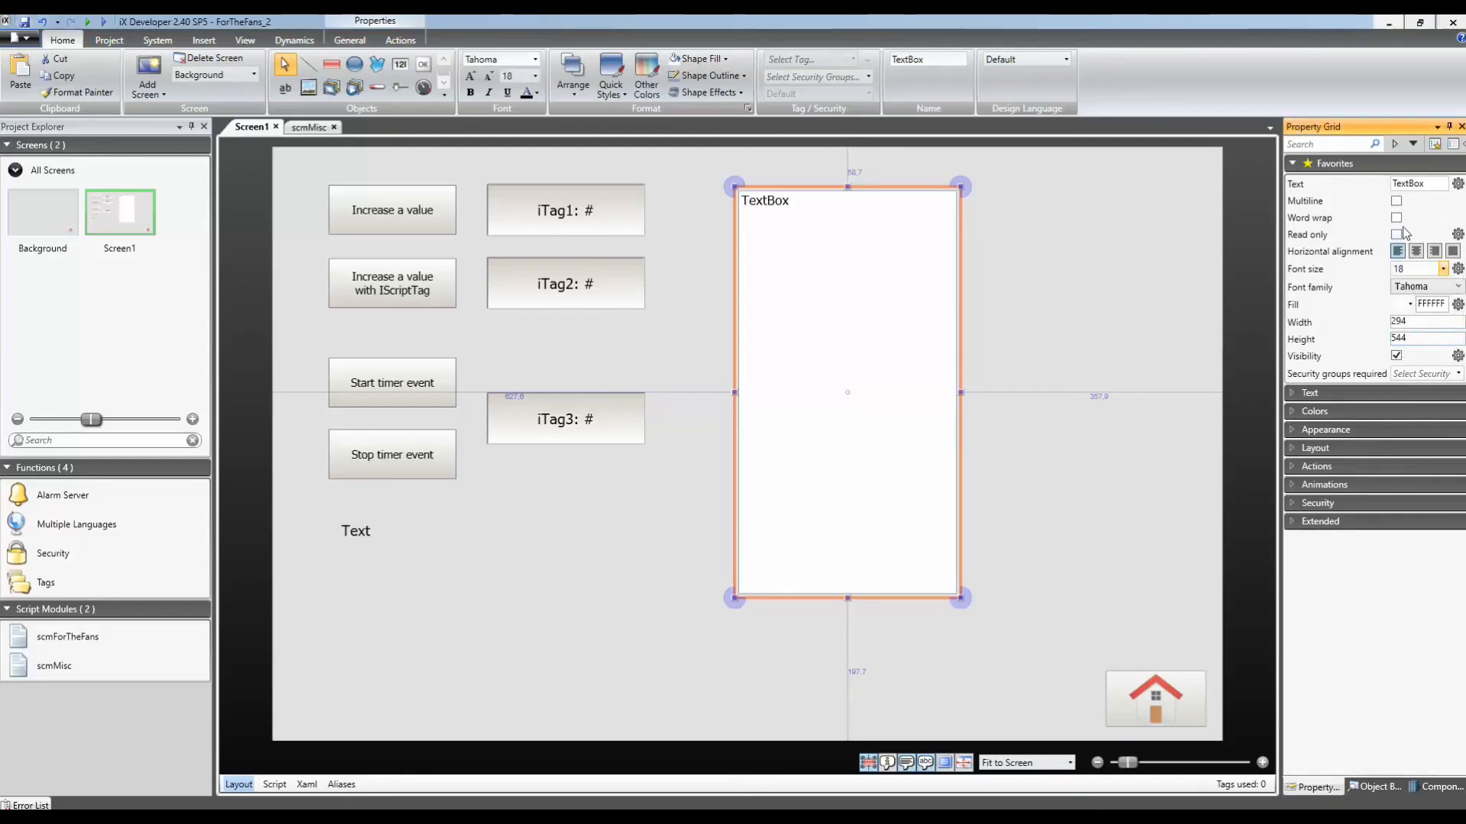
click(1042, 217)
Add a button about 175 × 75 to the right of the text box and label it "Read from textfile".
click(420, 67)
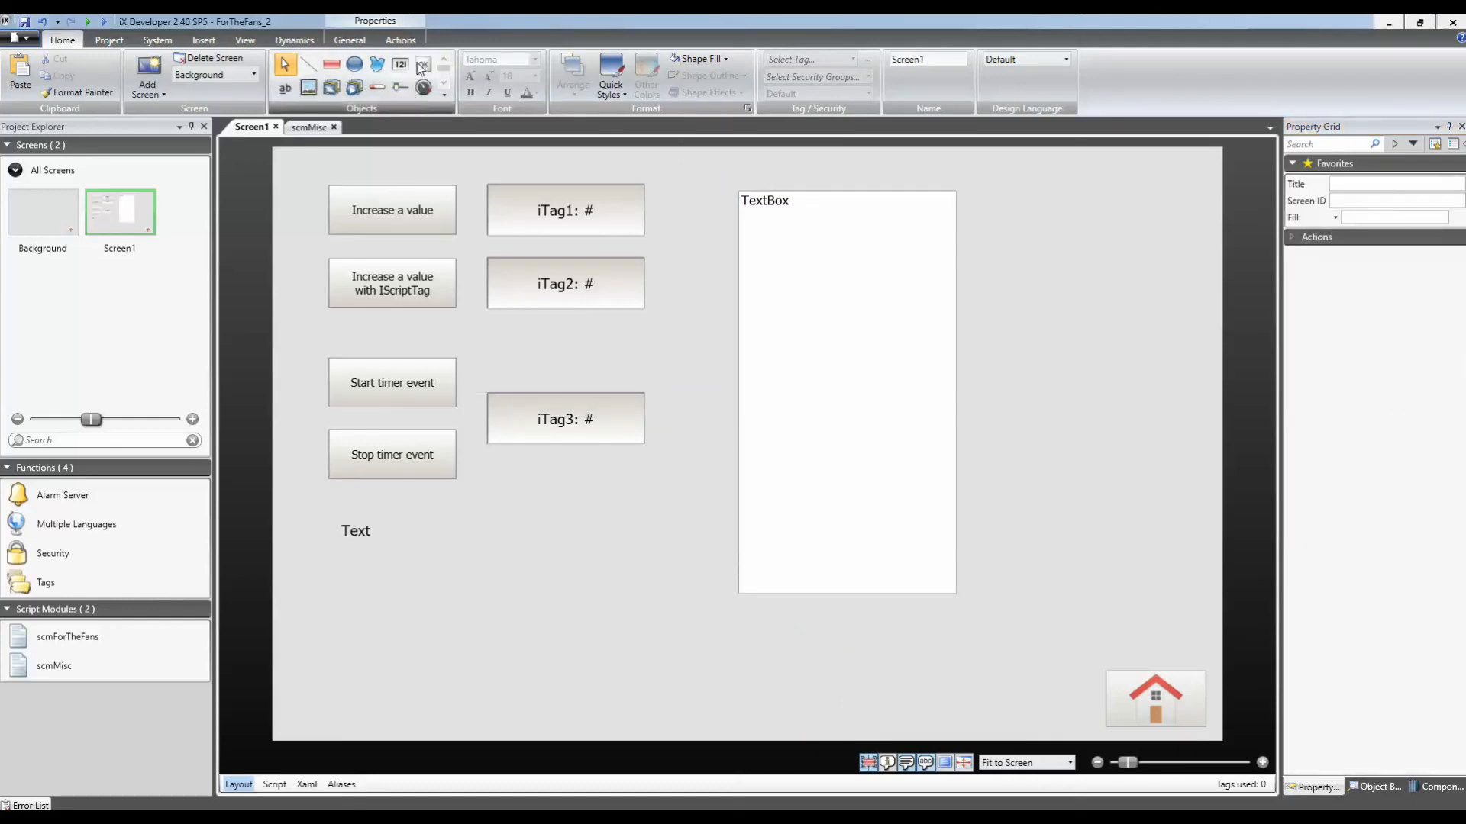
mouse_move(991, 193)
mouse_down()
mouse_move(1063, 242)
mouse_move(1120, 249)
mouse_up()
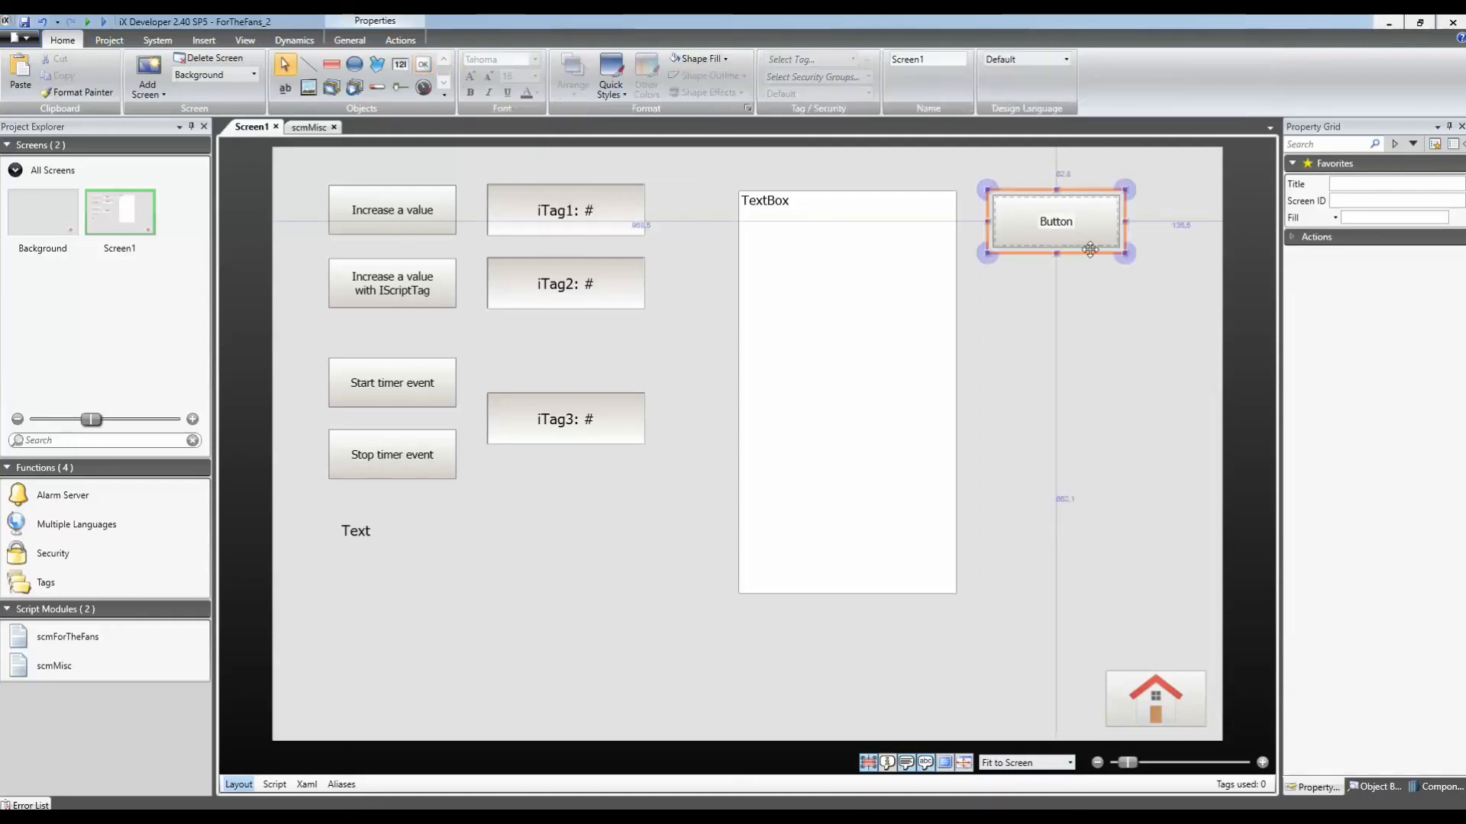
double_click(1060, 221)
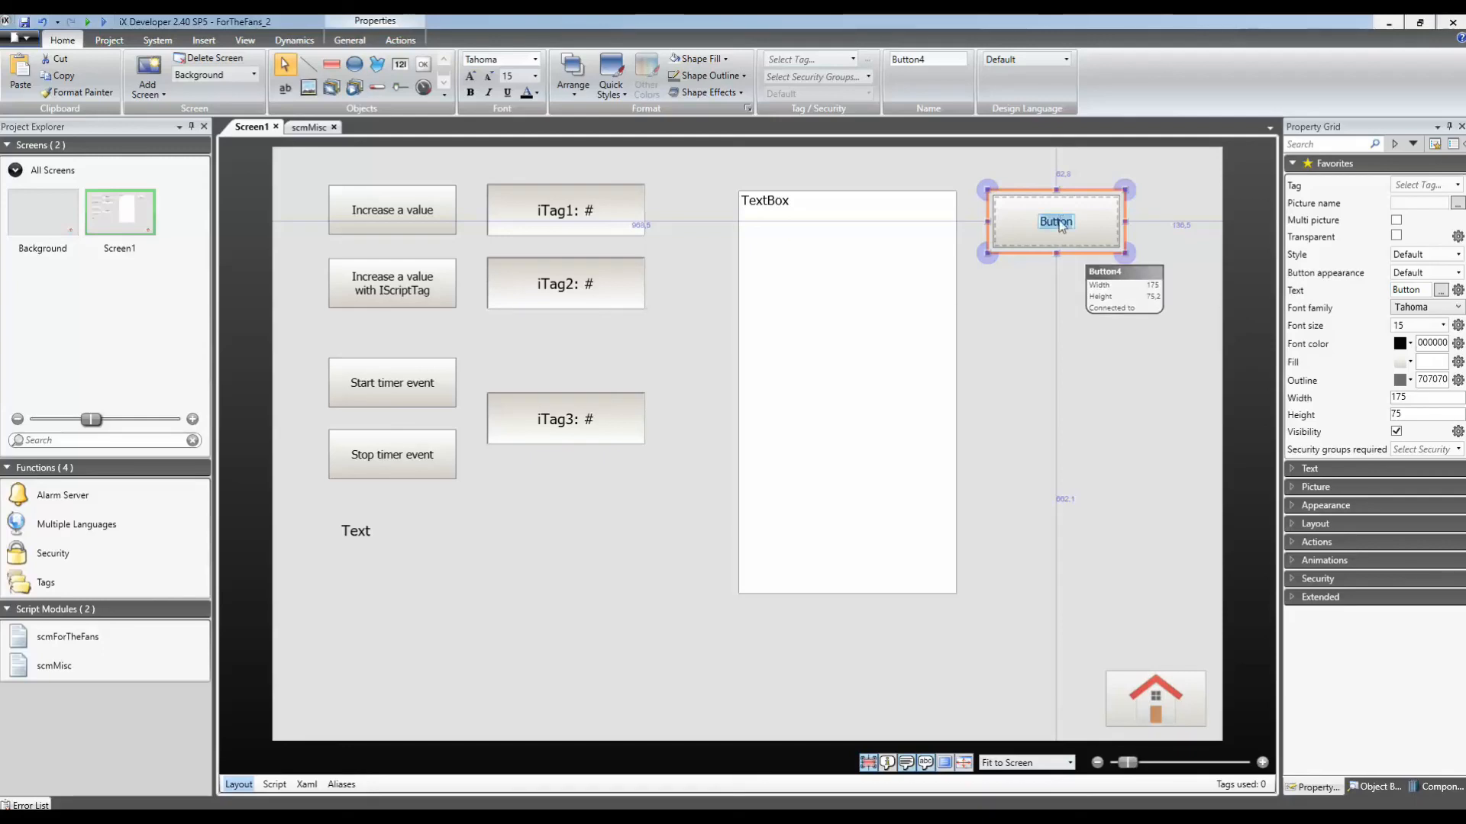
text(Read)
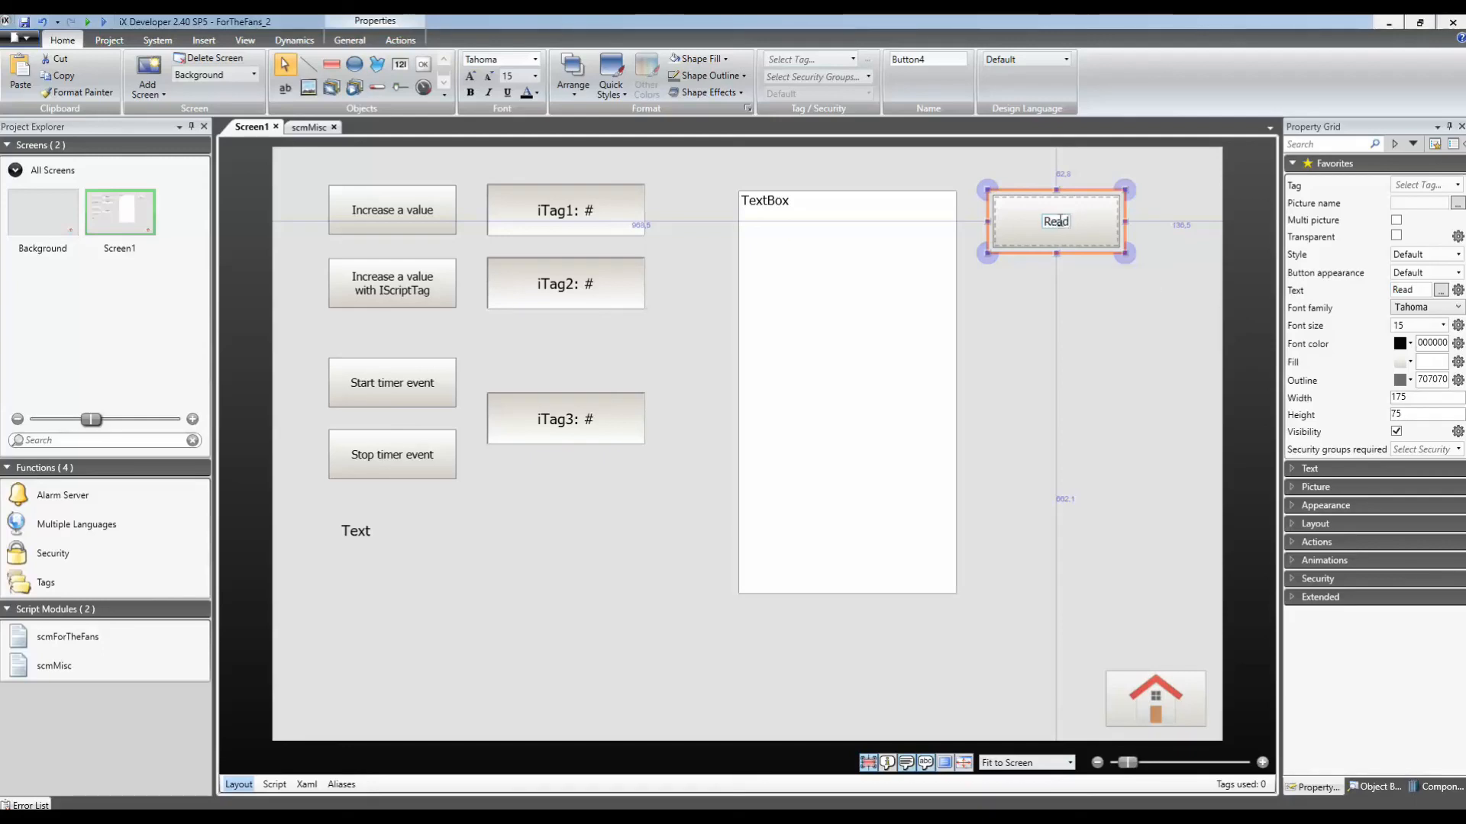
text( from)
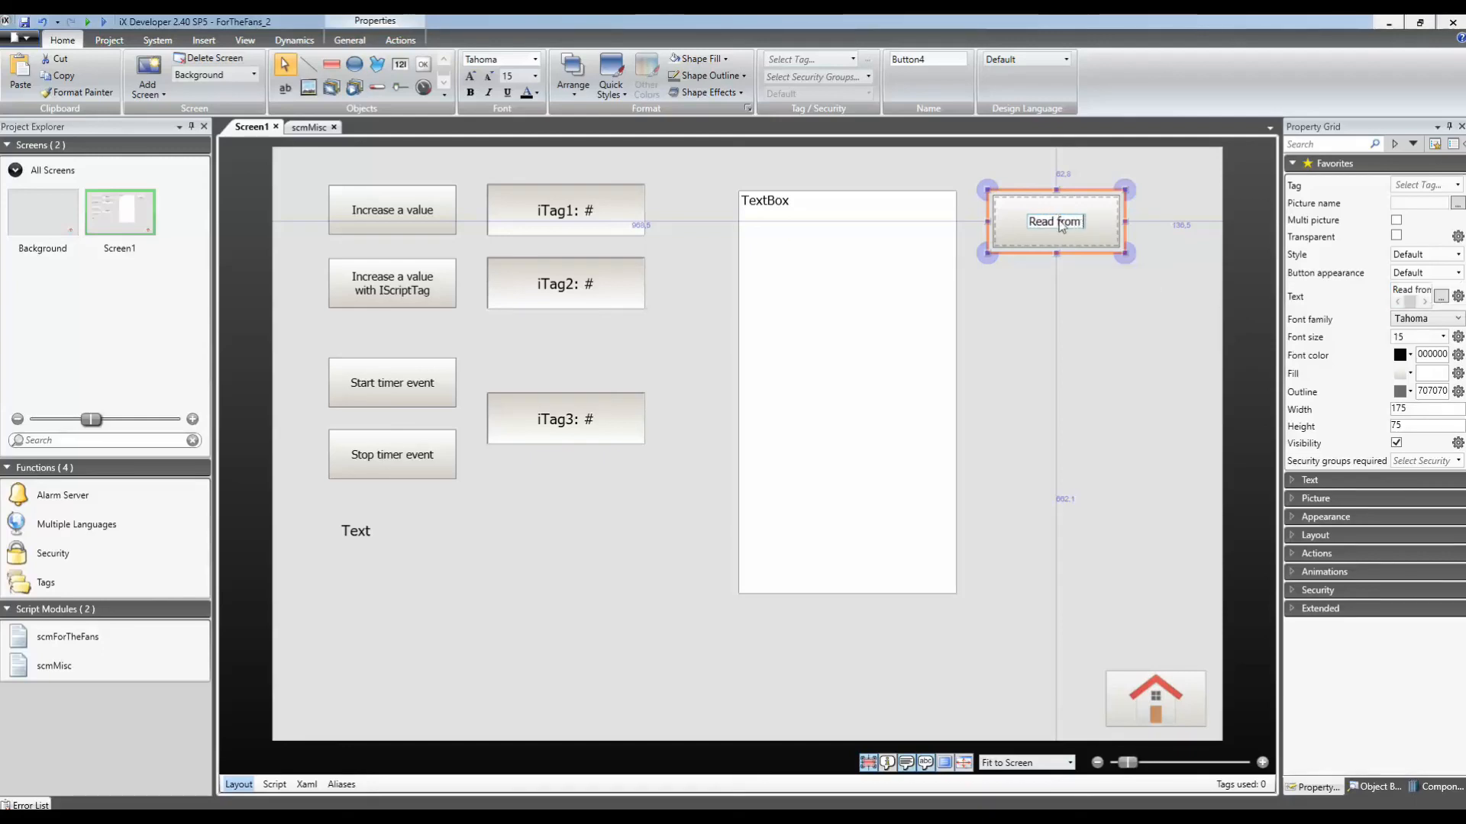
text( text)
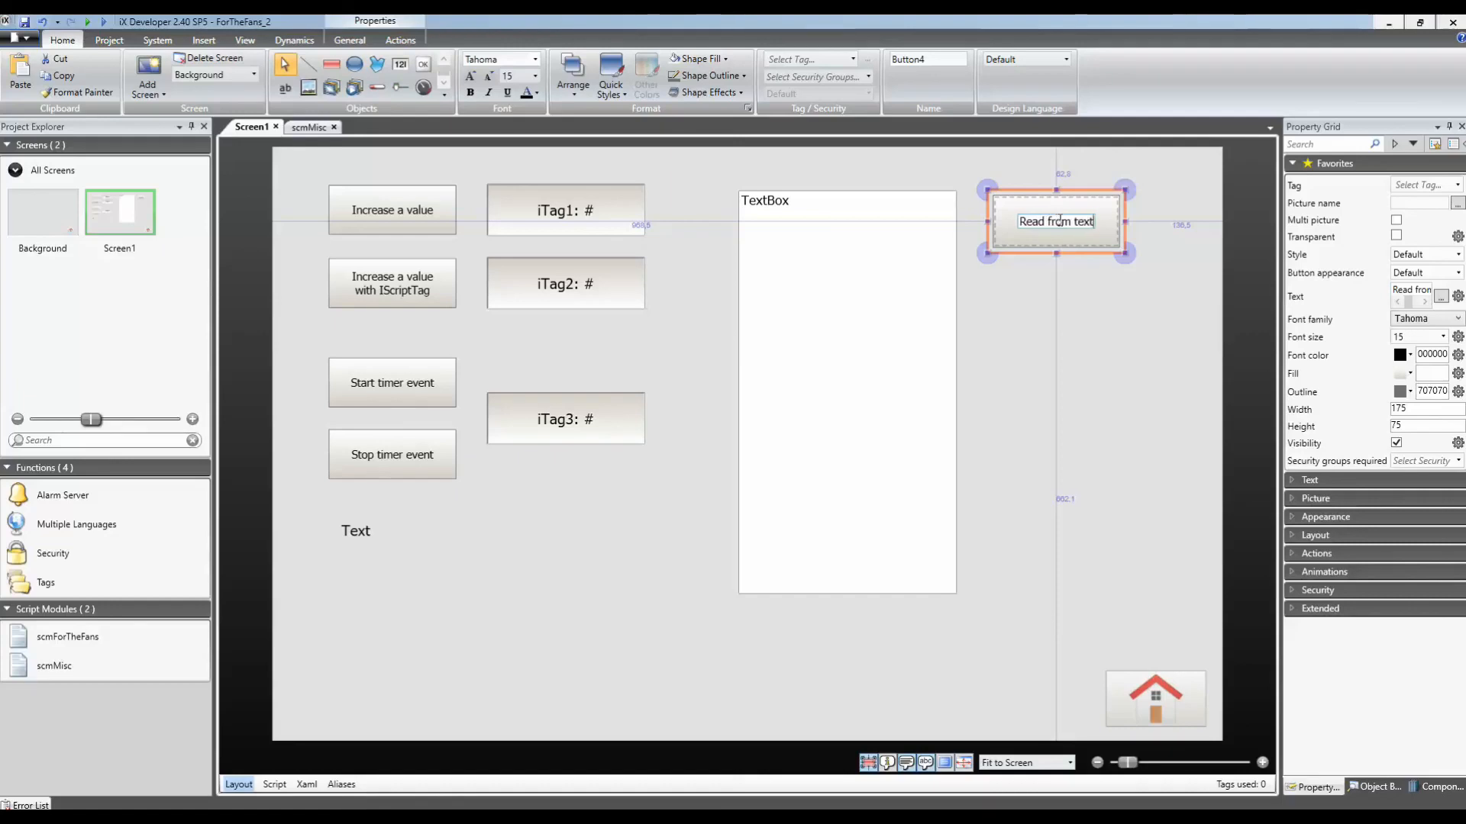
text(file)
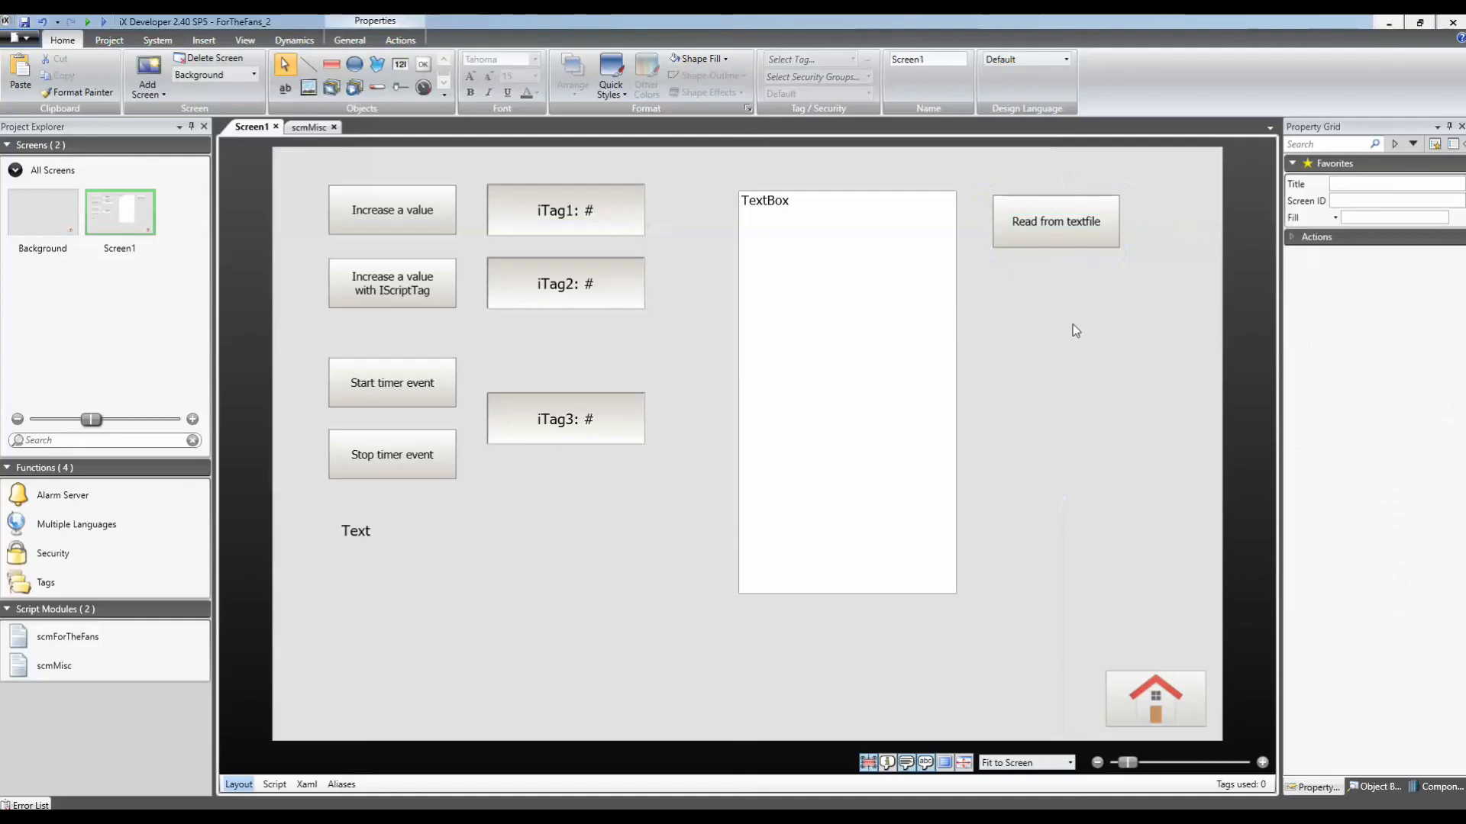
Create a Click event handler in Screen1's script for the "Read from textfile" button.
click(1074, 248)
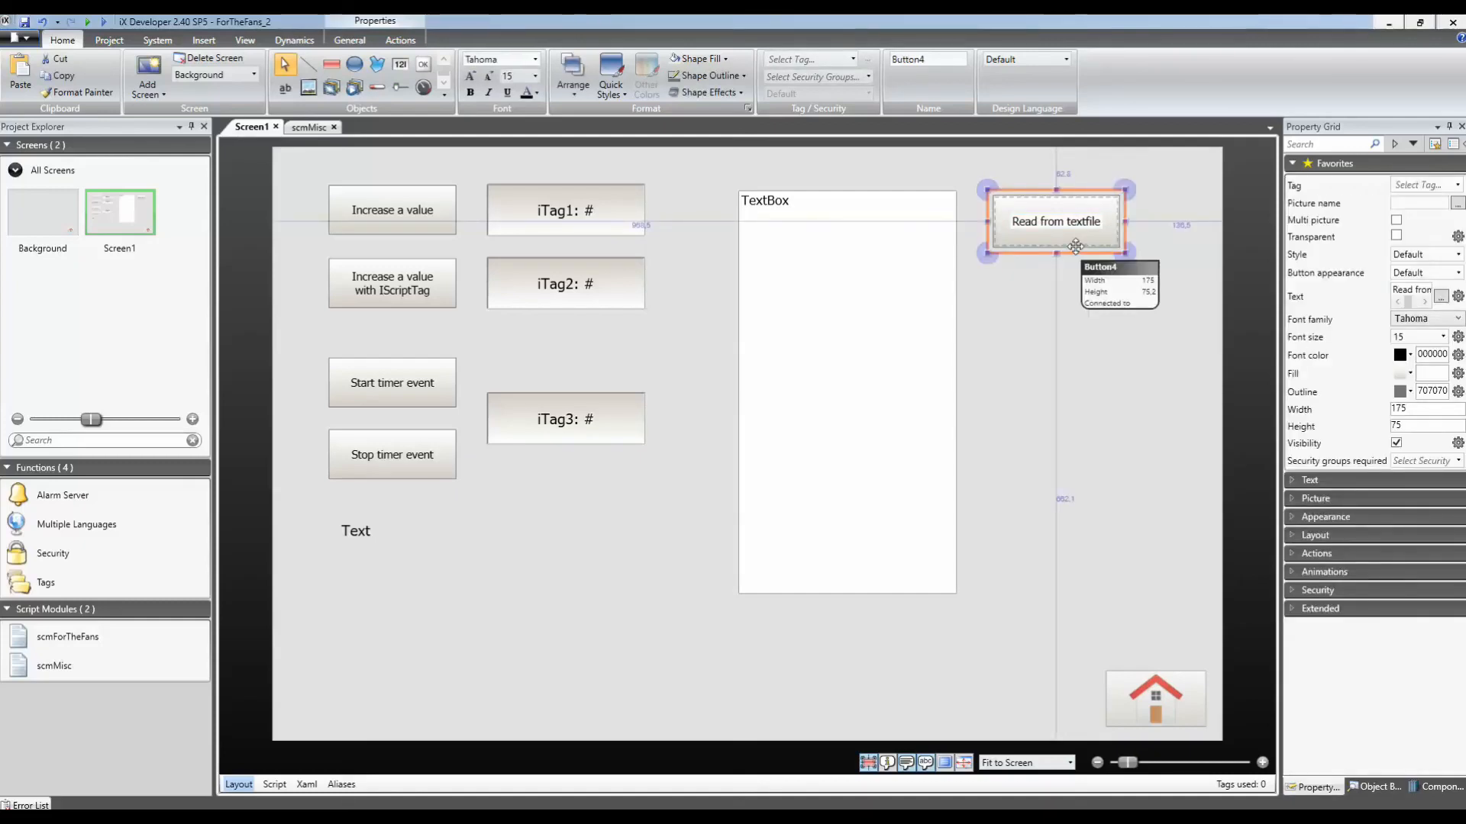
click(274, 784)
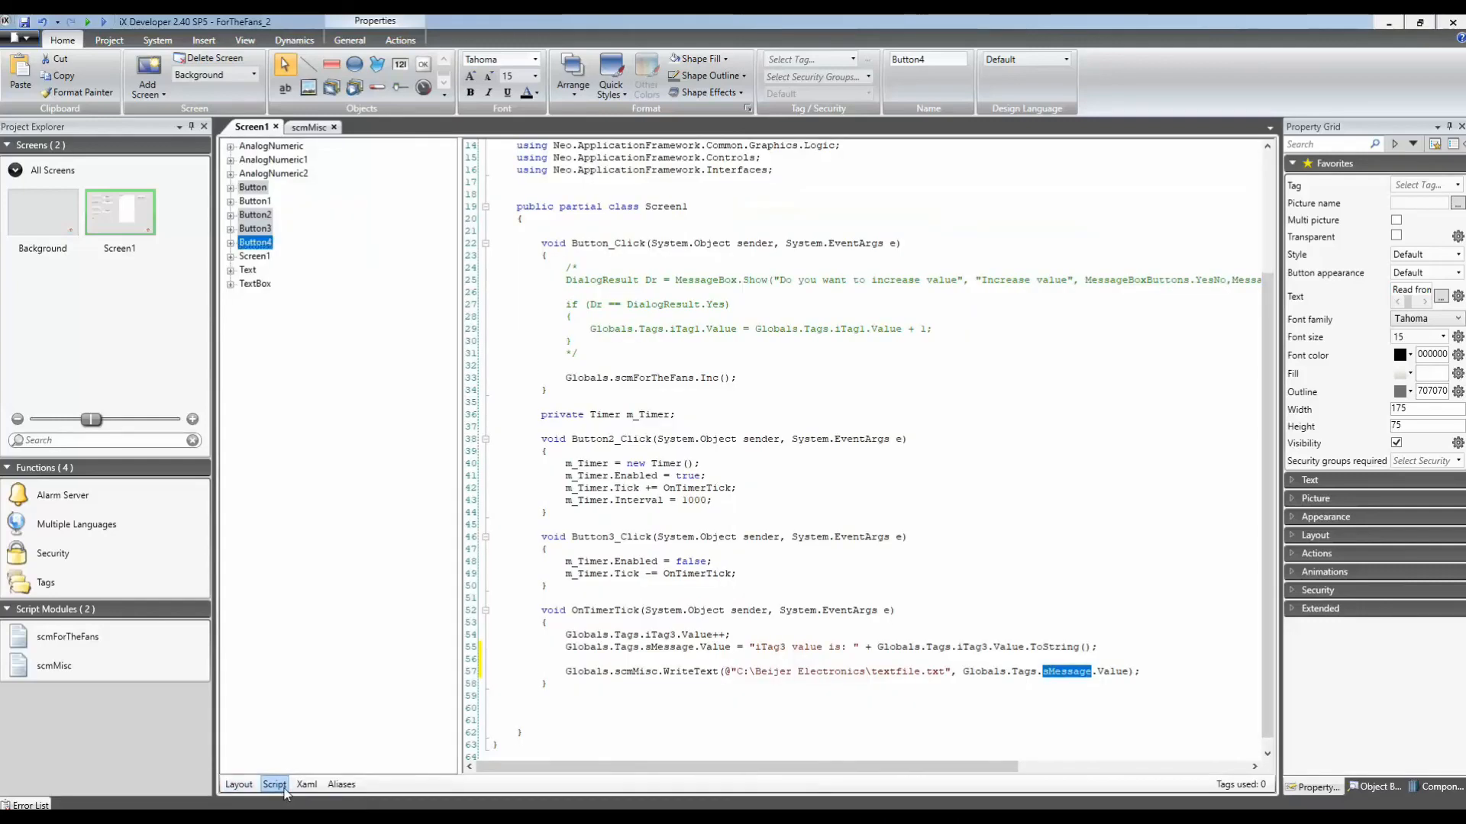
click(230, 242)
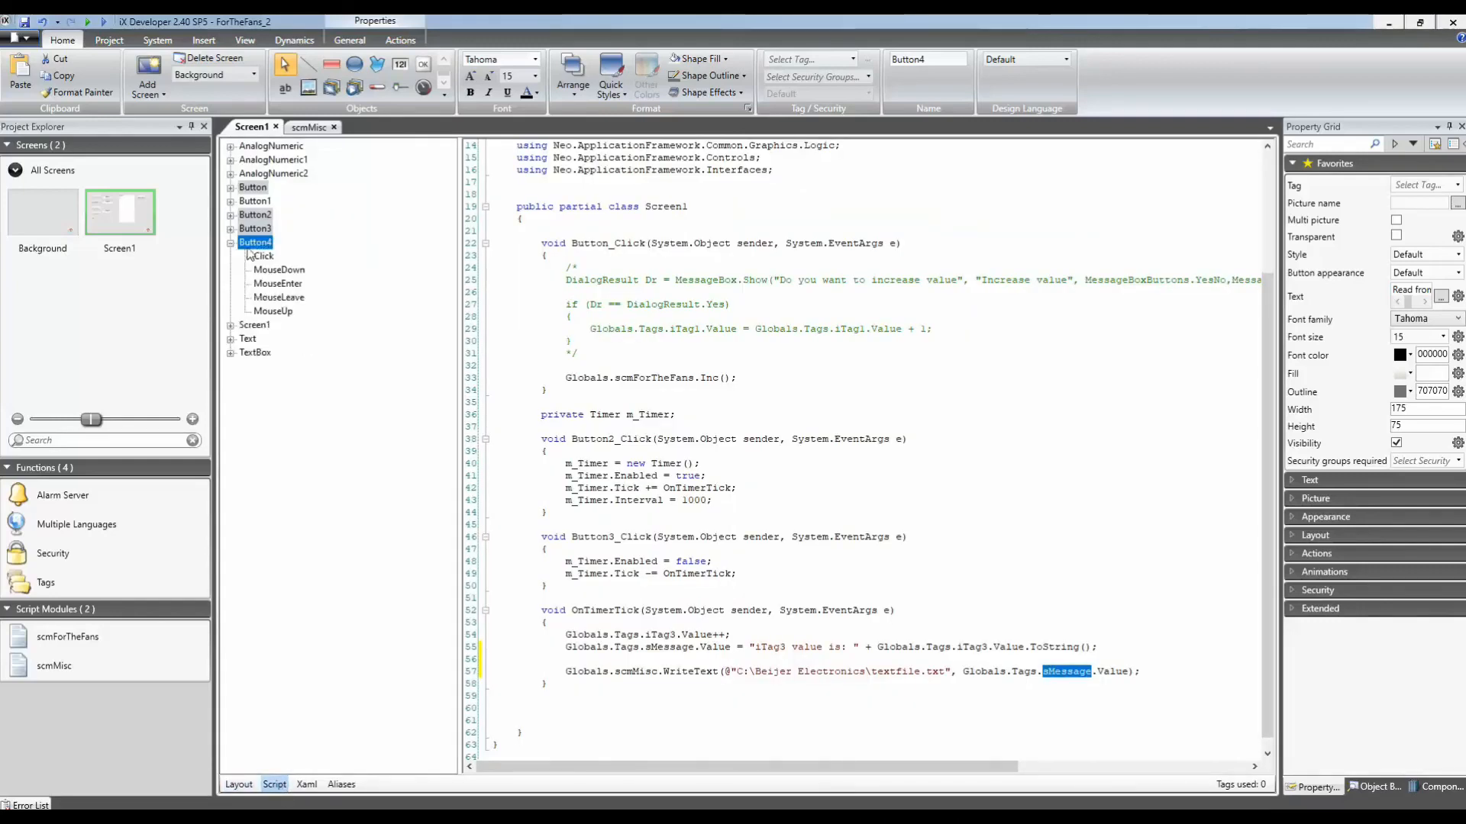
double_click(264, 256)
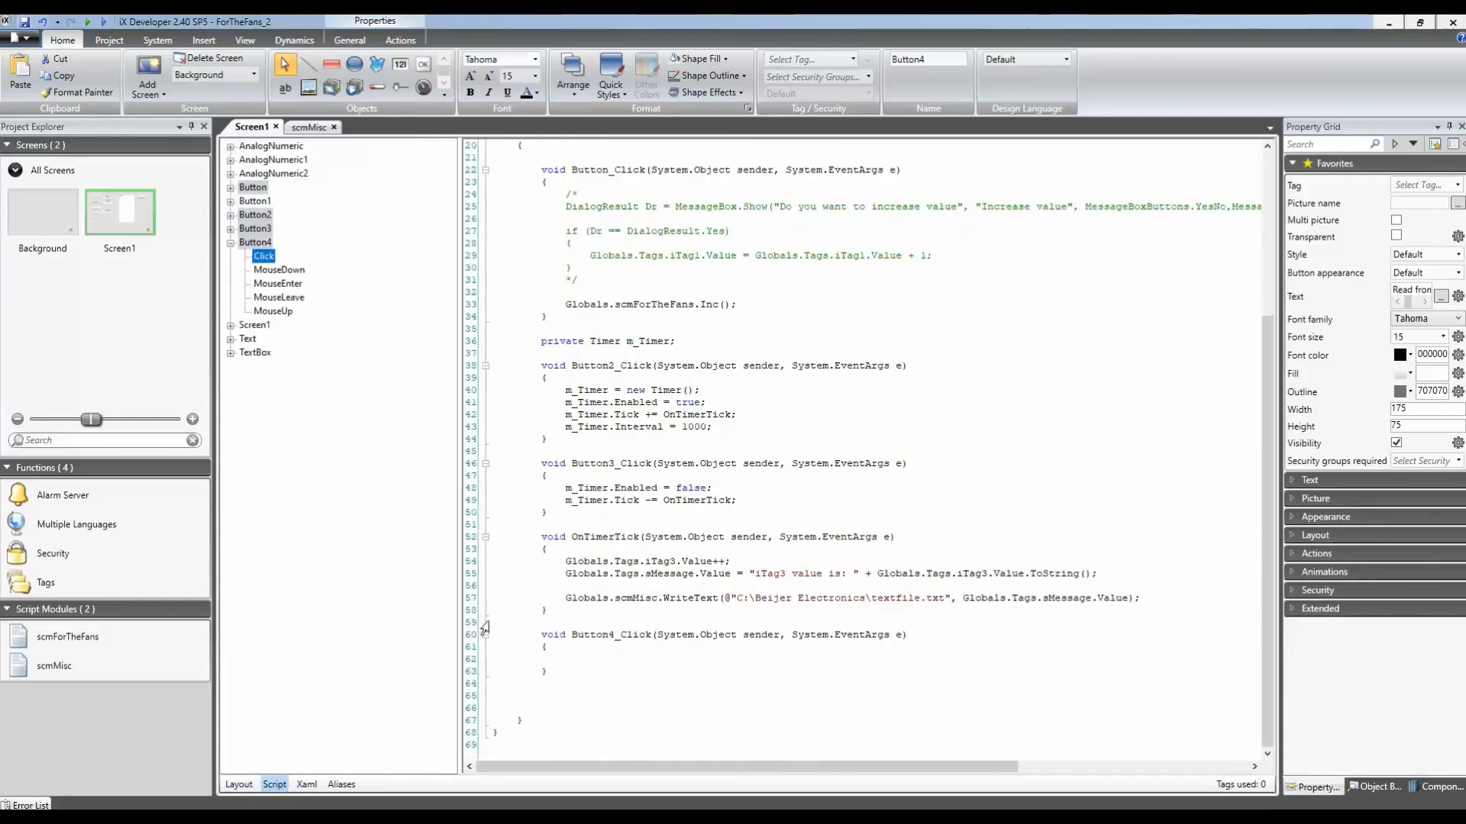
Add an argument-less Globals.scmMisc.ReadText(); call inside the Button4_Click handler.
click(589, 661)
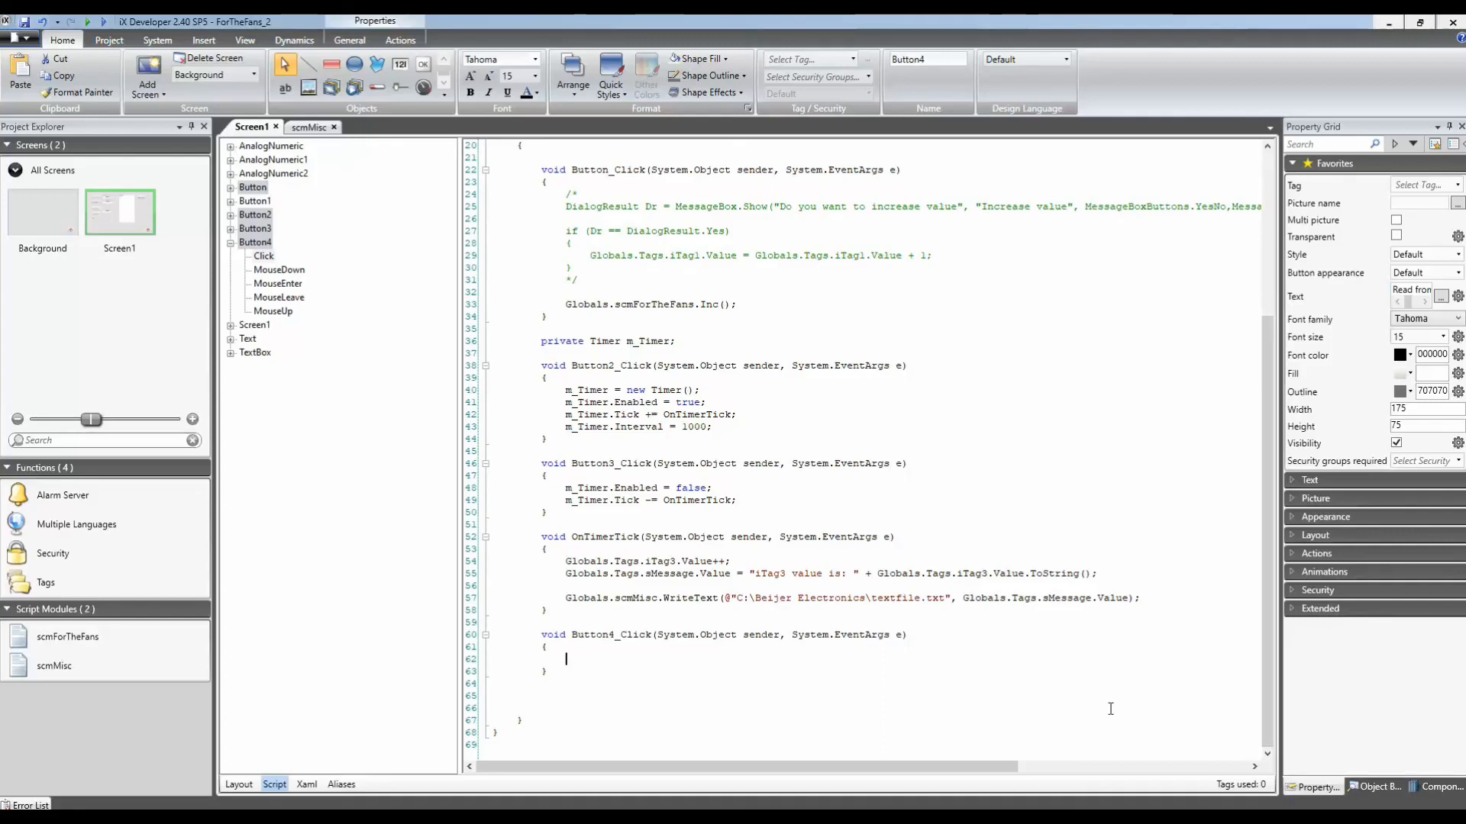
text(glo)
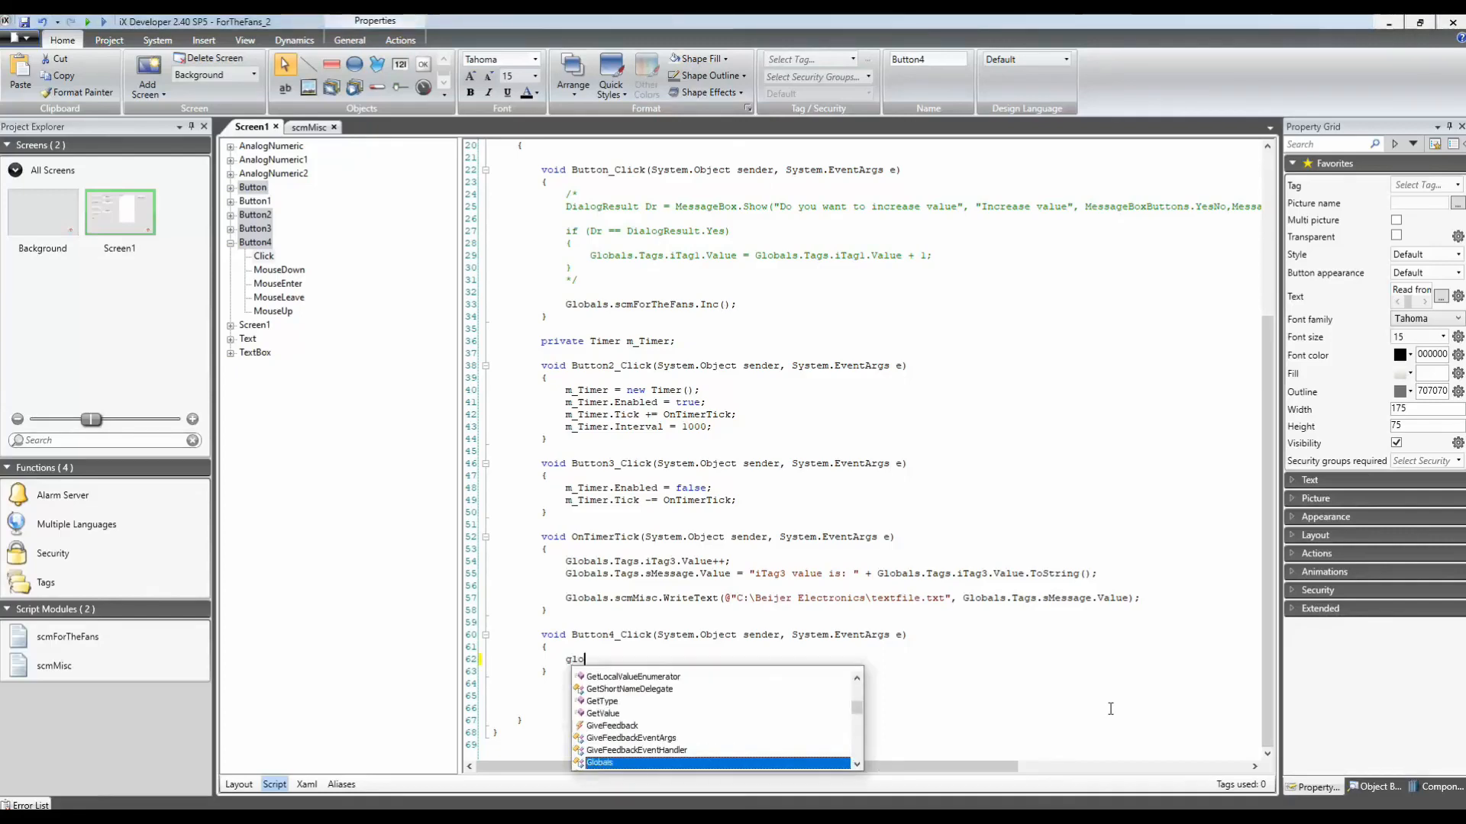
key(Tab)
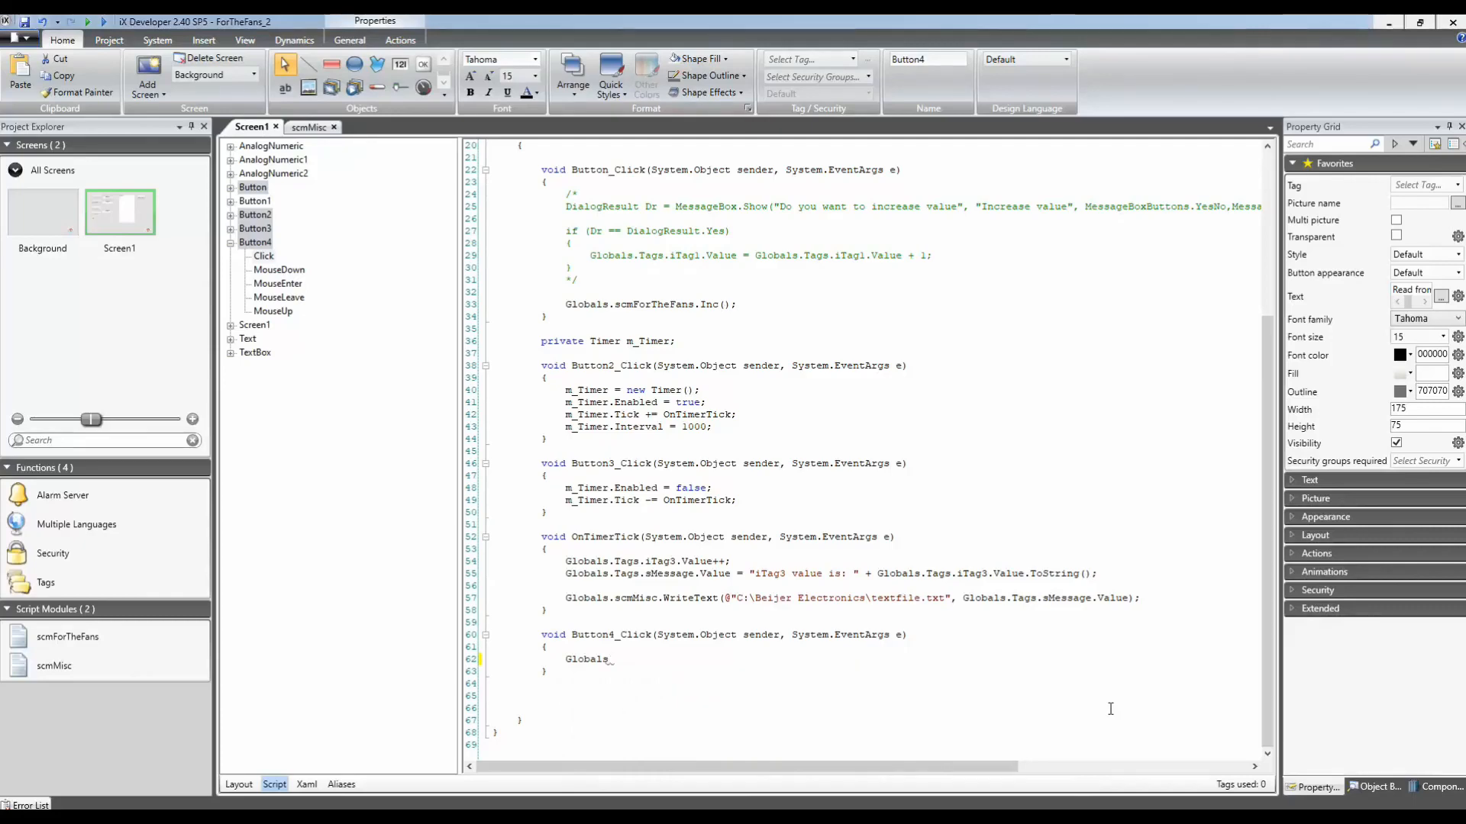
text(.sc)
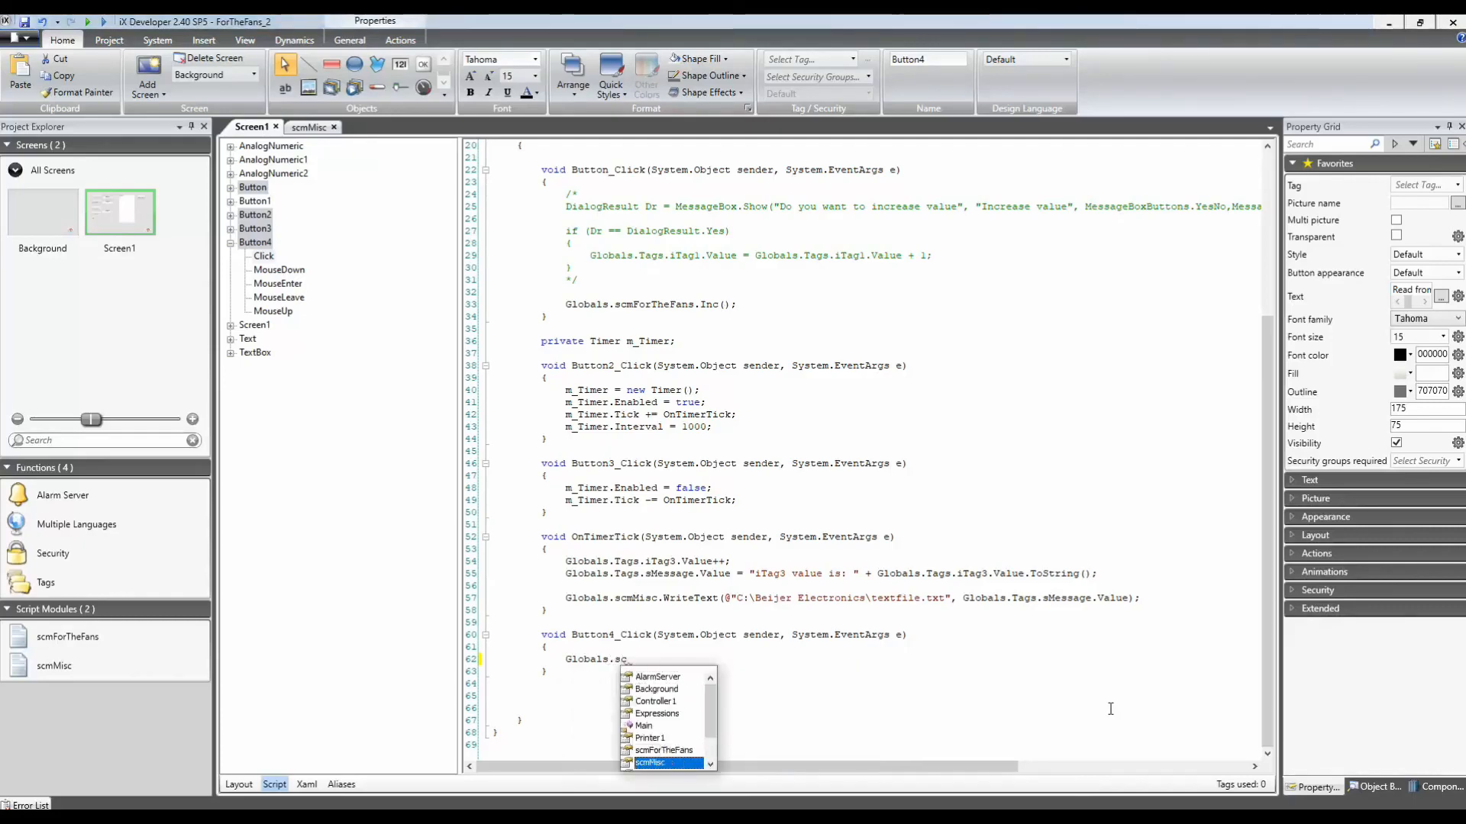
key(Tab)
text(.)
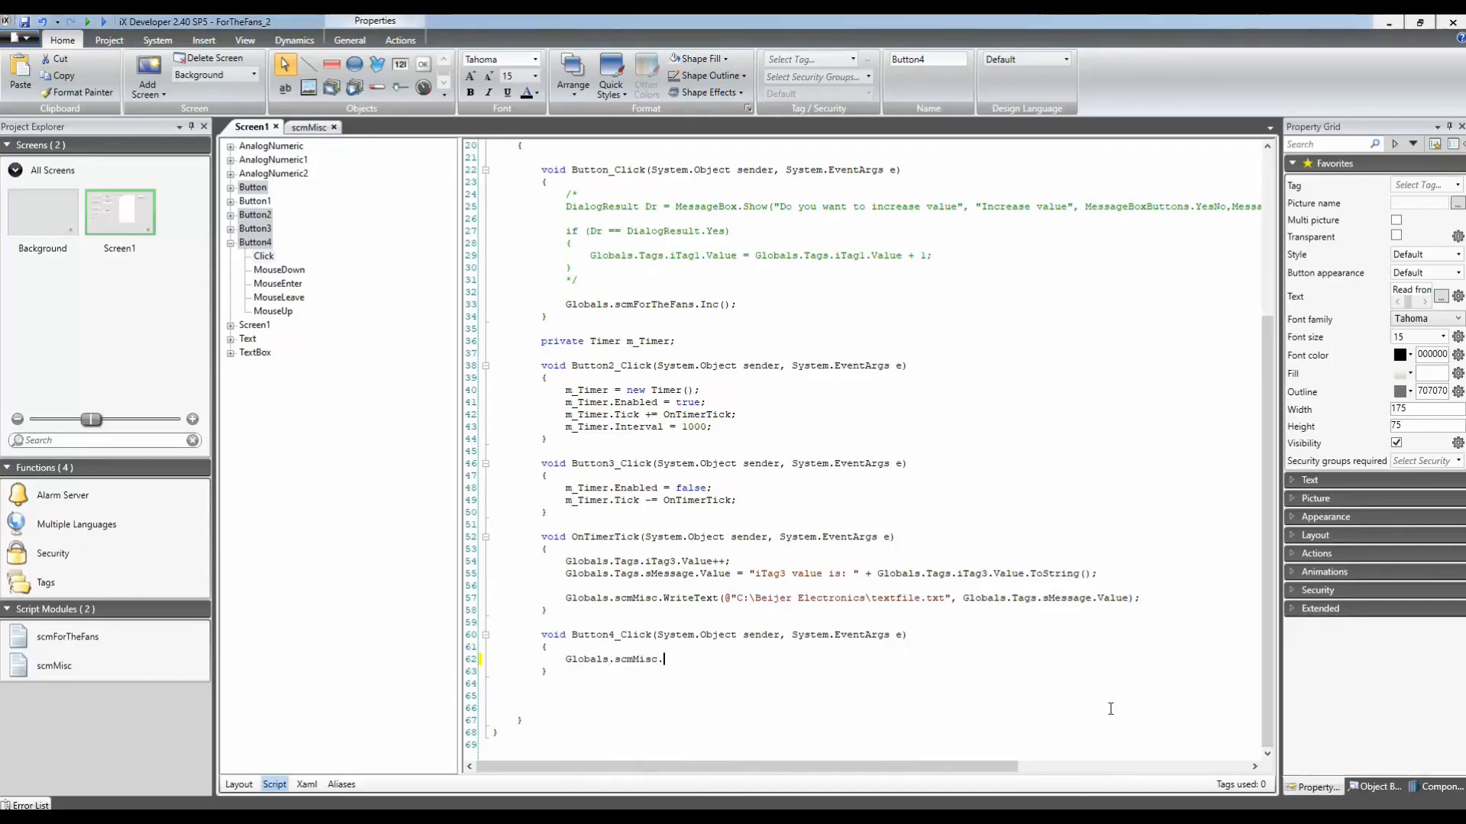
text(re)
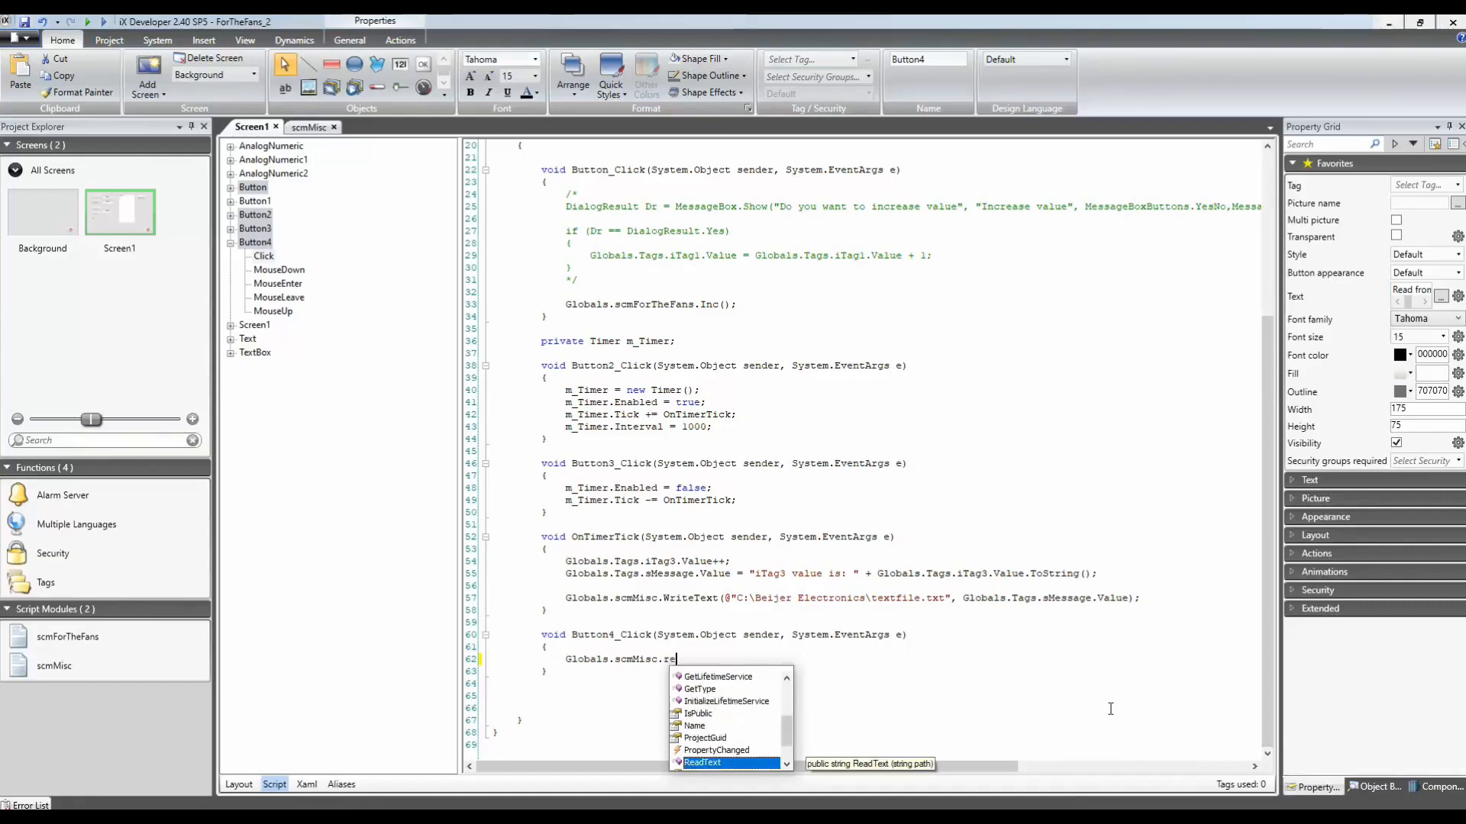
key(Tab)
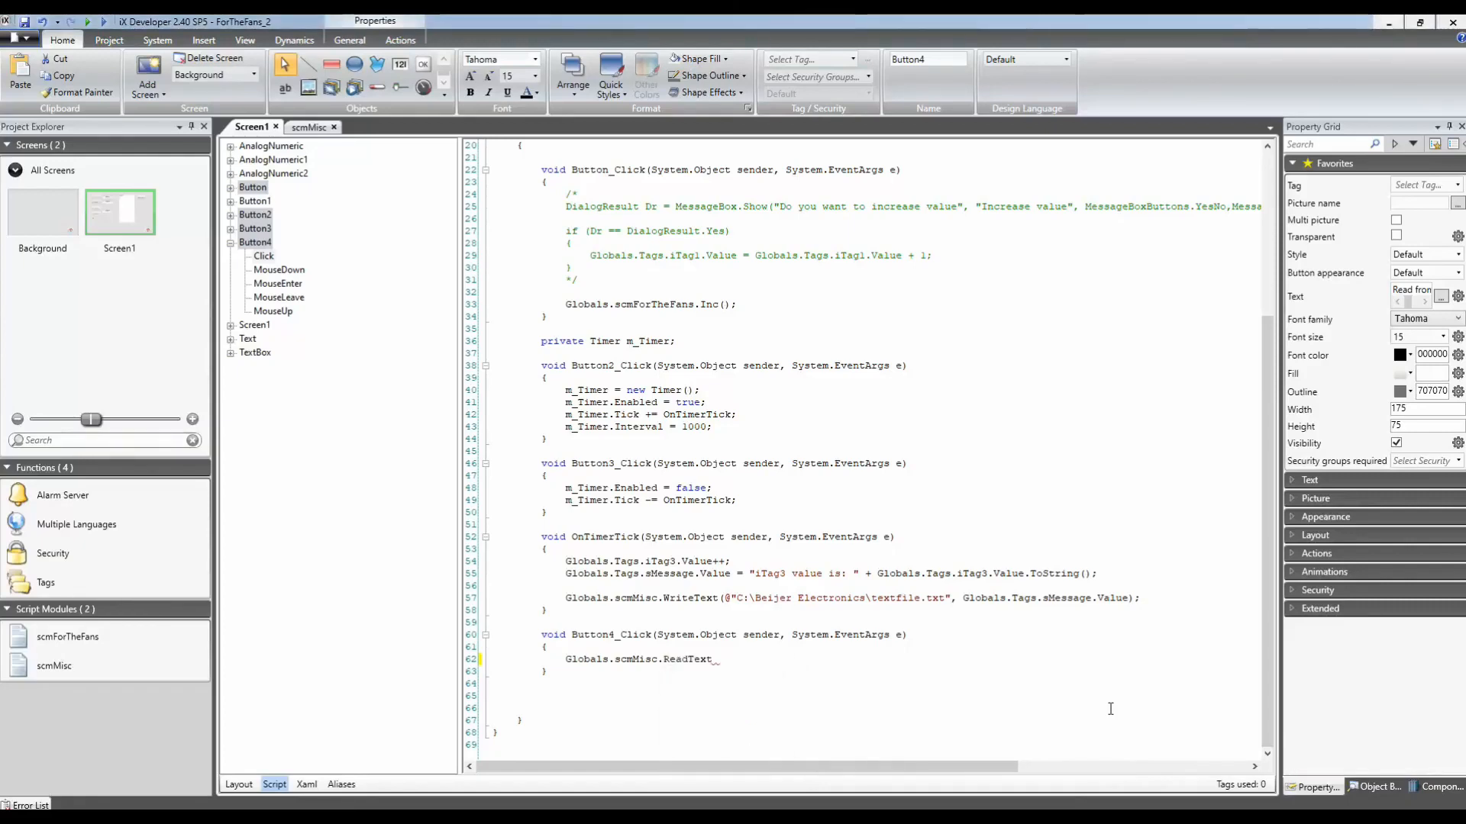
text(()
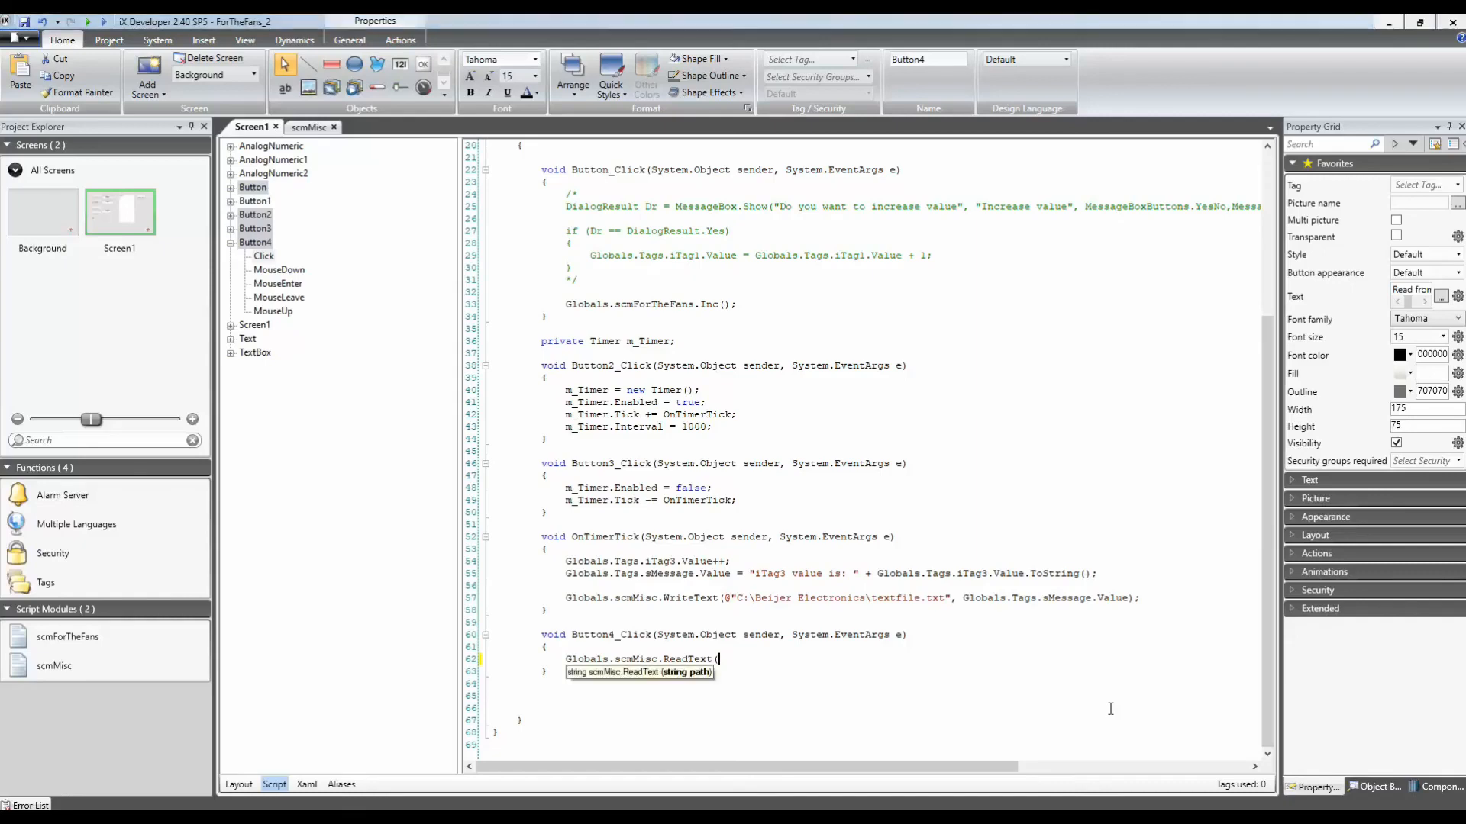
text();)
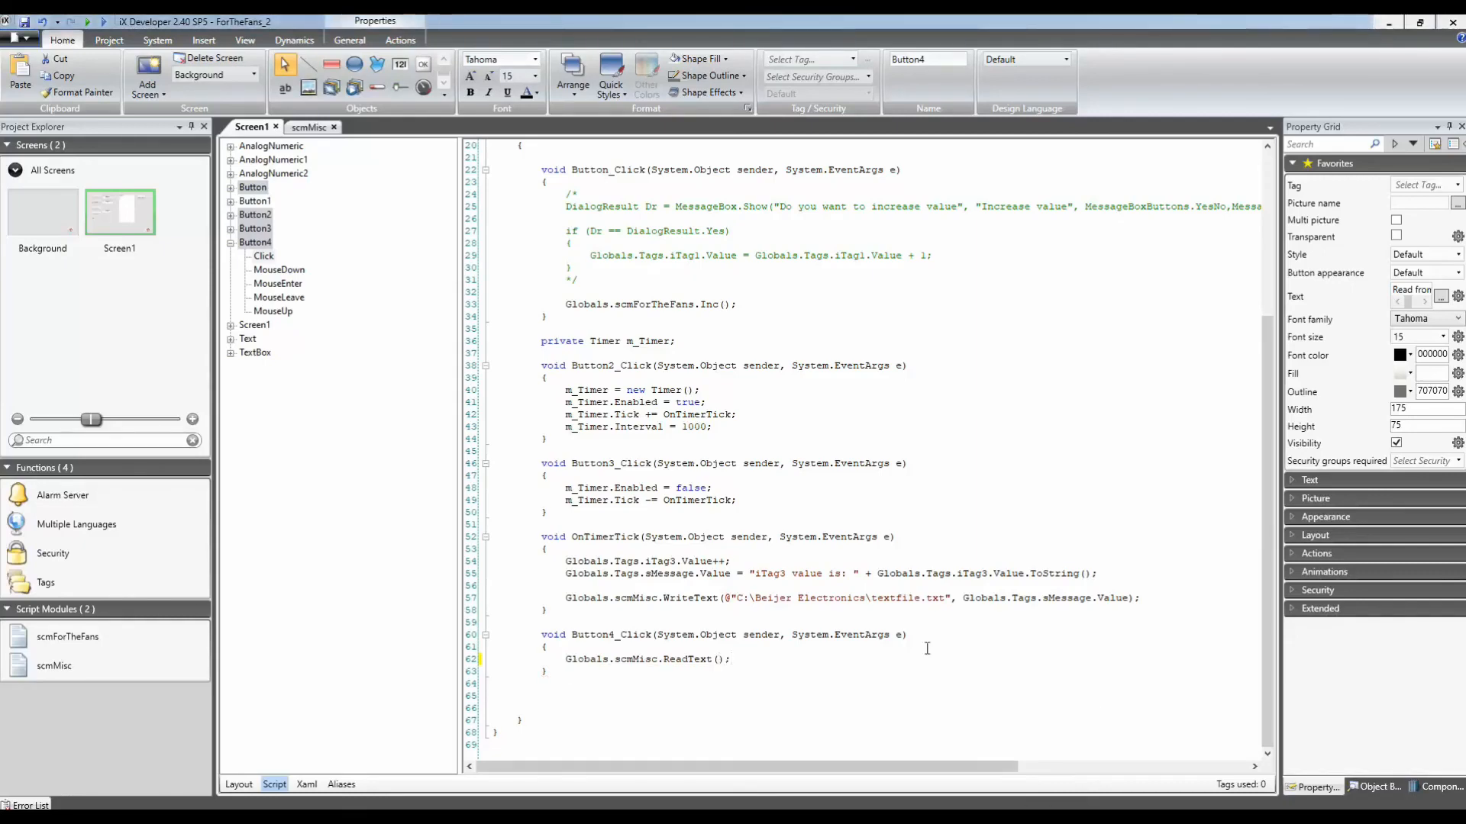
Copy the path @"C:\Beijer Electronics\textfile.txt" from the WriteText call and insert it as the ReadText argument.
drag(724, 599, 950, 603)
key(ctrl+c)
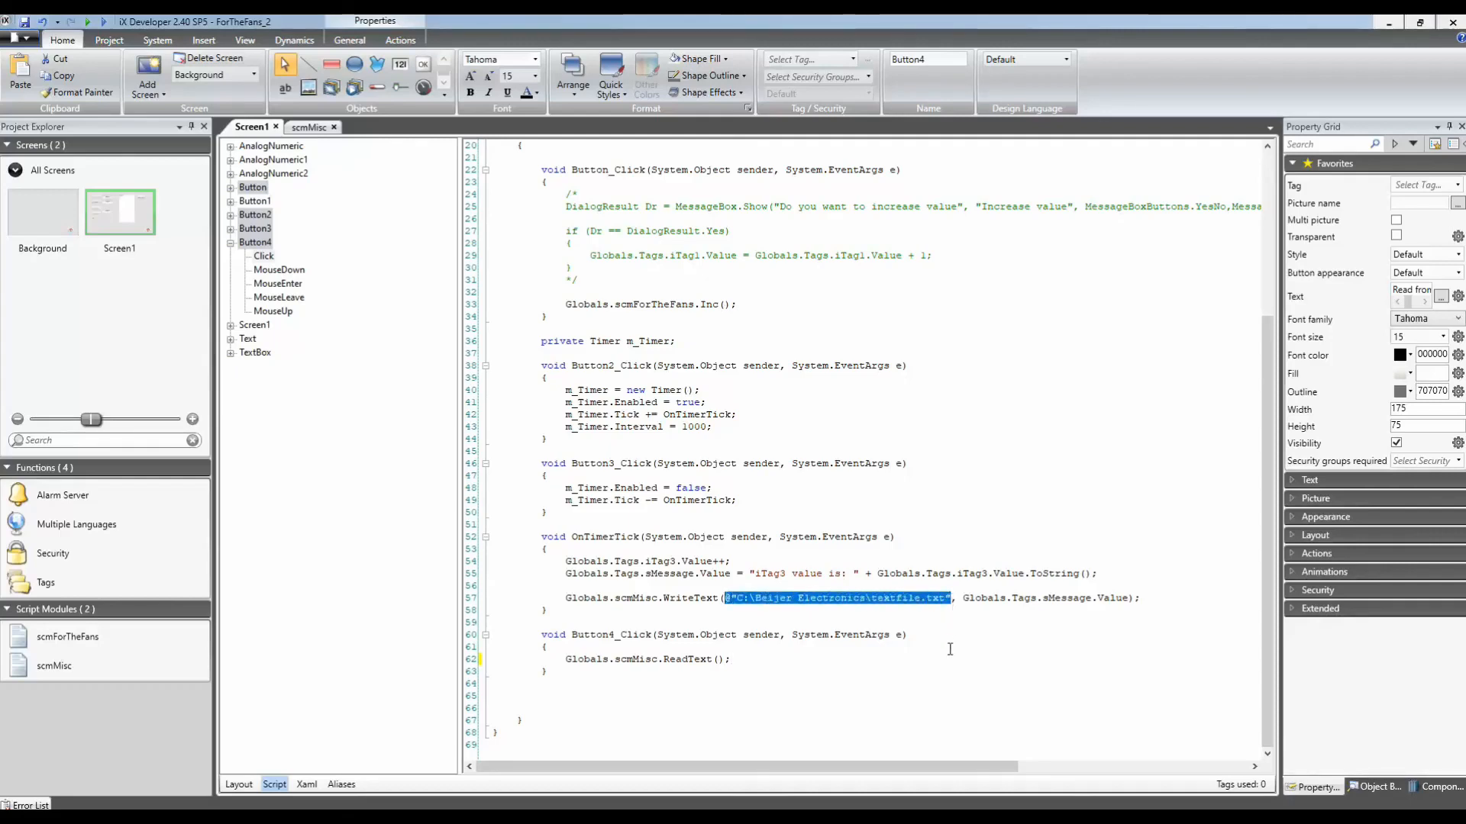
click(718, 660)
key(ctrl+v)
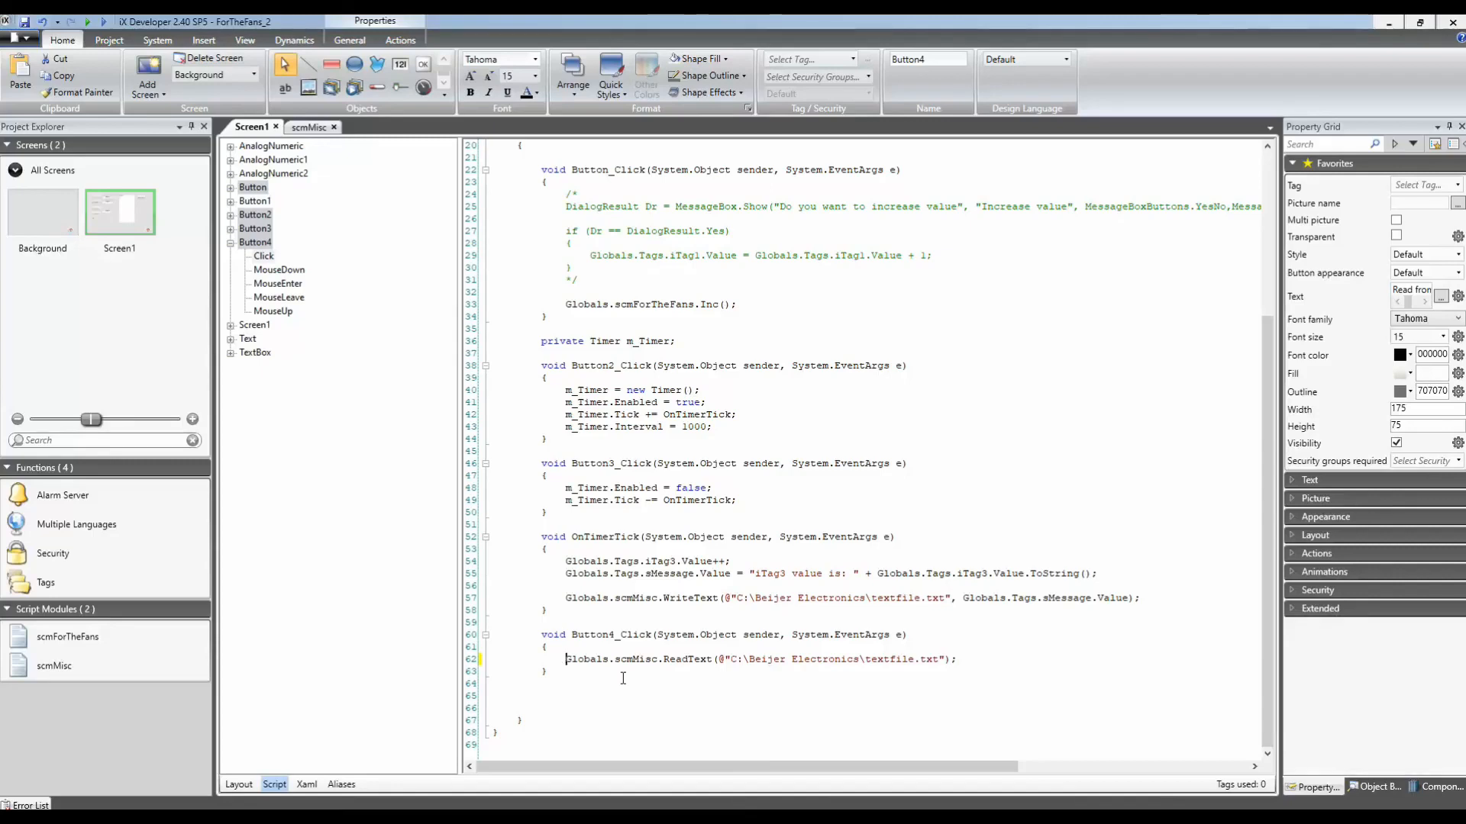
Assign the ReadText result to the text box by prefixing the call with TextBox.Text = and keeping Globals before .scmMisc.
text(Text)
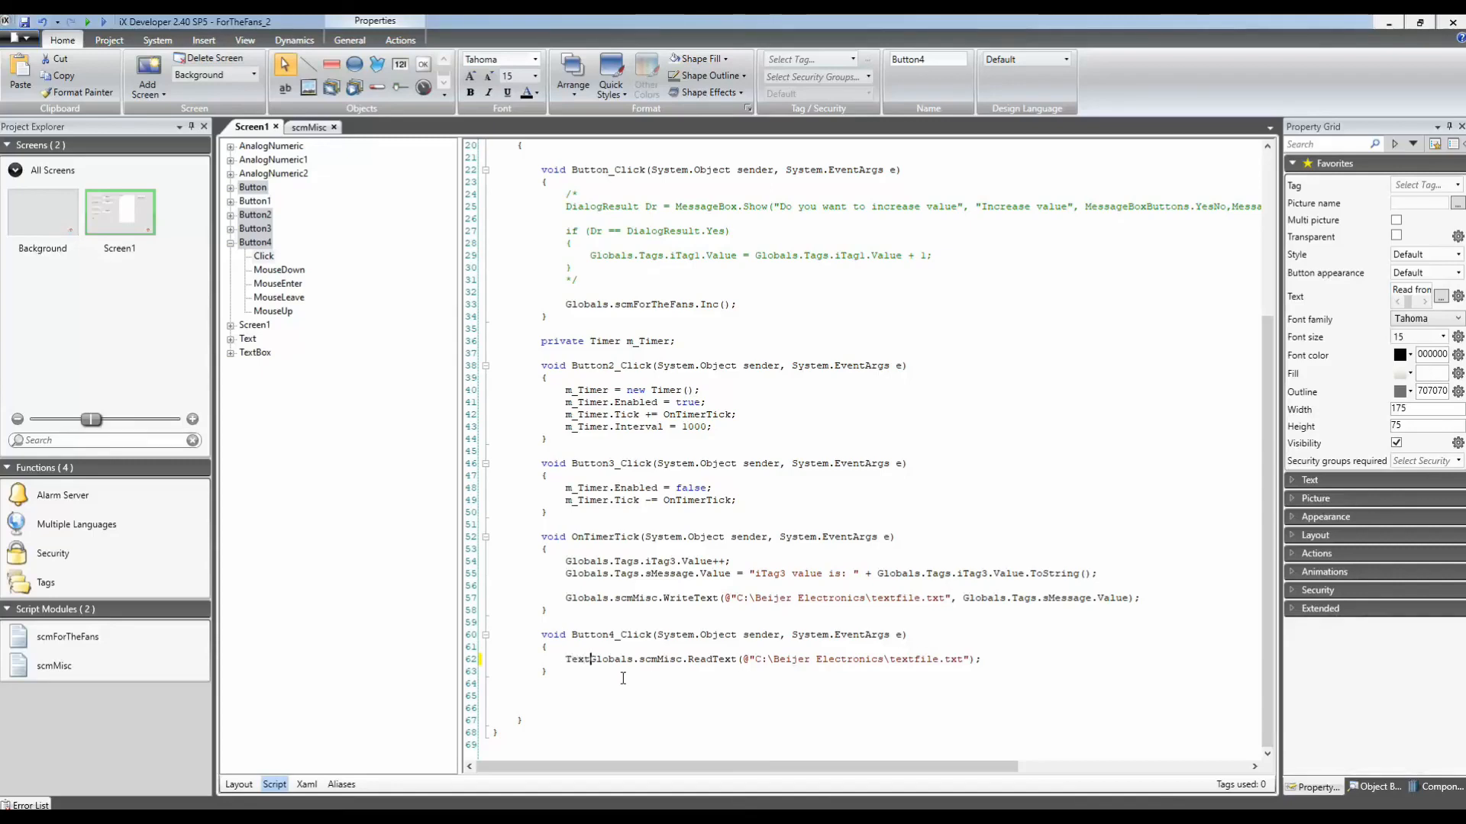
text(Box)
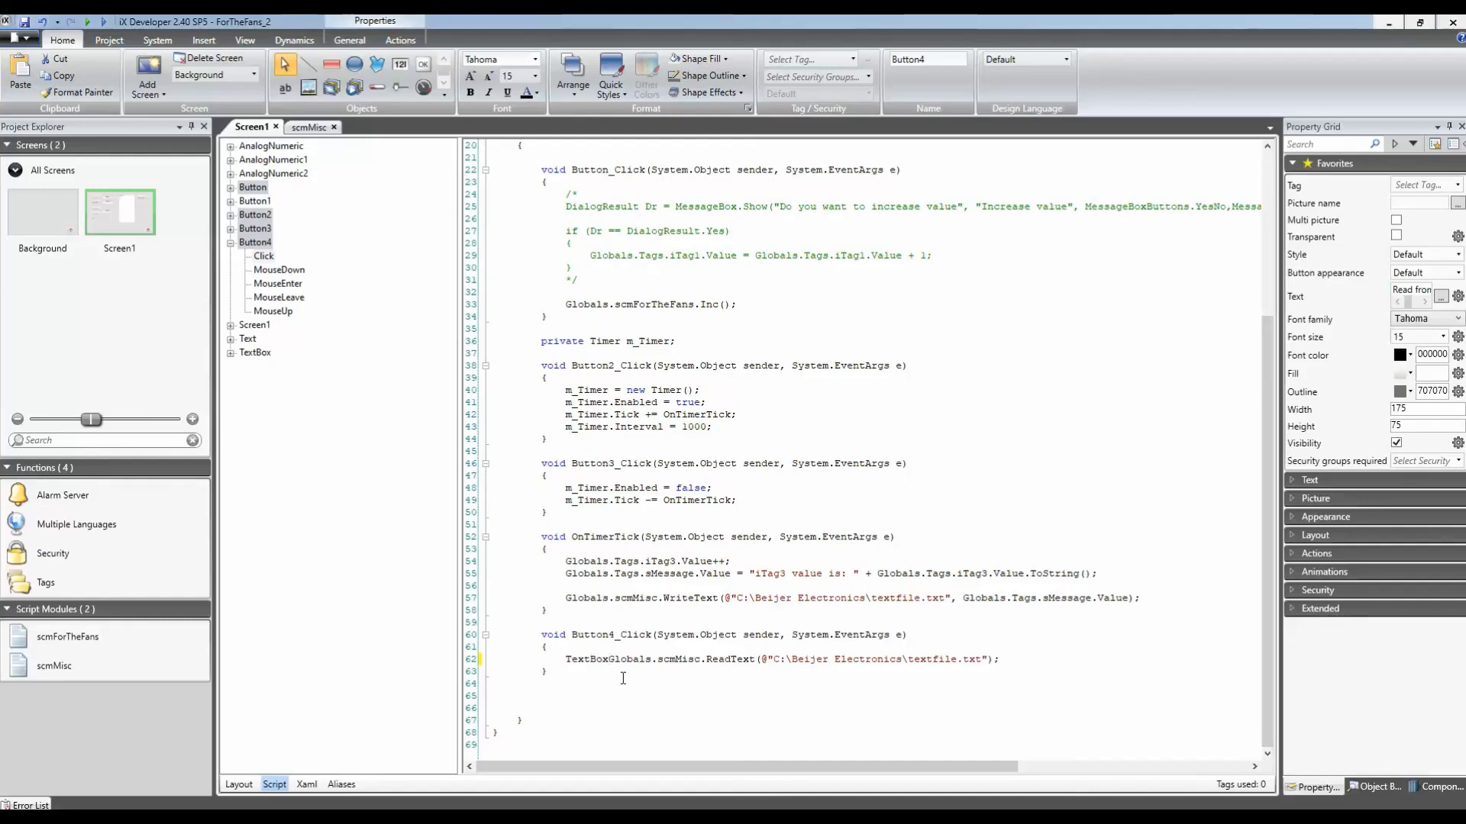
text(.te)
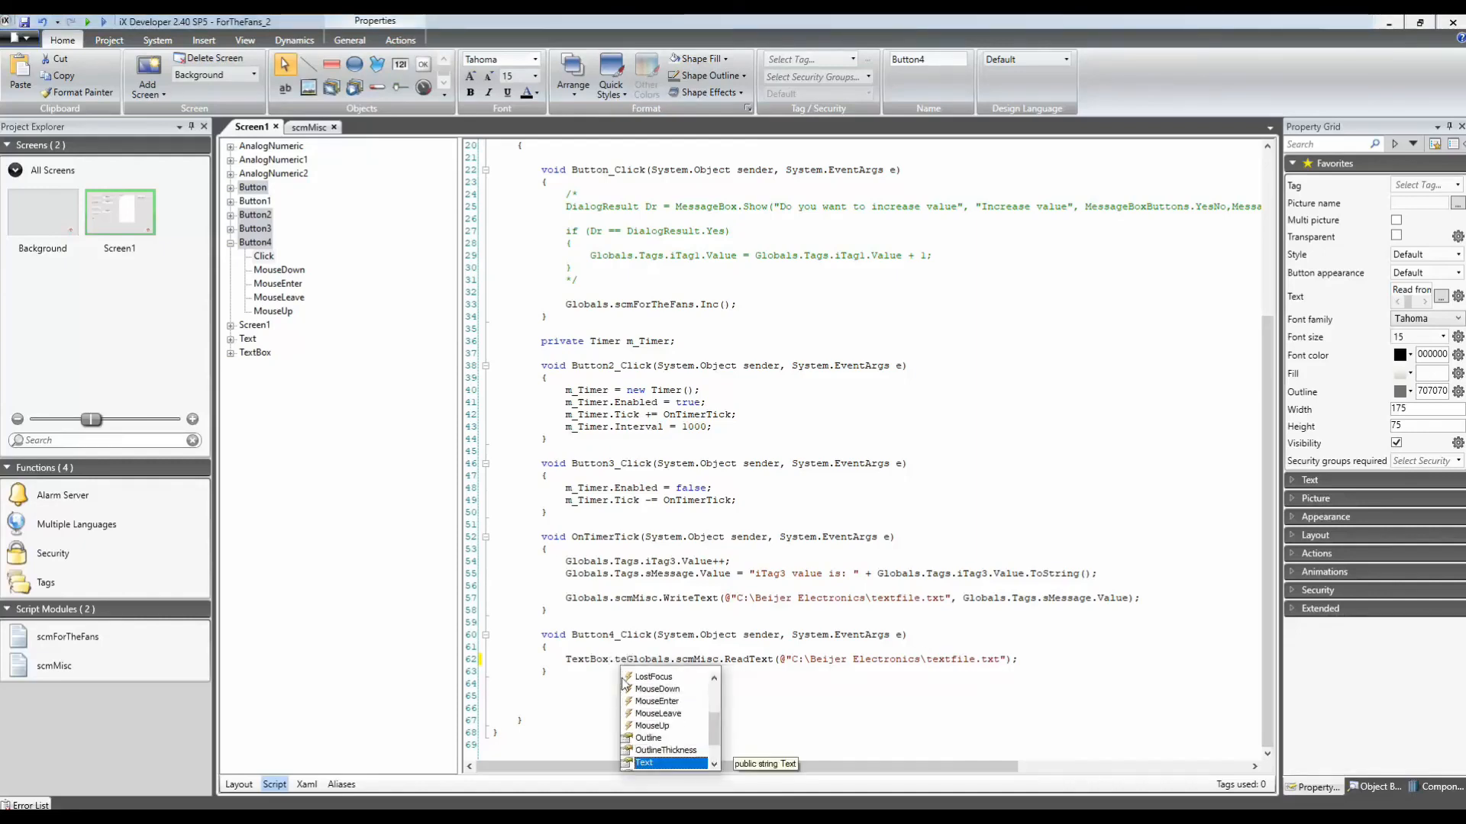
key(Return)
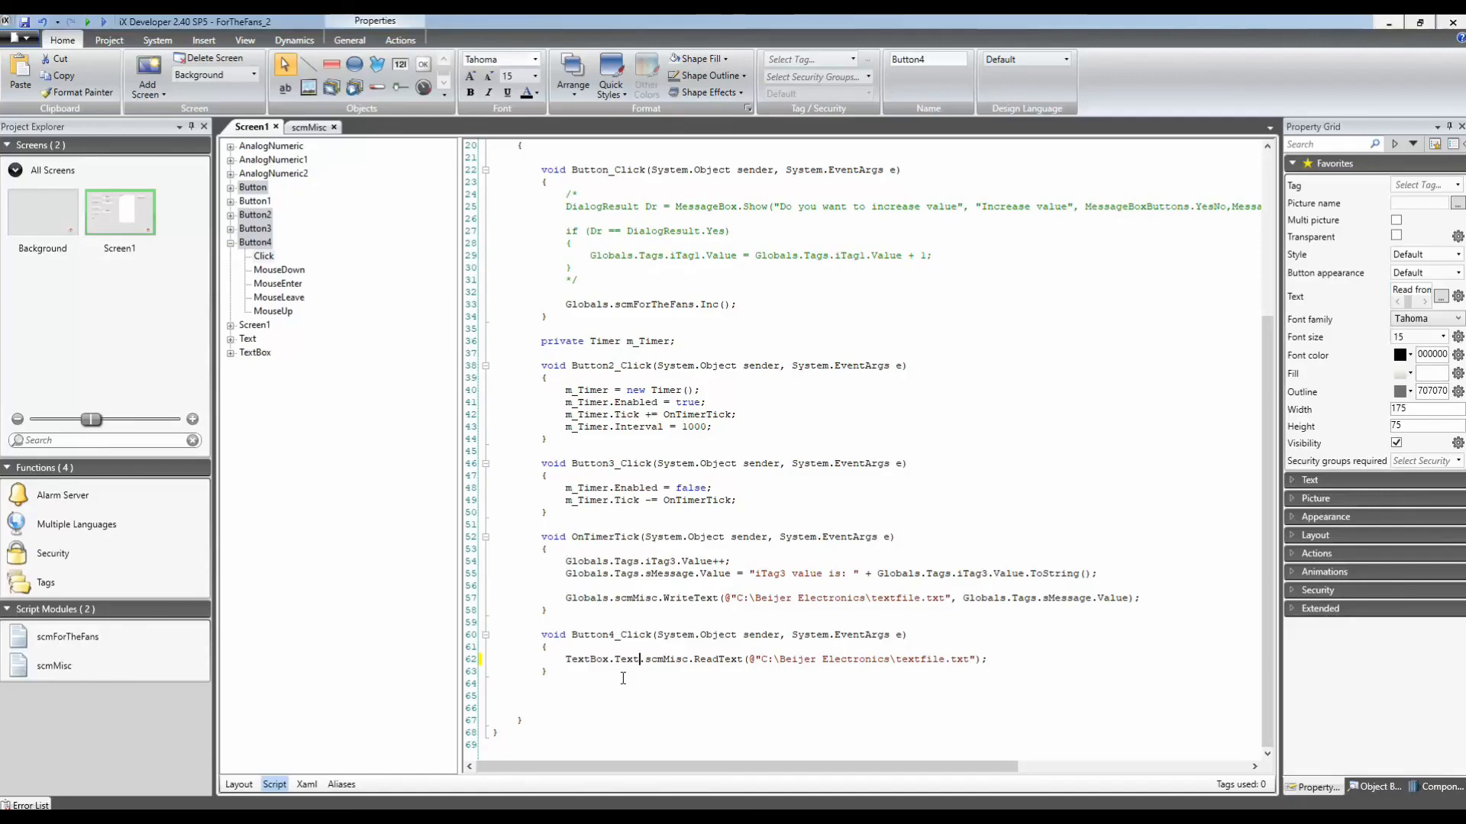
text(= )
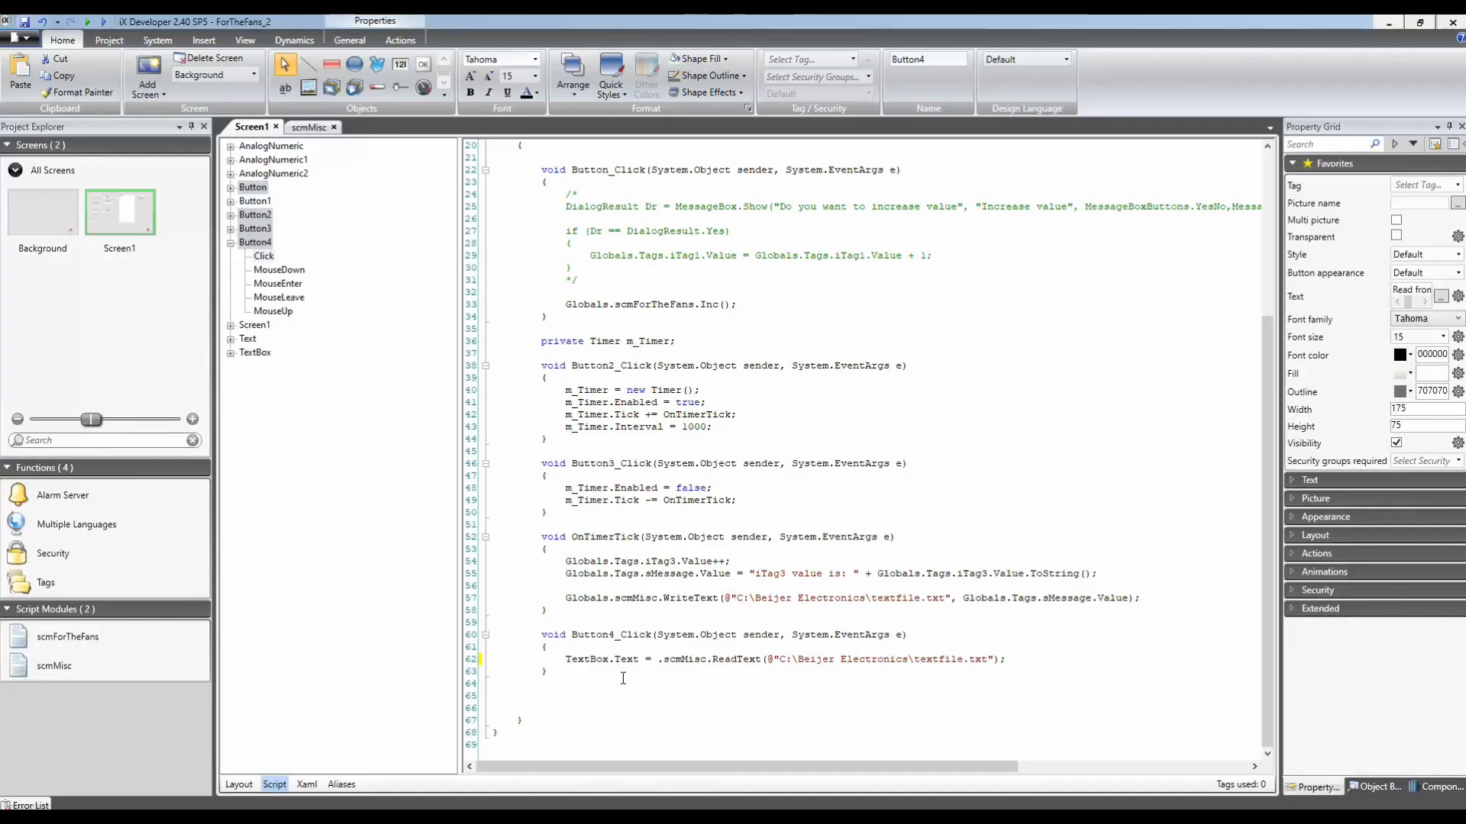
text(Globals)
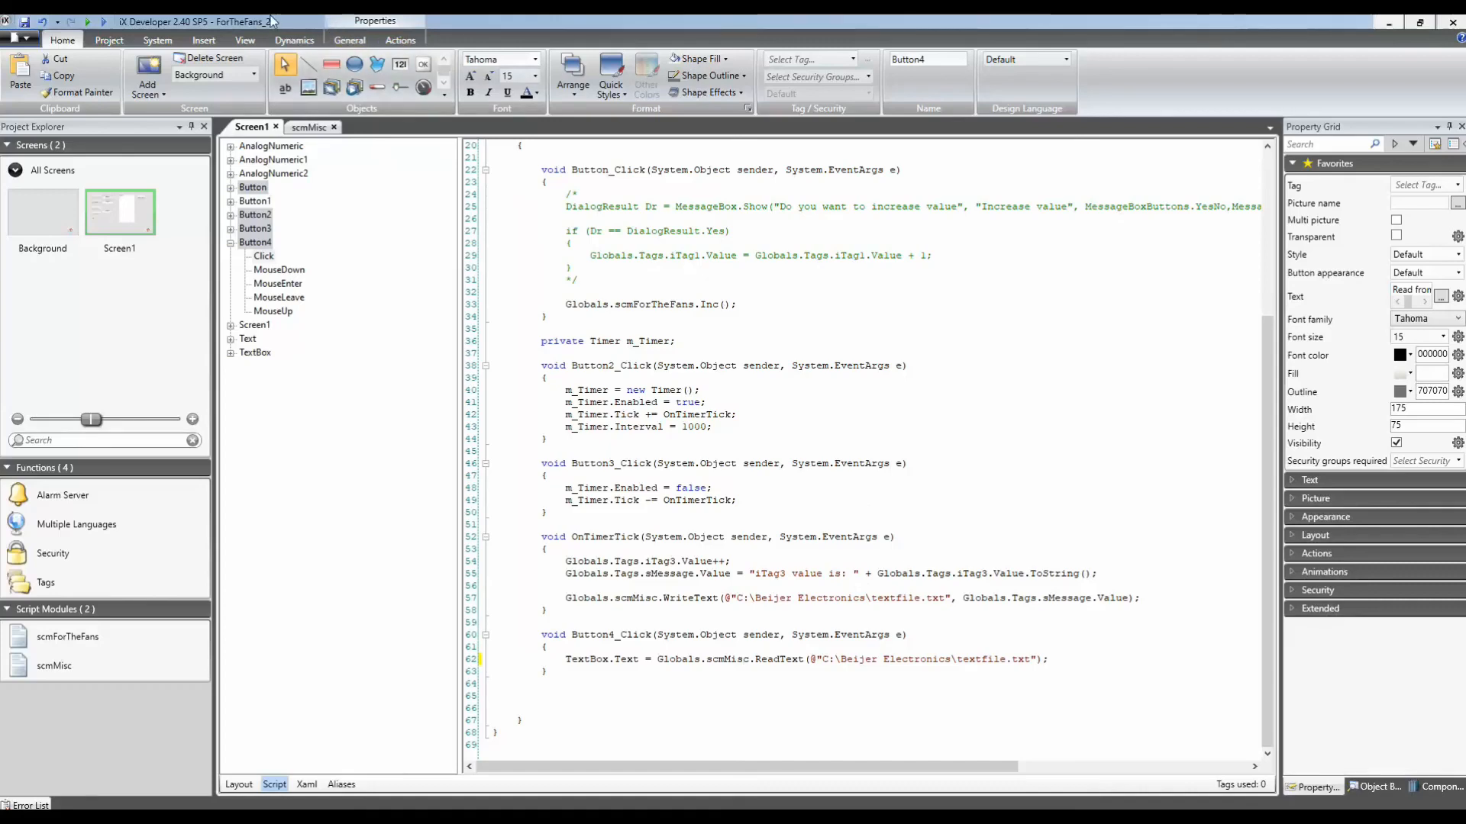
Save the project and build it to validate the script.
click(25, 22)
click(109, 39)
click(21, 72)
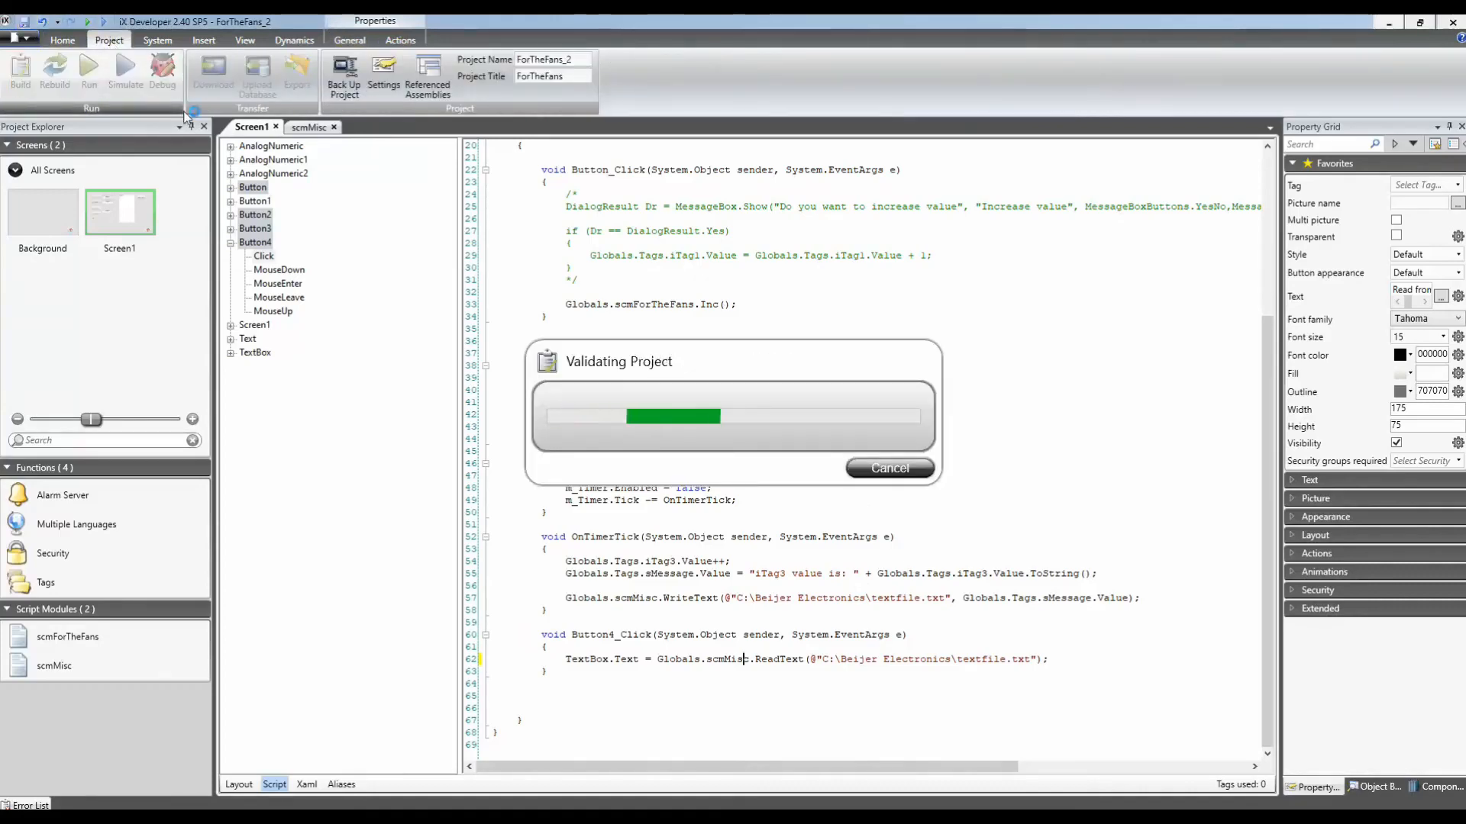
Return to Screen1's layout, simulate the project and test the "Read from textfile" button in the running window.
click(242, 785)
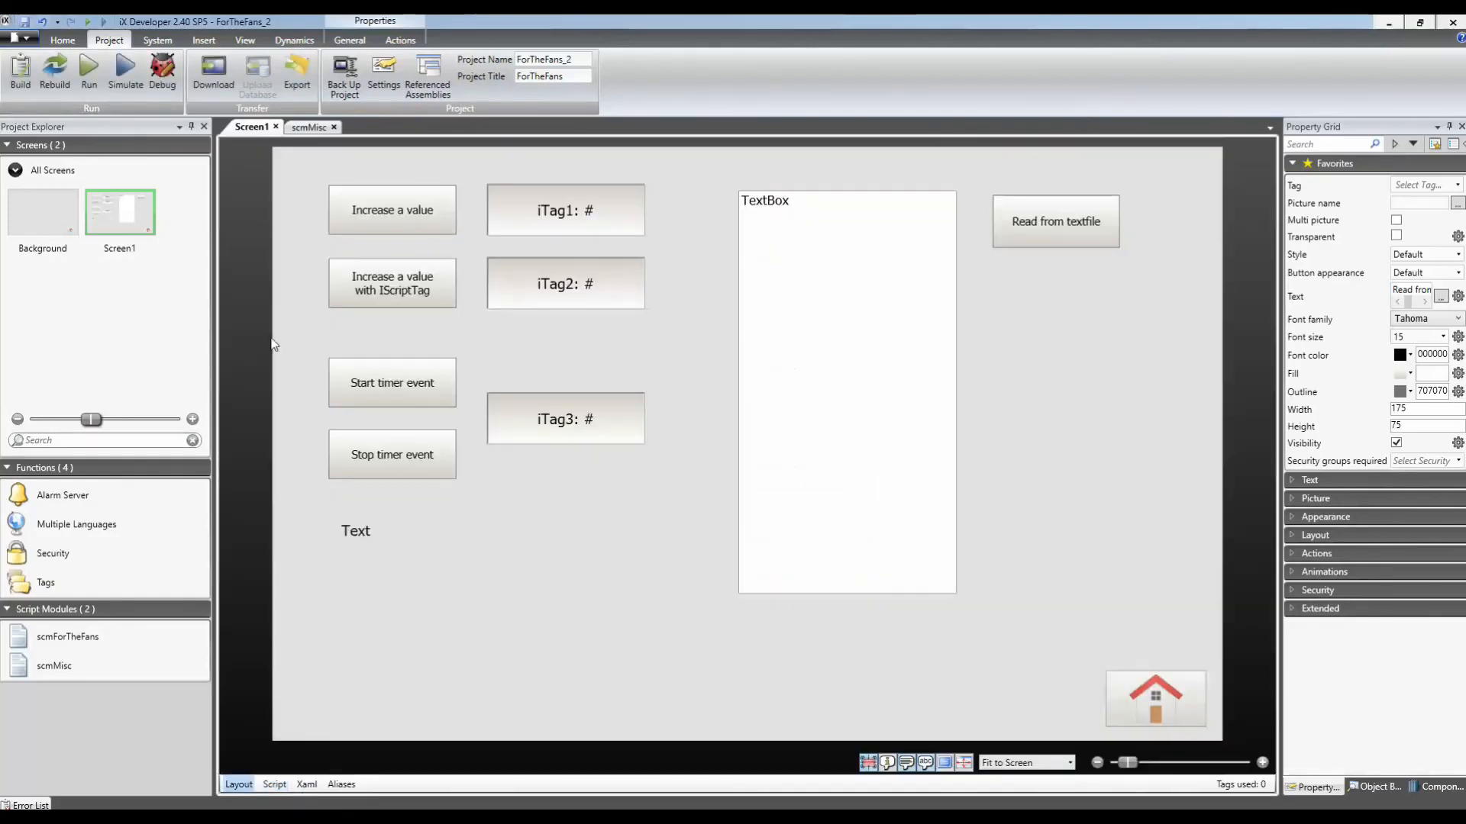
click(122, 69)
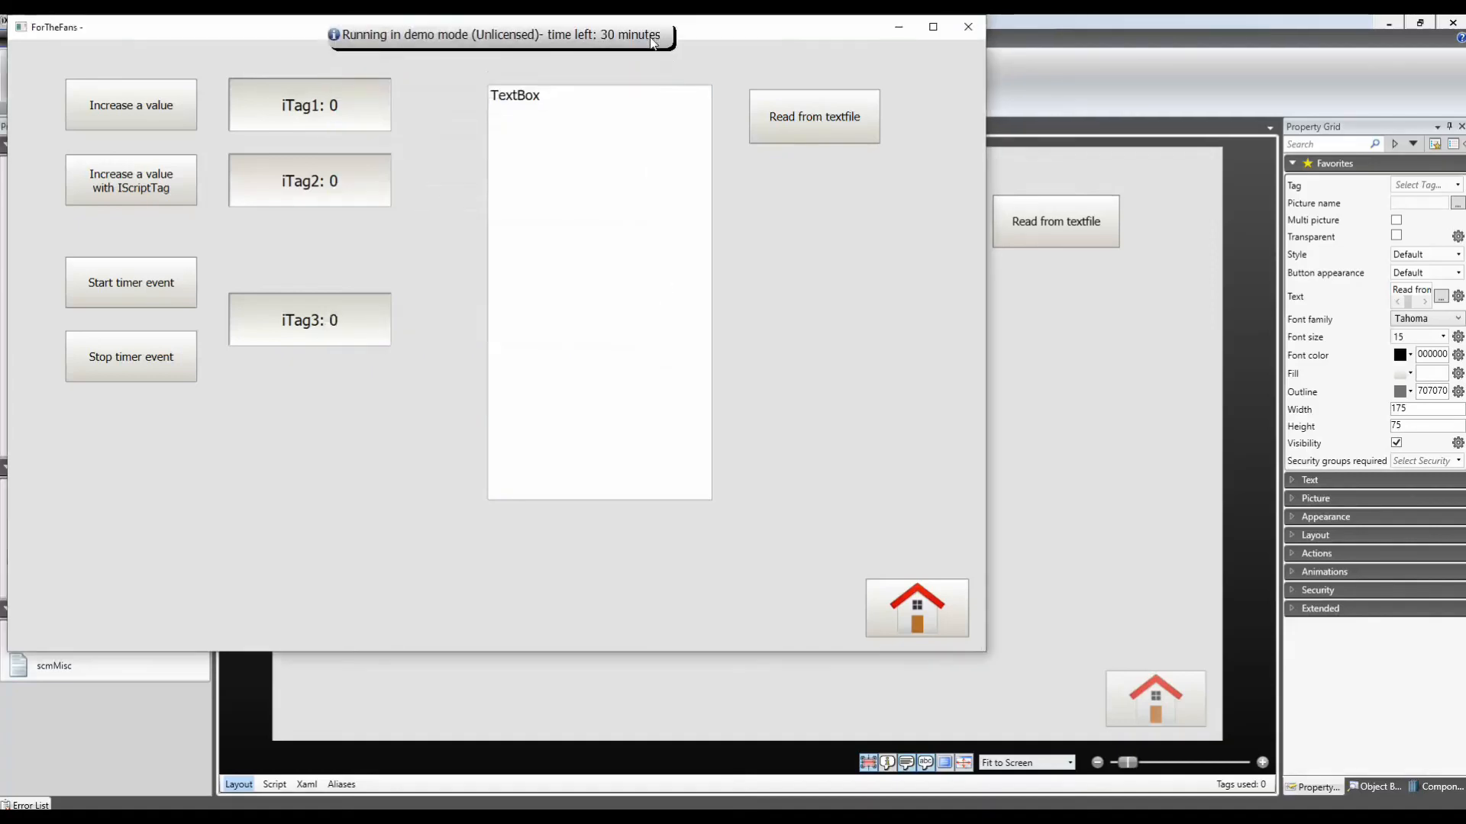
click(838, 122)
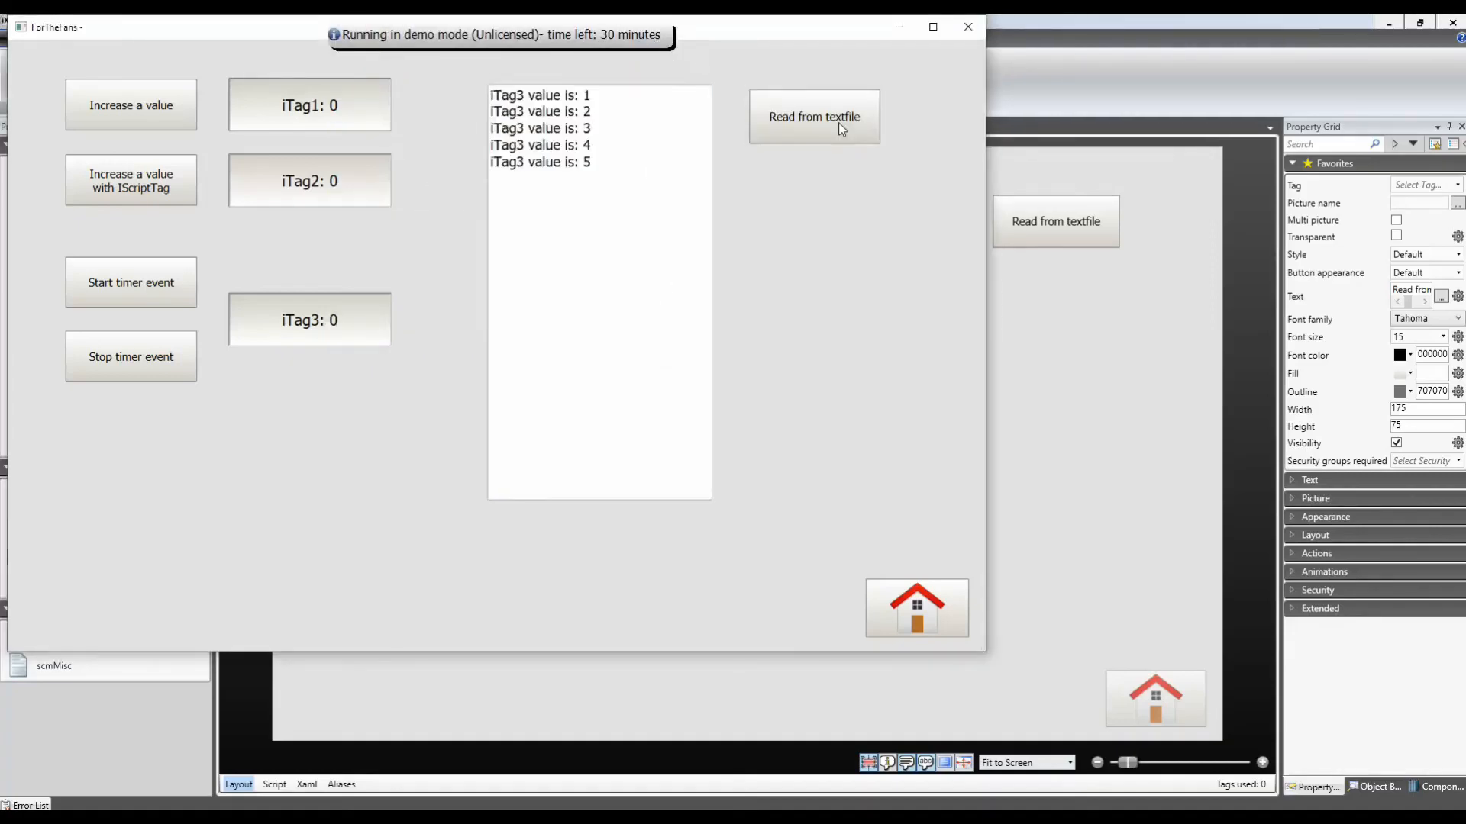